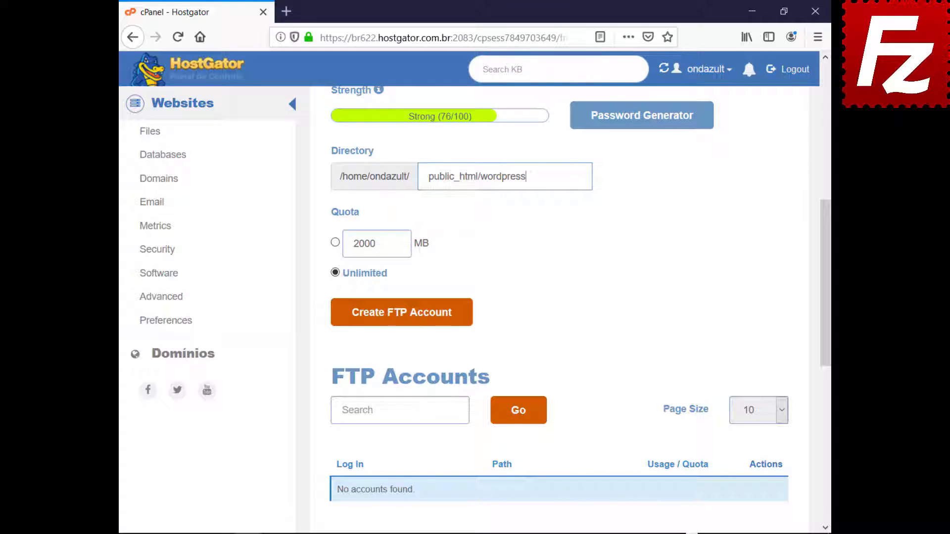
Create the FTP account for the public_html/wordpress directory with an unlimited quota.
{"action": "left_click", "coordinate": [398, 320]}
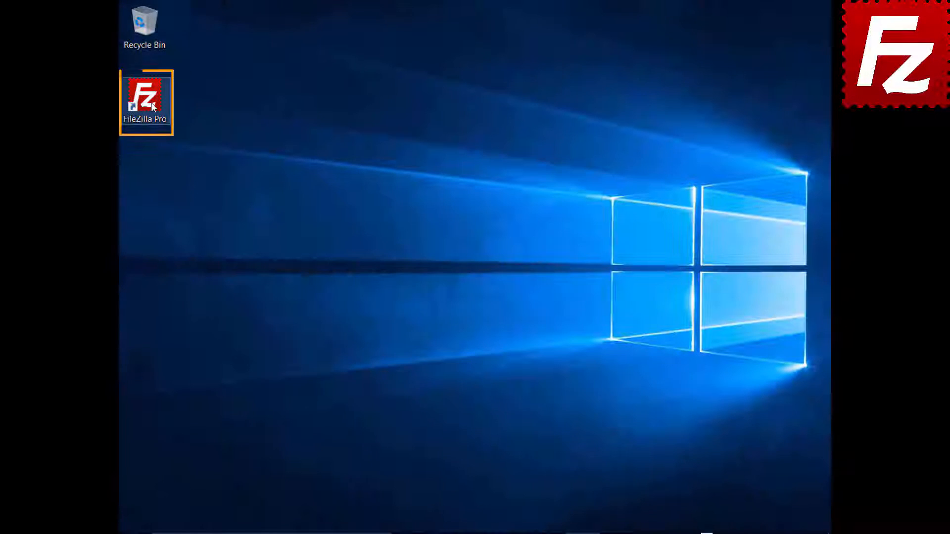
Launch FileZilla Pro and add a new site named Wordpress in the Site Manager.
{"action": "double_click", "coordinate": [144, 97]}
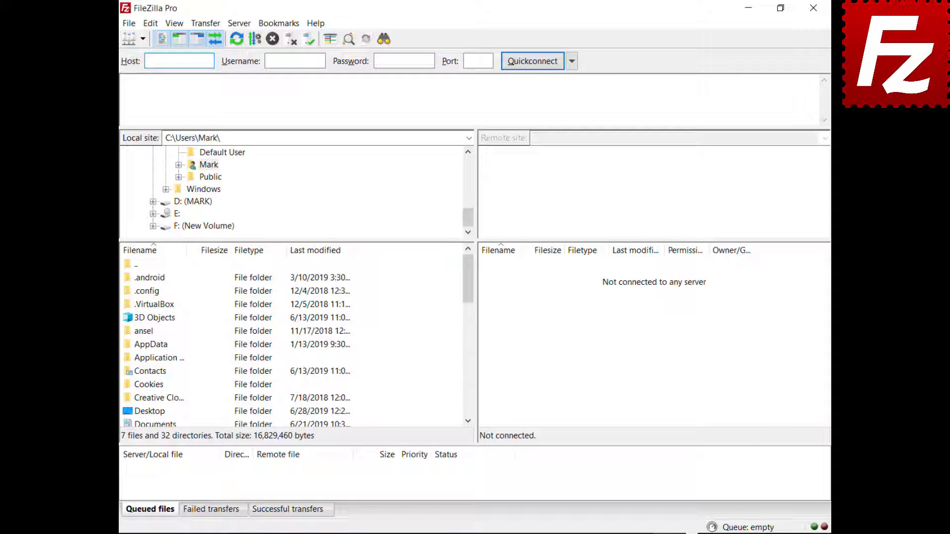
{"action": "left_click", "coordinate": [129, 23]}
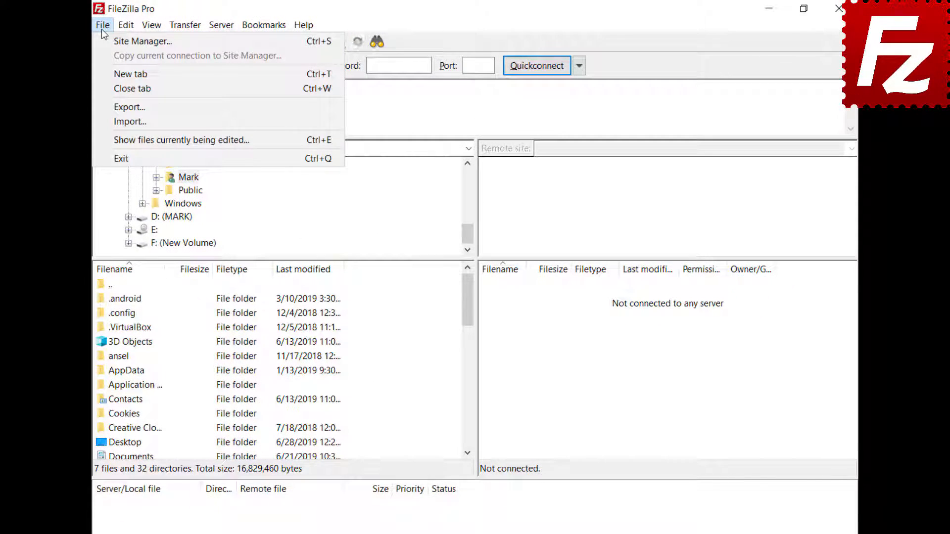
{"action": "left_click", "coordinate": [104, 40]}
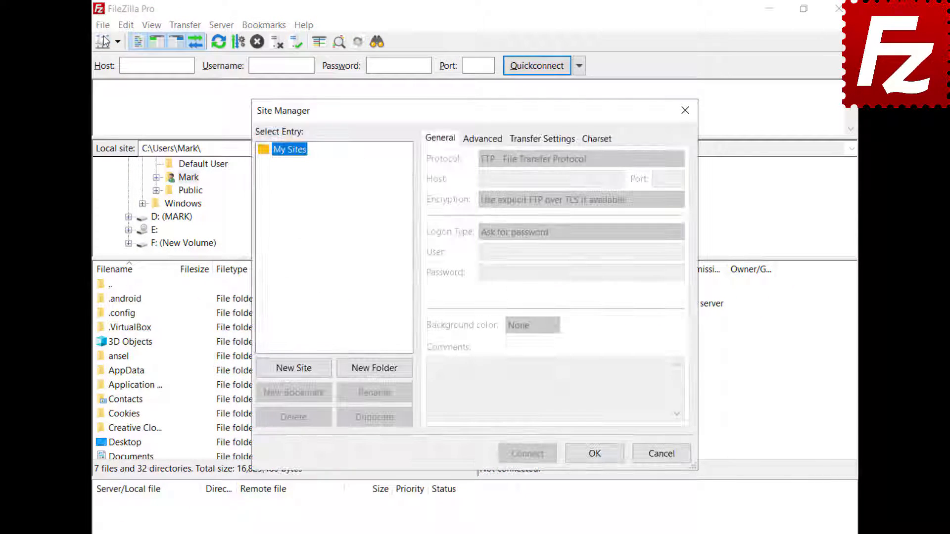
{"action": "left_click", "coordinate": [294, 368]}
{"action": "type", "text": "Wordpress"}
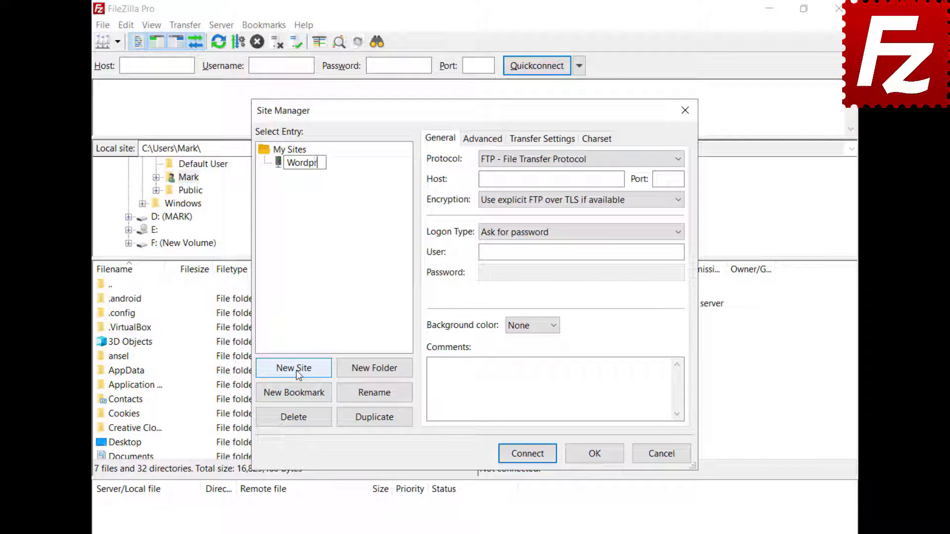
{"action": "key", "text": "Return"}
Set the Wordpress site's host to ftp.ondazultecnologia.com with Normal logon, and enter the FTP account's user name and password.
{"action": "type", "text": "ftp.ondazultecnologia.com"}
{"action": "left_click", "coordinate": [582, 252]}
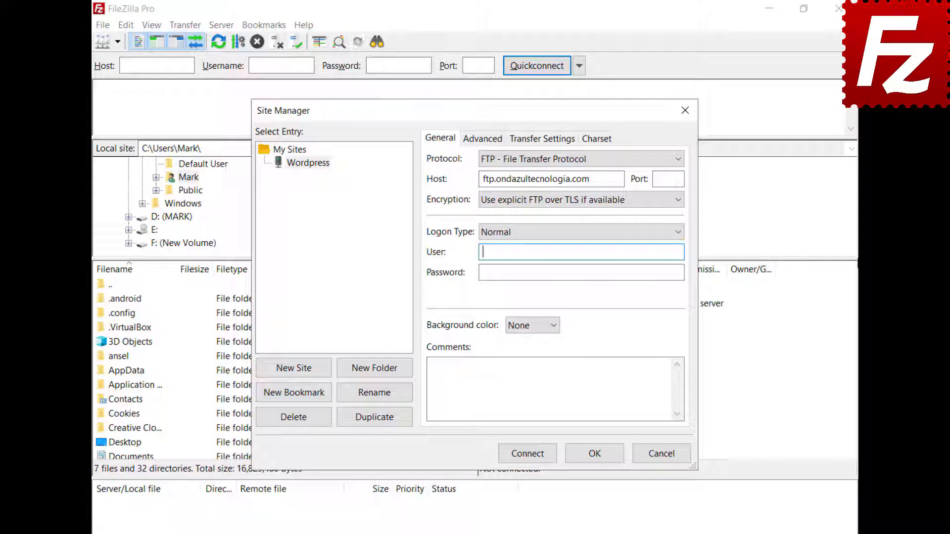
{"action": "key", "text": "ctrl+v"}
{"action": "key", "text": "Tab"}
{"action": "key", "text": "ctrl+v"}
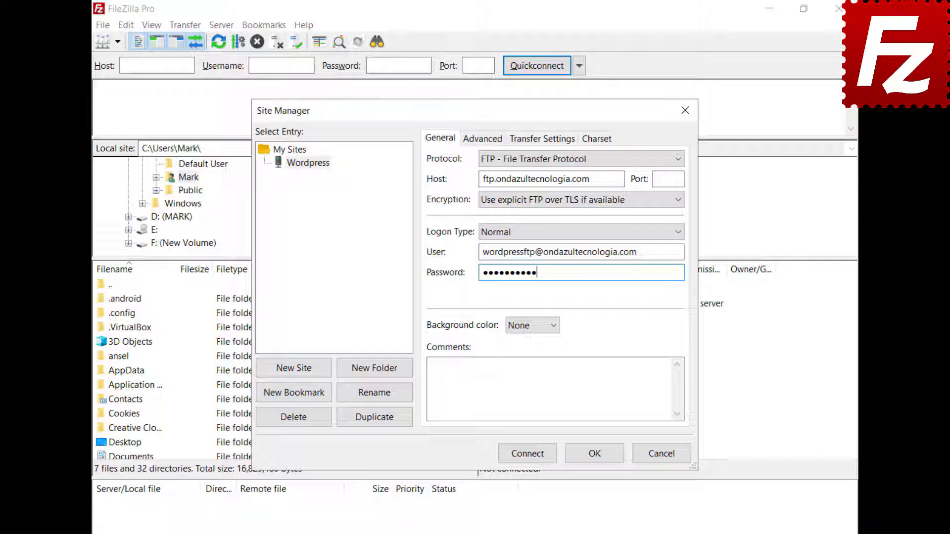
Connect to the Wordpress site and accept its certificate as always trusted in future sessions.
{"action": "left_click", "coordinate": [528, 454]}
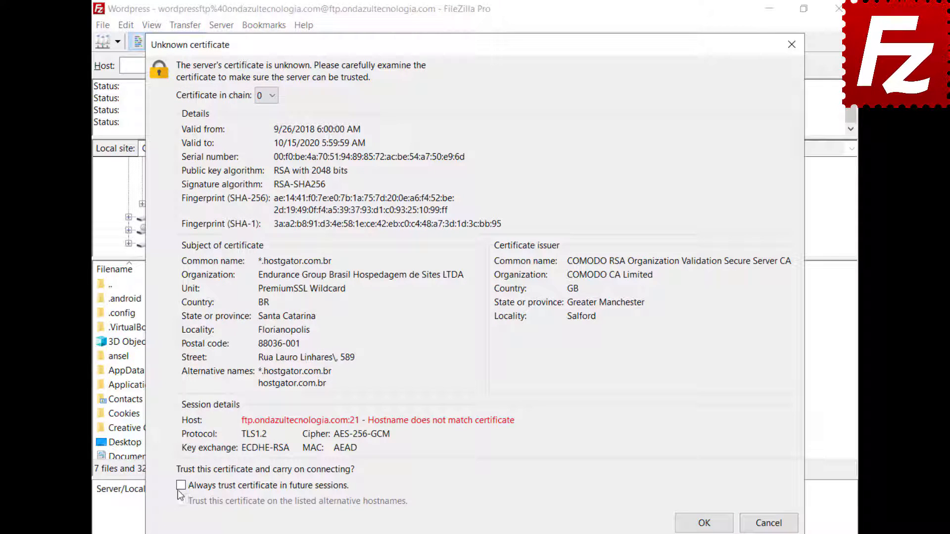
{"action": "left_click", "coordinate": [181, 486]}
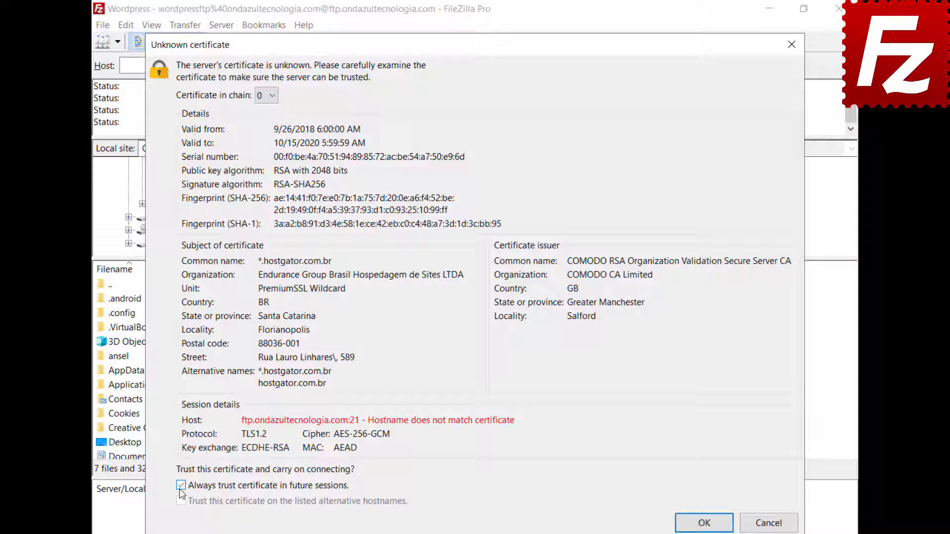
{"action": "left_click", "coordinate": [704, 523]}
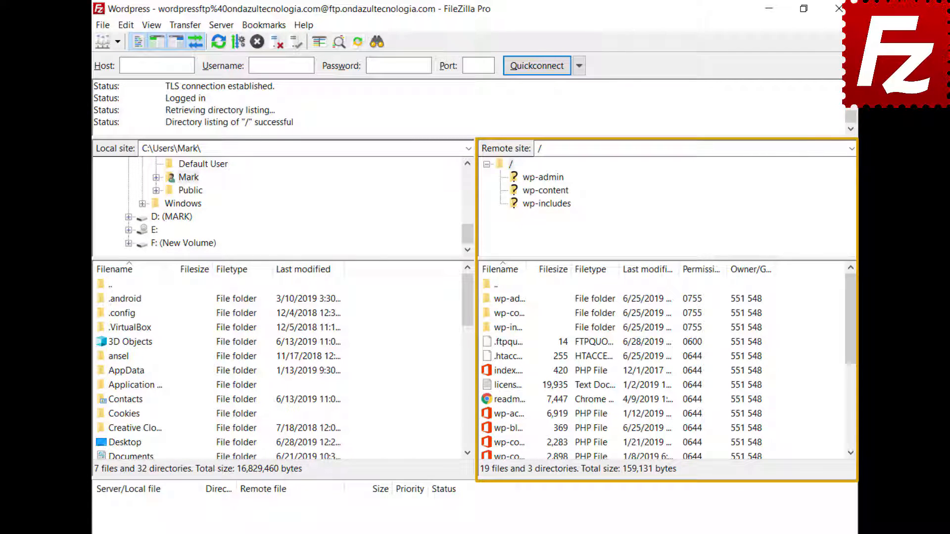
Open the remote wp-blog-header.php for editing and insert "Enter a new line here" as a new first line.
{"action": "right_click", "coordinate": [488, 429]}
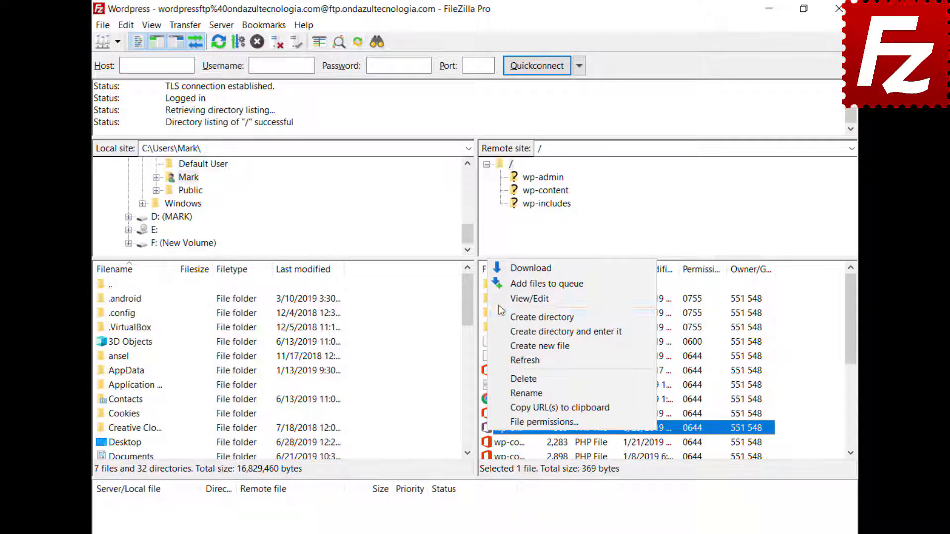
{"action": "left_click", "coordinate": [500, 299]}
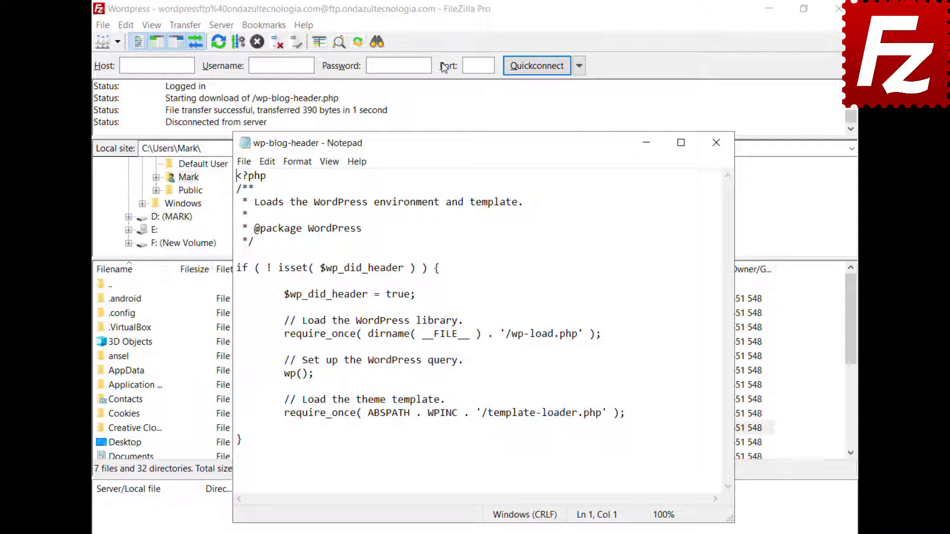
{"action": "key", "text": "Return"}
{"action": "key", "text": "Up"}
{"action": "type", "text": "Enter a new line here"}
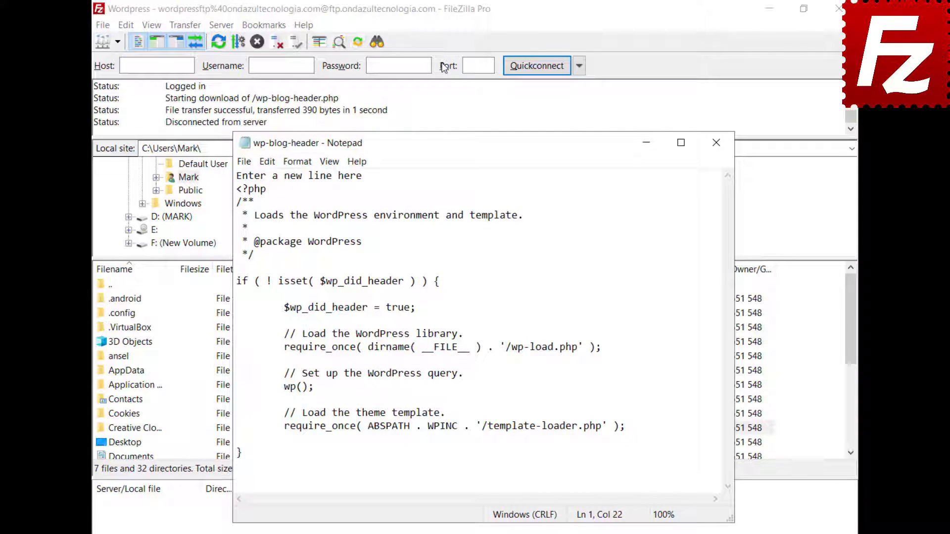
Exit Notepad saving the changes to wp-blog-header.php, and upload the edited file back to the server.
{"action": "left_click", "coordinate": [243, 161]}
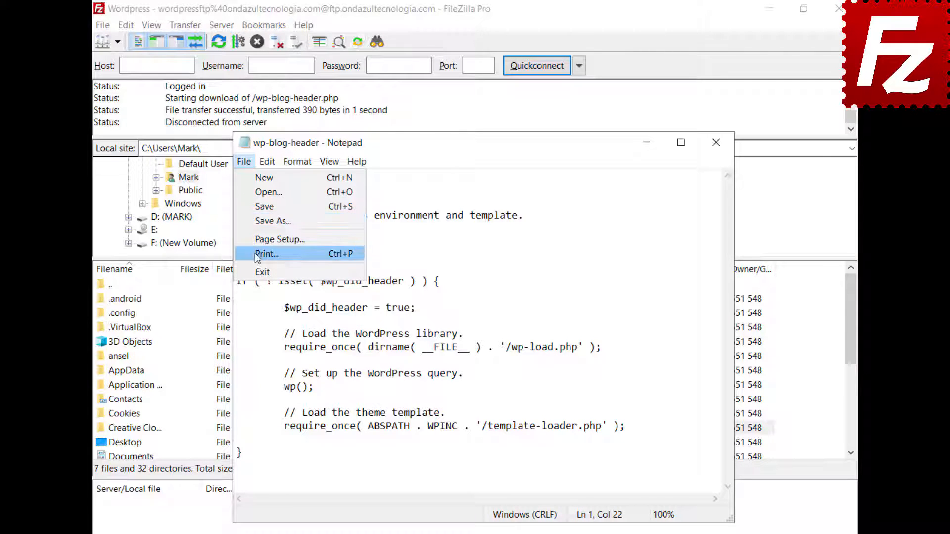
{"action": "left_click", "coordinate": [262, 273]}
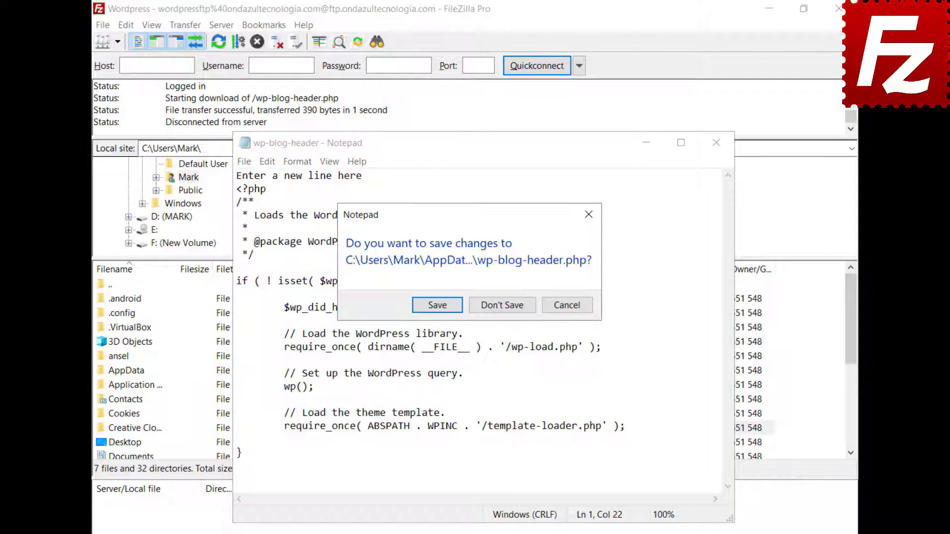
{"action": "left_click", "coordinate": [436, 306]}
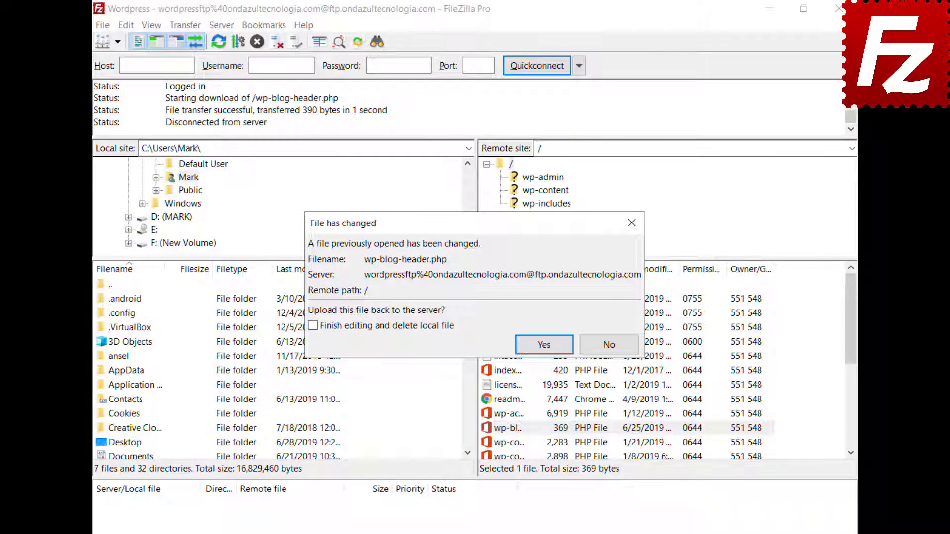
{"action": "left_click", "coordinate": [545, 344]}
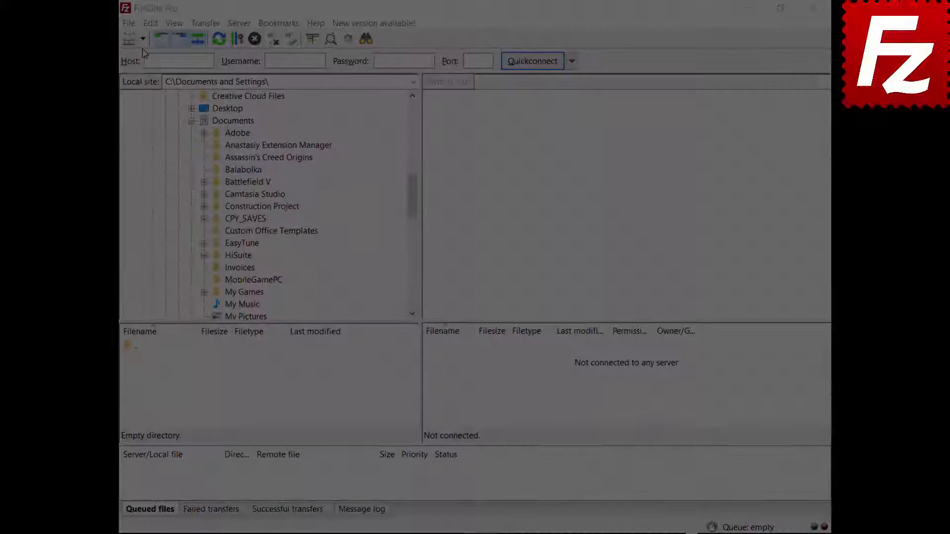
Connect to the saved FTP site and download the remote Excel file into the local Documents folder.
{"action": "left_click", "coordinate": [143, 39]}
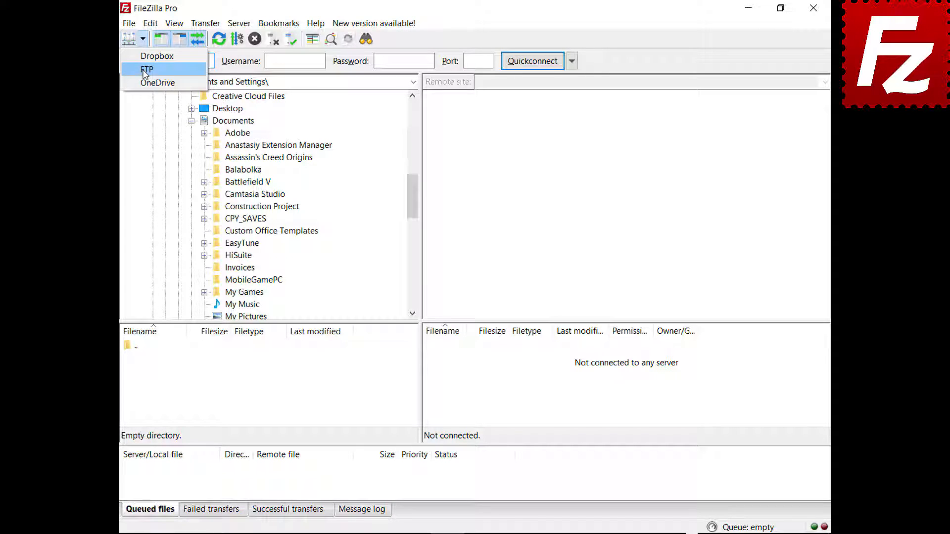
{"action": "left_click", "coordinate": [145, 70]}
{"action": "left_click", "coordinate": [435, 373]}
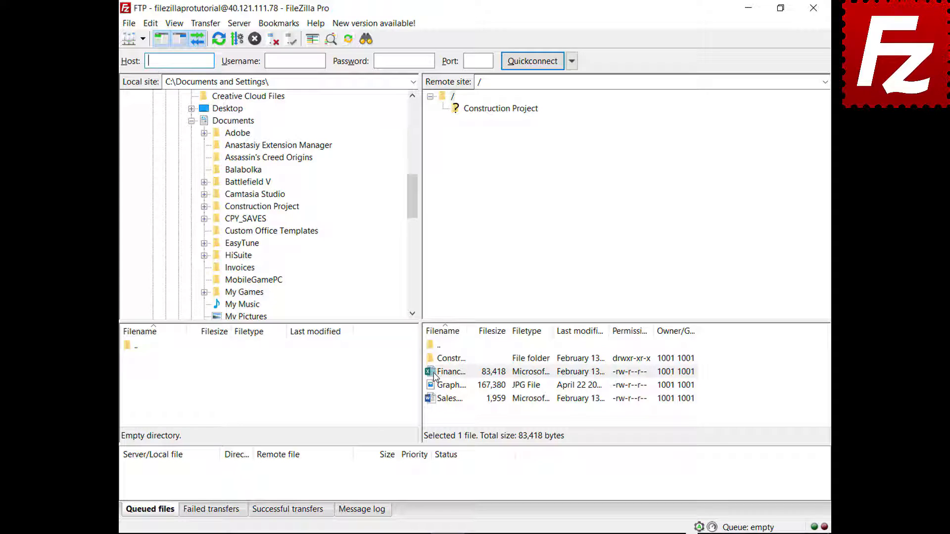
{"action": "left_click_drag", "start_coordinate": [434, 377], "coordinate": [266, 123]}
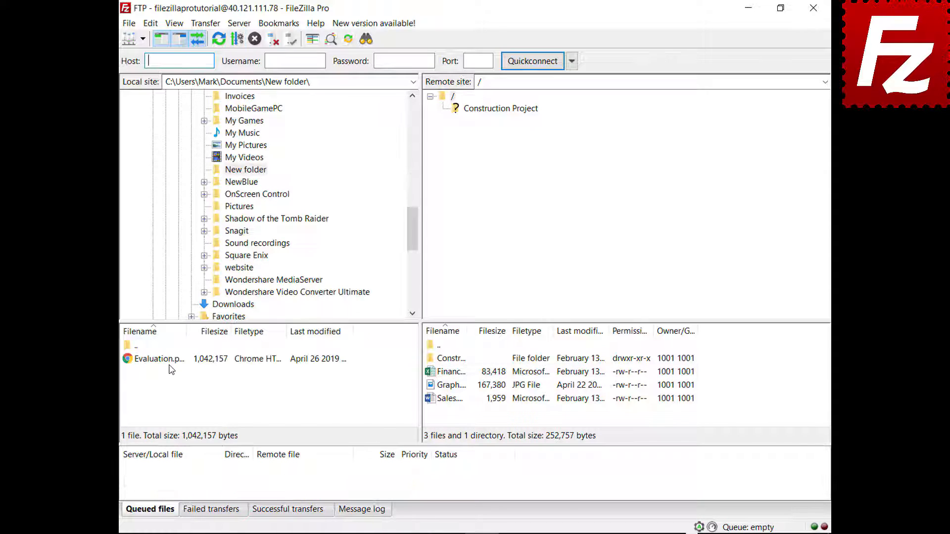
Upload the Evaluation file from the local New folder to the FTP server's root directory.
{"action": "left_click", "coordinate": [171, 364]}
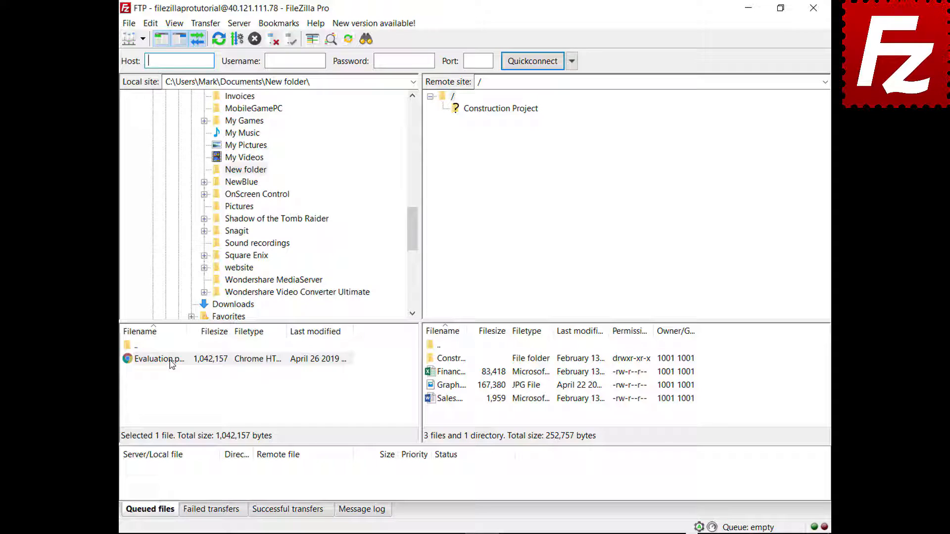
{"action": "left_click_drag", "start_coordinate": [171, 364], "coordinate": [459, 413]}
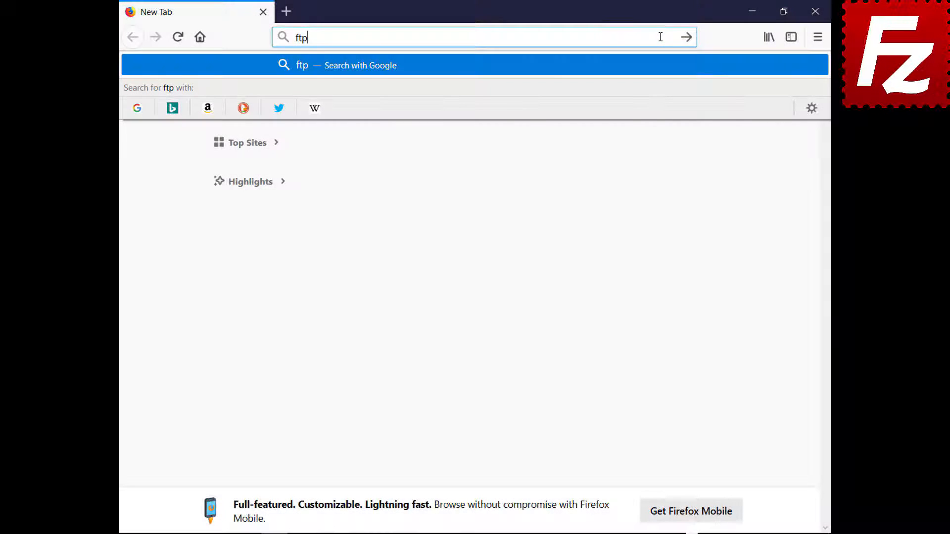
Open ftptest.net in the browser and set the server's host to 40.121.111.78.
{"action": "type", "text": "test.net"}
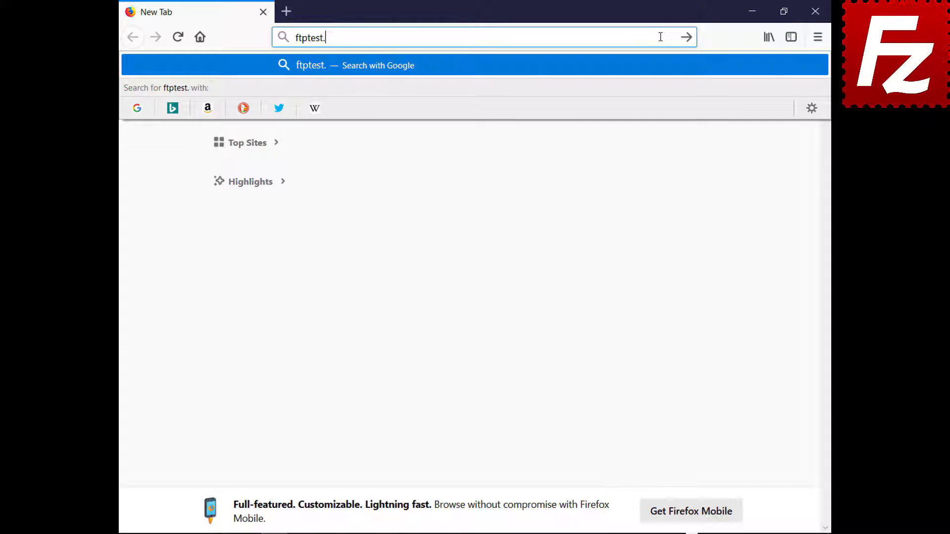
{"action": "key", "text": "Return"}
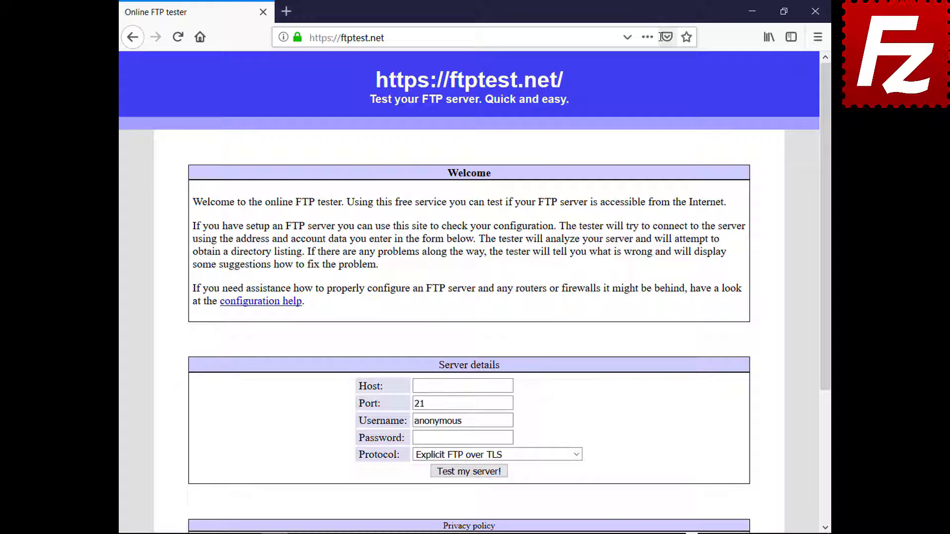
{"action": "left_click", "coordinate": [508, 386]}
{"action": "type", "text": "40.121.111.78"}
Replace the server test's username with filezillaprotutorial and enter the account password.
{"action": "left_click", "coordinate": [510, 421]}
{"action": "key", "text": "BackSpace"}
{"action": "key", "text": "BackSpace"}
{"action": "key", "text": "BackSpace"}
{"action": "key", "text": "BackSpace"}
{"action": "key", "text": "BackSpace"}
{"action": "key", "text": "BackSpace"}
{"action": "key", "text": "BackSpace"}
{"action": "key", "text": "BackSpace"}
{"action": "key", "text": "BackSpace"}
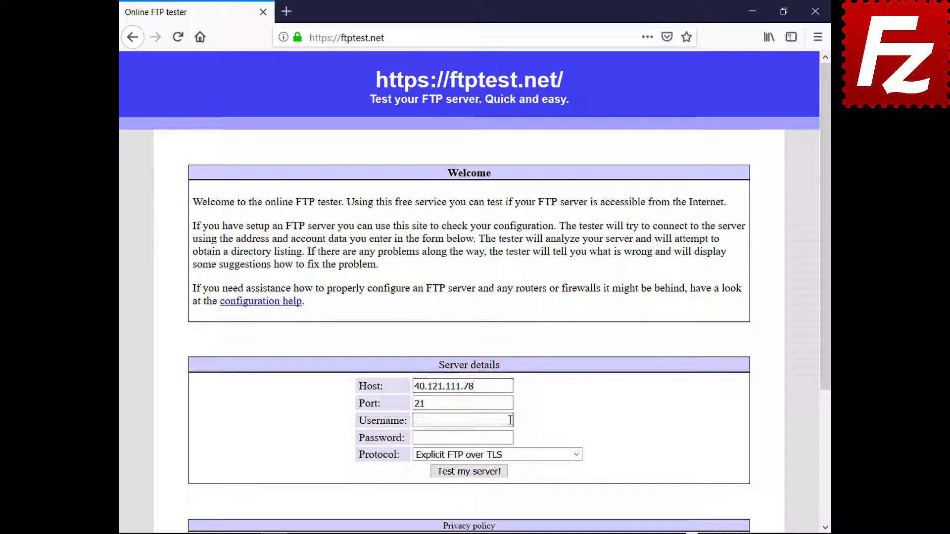
{"action": "type", "text": "filezillaprotutorial"}
{"action": "left_click", "coordinate": [510, 438]}
{"action": "type", "text": "•••••••••"}
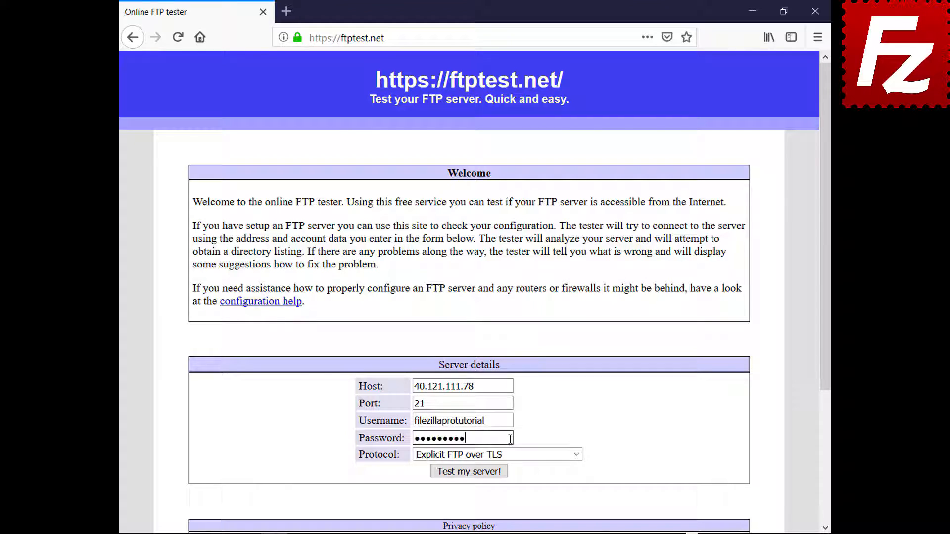
Set the protocol to Allow fallback to plain FTP (insecure), run the server test and review its results.
{"action": "left_click", "coordinate": [574, 454]}
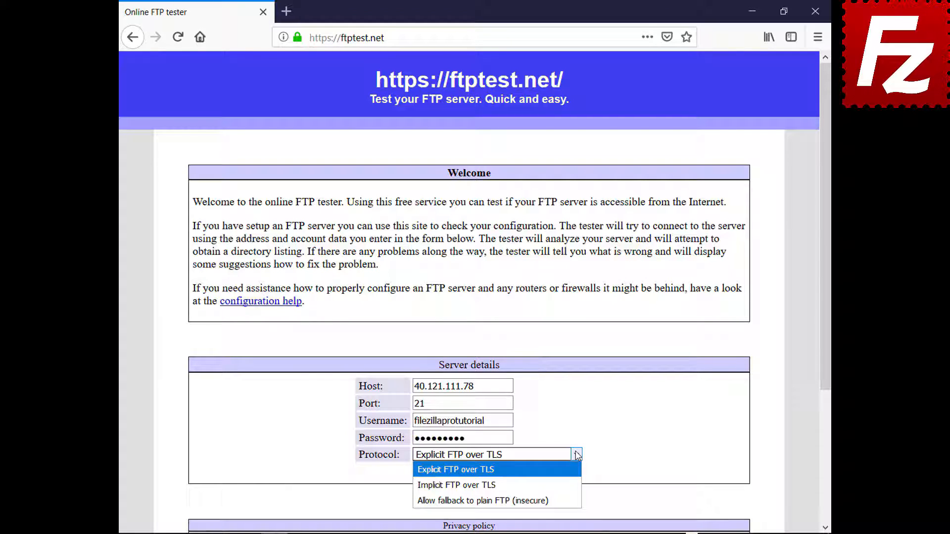
{"action": "left_click", "coordinate": [574, 499]}
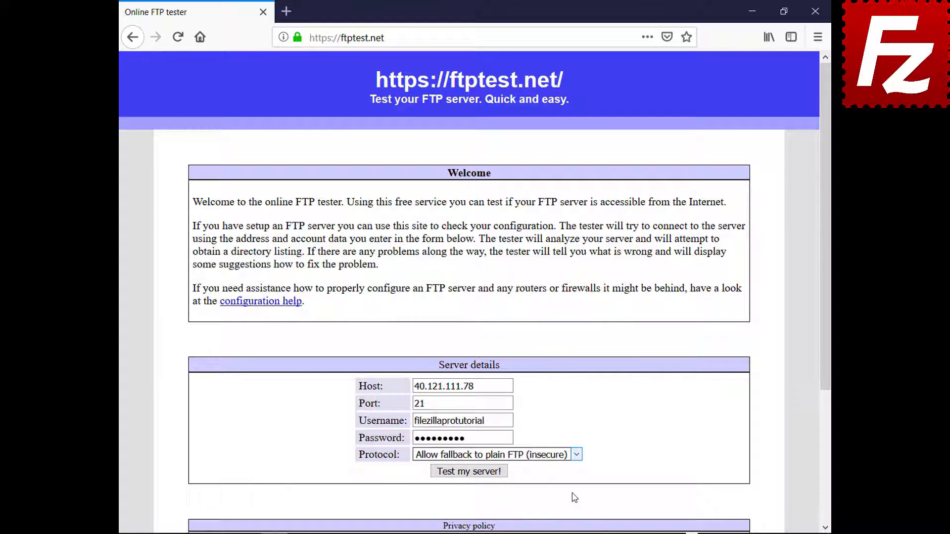
{"action": "left_click", "coordinate": [473, 472]}
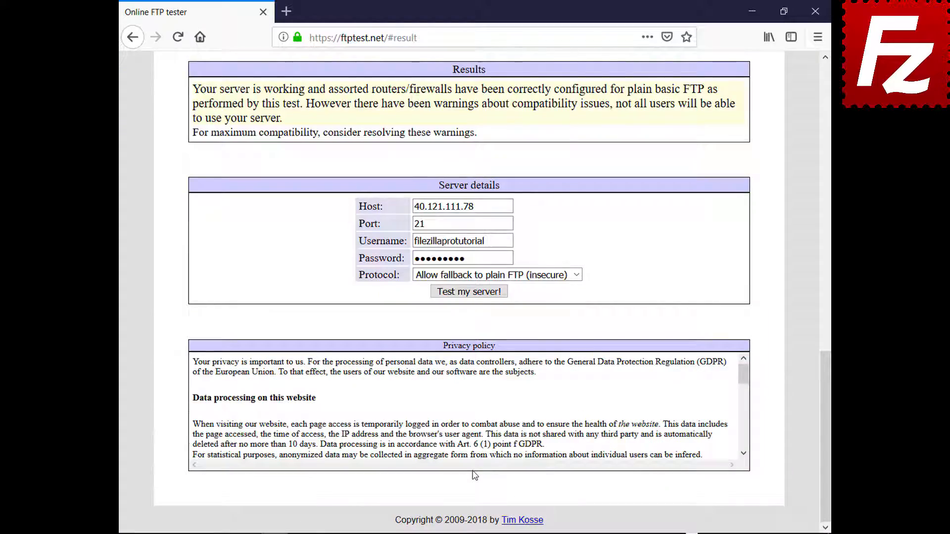
{"action": "left_click_drag", "start_coordinate": [826, 411], "coordinate": [781, 124]}
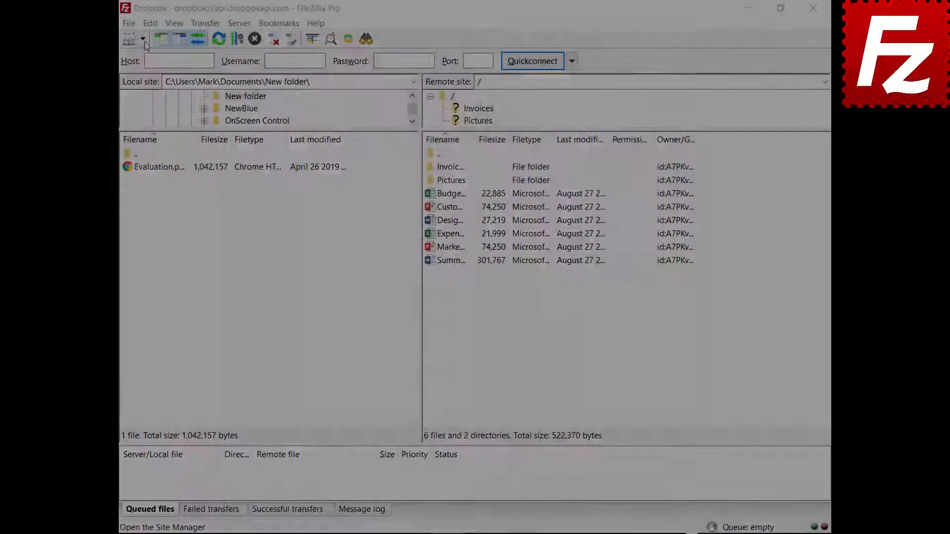
In FileZilla Pro, connect to the saved OneDrive site in a new tab and return to the Dropbox tab.
{"action": "left_click", "coordinate": [144, 39]}
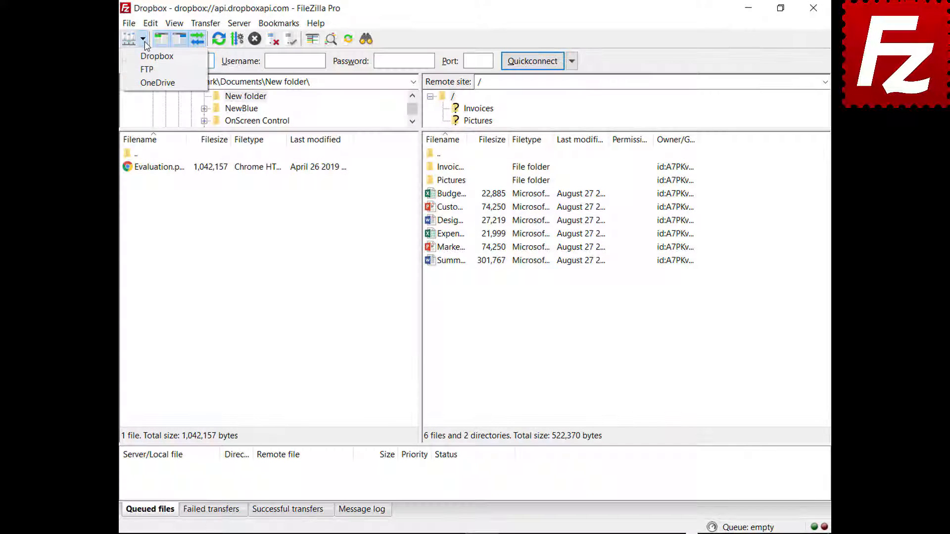
{"action": "left_click", "coordinate": [150, 83]}
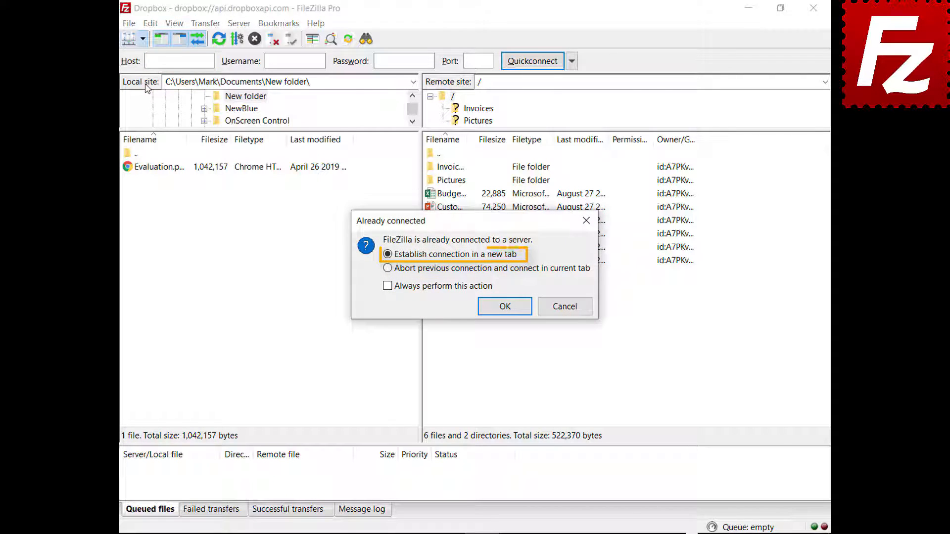
{"action": "left_click", "coordinate": [505, 309]}
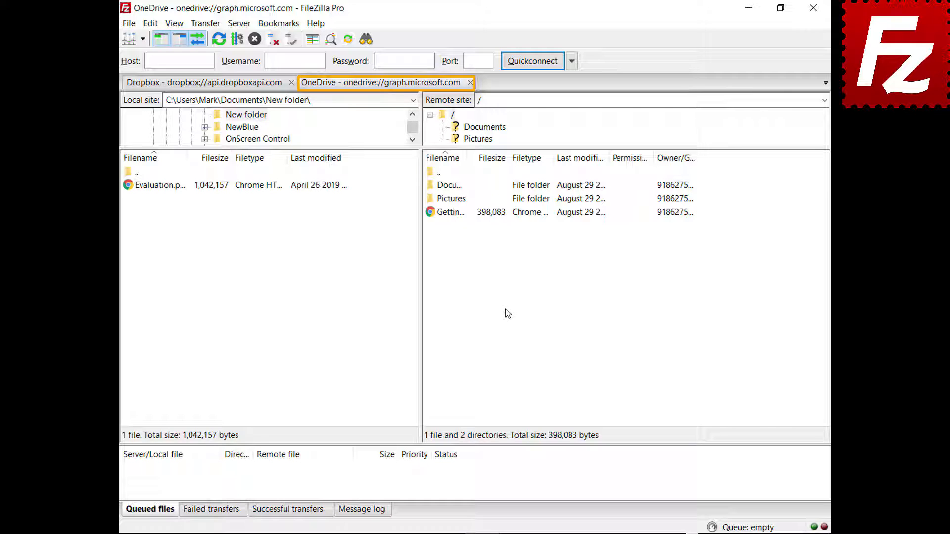
{"action": "left_click", "coordinate": [203, 83]}
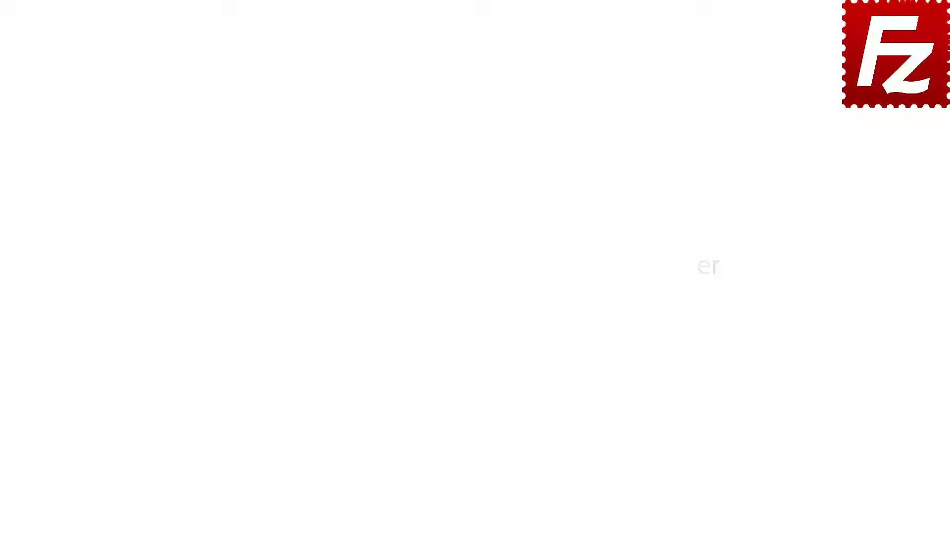
Launch FileZilla Pro from the desktop.
{"action": "double_click", "coordinate": [150, 103]}
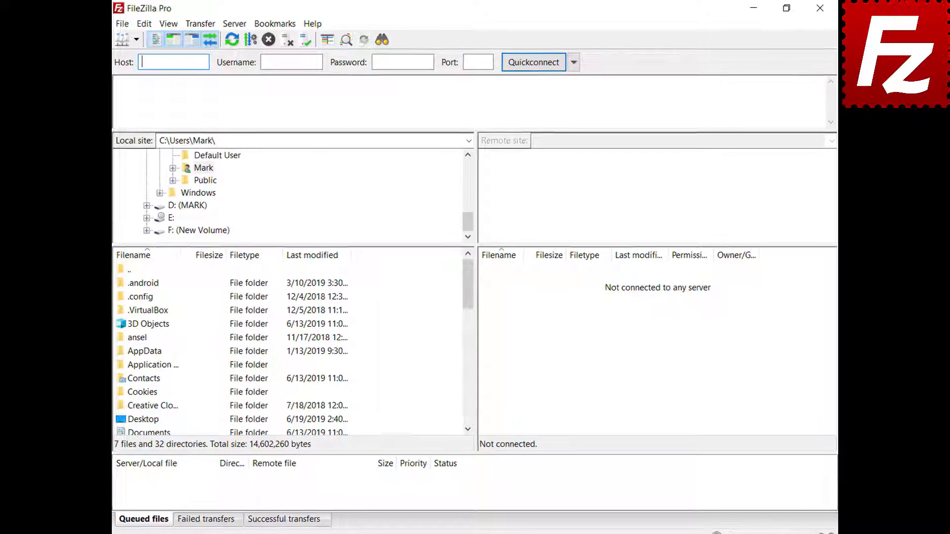
Quick-connect to host 40.121.111.78 with the username filezillaprotutorial and the account password.
{"action": "key", "text": "Tab"}
{"action": "type", "text": "filezillaprotutorial"}
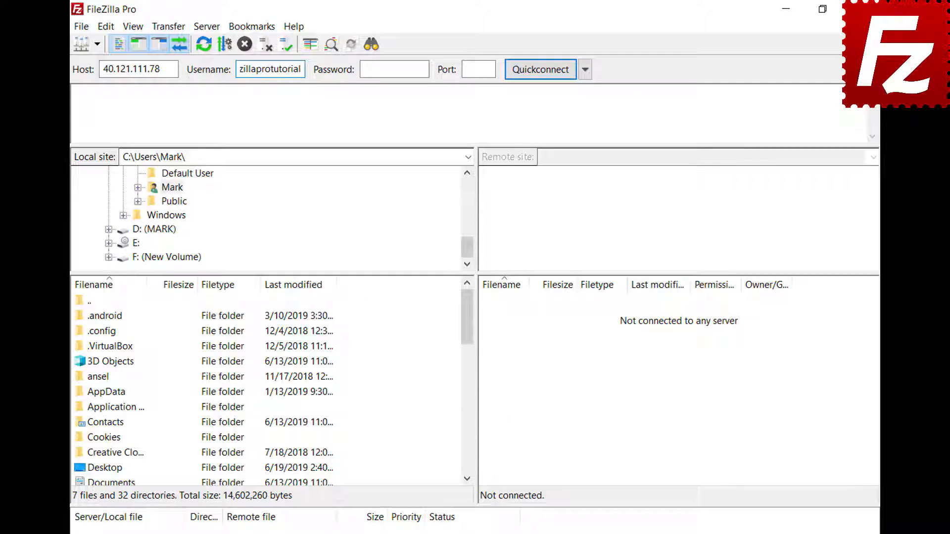
{"action": "key", "text": "Tab"}
{"action": "type", "text": "•••••••••"}
{"action": "key", "text": "Return"}
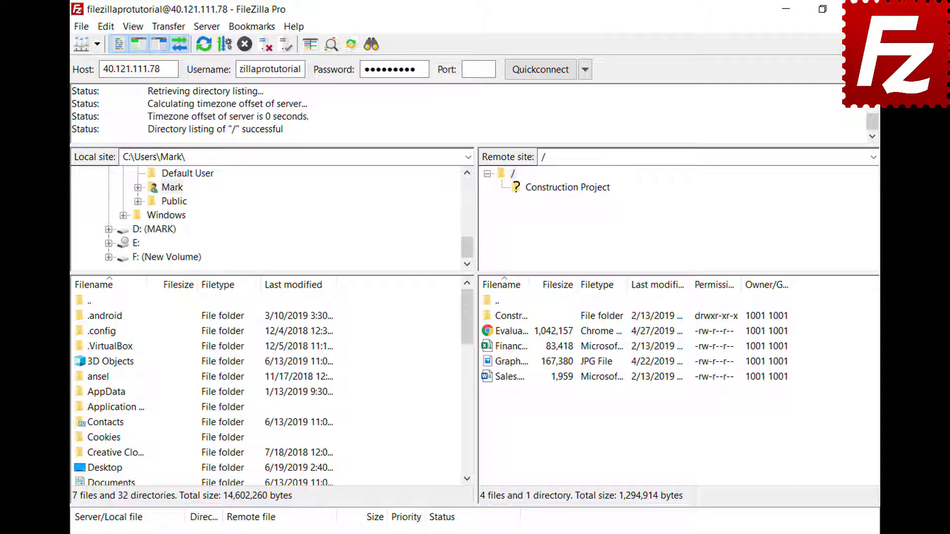
Copy the current connection to the Site Manager and save it under the name New connection.
{"action": "left_click", "coordinate": [82, 28]}
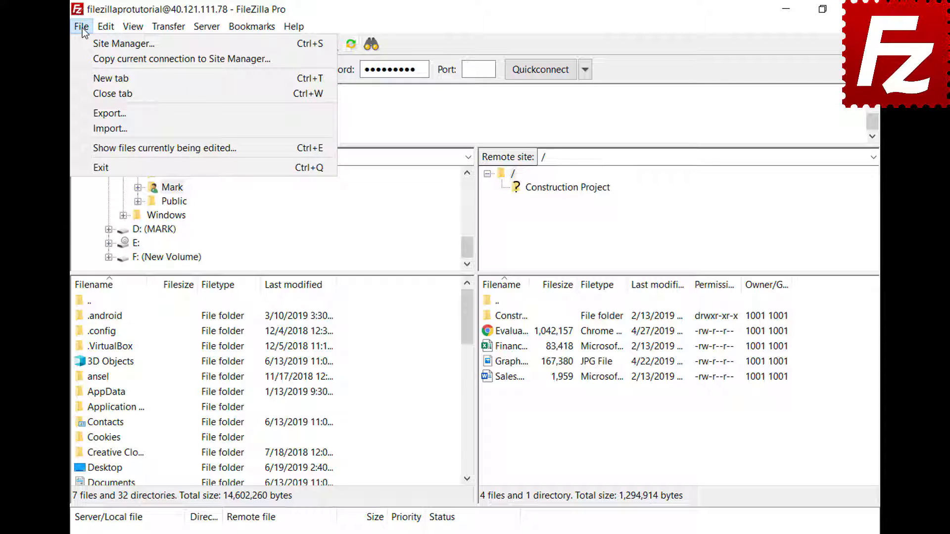
{"action": "left_click", "coordinate": [85, 57]}
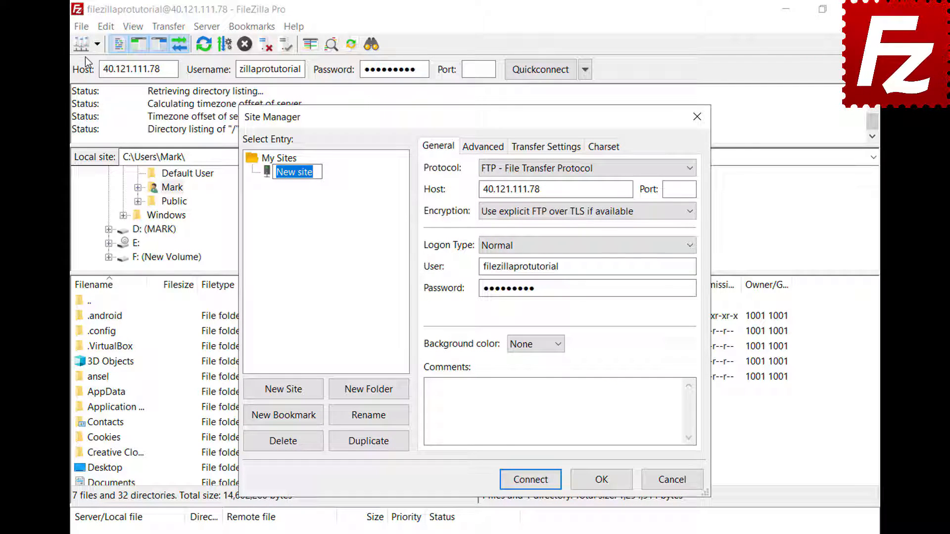
{"action": "type", "text": "New connecti"}
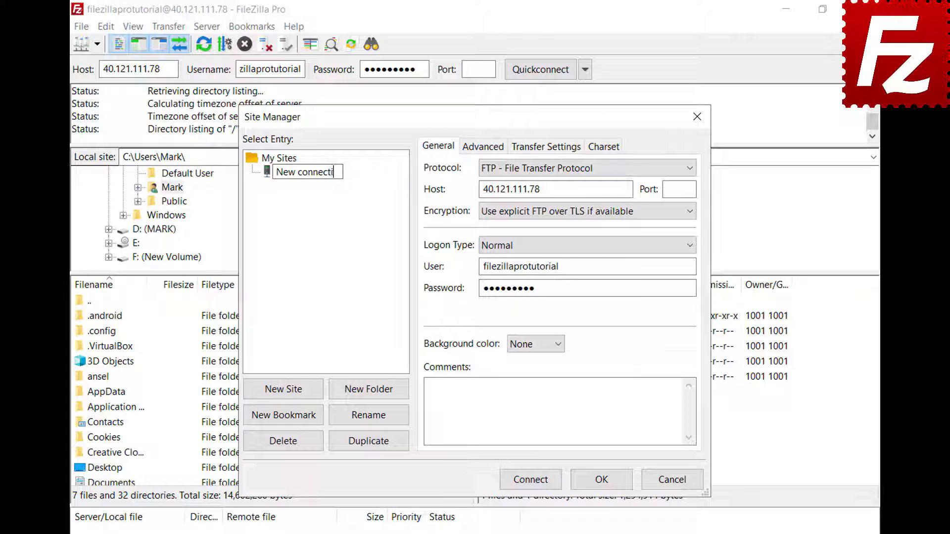
{"action": "type", "text": "on"}
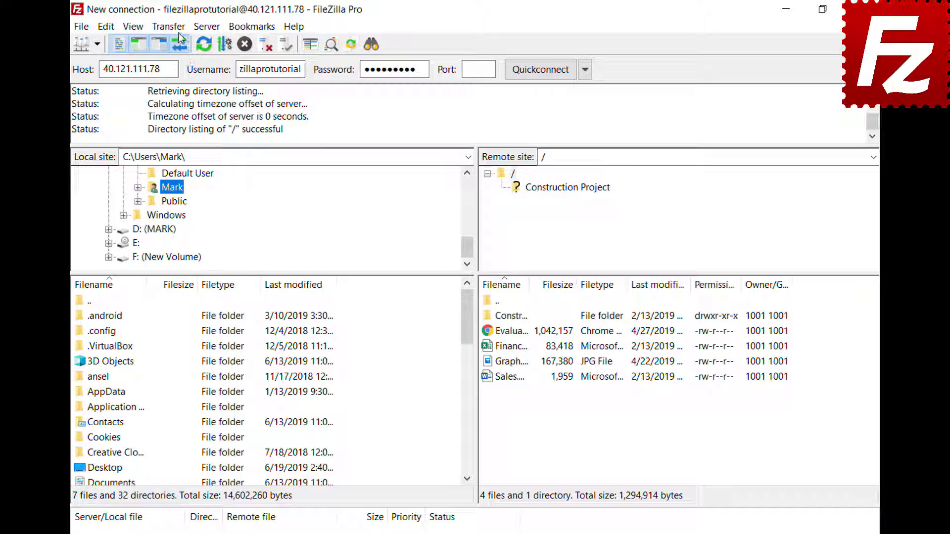
Open the manual transfer dialog for the connected server.
{"action": "left_click", "coordinate": [178, 30]}
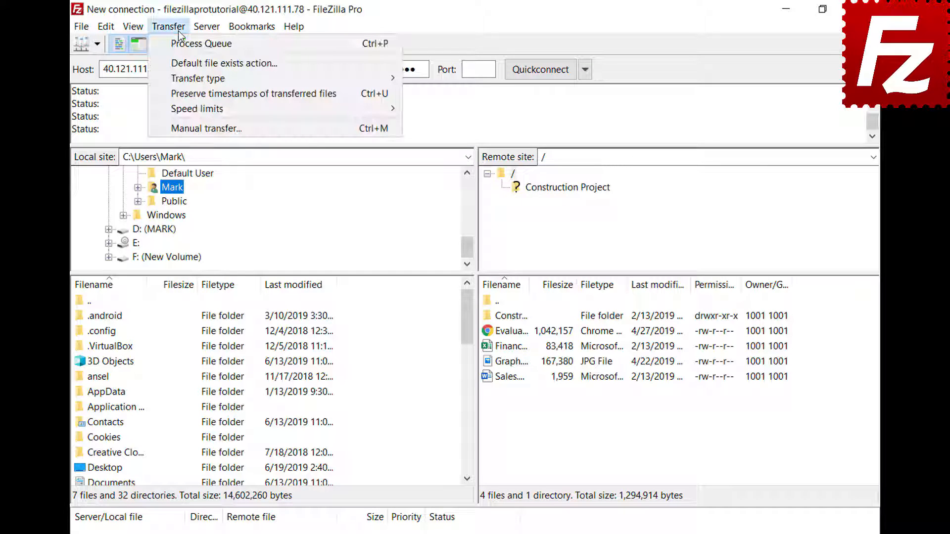
{"action": "left_click", "coordinate": [193, 129]}
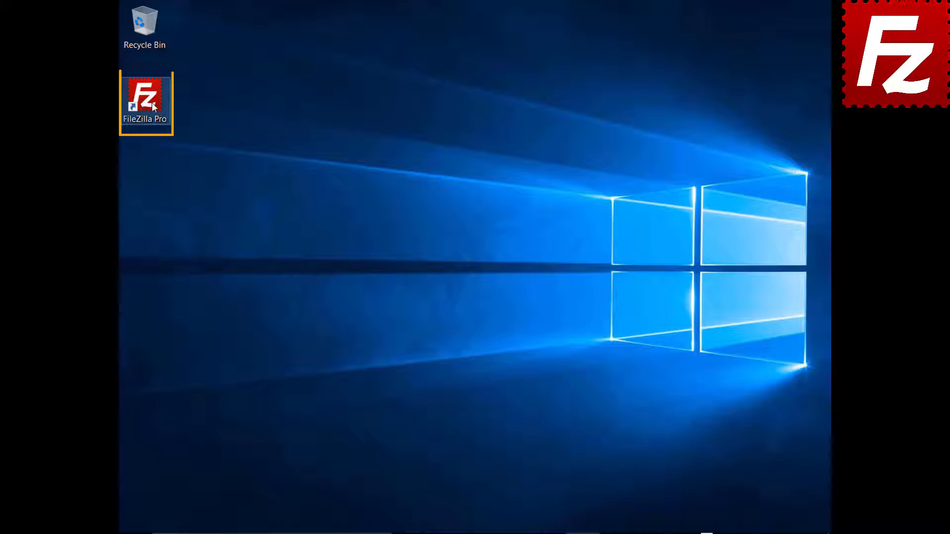
Launch FileZilla Pro from the desktop and reconnect to the last used server.
{"action": "double_click", "coordinate": [151, 102]}
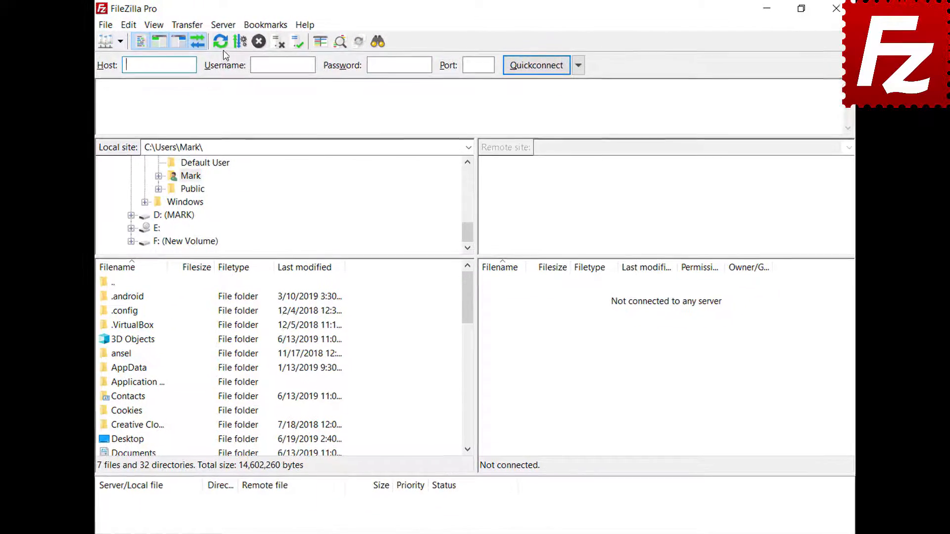
{"action": "left_click", "coordinate": [223, 25]}
{"action": "left_click", "coordinate": [248, 58]}
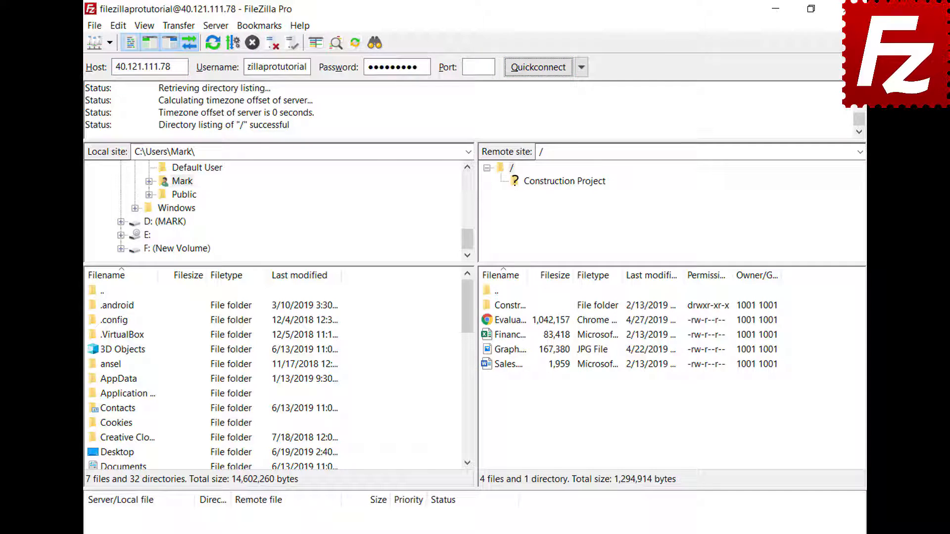
Disconnect from the current server and reconnect to it.
{"action": "left_click", "coordinate": [214, 32]}
{"action": "left_click", "coordinate": [218, 74]}
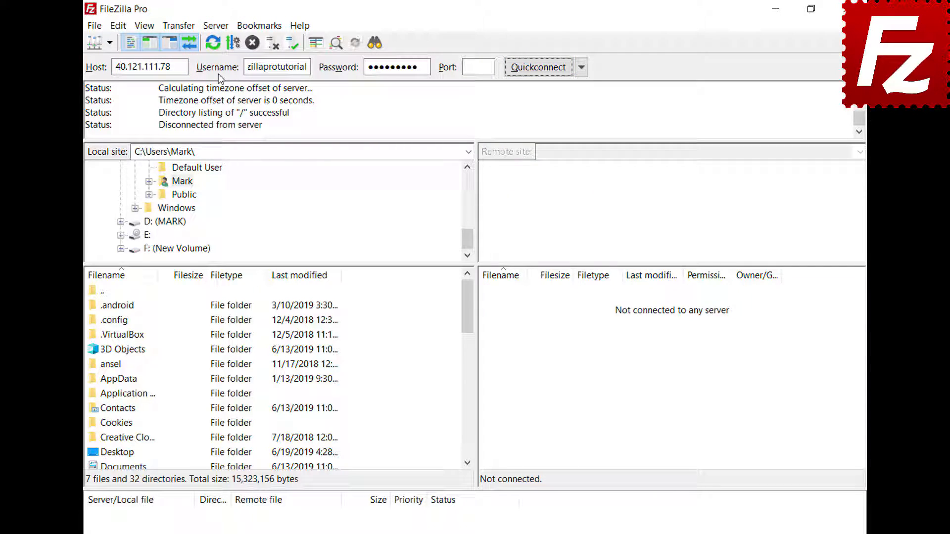
{"action": "left_click", "coordinate": [218, 25]}
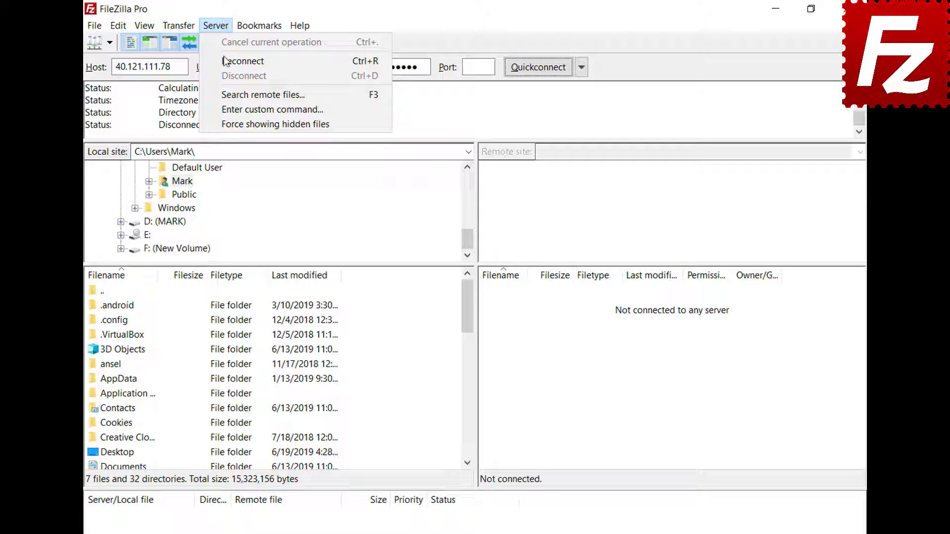
{"action": "left_click", "coordinate": [226, 60]}
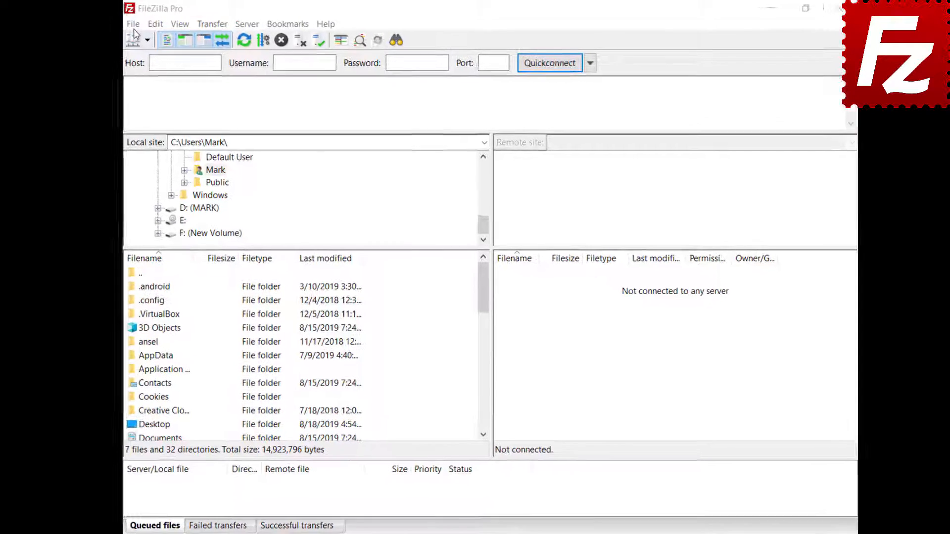
Create a new site named Google Drive in the Site Manager.
{"action": "left_click", "coordinate": [142, 26]}
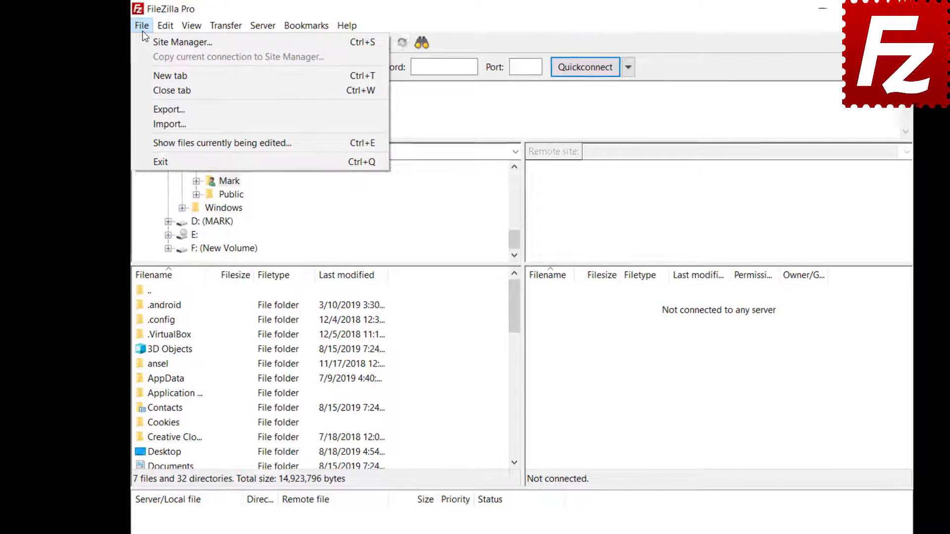
{"action": "left_click", "coordinate": [145, 40]}
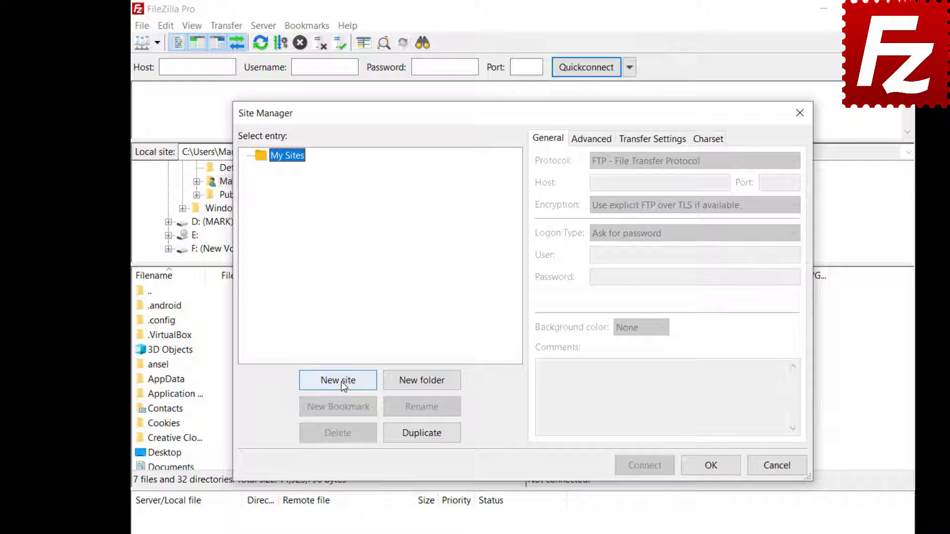
{"action": "left_click", "coordinate": [341, 382]}
{"action": "type", "text": "Google Drive"}
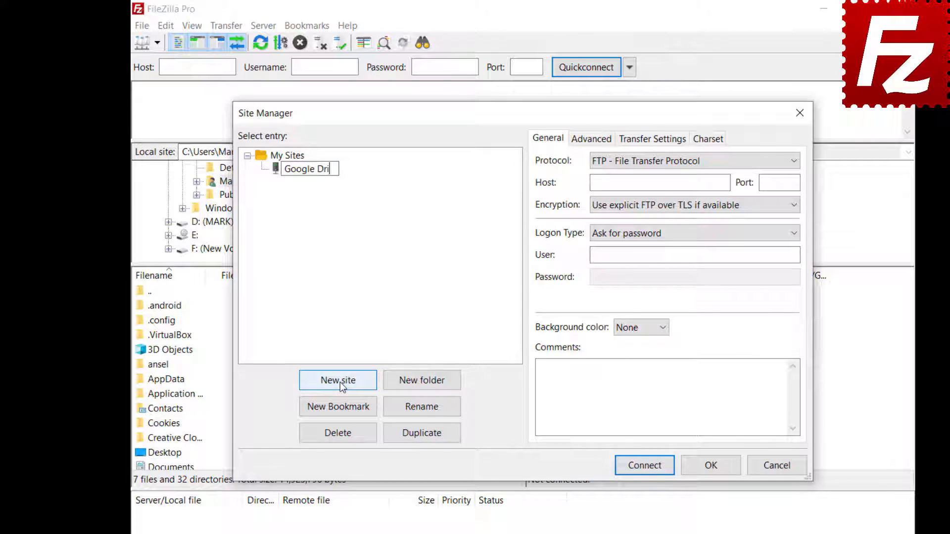
Set the new site's protocol to Google Drive and enter the account's e-mail address as its user.
{"action": "left_click", "coordinate": [789, 162]}
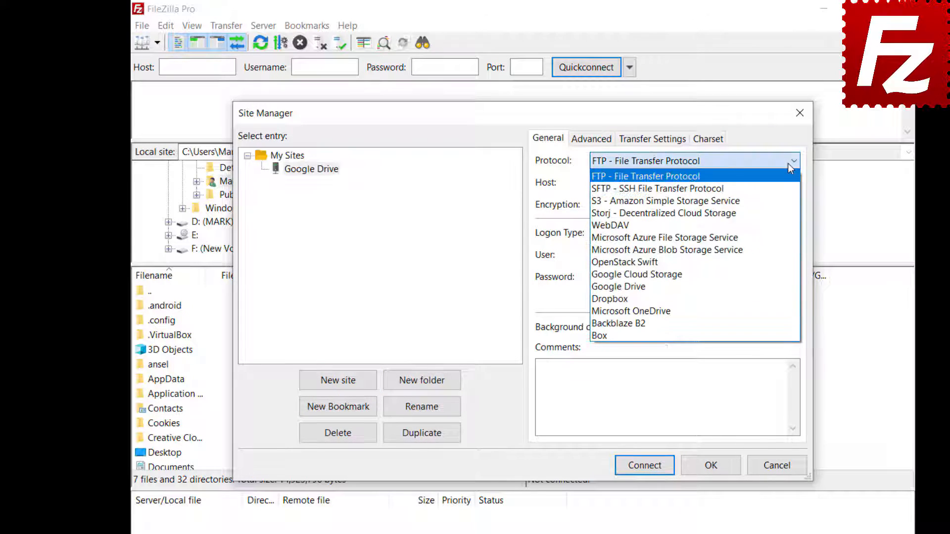
{"action": "left_click", "coordinate": [786, 287]}
{"action": "left_click", "coordinate": [695, 256]}
{"action": "key", "text": "ctrl+v"}
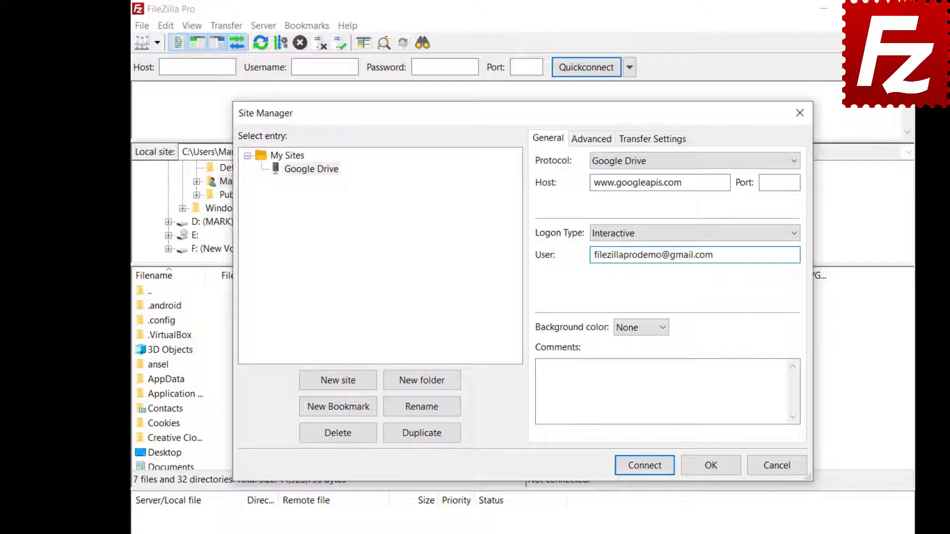
Set the Google Drive site's default local directory to Documents\Construction Project and its default remote directory to /My Drive/Construction Project.
{"action": "left_click", "coordinate": [582, 142]}
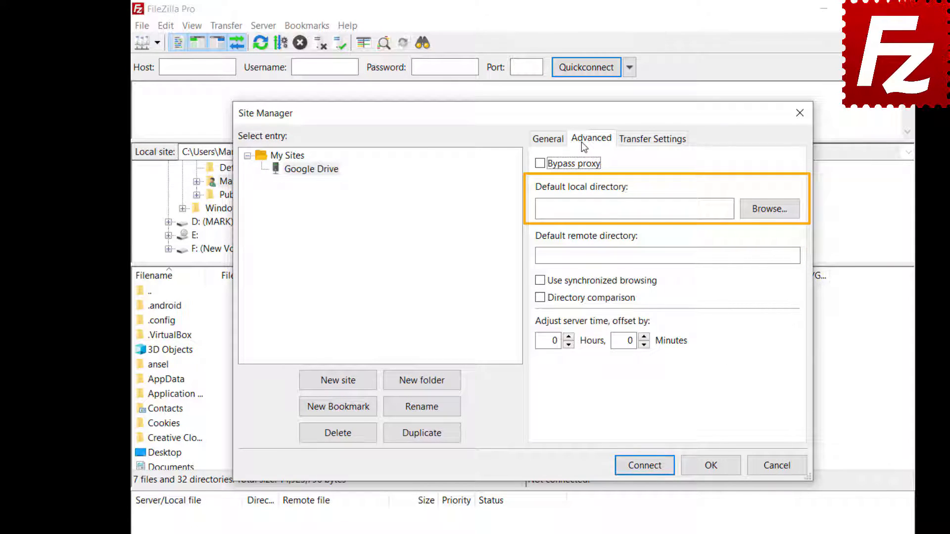
{"action": "left_click", "coordinate": [767, 217]}
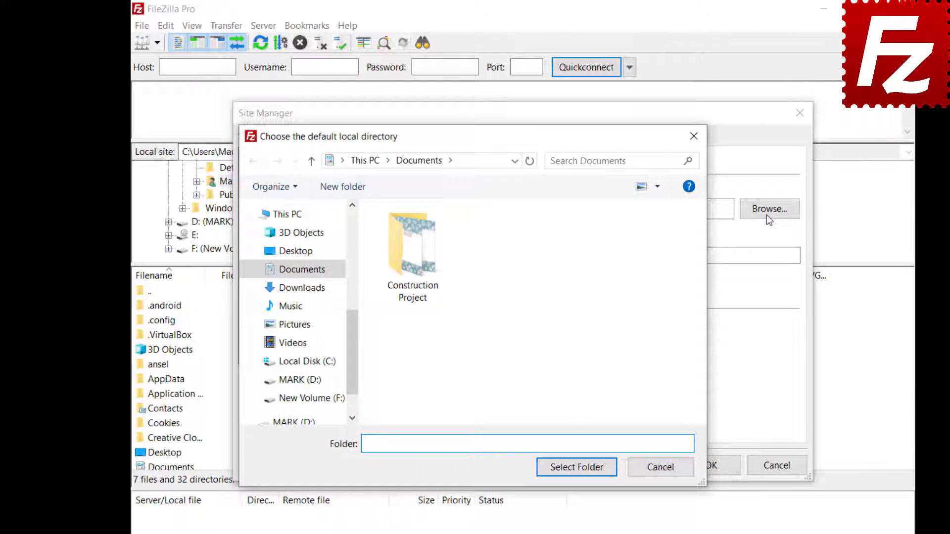
{"action": "double_click", "coordinate": [411, 284]}
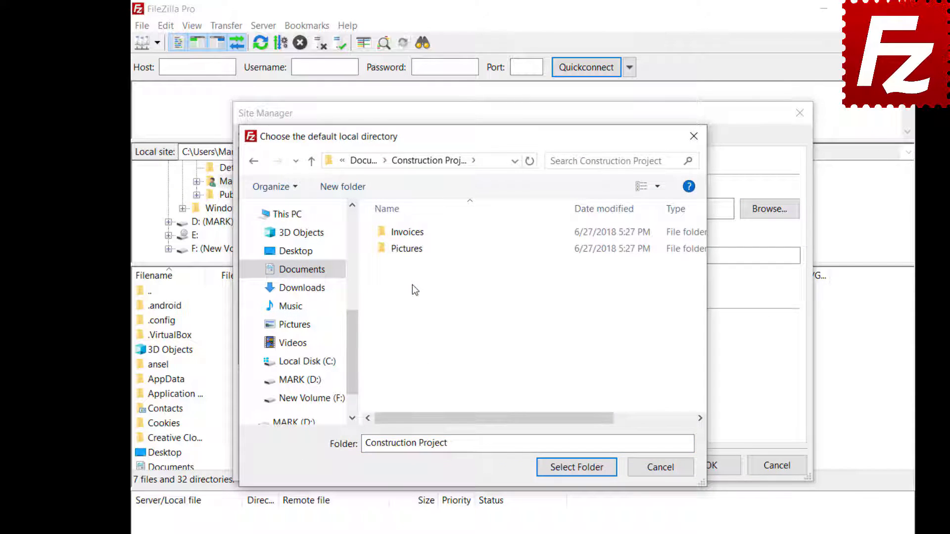
{"action": "left_click", "coordinate": [576, 468]}
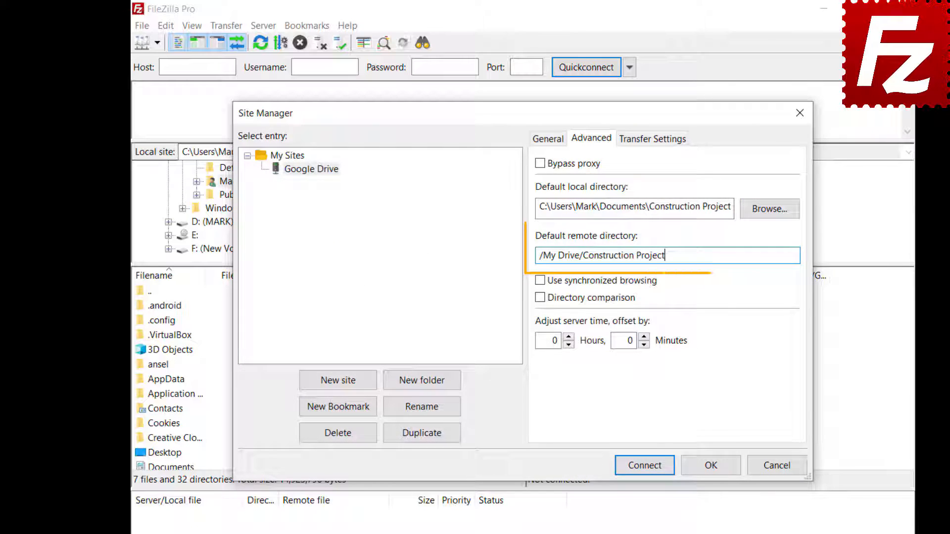
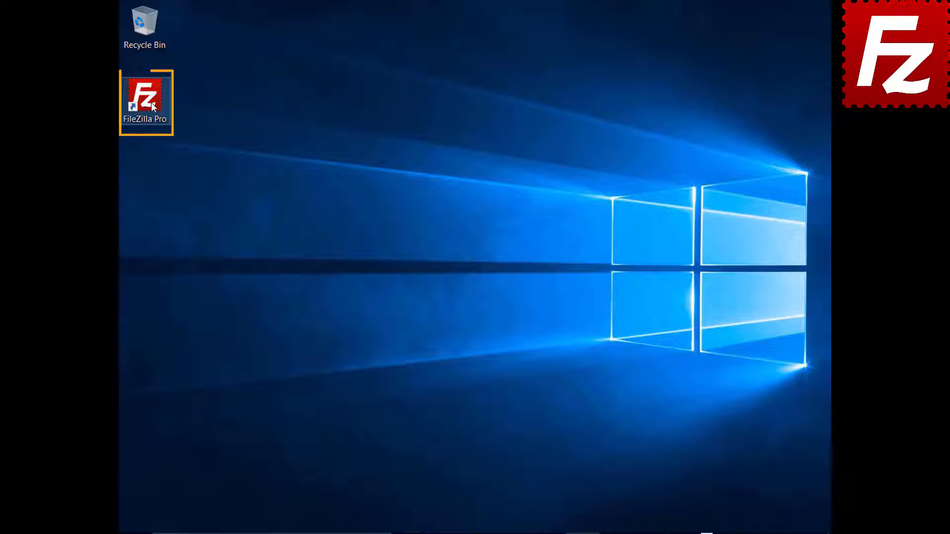
Launch FileZilla Pro from the desktop and create a new site named My Server in the Site Manager.
{"action": "double_click", "coordinate": [151, 102]}
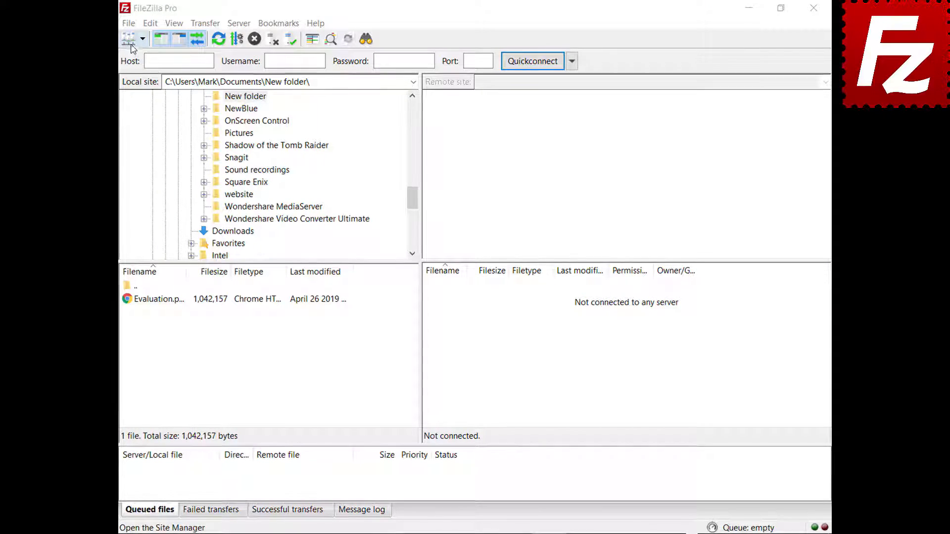
{"action": "left_click", "coordinate": [128, 23]}
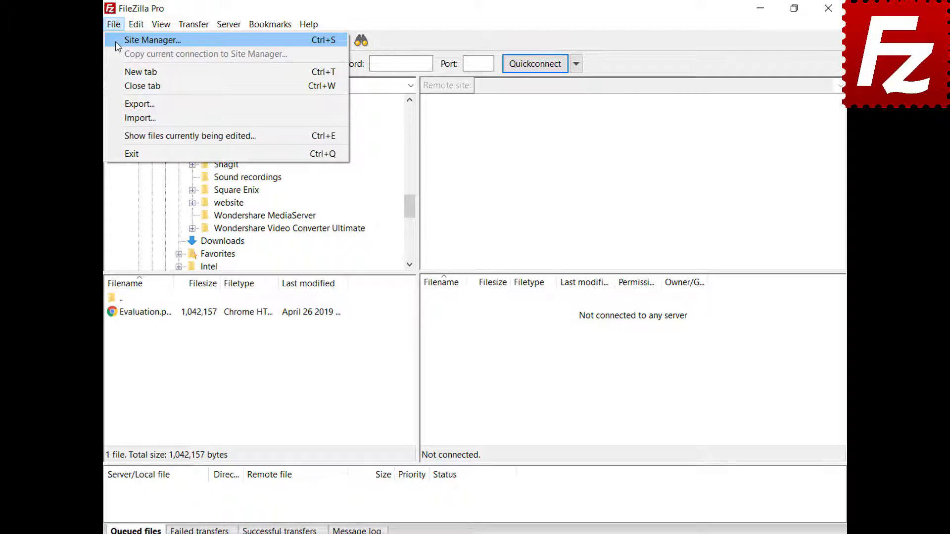
{"action": "left_click", "coordinate": [148, 40]}
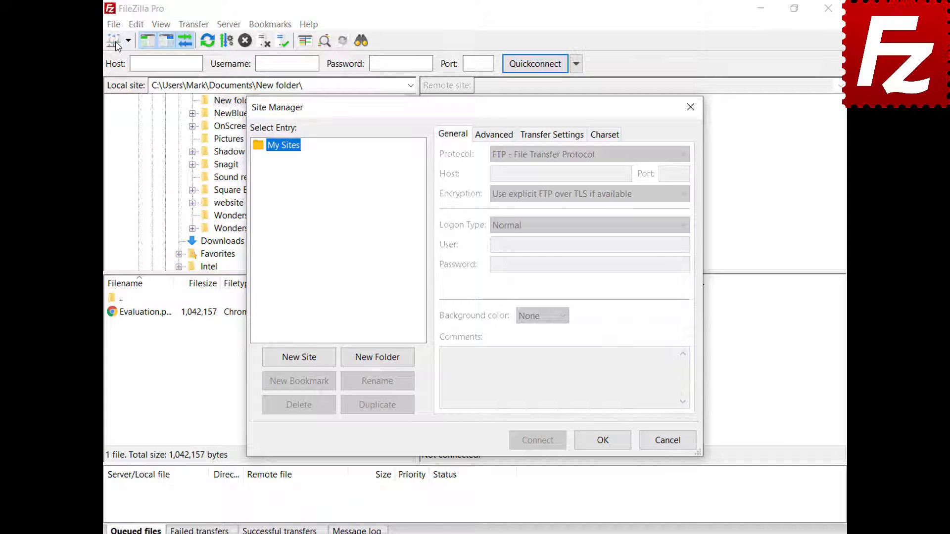
{"action": "left_click", "coordinate": [301, 358]}
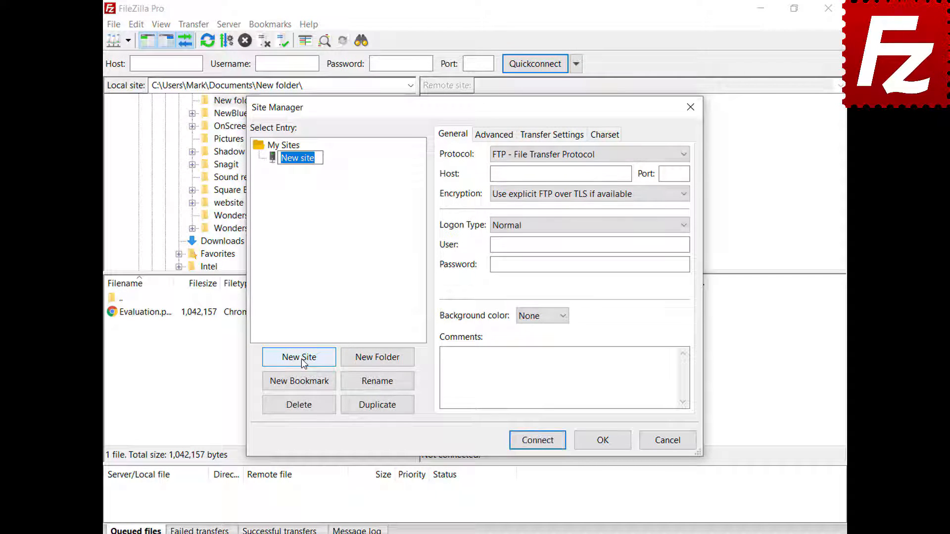
{"action": "type", "text": "My Server"}
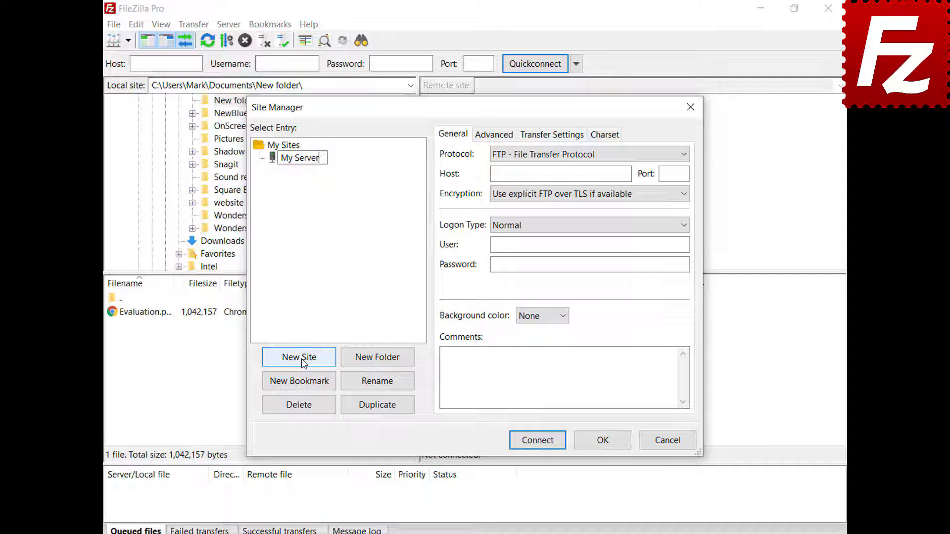
Set My Server's host to 40.121.111.78 and its port to 21.
{"action": "left_click", "coordinate": [626, 174]}
{"action": "type", "text": "40.121.111.78"}
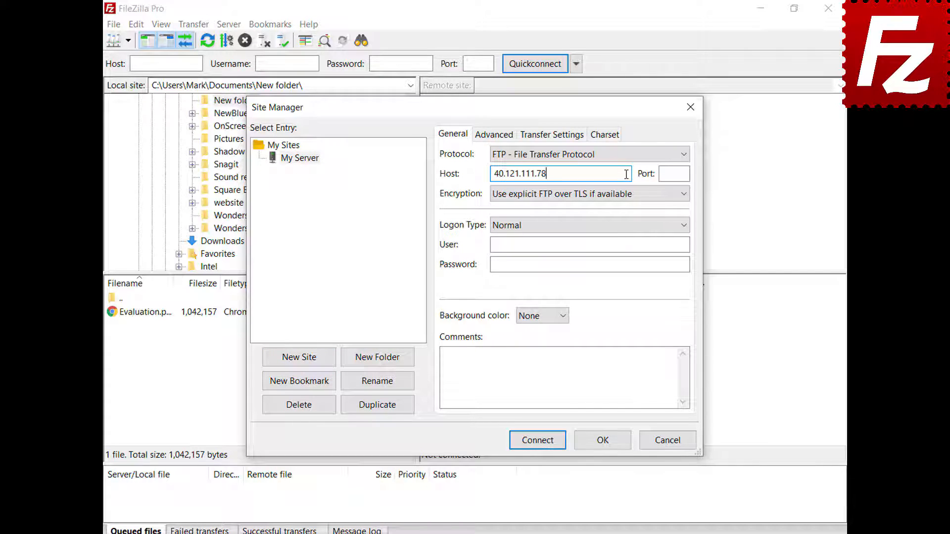
{"action": "key", "text": "Tab"}
{"action": "type", "text": "21"}
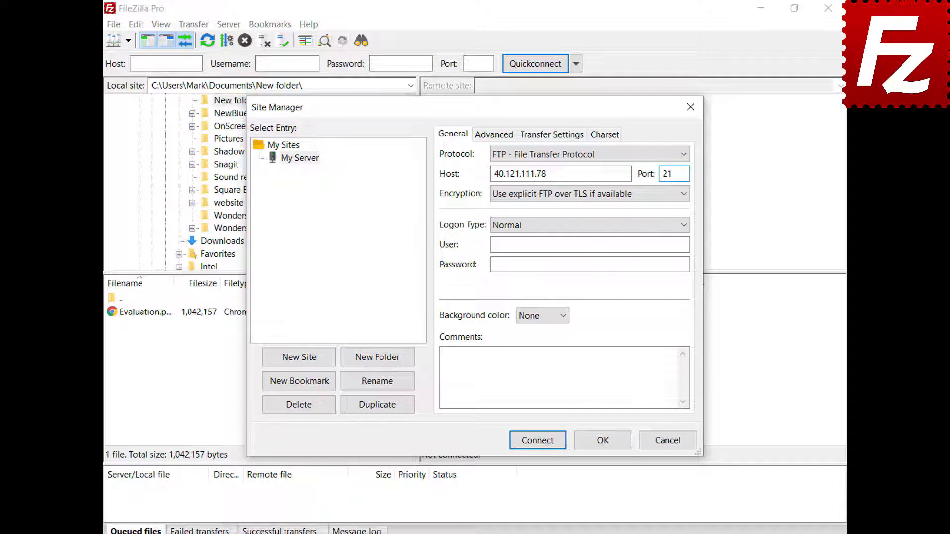
Enter the user filezillaprotutorial and the account password for My Server, and set its background color to Green.
{"action": "left_click", "coordinate": [685, 245]}
{"action": "key", "text": "ctrl+v"}
{"action": "left_click", "coordinate": [686, 264]}
{"action": "key", "text": "ctrl+v"}
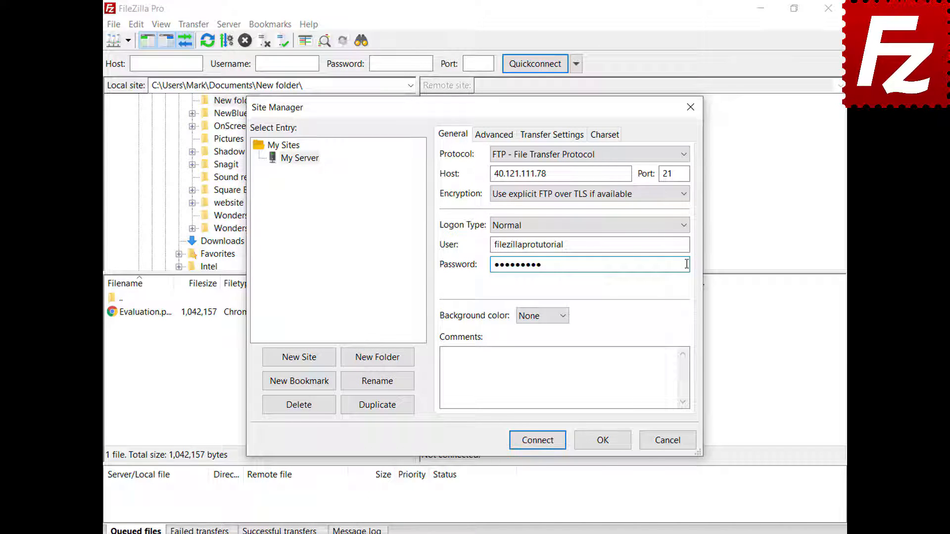
{"action": "left_click", "coordinate": [563, 317]}
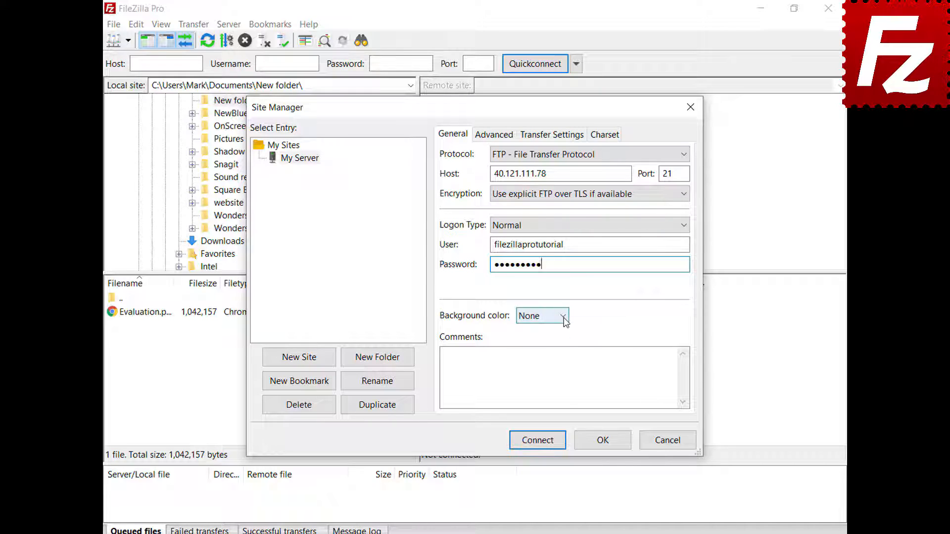
{"action": "left_click", "coordinate": [559, 354]}
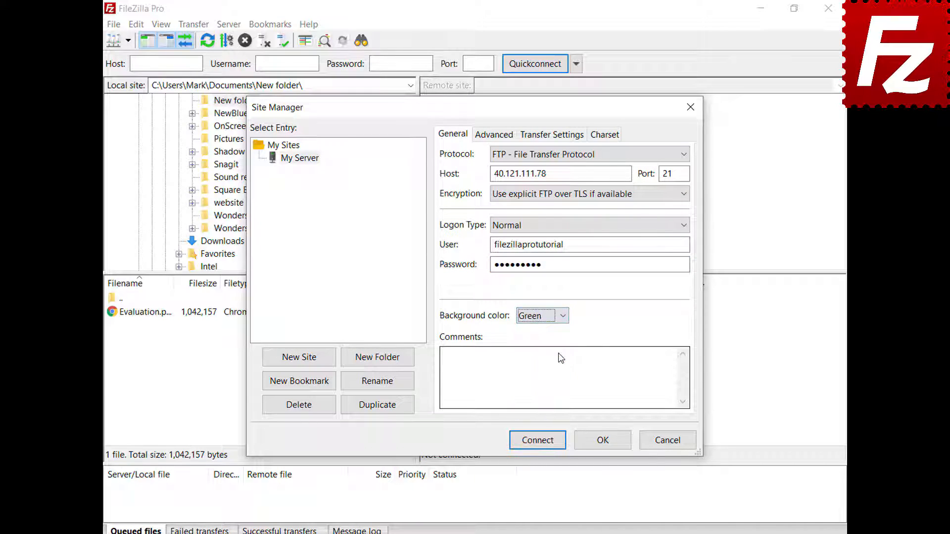
Examine My Server's advanced settings and the available server types, keeping Default (Autodetect).
{"action": "left_click", "coordinate": [484, 138]}
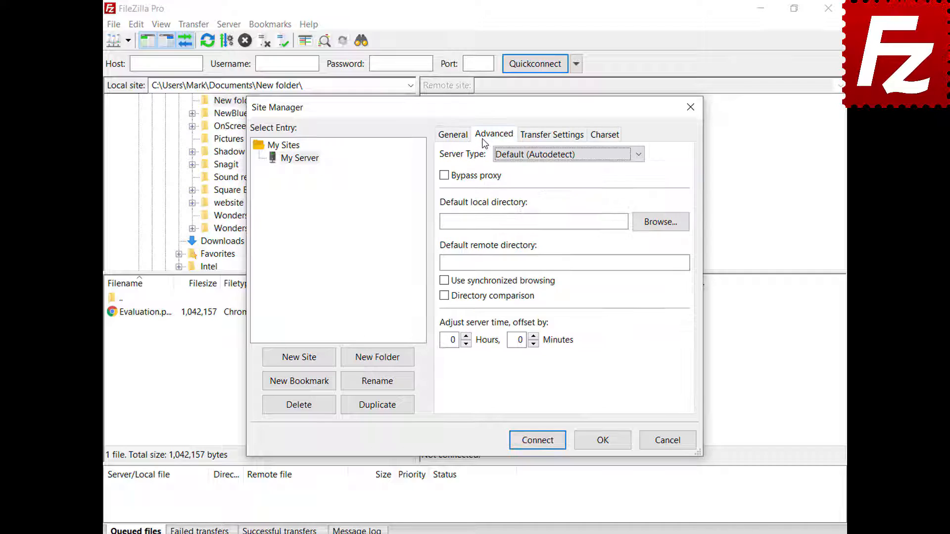
{"action": "left_click", "coordinate": [638, 159]}
{"action": "left_click", "coordinate": [638, 159]}
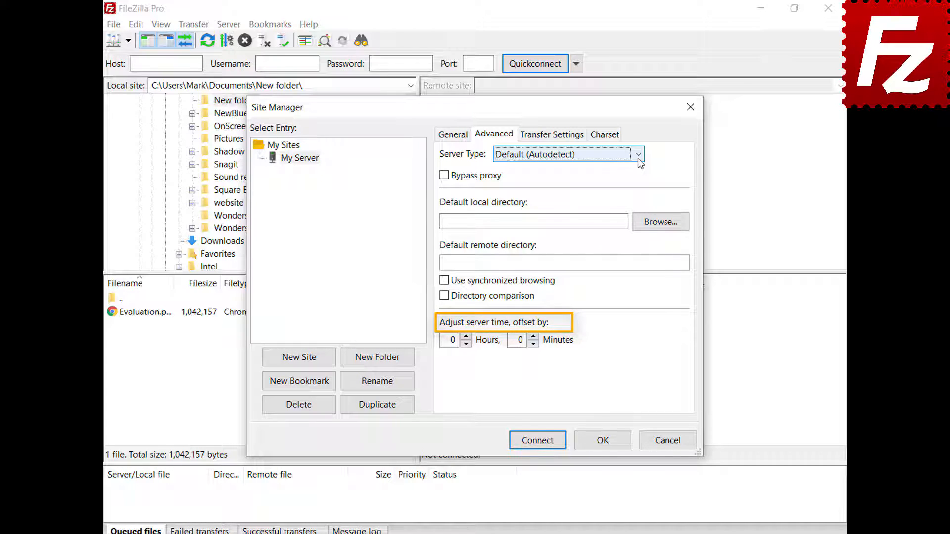
Keep My Server's Default transfer mode and Autodetect charset, save the site, and connect to it from the saved-site list.
{"action": "left_click", "coordinate": [553, 134]}
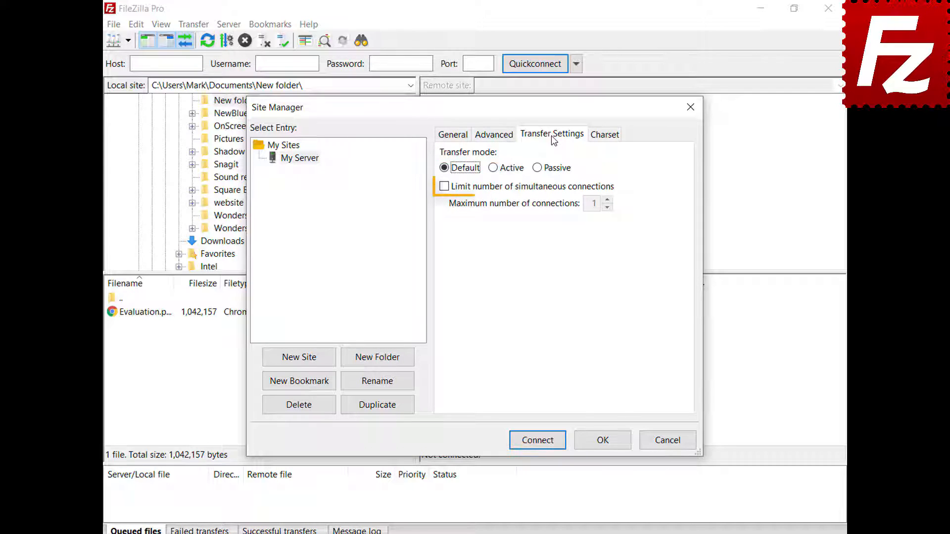
{"action": "left_click", "coordinate": [604, 136]}
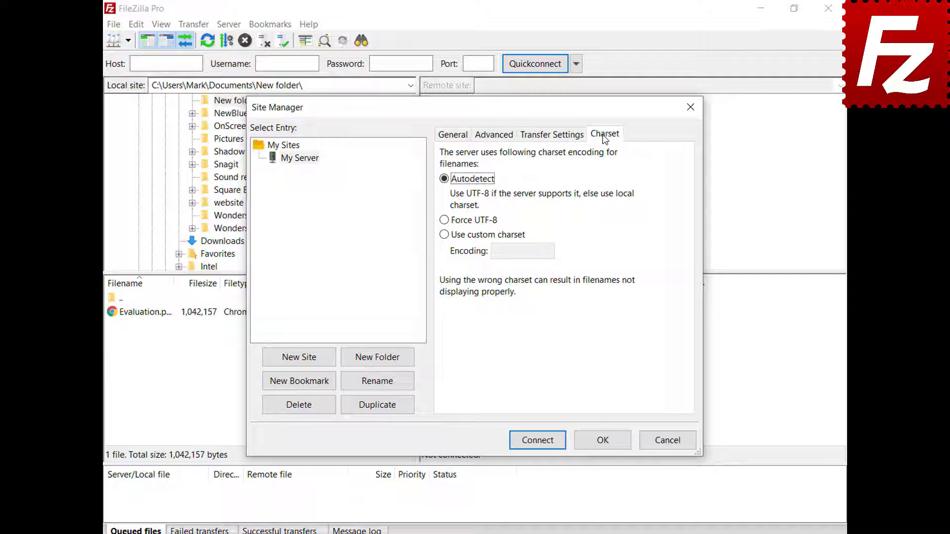
{"action": "left_click", "coordinate": [604, 443]}
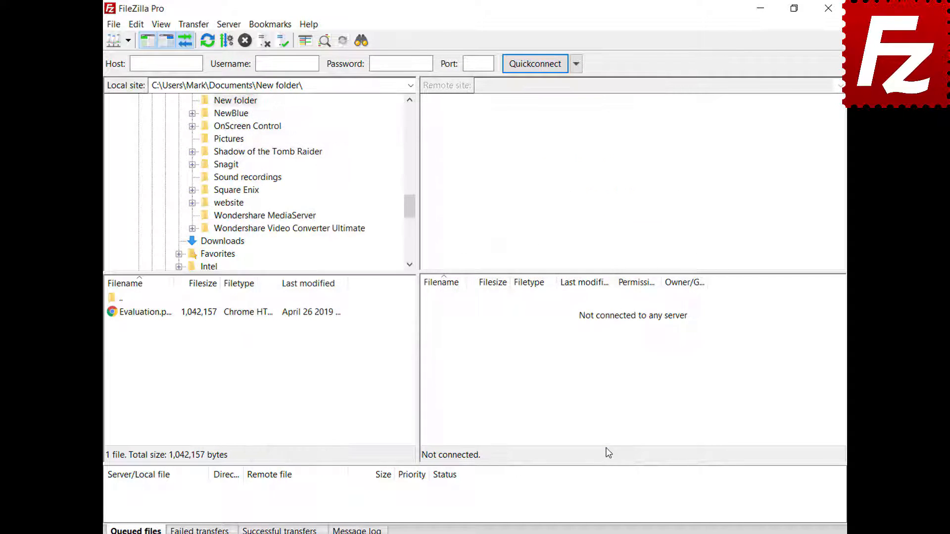
{"action": "left_click", "coordinate": [128, 41]}
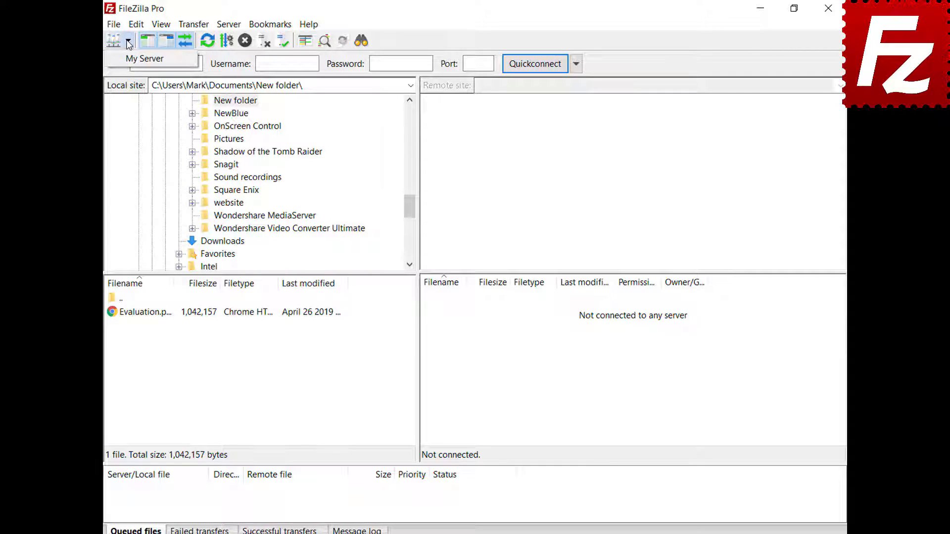
{"action": "left_click", "coordinate": [131, 59]}
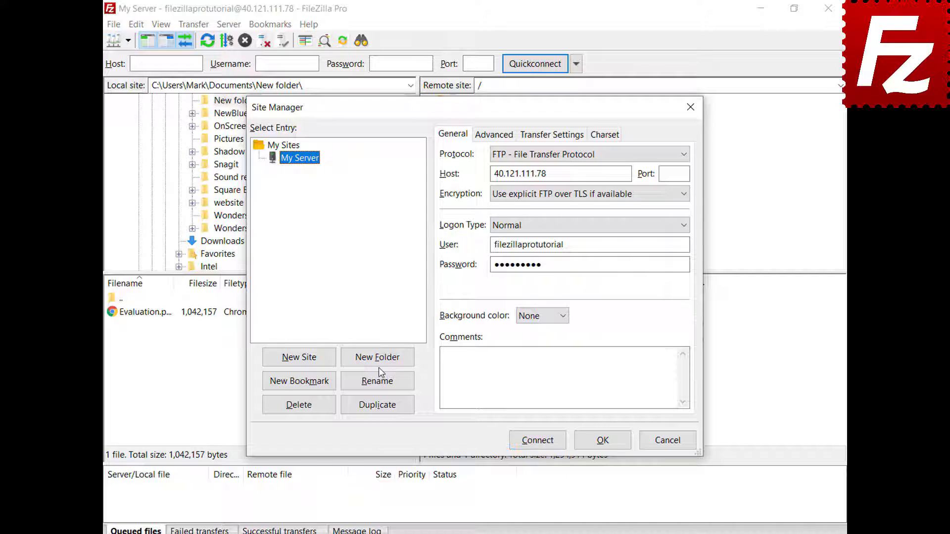
Create a folder named Sites in the Site Manager, move My Server into it, and save the change.
{"action": "left_click", "coordinate": [380, 365]}
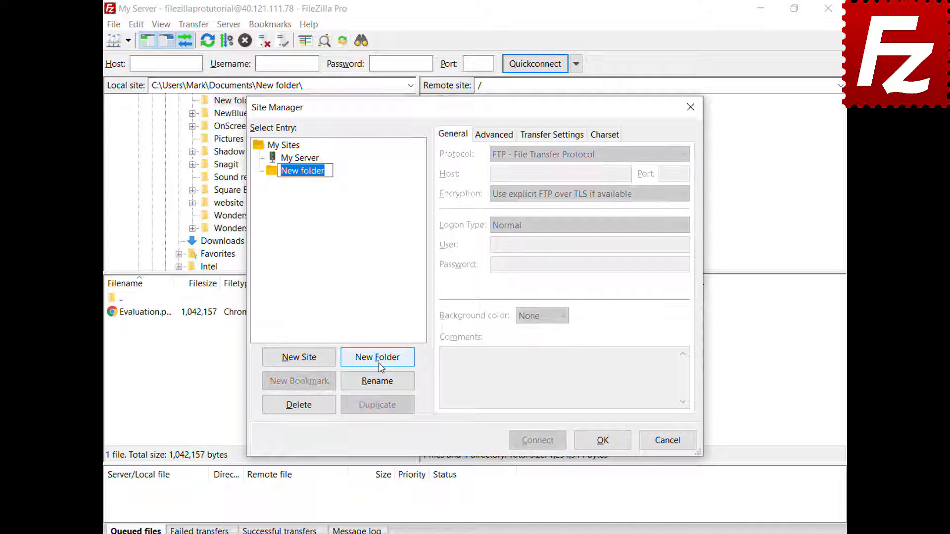
{"action": "type", "text": "Sites"}
{"action": "key", "text": "Return"}
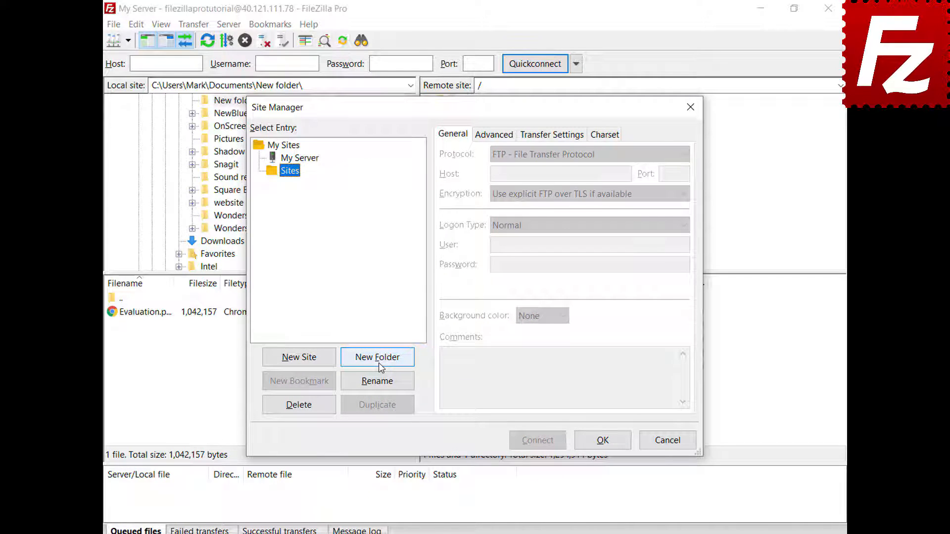
{"action": "left_click", "coordinate": [312, 159]}
{"action": "left_click_drag", "start_coordinate": [312, 163], "coordinate": [299, 179]}
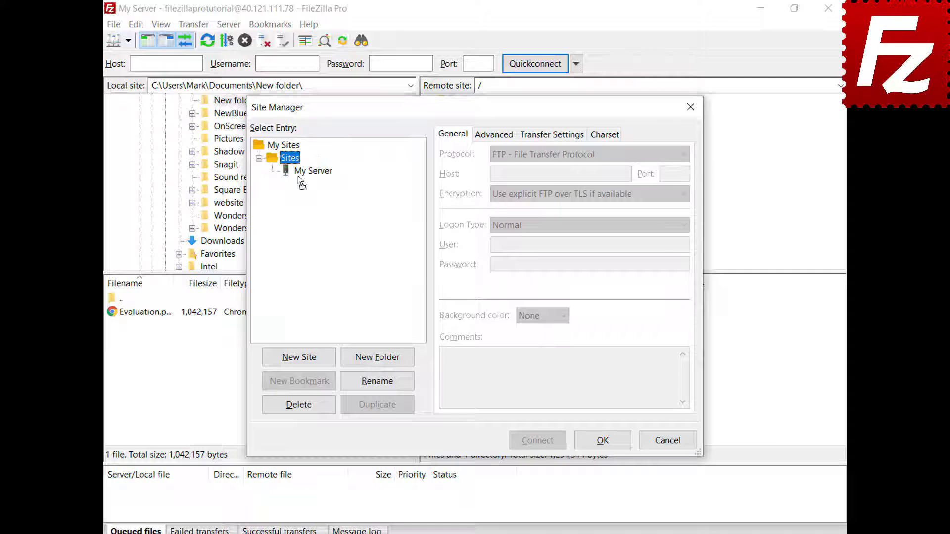
{"action": "left_click", "coordinate": [603, 441]}
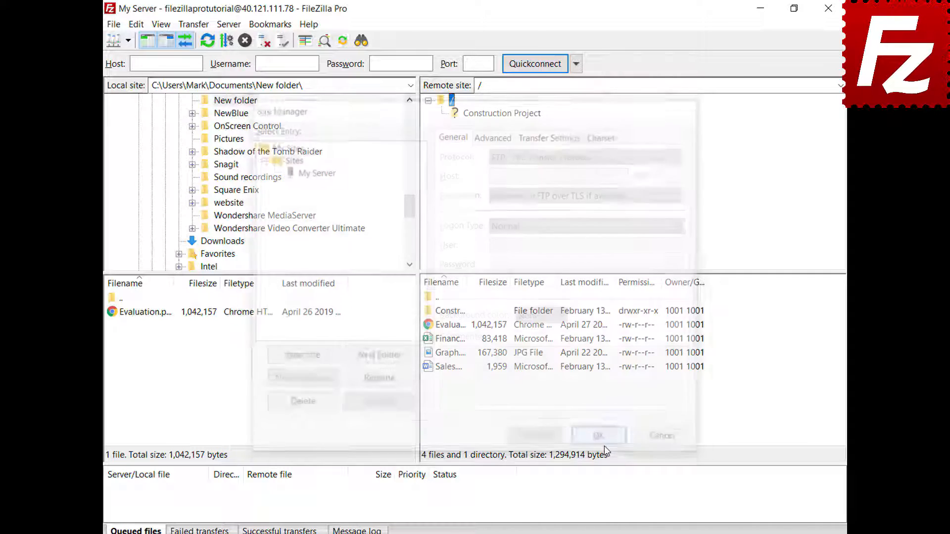
Check where My Server is listed among the saved sites and examine its entry in the Site Manager.
{"action": "left_click", "coordinate": [127, 40]}
{"action": "mouse_move", "coordinate": [130, 61]}
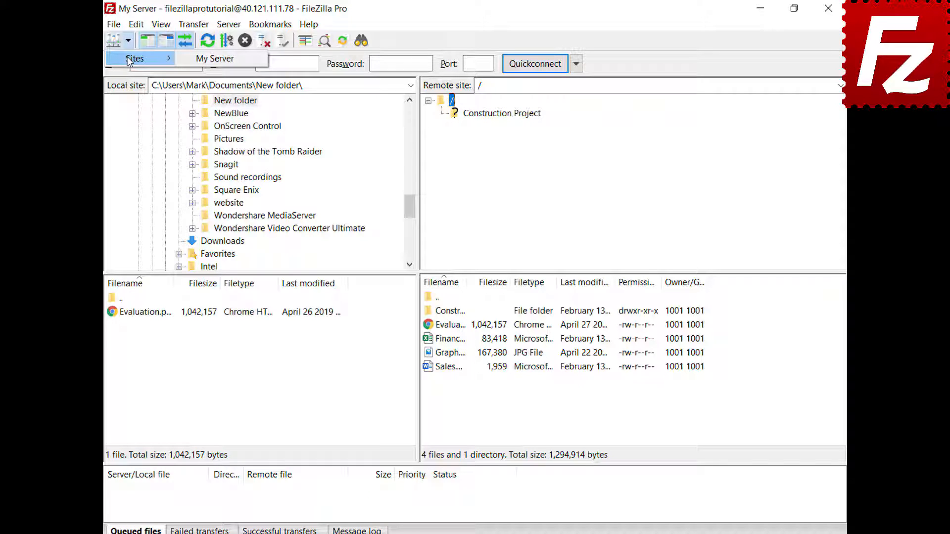
{"action": "key", "text": "Escape"}
{"action": "key", "text": "ctrl+s"}
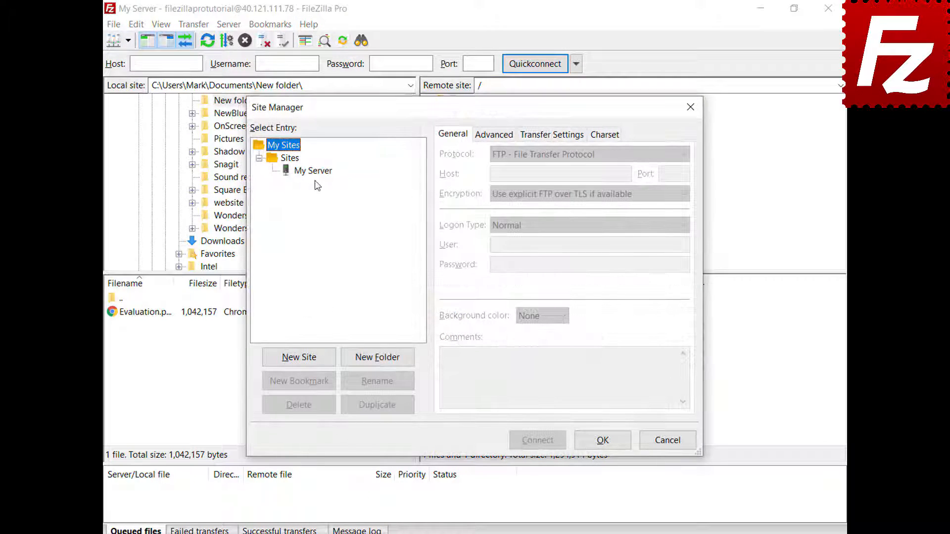
{"action": "left_click", "coordinate": [315, 172]}
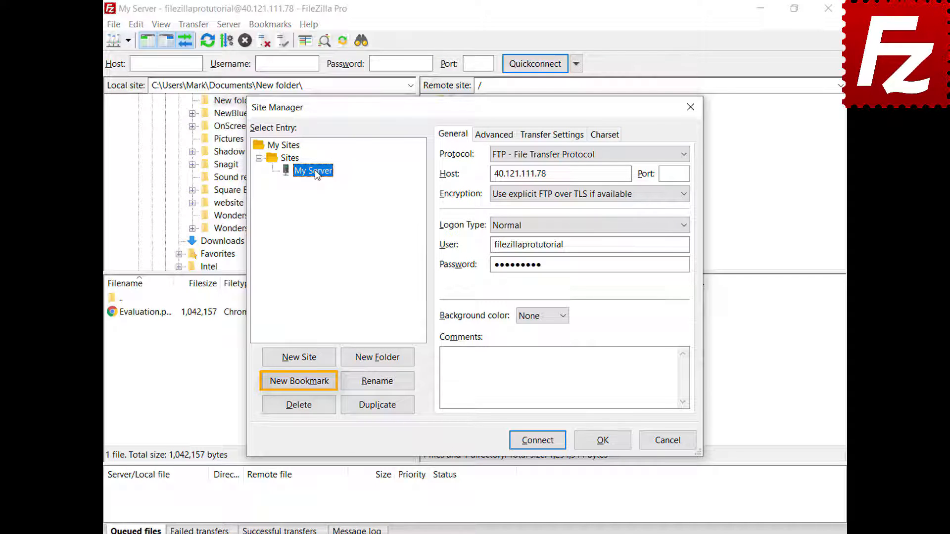
{"action": "left_click", "coordinate": [604, 441]}
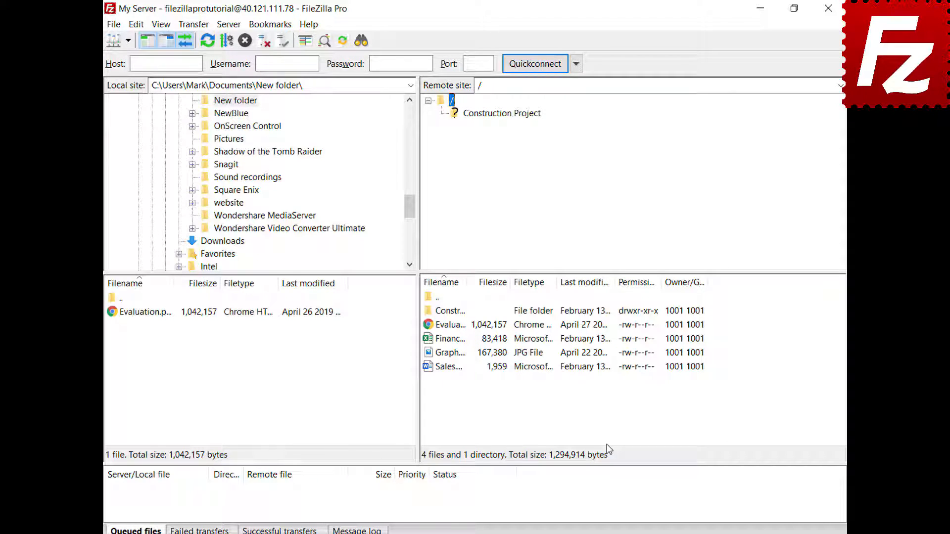
Open the program settings and view the Interface page.
{"action": "left_click", "coordinate": [136, 25]}
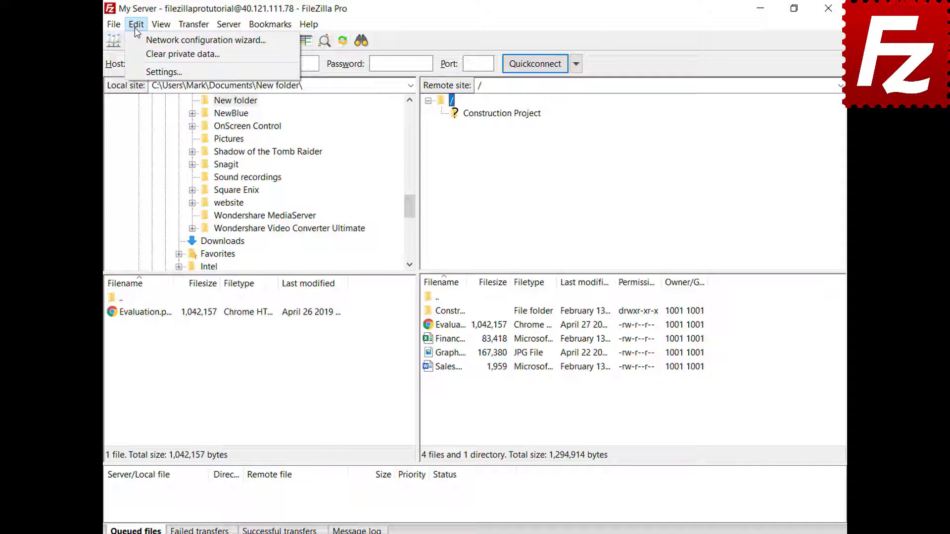
{"action": "left_click", "coordinate": [141, 72]}
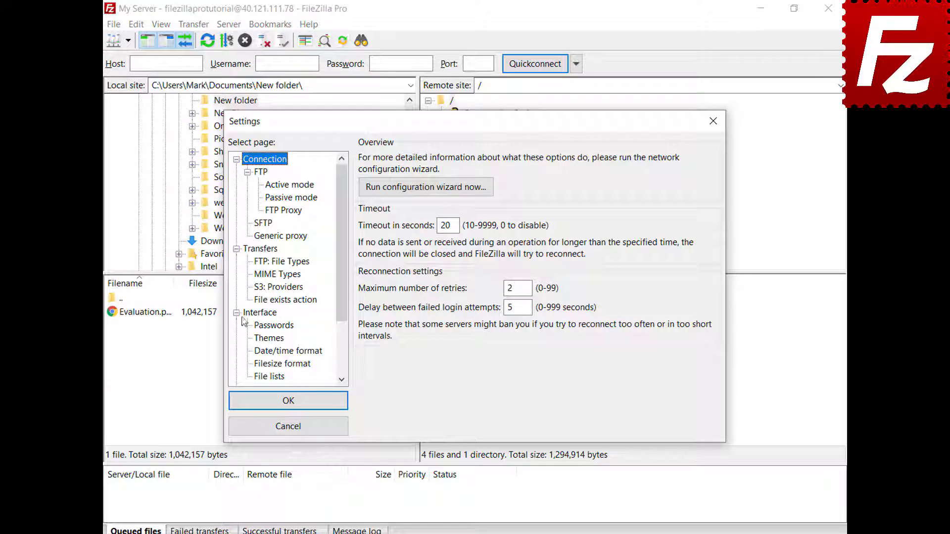
{"action": "left_click", "coordinate": [248, 315]}
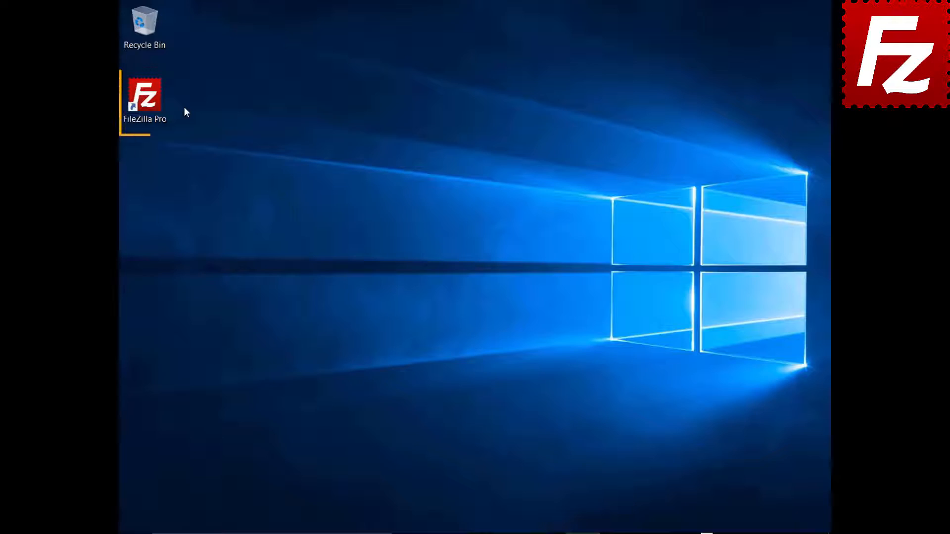
Launch FileZilla Pro from the desktop and open the Passwords page of its settings.
{"action": "double_click", "coordinate": [150, 103]}
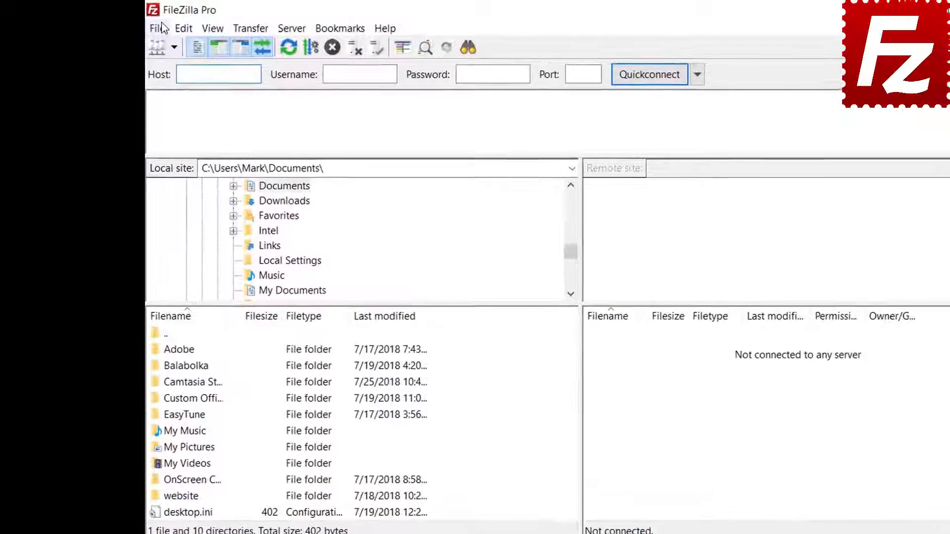
{"action": "left_click", "coordinate": [136, 23]}
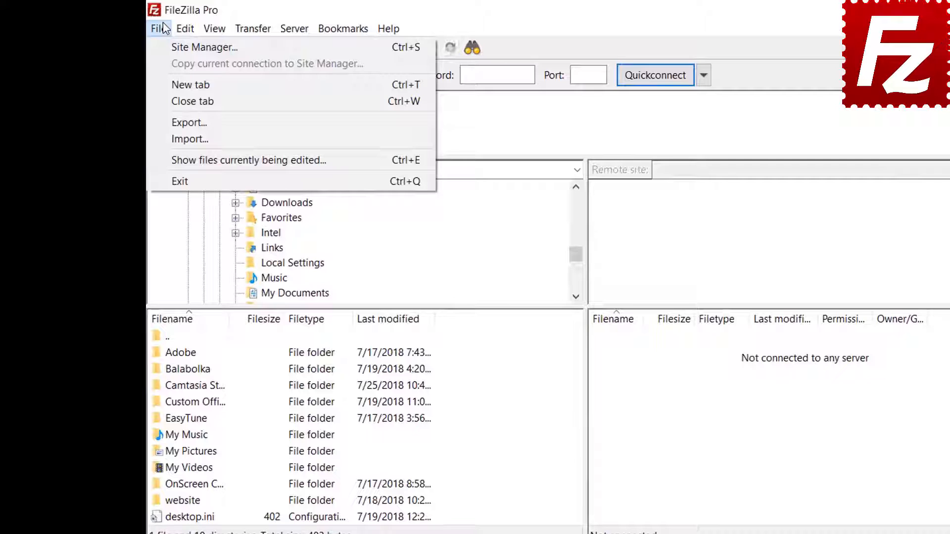
{"action": "left_click", "coordinate": [167, 47]}
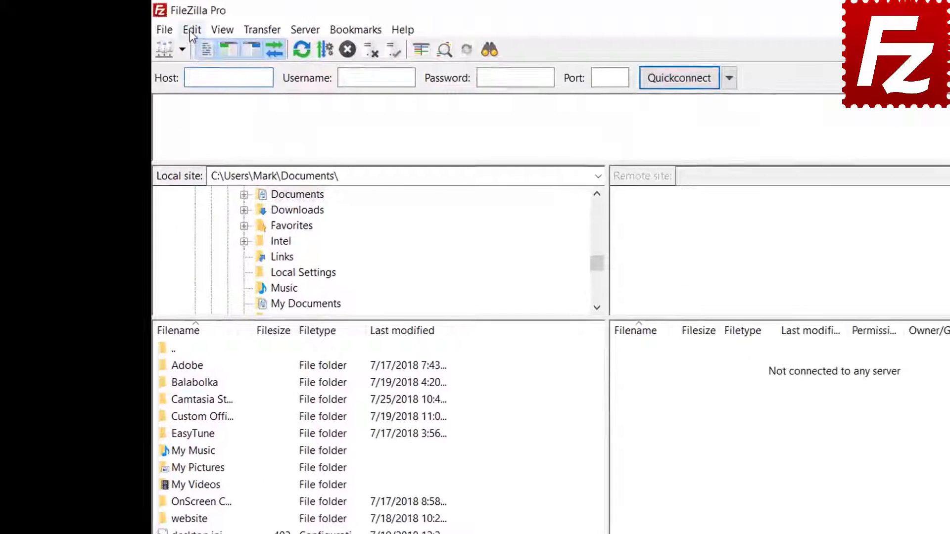
{"action": "left_click", "coordinate": [191, 31]}
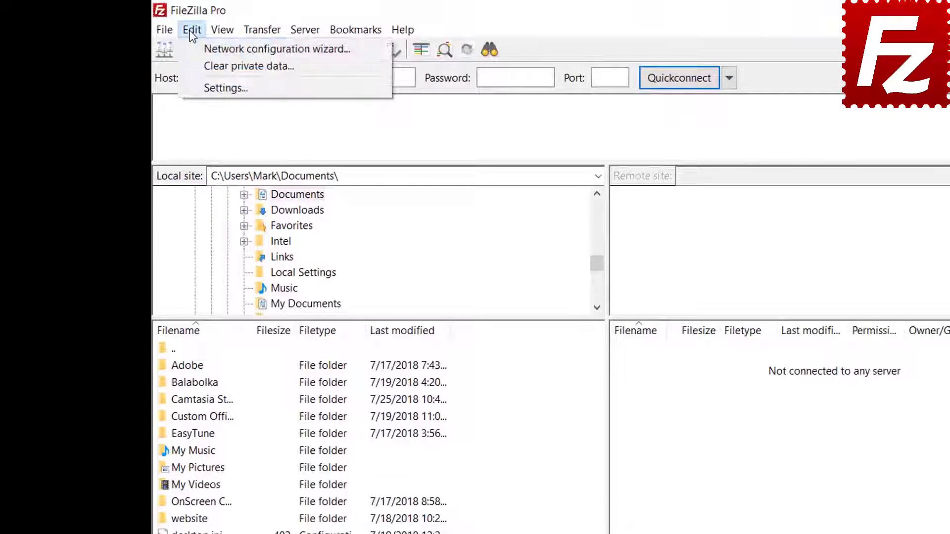
{"action": "left_click", "coordinate": [200, 87]}
{"action": "left_click", "coordinate": [366, 399]}
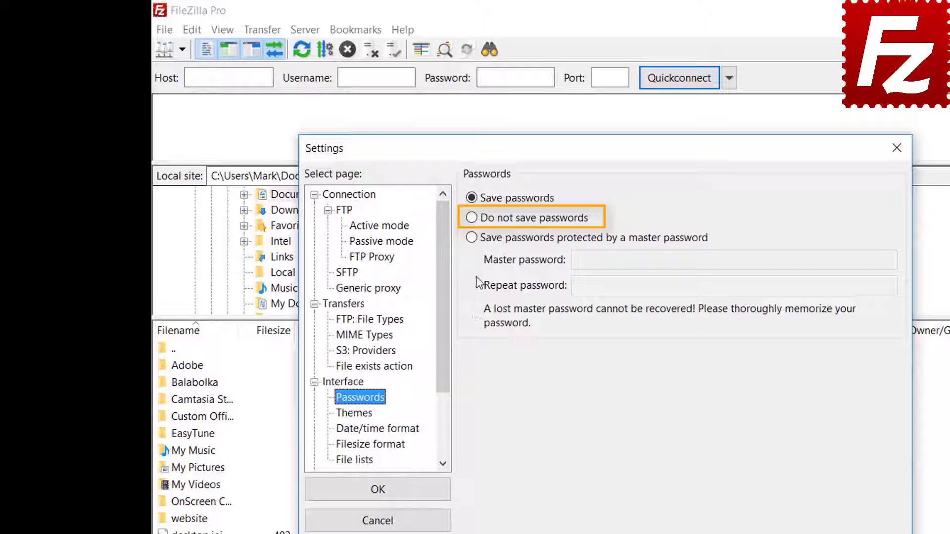
Choose to save passwords protected by a master password, enter and repeat the master password, and apply the settings.
{"action": "left_click", "coordinate": [471, 238]}
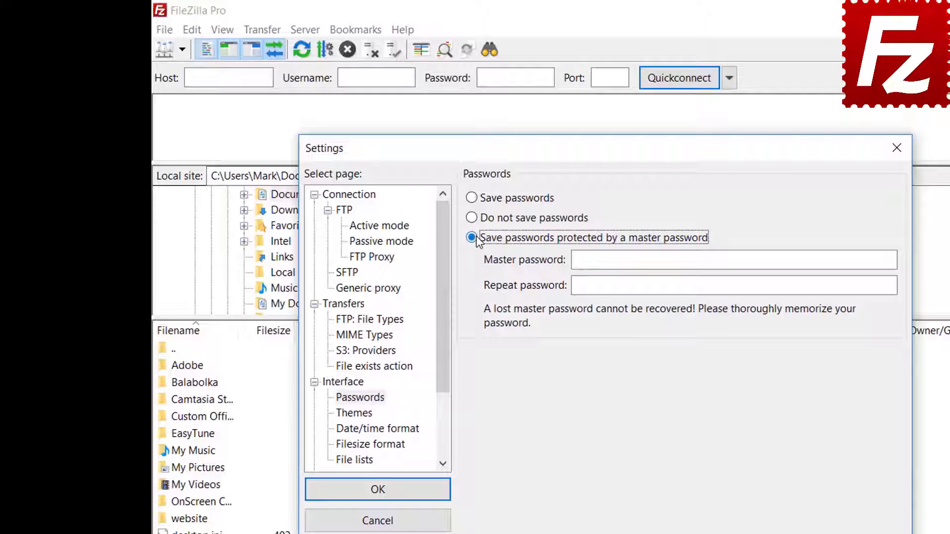
{"action": "left_click", "coordinate": [775, 259]}
{"action": "type", "text": "•••"}
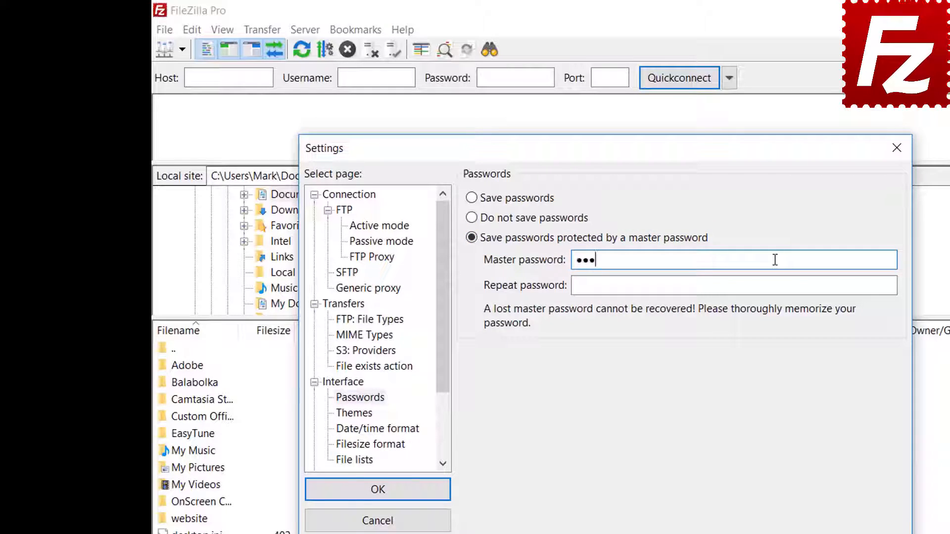
{"action": "type", "text": "•••••••"}
{"action": "left_click", "coordinate": [755, 289]}
{"action": "type", "text": "••••"}
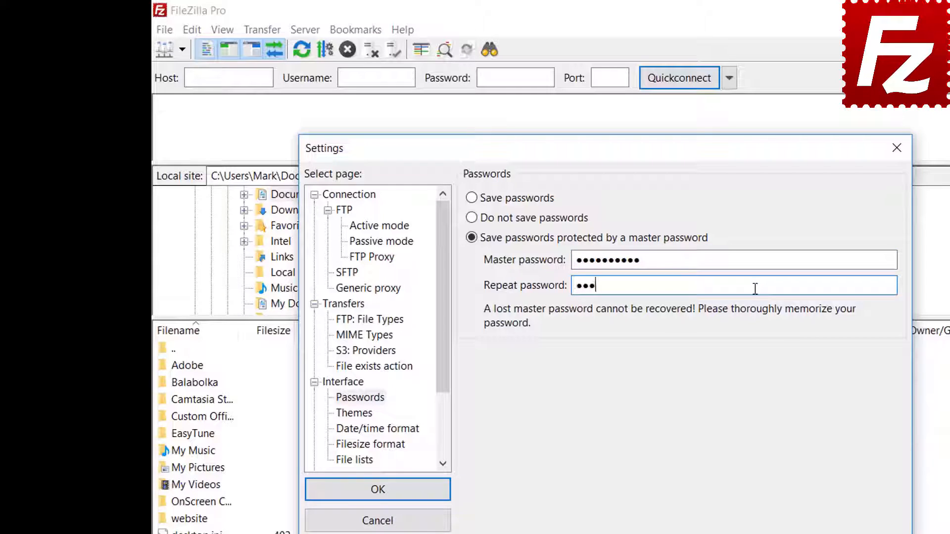
{"action": "type", "text": "••••••"}
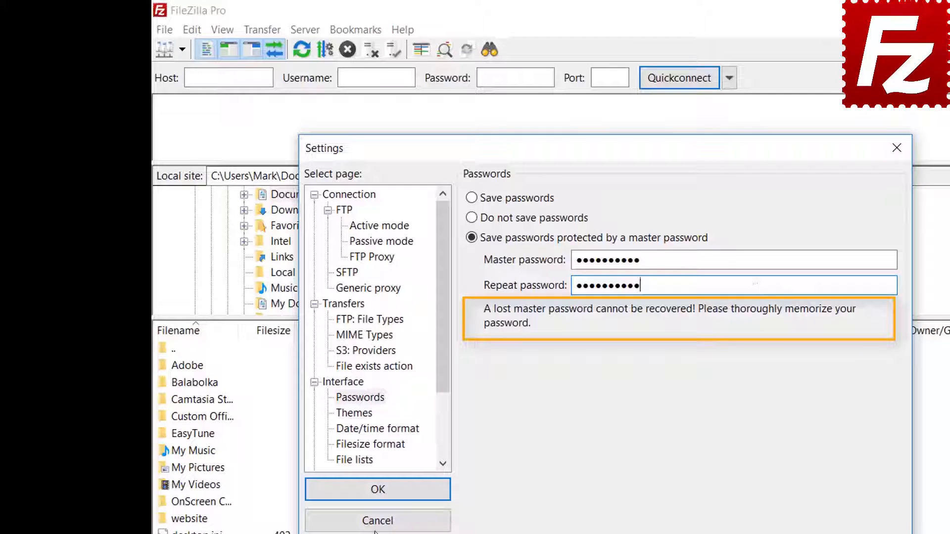
{"action": "left_click", "coordinate": [378, 490]}
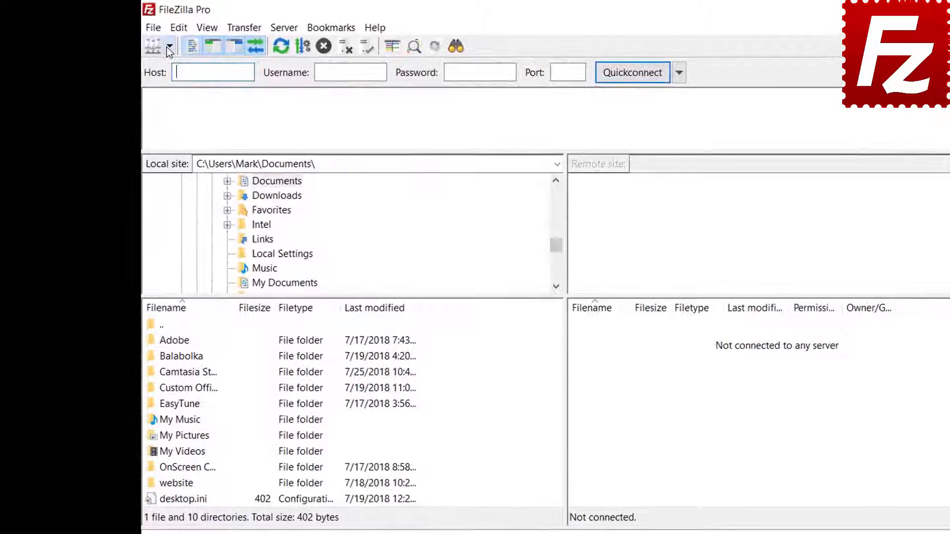
Connect to the saved FTP Tutorial site by entering the master password, keeping it remembered until FileZilla is closed.
{"action": "left_click", "coordinate": [169, 46]}
{"action": "left_click", "coordinate": [171, 71]}
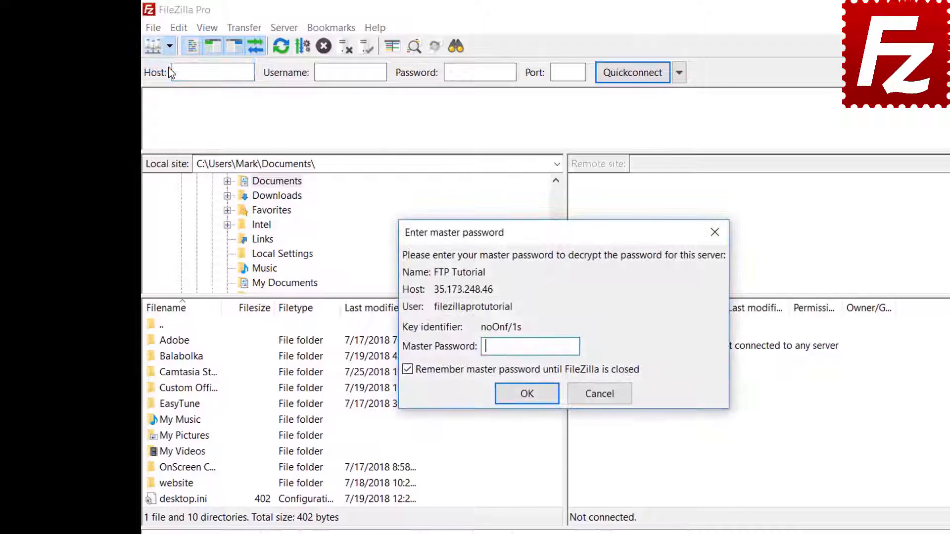
{"action": "type", "text": "•••••"}
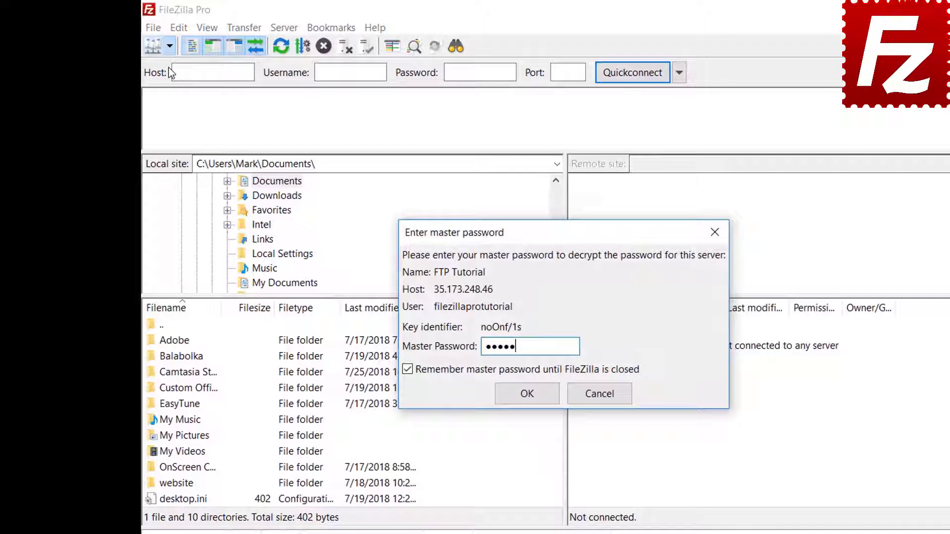
{"action": "type", "text": "••••••"}
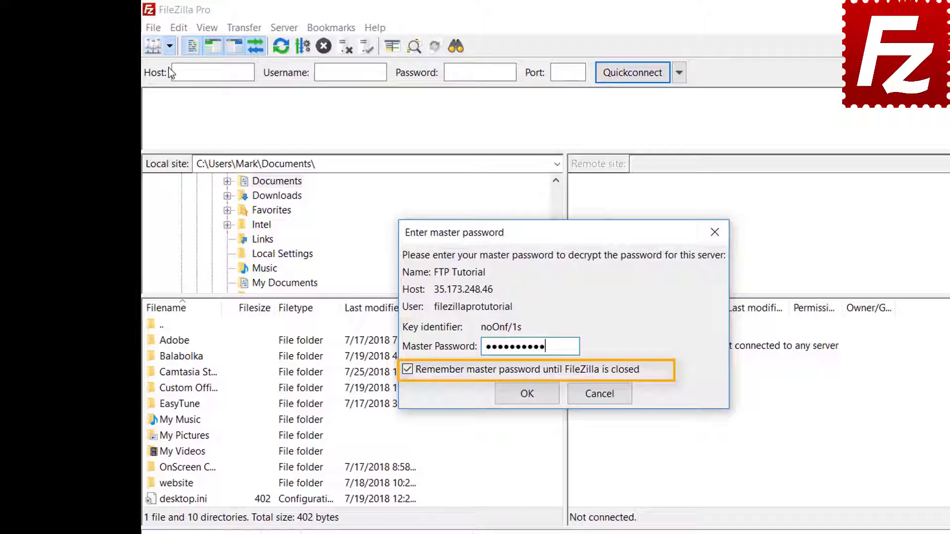
{"action": "left_click", "coordinate": [526, 394]}
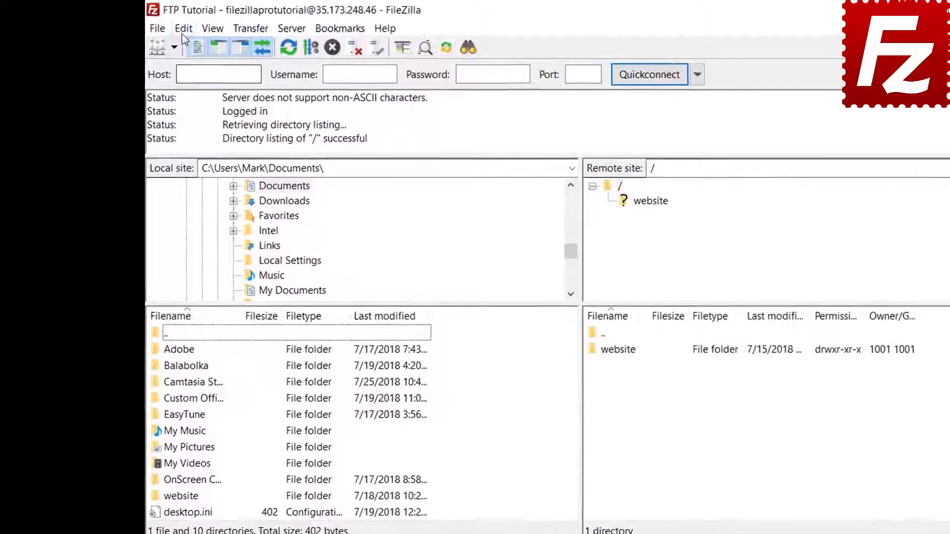
Try to switch the password settings to plain Save passwords, and cancel at the current master password request.
{"action": "left_click", "coordinate": [151, 23]}
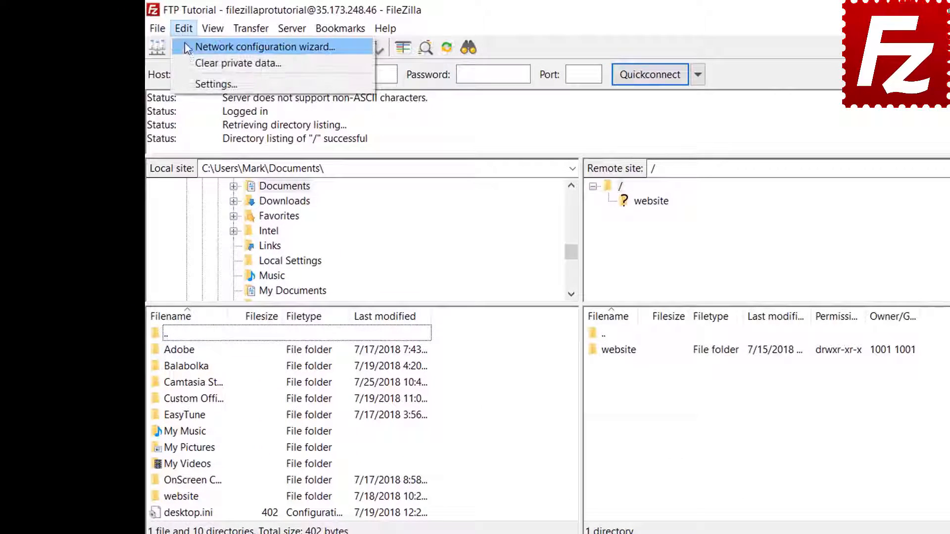
{"action": "left_click", "coordinate": [189, 83]}
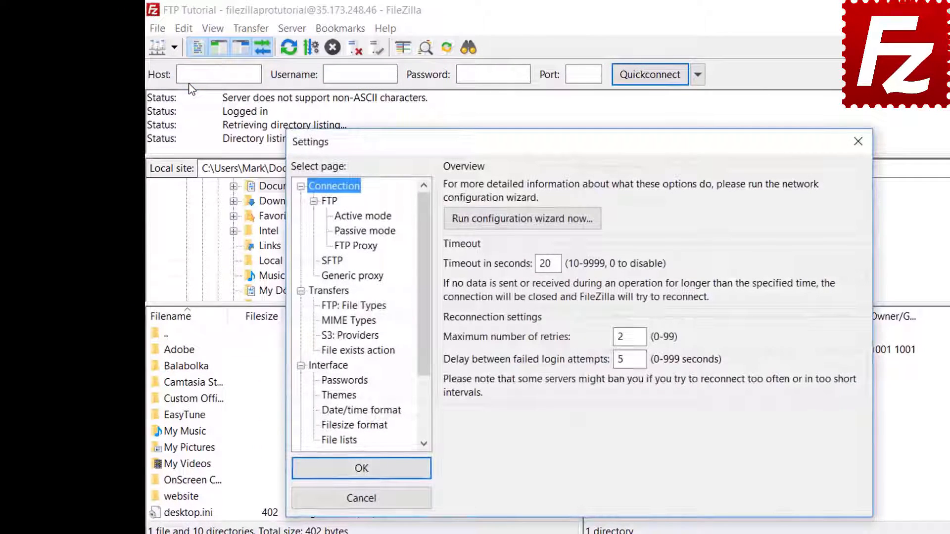
{"action": "left_click", "coordinate": [344, 381]}
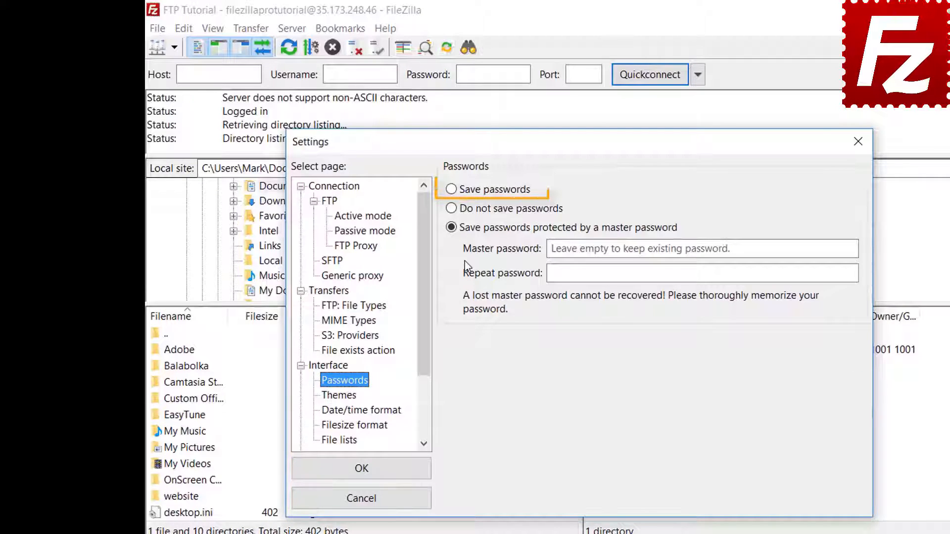
{"action": "left_click", "coordinate": [452, 191]}
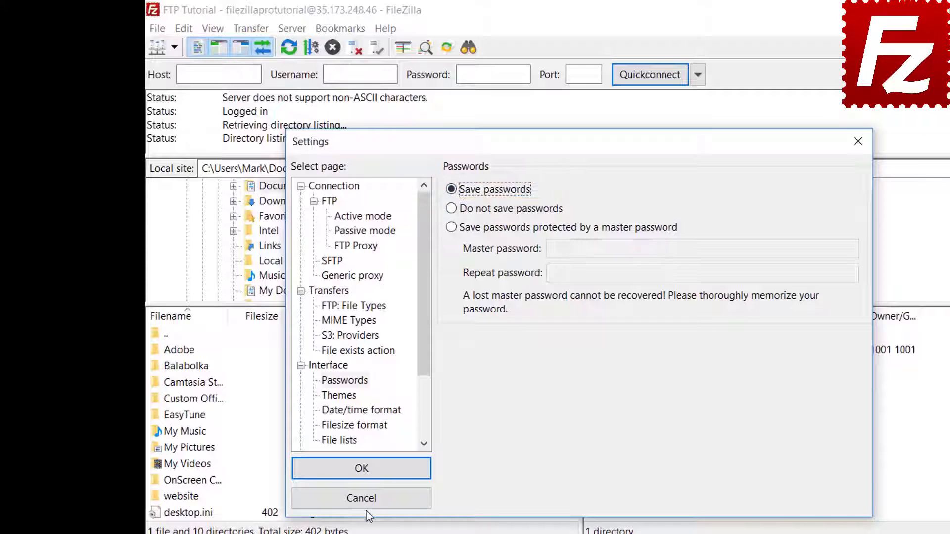
{"action": "left_click", "coordinate": [372, 476]}
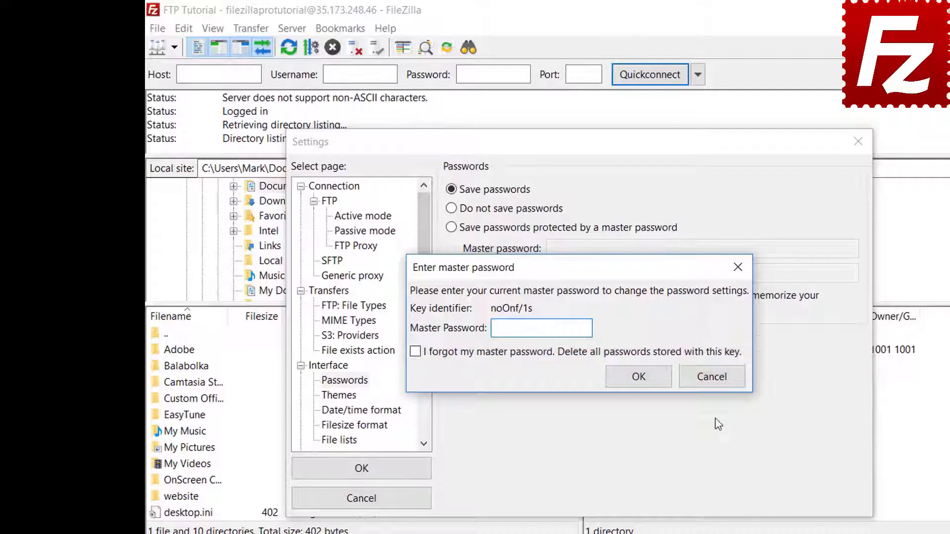
{"action": "left_click", "coordinate": [716, 382]}
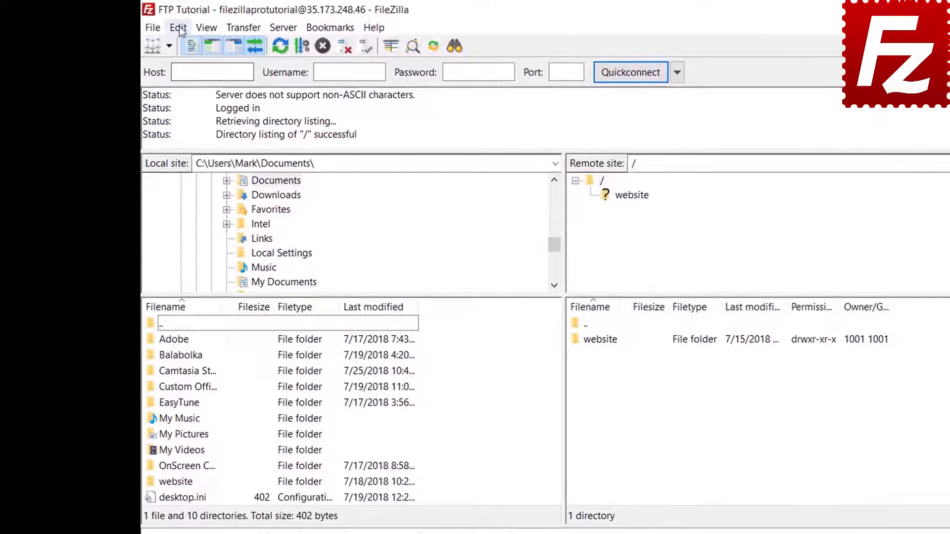
Clear the private data for Quickconnect history and Reconnect information.
{"action": "left_click", "coordinate": [183, 29]}
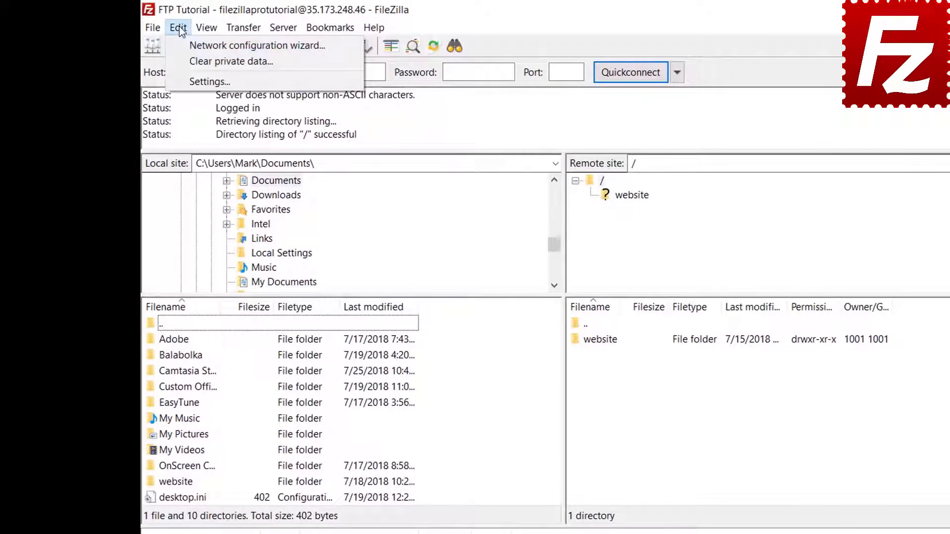
{"action": "left_click", "coordinate": [183, 61]}
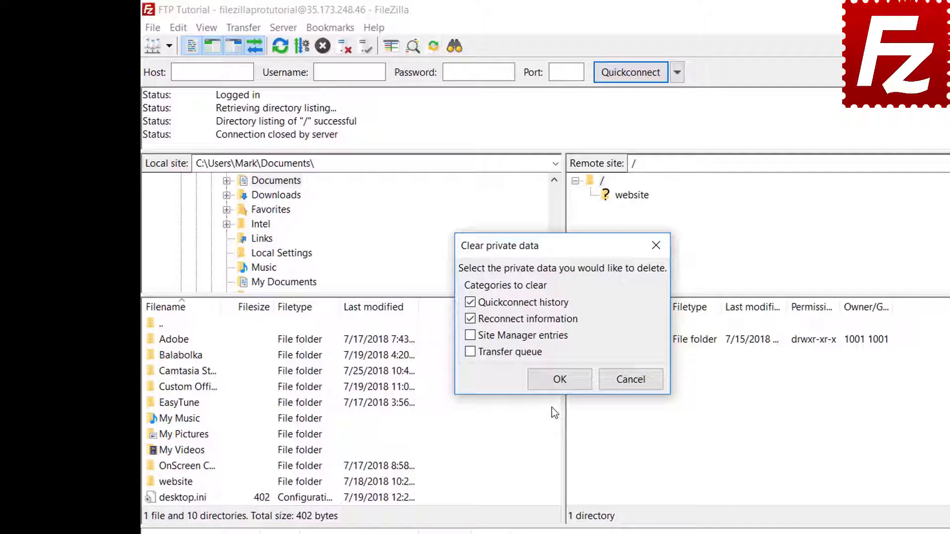
{"action": "left_click", "coordinate": [584, 384]}
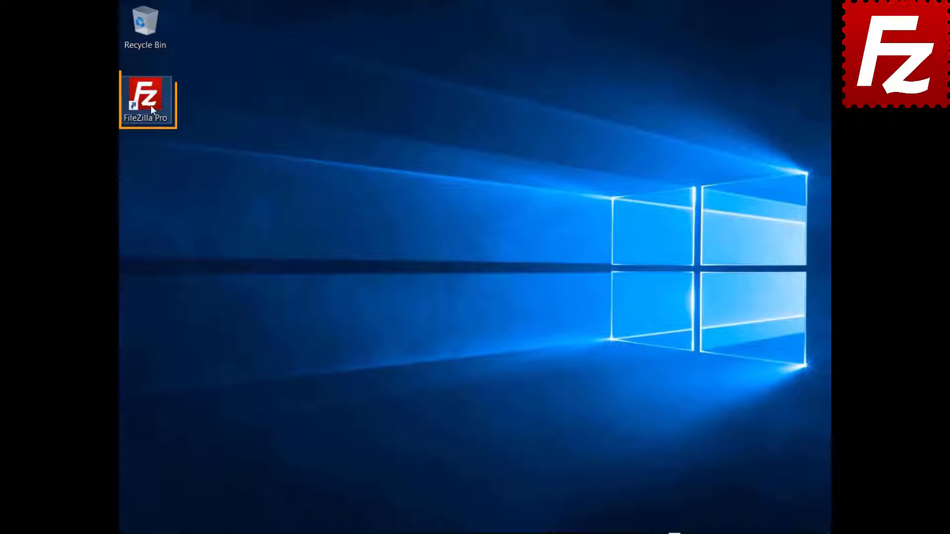
Launch FileZilla Pro from the desktop and connect to the saved FTP Tutorial site.
{"action": "double_click", "coordinate": [150, 104]}
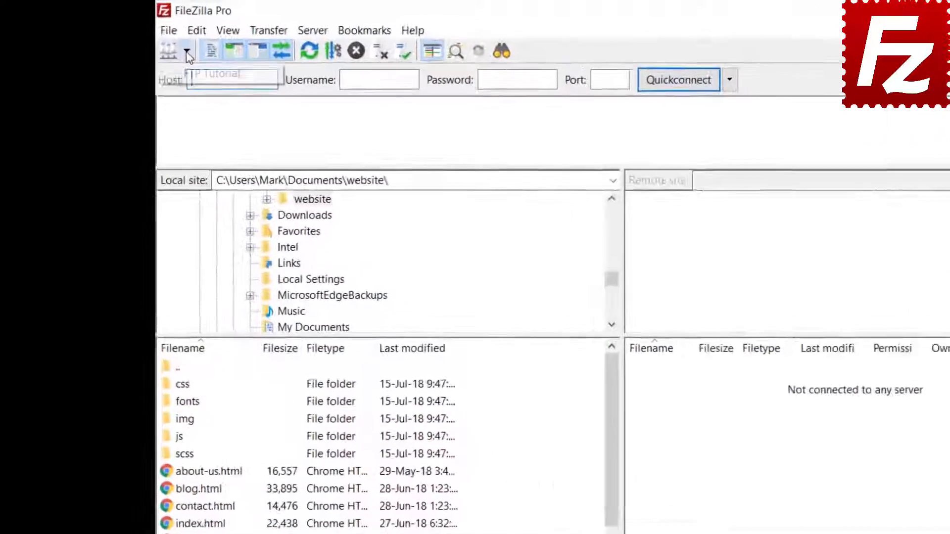
{"action": "left_click", "coordinate": [218, 74]}
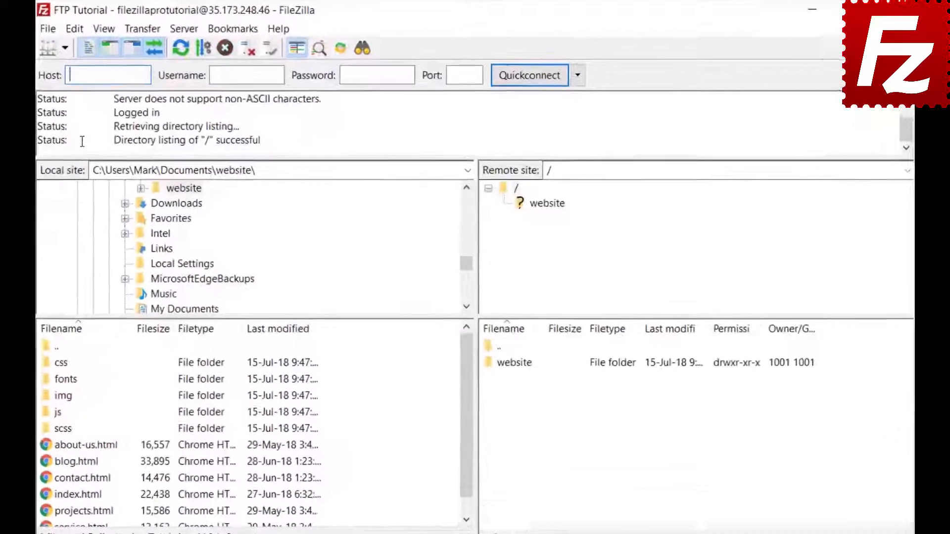
Open the remote file search and examine the available match modes, search fields and comparison operators.
{"action": "left_click", "coordinate": [358, 49]}
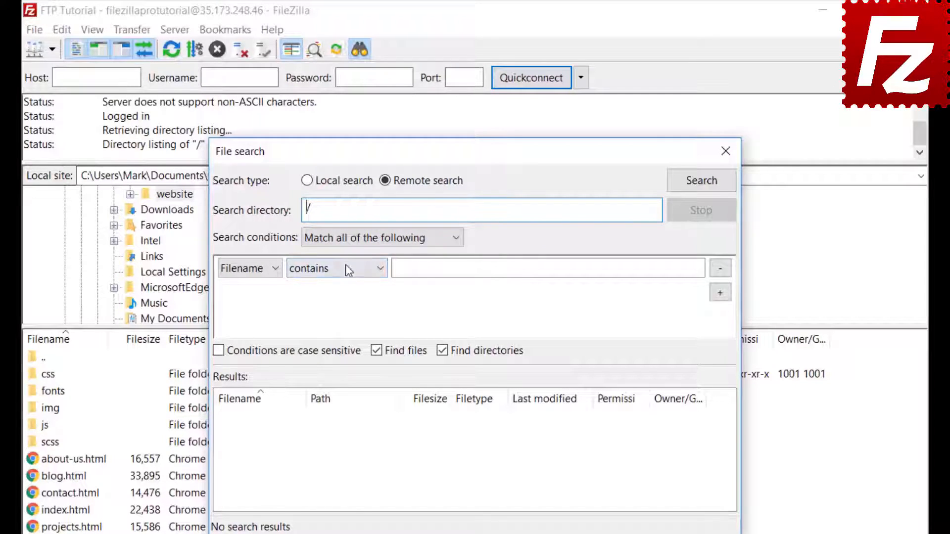
{"action": "left_click", "coordinate": [348, 238]}
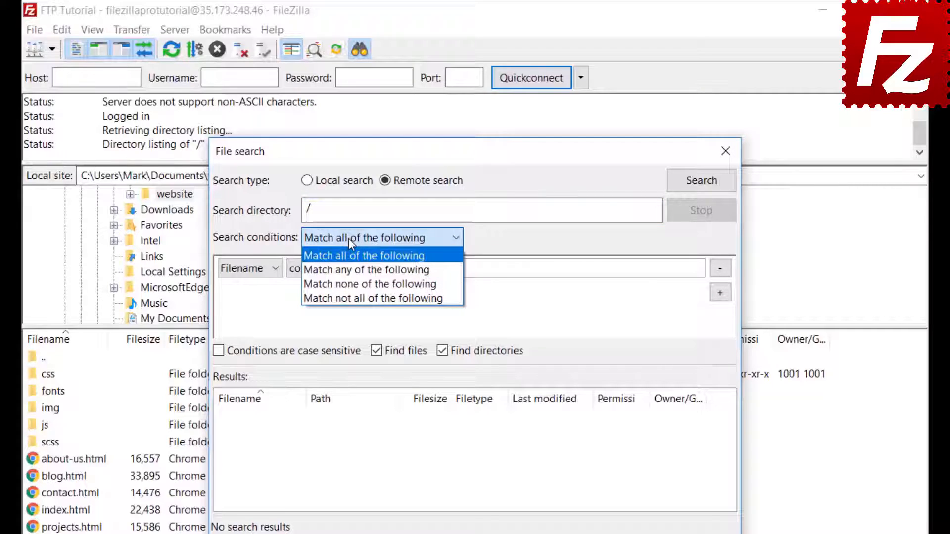
{"action": "left_click", "coordinate": [349, 239]}
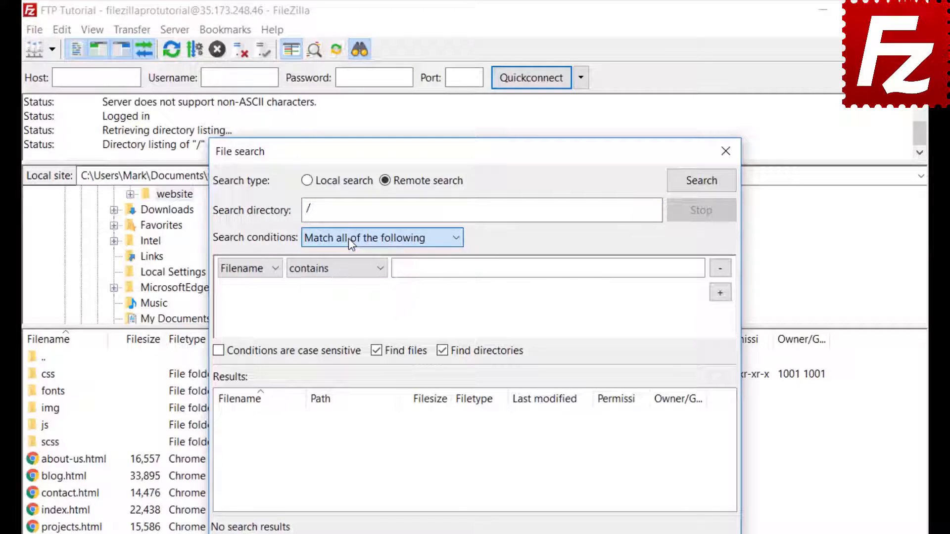
{"action": "left_click", "coordinate": [243, 269]}
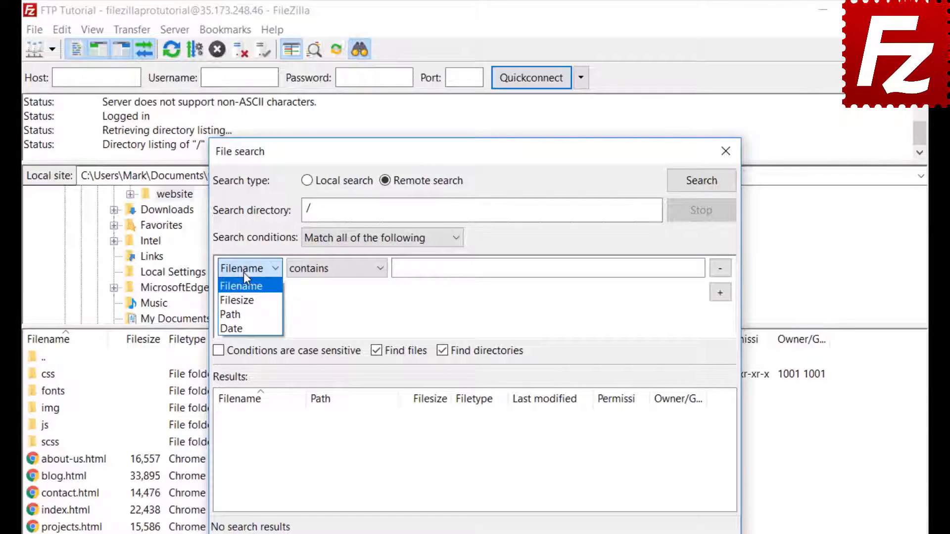
{"action": "left_click", "coordinate": [243, 274]}
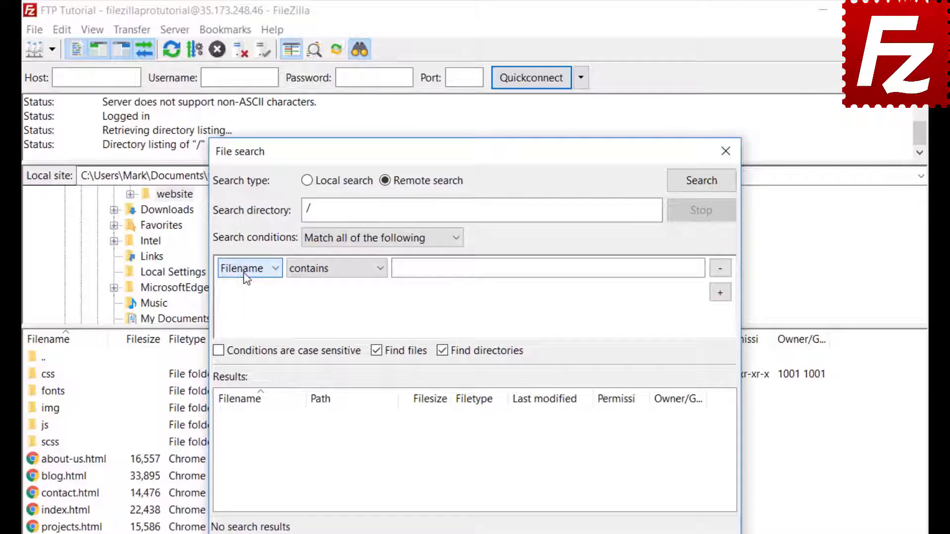
{"action": "left_click", "coordinate": [336, 280]}
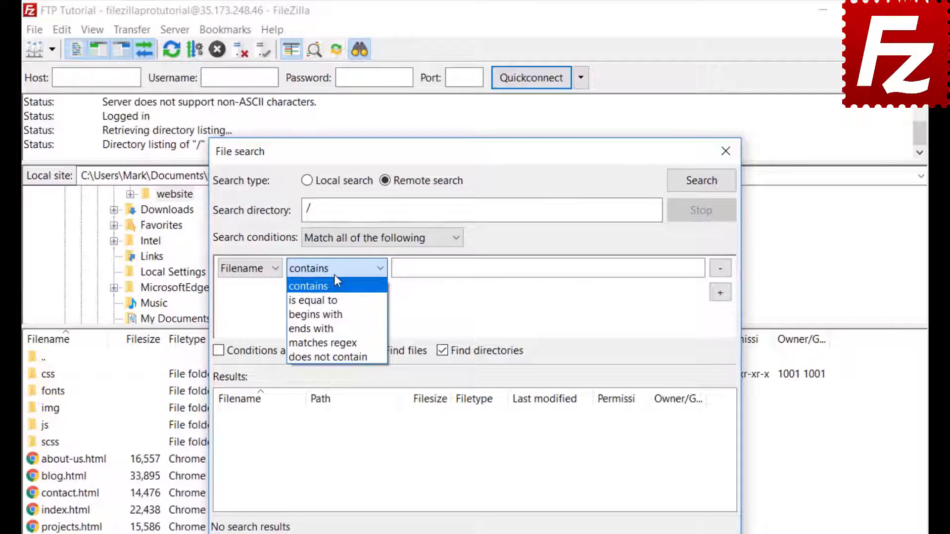
{"action": "left_click", "coordinate": [335, 276]}
{"action": "left_click", "coordinate": [262, 270]}
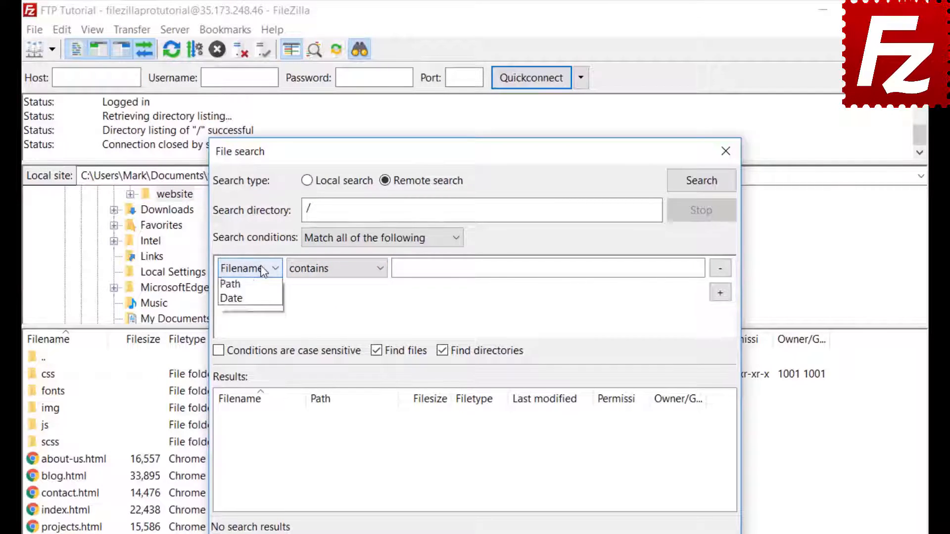
{"action": "left_click", "coordinate": [261, 283]}
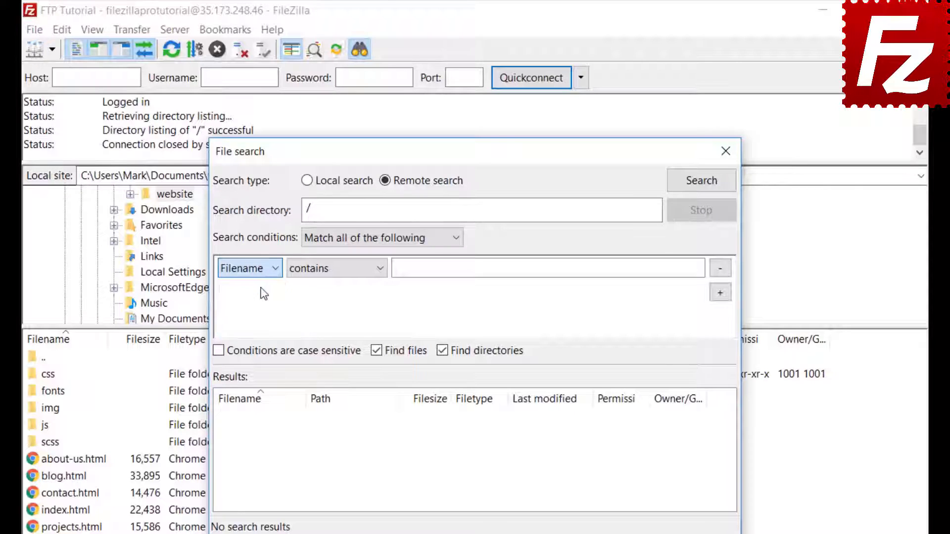
Set the first search condition to Filename contains .jpg.
{"action": "left_click", "coordinate": [331, 269]}
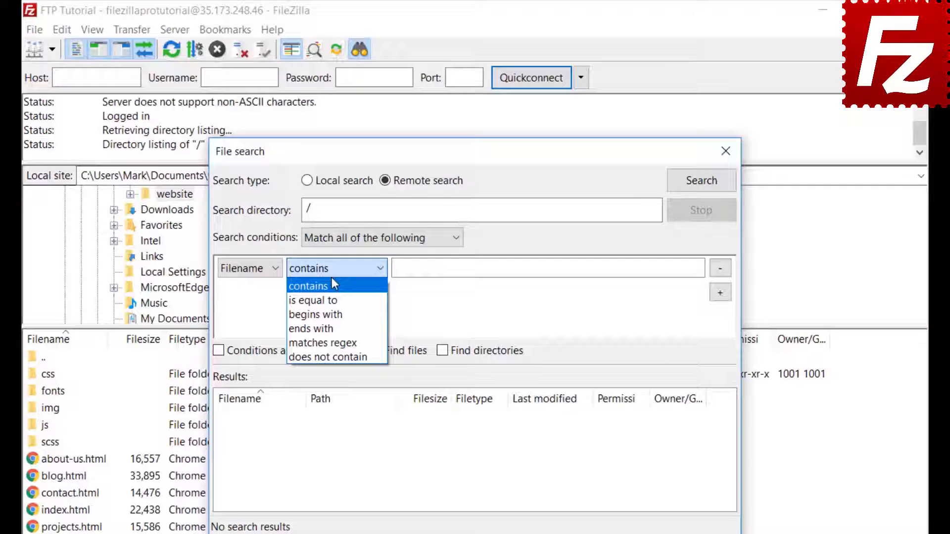
{"action": "left_click", "coordinate": [331, 285]}
{"action": "left_click", "coordinate": [434, 270]}
{"action": "type", "text": ".jpg"}
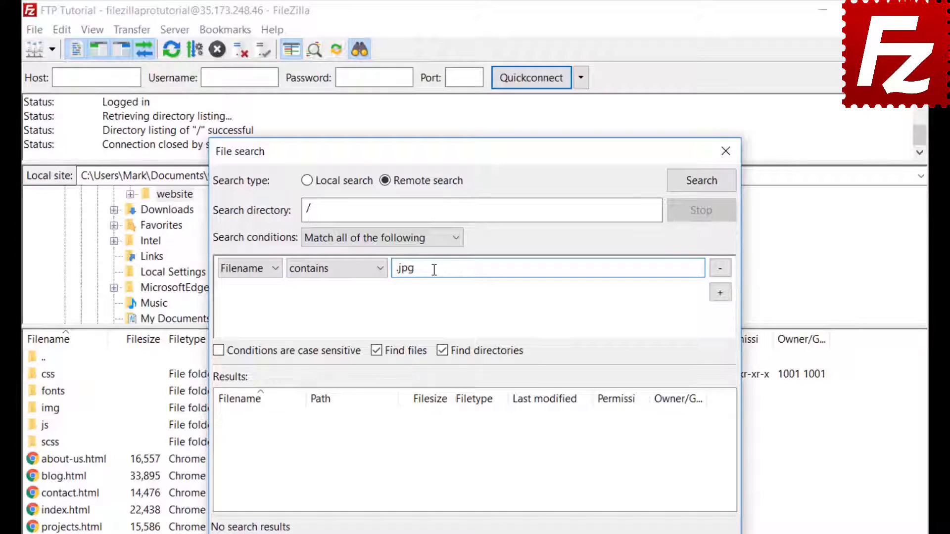
Add a second search condition for Filesize greater than 500000 bytes.
{"action": "left_click", "coordinate": [720, 294]}
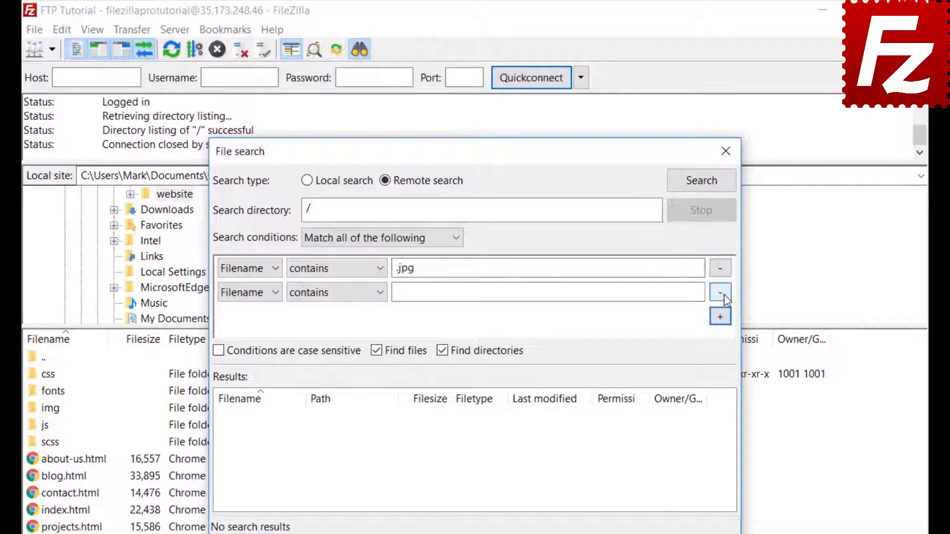
{"action": "left_click", "coordinate": [252, 292]}
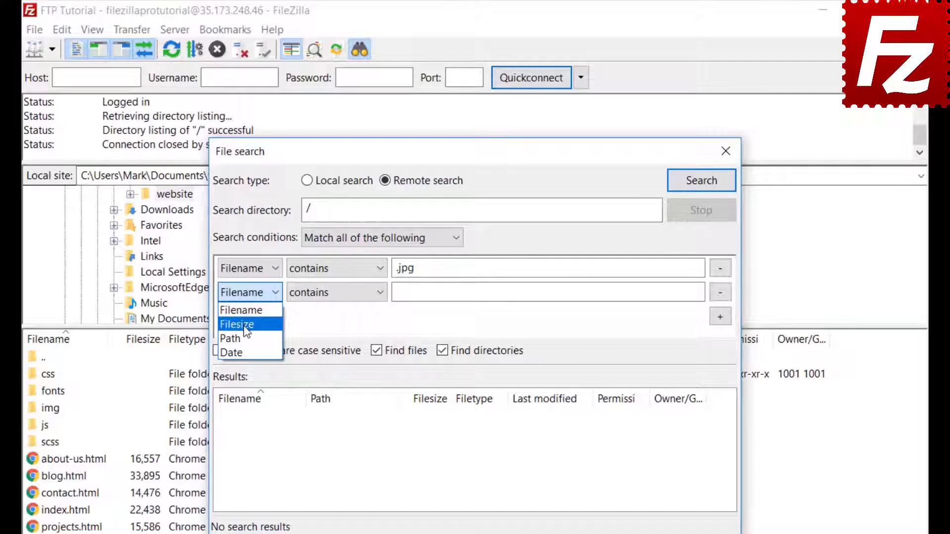
{"action": "left_click", "coordinate": [245, 327]}
{"action": "left_click", "coordinate": [322, 296]}
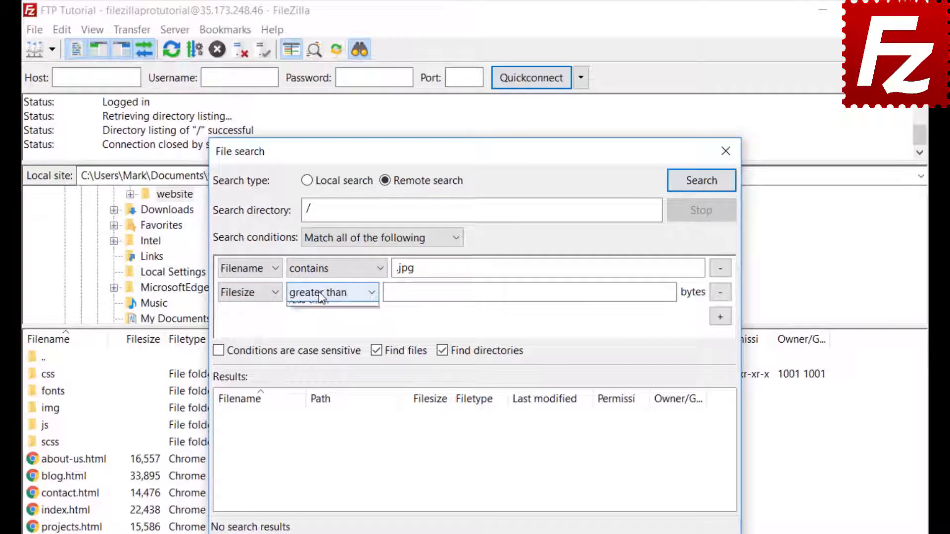
{"action": "left_click", "coordinate": [319, 292]}
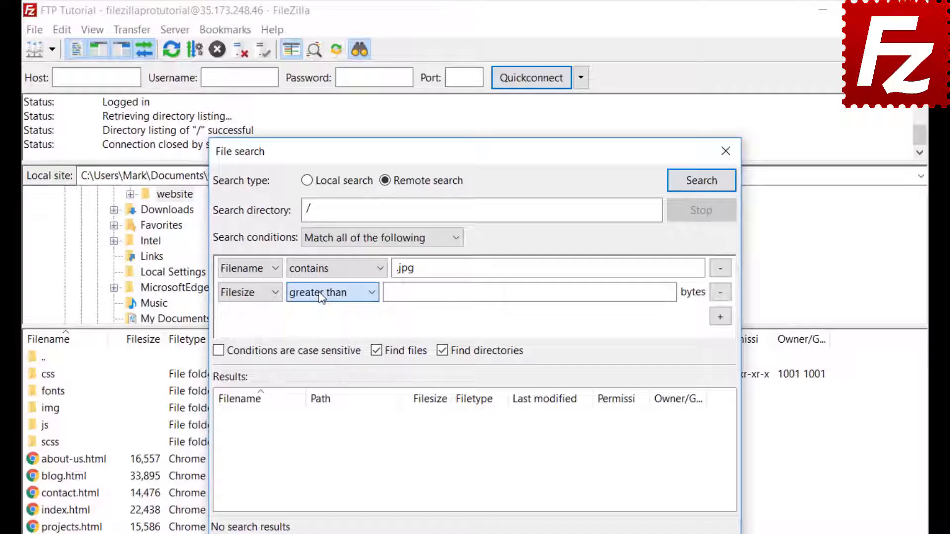
{"action": "left_click", "coordinate": [395, 292]}
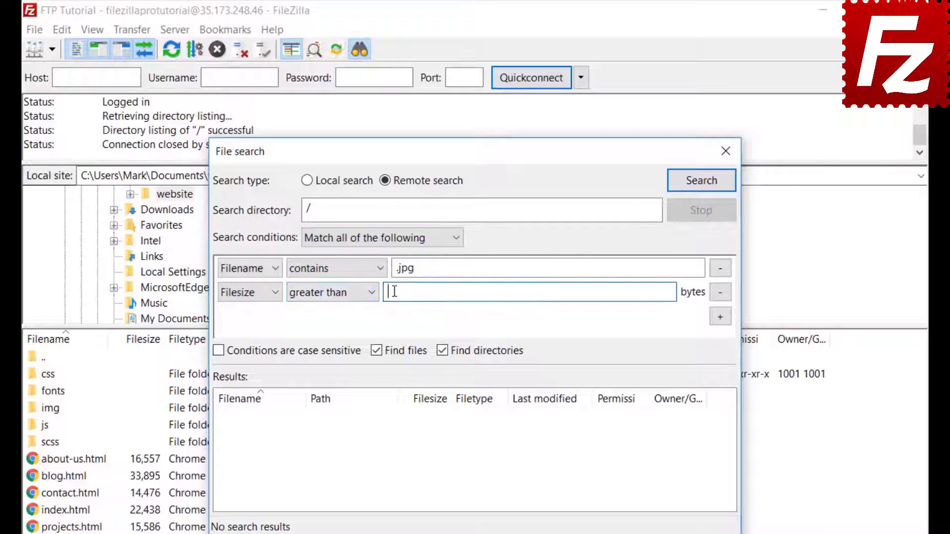
{"action": "type", "text": "500000"}
Exclude directories from the search and run the remote search from the root directory.
{"action": "left_click", "coordinate": [443, 351]}
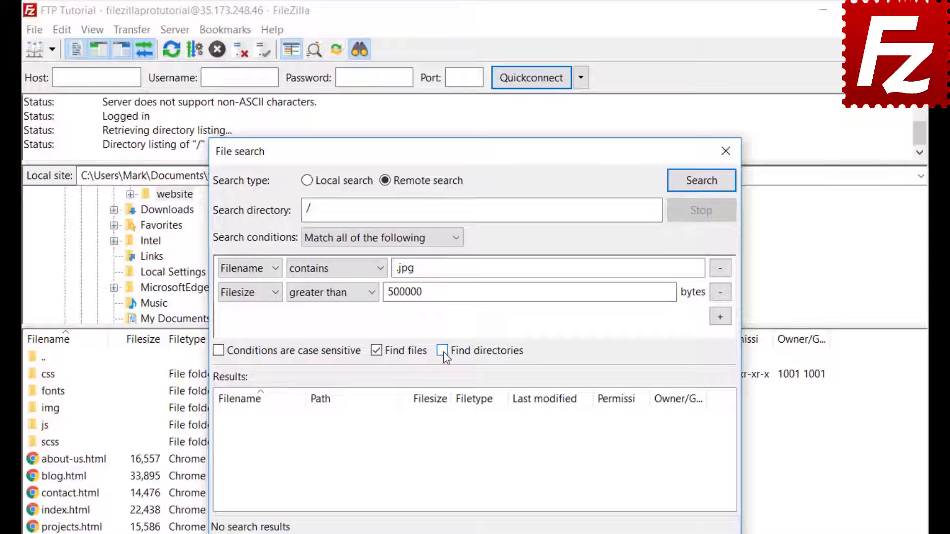
{"action": "left_click_drag", "start_coordinate": [460, 151], "coordinate": [624, 153]}
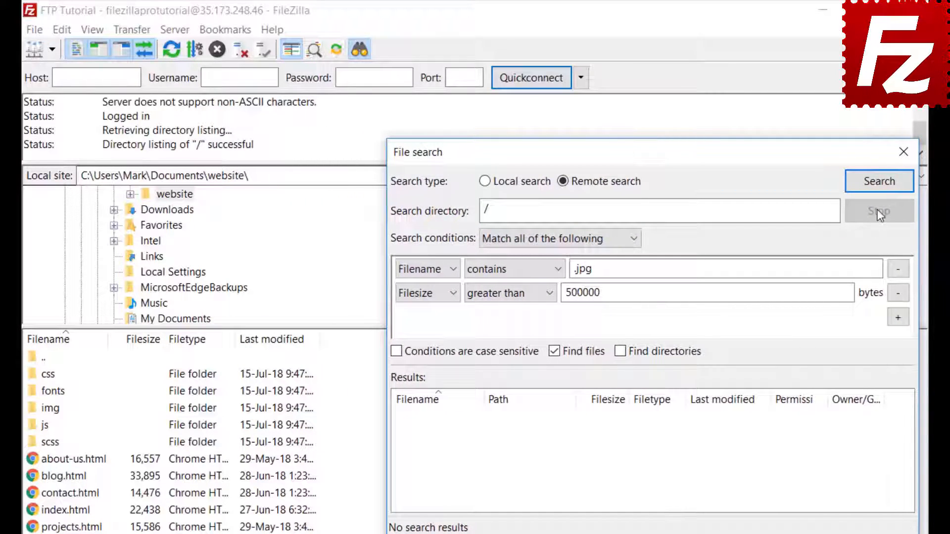
{"action": "left_click", "coordinate": [877, 180]}
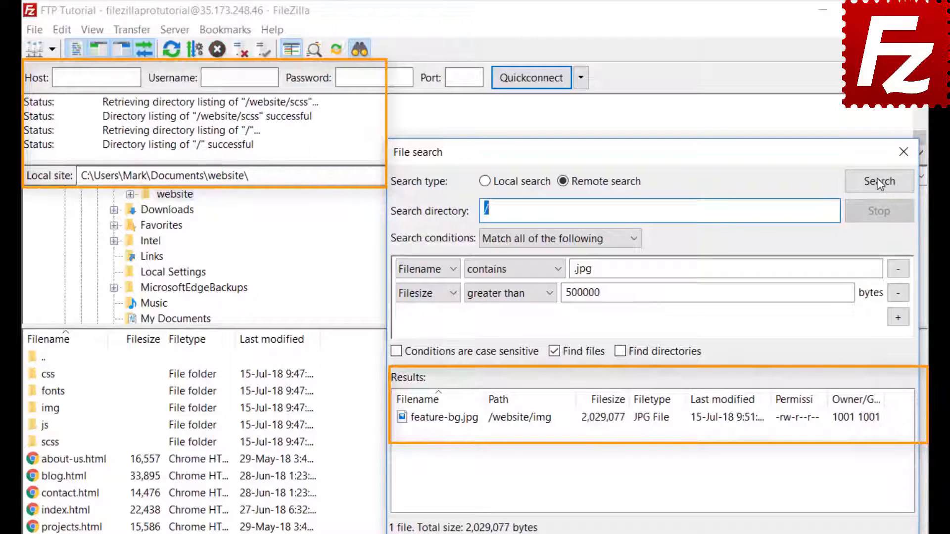
Add feature-bg.jpg from the search results to the download queue only, targeting the local website folder, and close the file search.
{"action": "right_click", "coordinate": [475, 428]}
{"action": "left_click", "coordinate": [484, 433]}
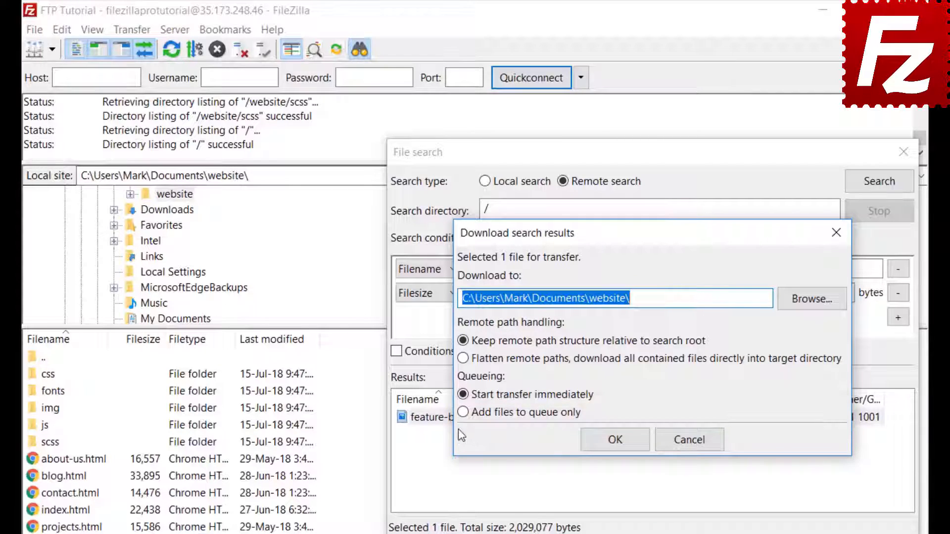
{"action": "left_click", "coordinate": [463, 414]}
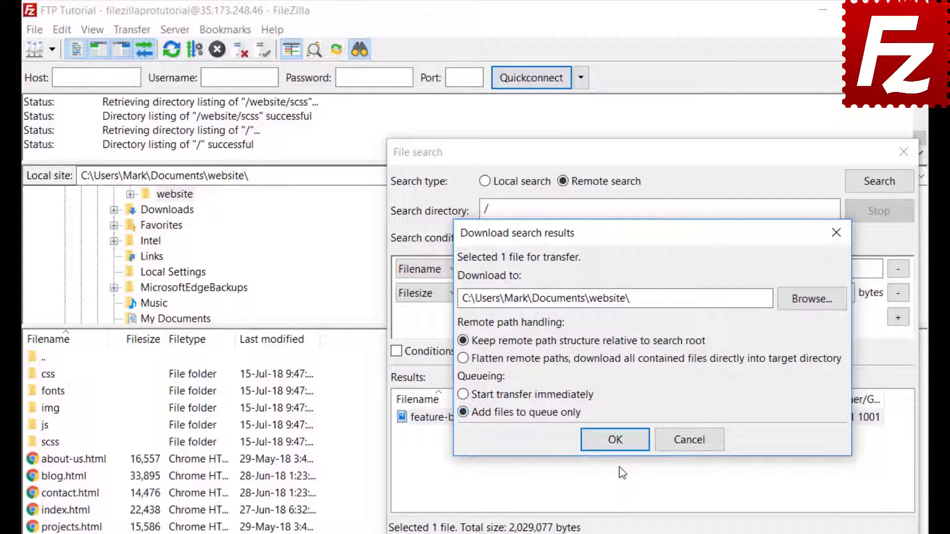
{"action": "left_click", "coordinate": [619, 443]}
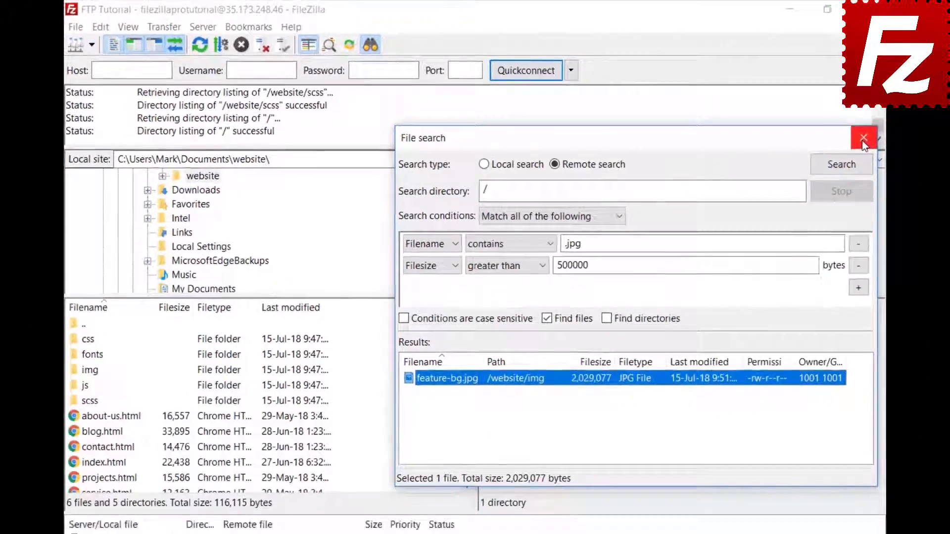
{"action": "left_click", "coordinate": [903, 152]}
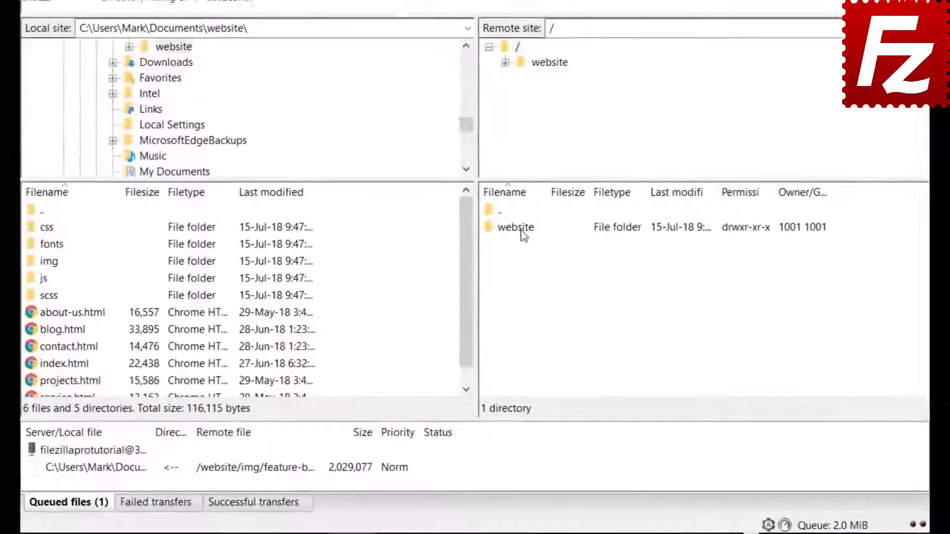
Open the css folder inside the remote website folder.
{"action": "double_click", "coordinate": [509, 294]}
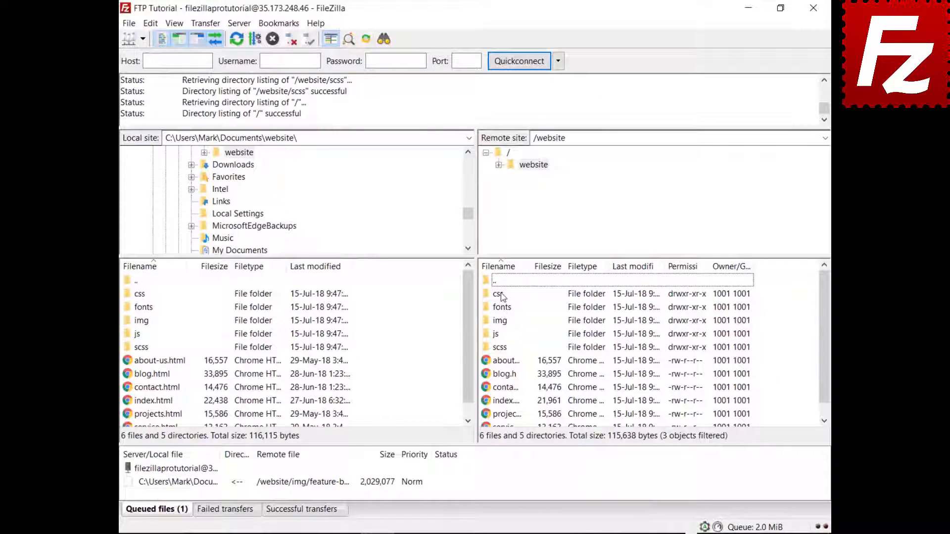
{"action": "double_click", "coordinate": [498, 294]}
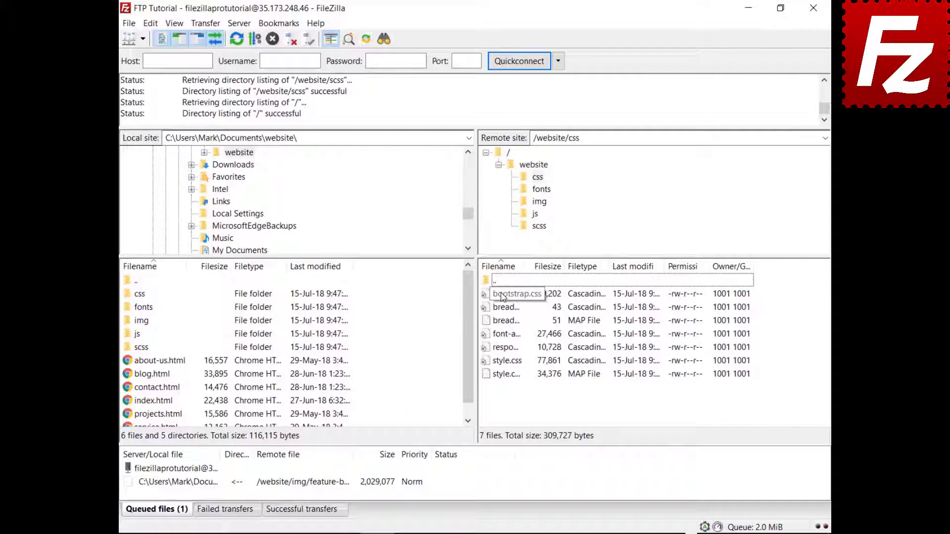
Filter the remote css folder with a quick search for style and open the search's filter options.
{"action": "left_click", "coordinate": [502, 295]}
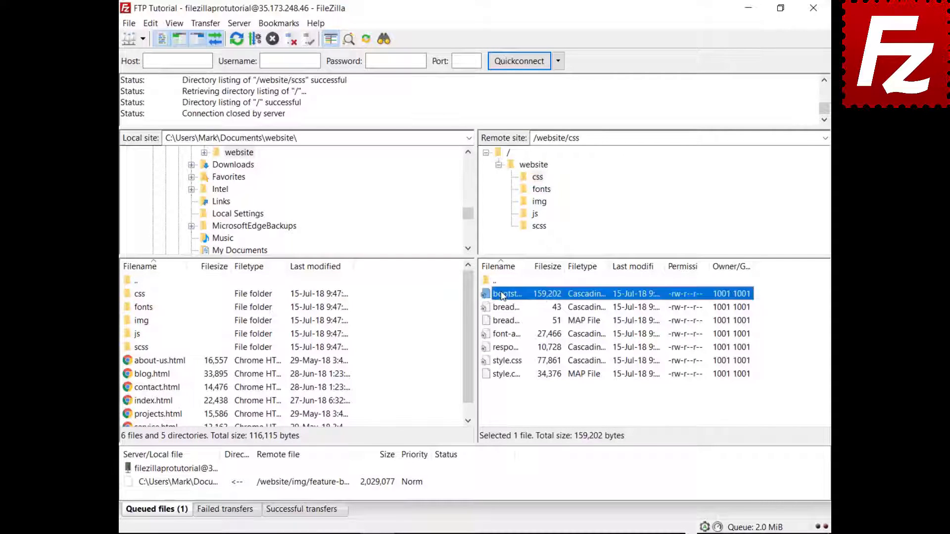
{"action": "key", "text": "Down"}
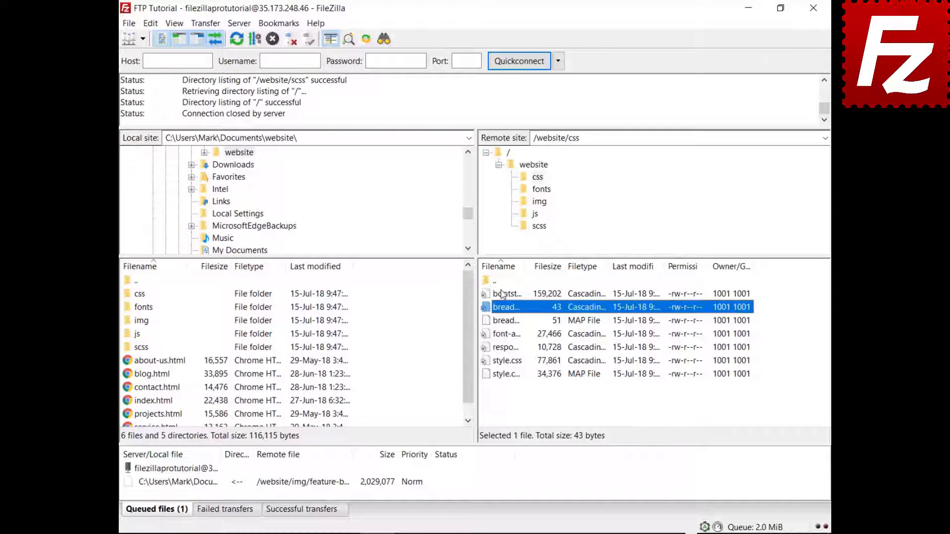
{"action": "key", "text": "ctrl+f"}
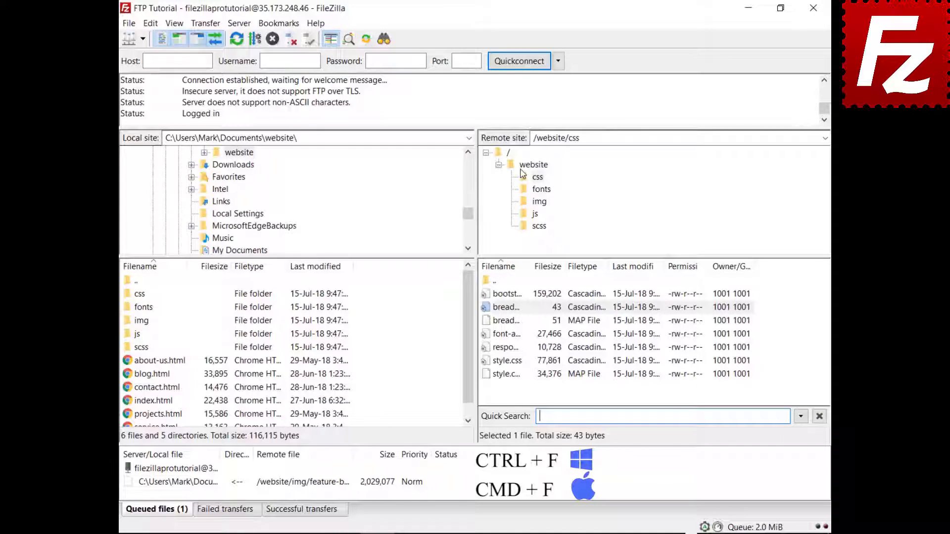
{"action": "type", "text": "style"}
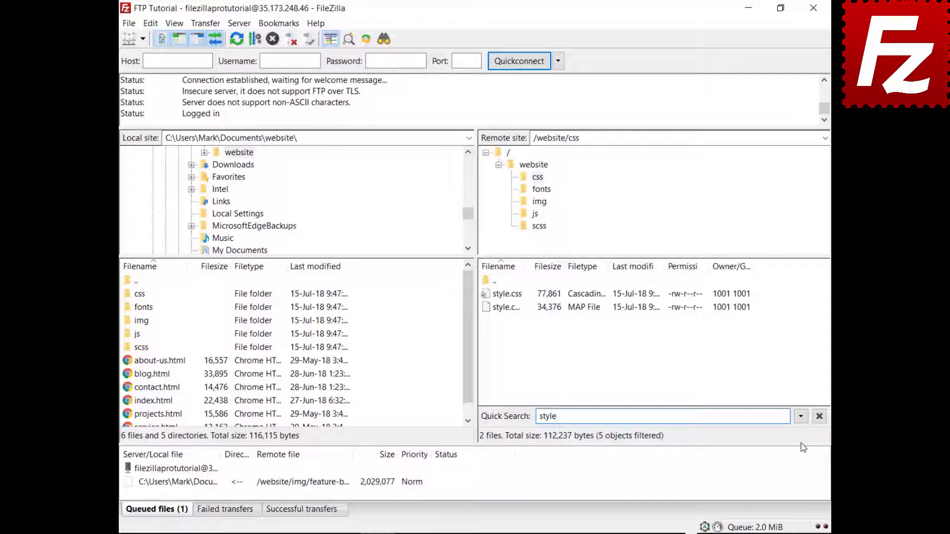
{"action": "left_click", "coordinate": [801, 417]}
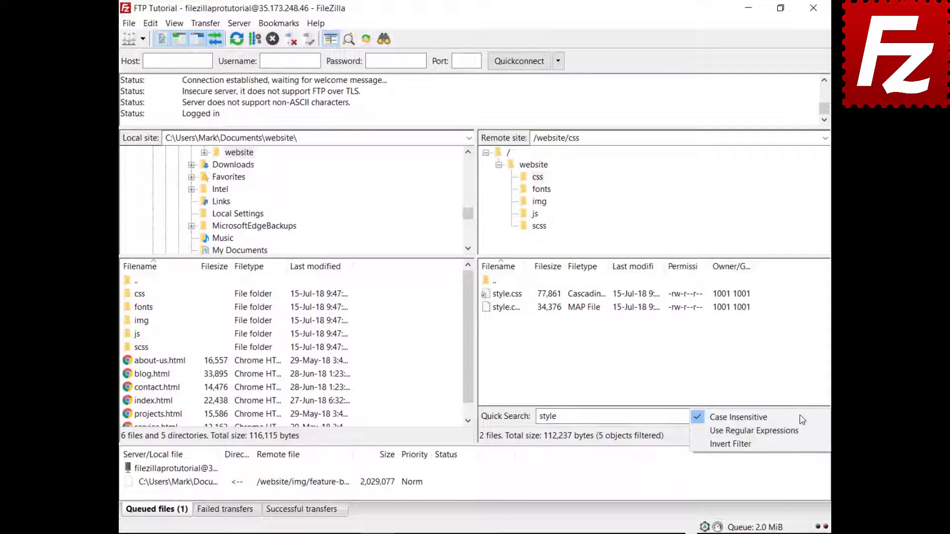
{"action": "left_click", "coordinate": [796, 445]}
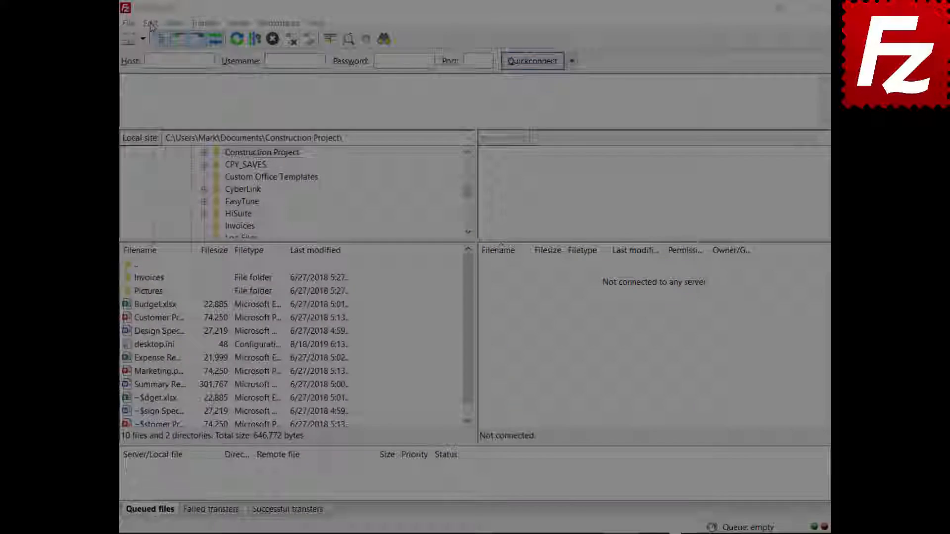
Set the maximum simultaneous transfers to 10 in the transfer settings.
{"action": "left_click", "coordinate": [147, 23]}
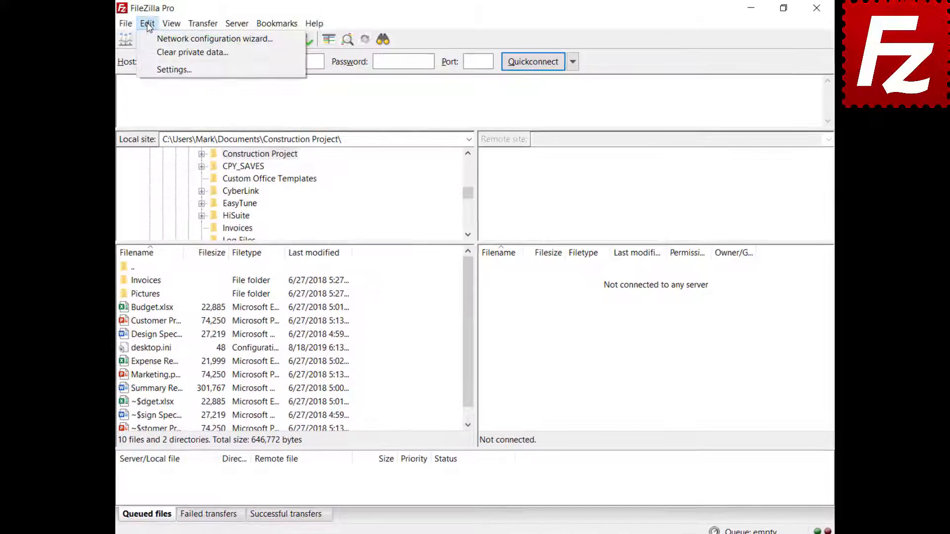
{"action": "left_click", "coordinate": [111, 78]}
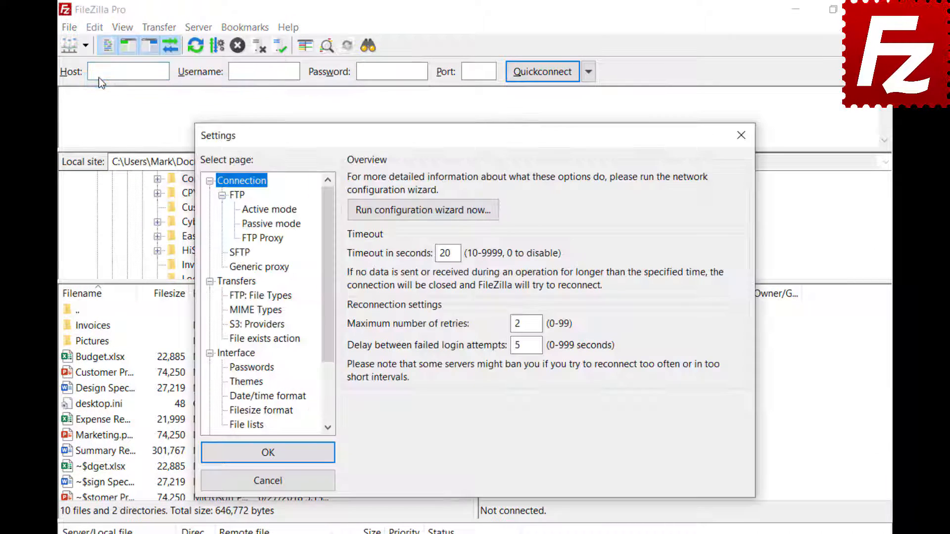
{"action": "left_click", "coordinate": [232, 282]}
{"action": "key", "text": "Tab"}
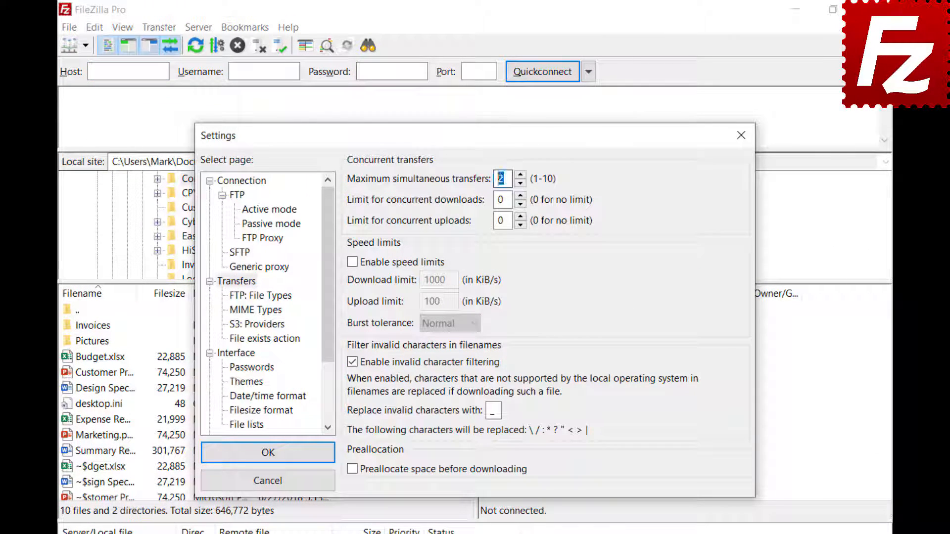
{"action": "type", "text": "10"}
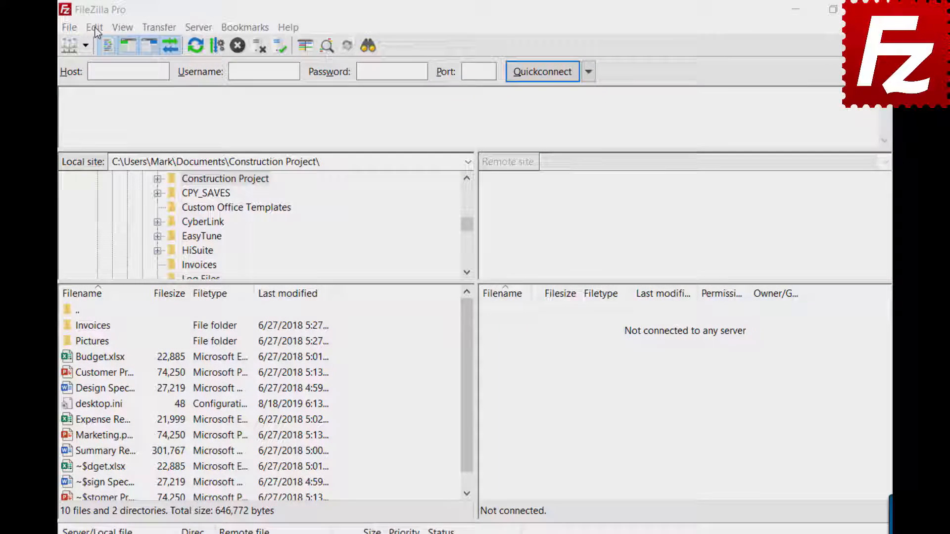
Try 1 and 2 as the maximum simultaneous transfers and close the settings without saving.
{"action": "left_click", "coordinate": [94, 27]}
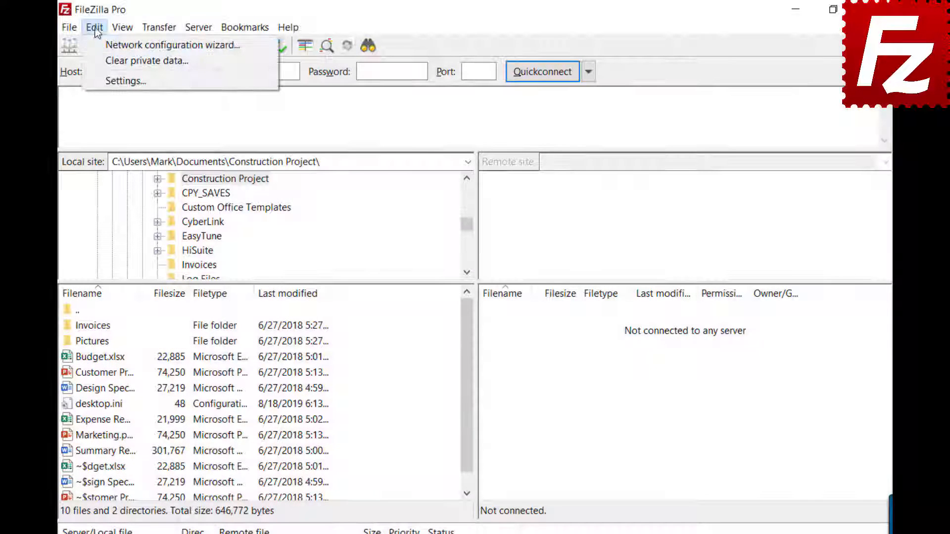
{"action": "left_click", "coordinate": [104, 82]}
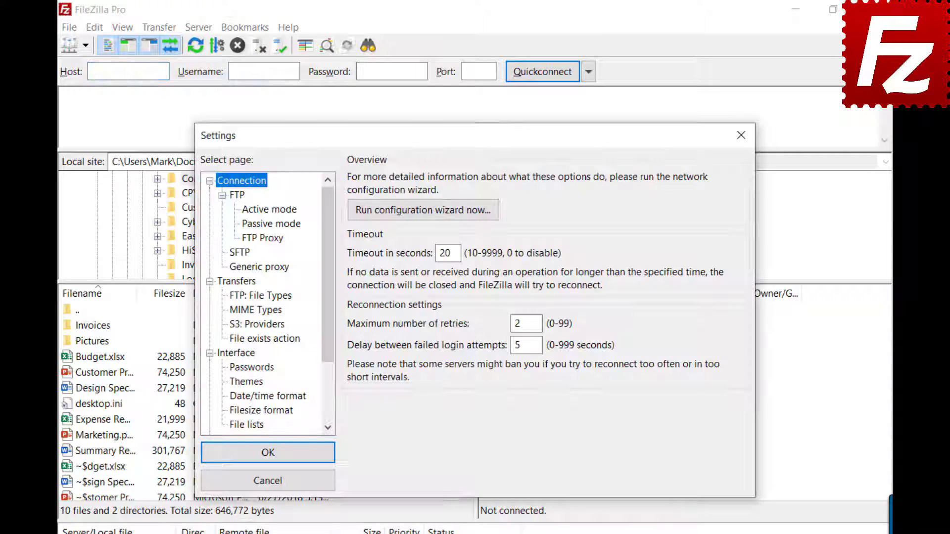
{"action": "left_click", "coordinate": [233, 283]}
{"action": "left_click_drag", "start_coordinate": [497, 179], "coordinate": [515, 177]}
{"action": "type", "text": "1"}
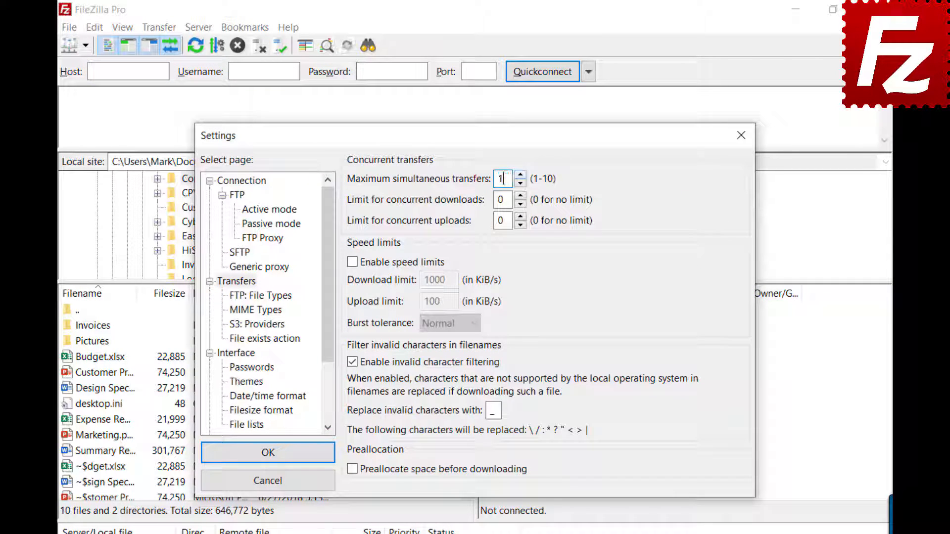
{"action": "key", "text": "BackSpace"}
{"action": "type", "text": "2"}
{"action": "left_click", "coordinate": [741, 135]}
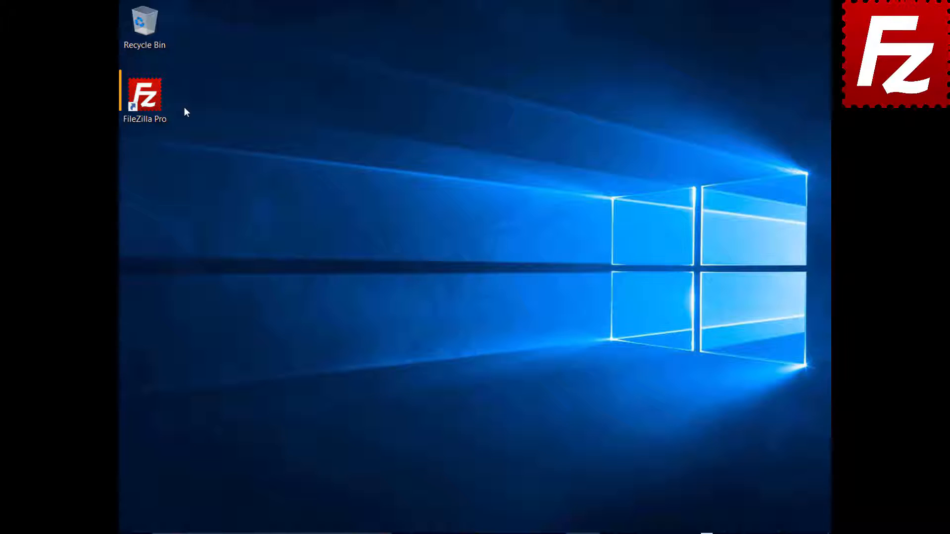
Launch FileZilla Pro and create a new site named SFTP in the Site Manager.
{"action": "double_click", "coordinate": [158, 105]}
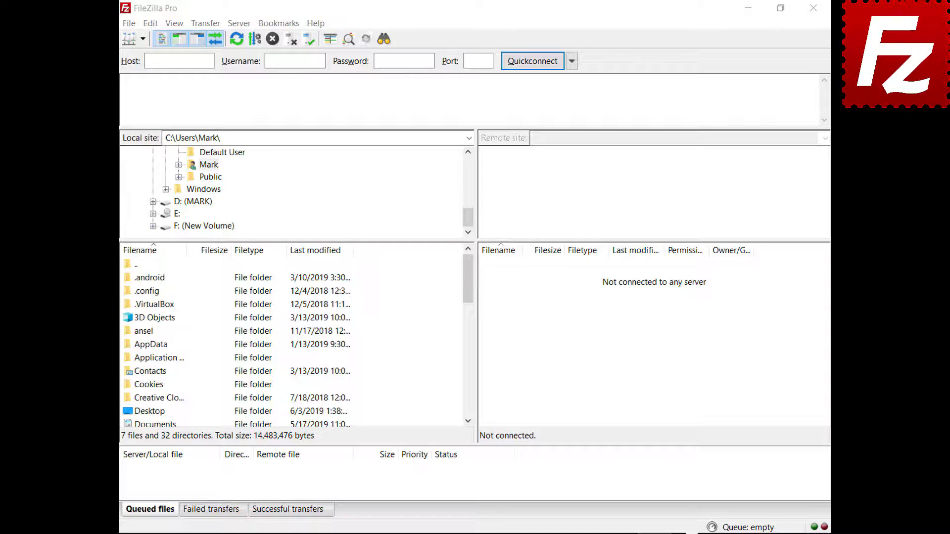
{"action": "left_click", "coordinate": [129, 24]}
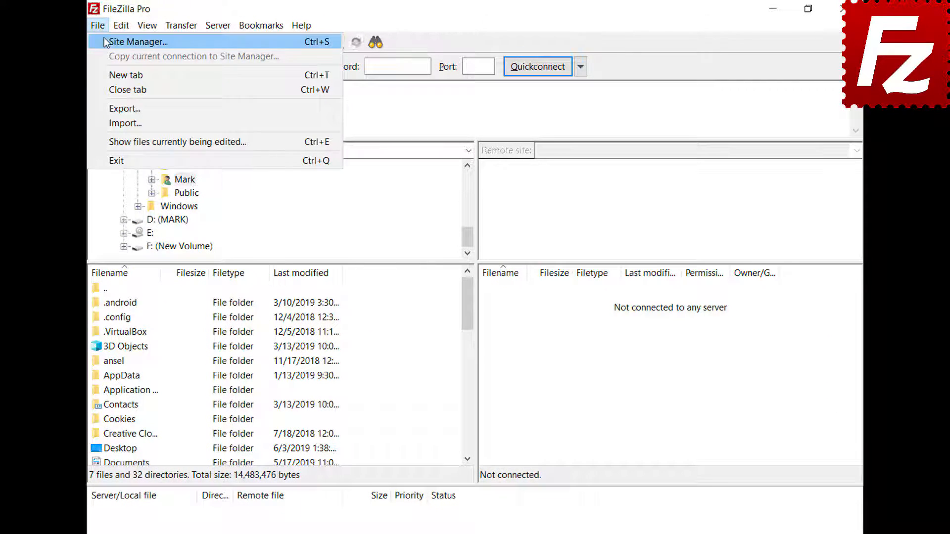
{"action": "left_click", "coordinate": [105, 42]}
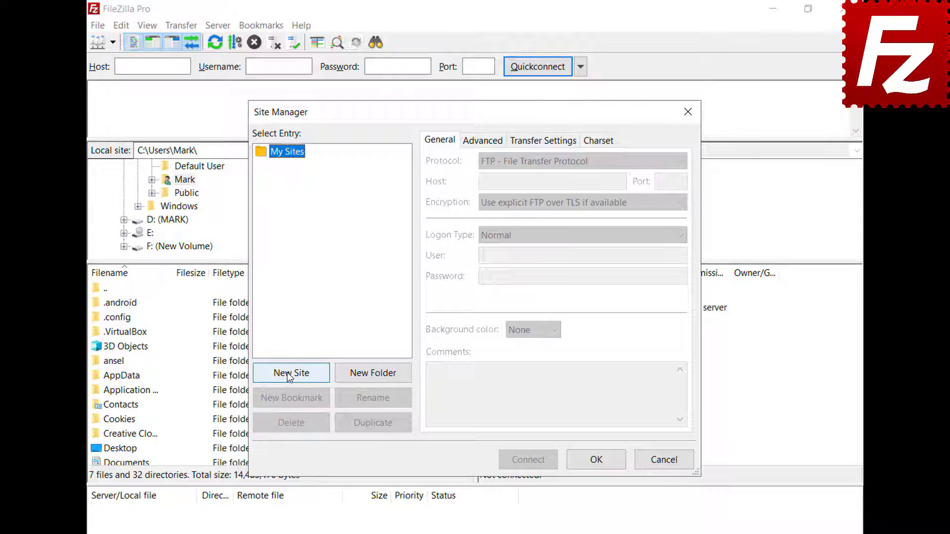
{"action": "left_click", "coordinate": [290, 374]}
{"action": "type", "text": "SFTP"}
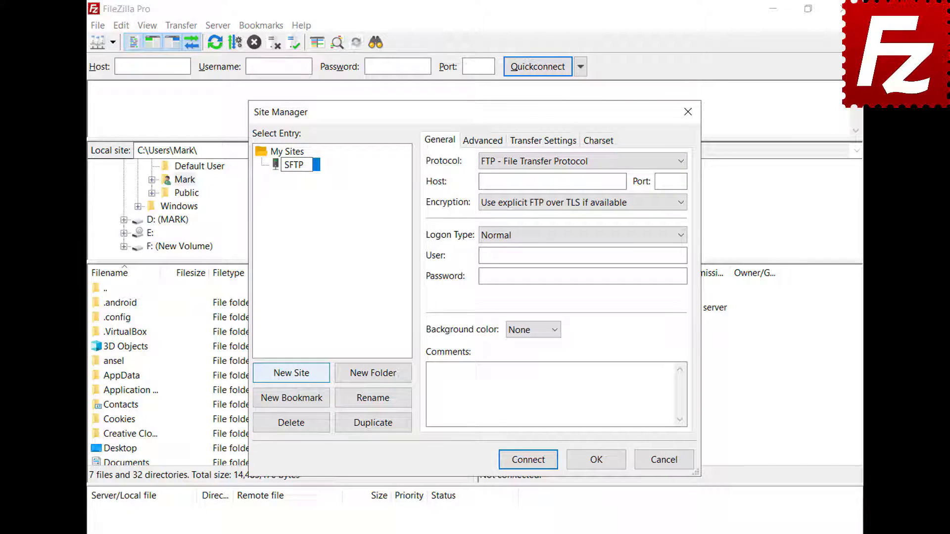
{"action": "key", "text": "Return"}
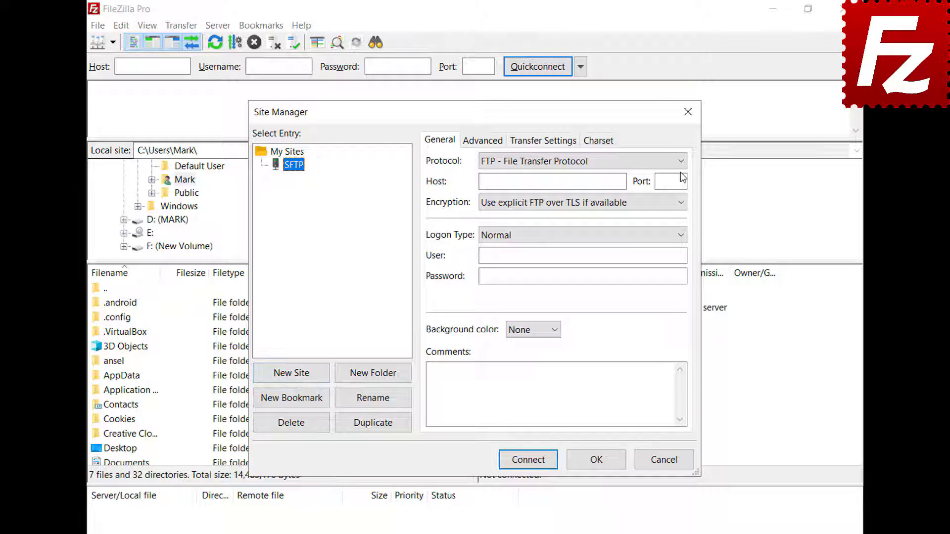
Set the site's protocol to SFTP - SSH File Transfer Protocol and its host to 3.209.179.104.
{"action": "left_click", "coordinate": [679, 163]}
{"action": "key", "text": "Down"}
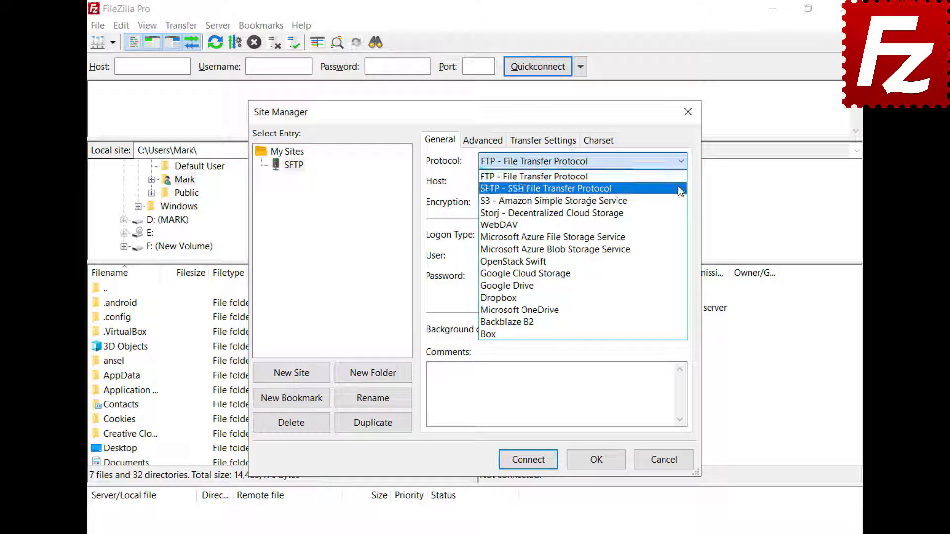
{"action": "key", "text": "Return"}
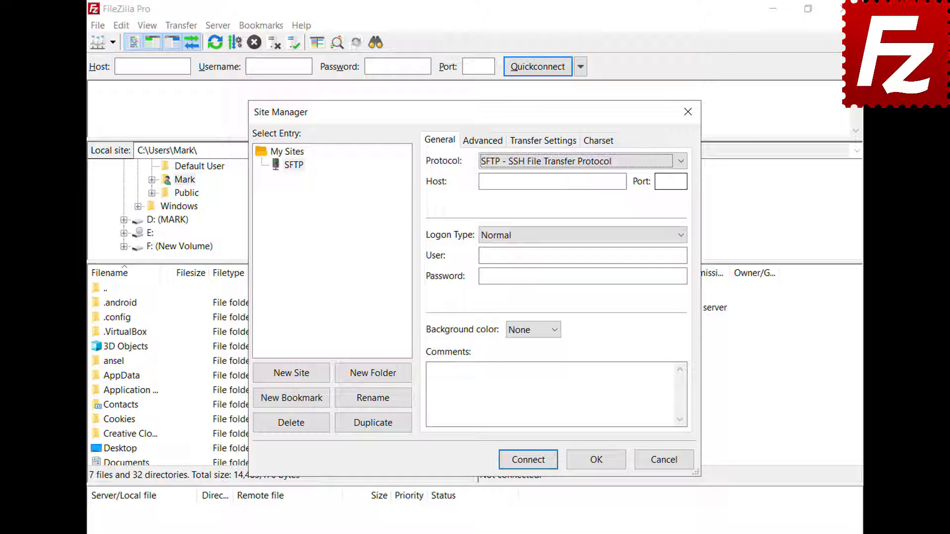
{"action": "left_click", "coordinate": [623, 182]}
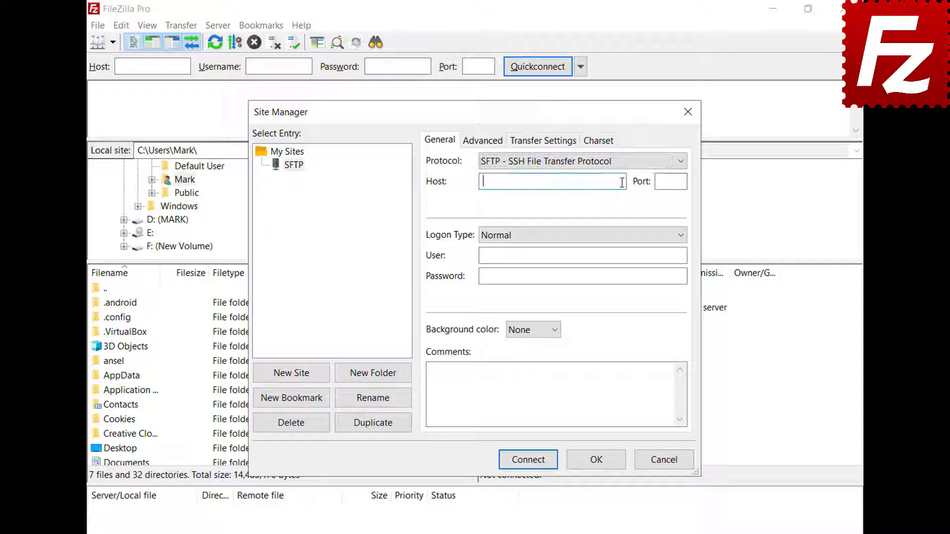
{"action": "type", "text": "3.209.179.104"}
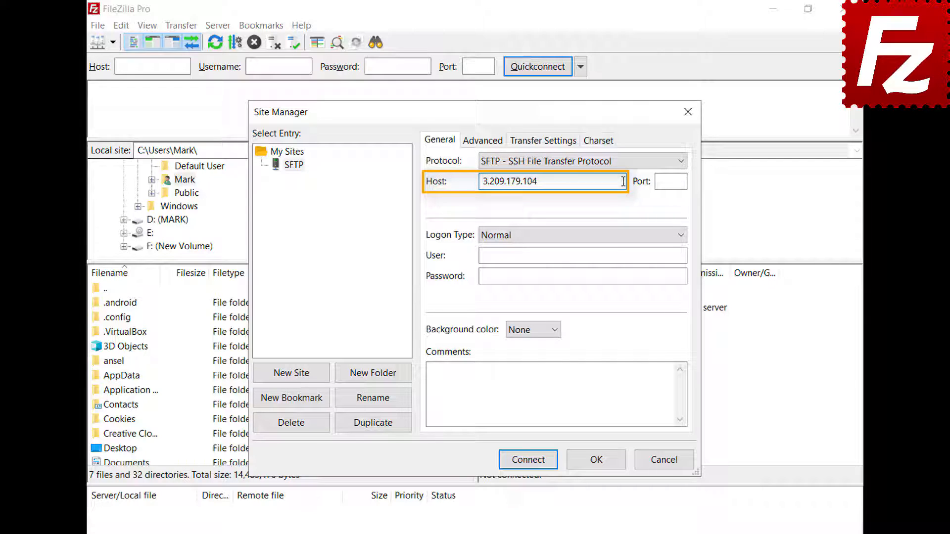
Set the logon type to Key file with user ubuntu and choose key.ppk from the Documents folder as the key file.
{"action": "left_click", "coordinate": [681, 236]}
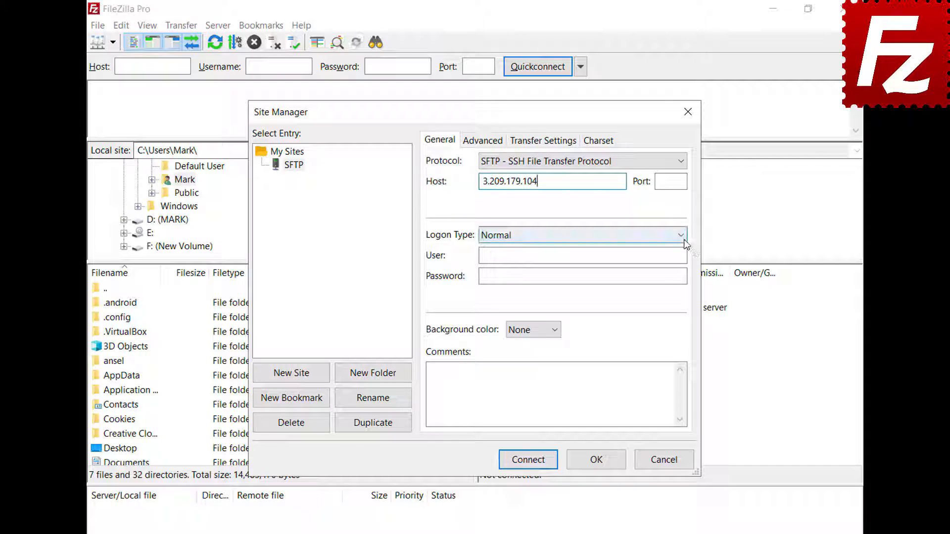
{"action": "left_click", "coordinate": [682, 298]}
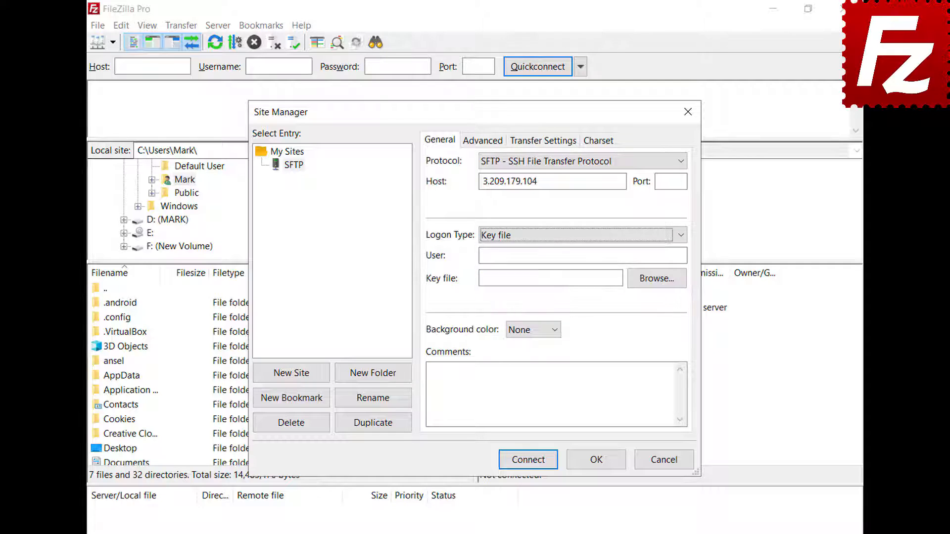
{"action": "left_click", "coordinate": [682, 255]}
{"action": "type", "text": "ubuntu"}
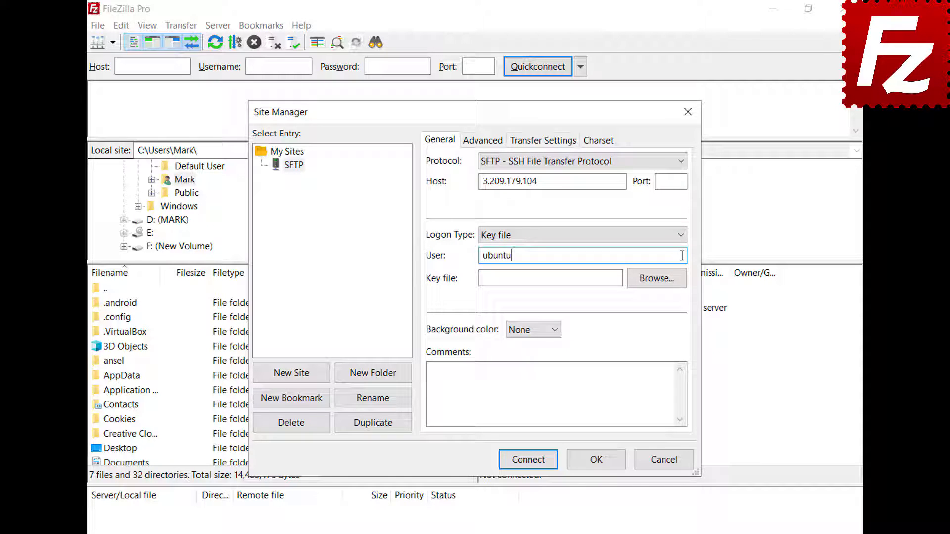
{"action": "left_click", "coordinate": [654, 278]}
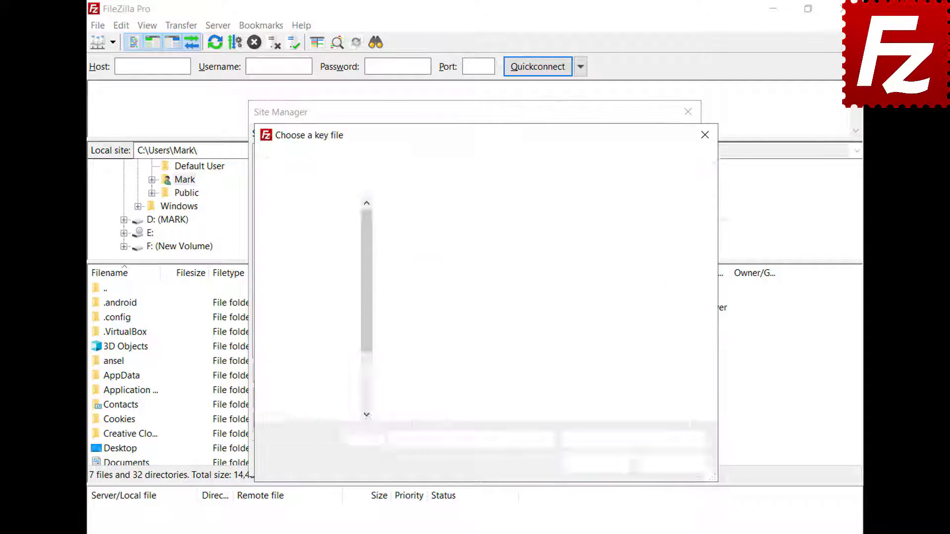
{"action": "double_click", "coordinate": [430, 259]}
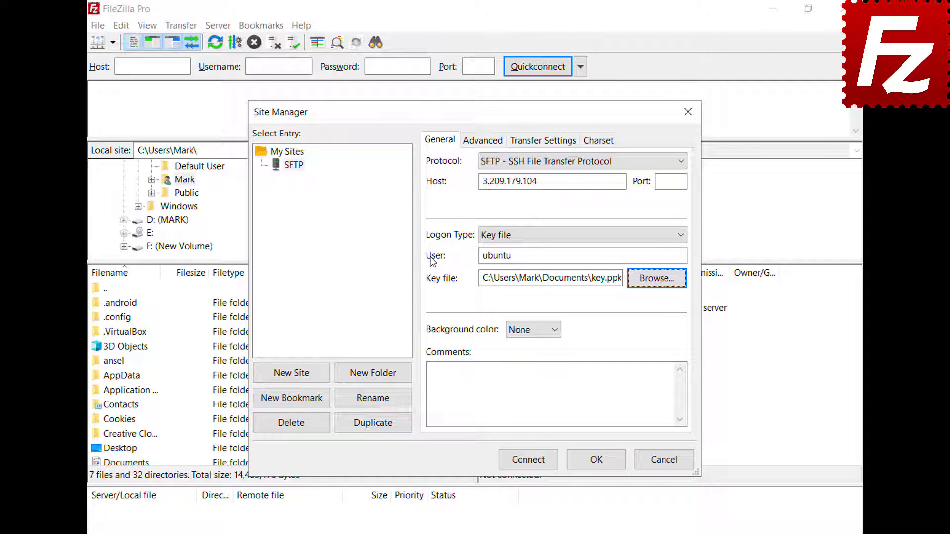
Connect to the SFTP site, always trust its host key, and enter the key file's passphrase.
{"action": "left_click", "coordinate": [531, 465]}
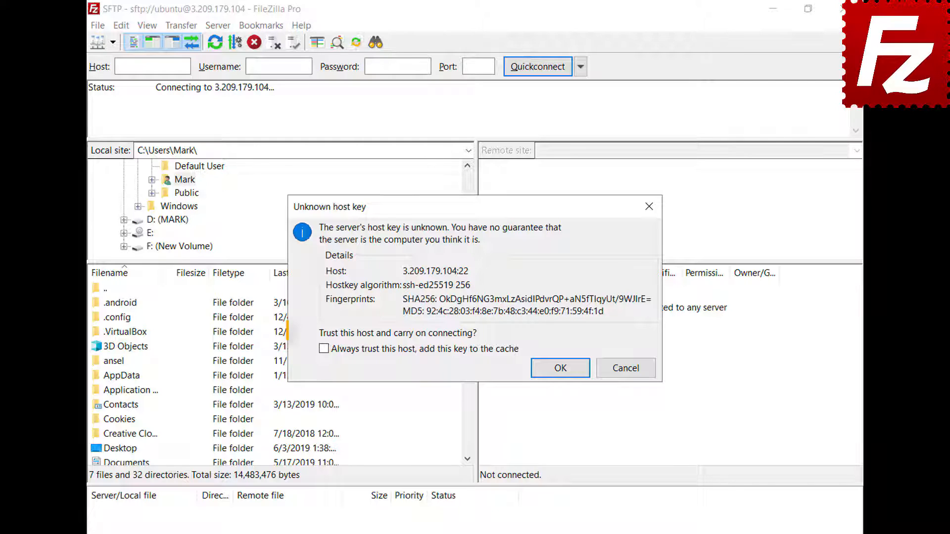
{"action": "left_click", "coordinate": [324, 350]}
{"action": "left_click", "coordinate": [560, 367]}
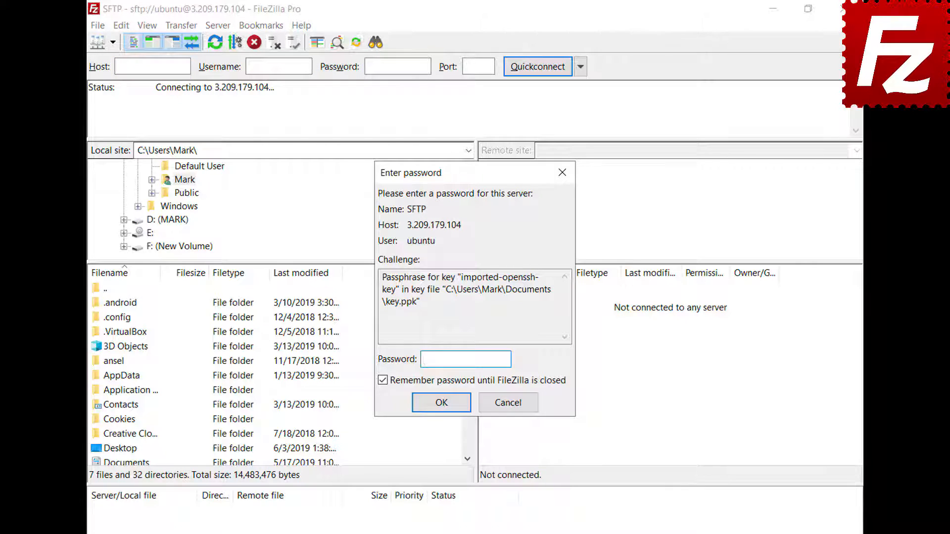
{"action": "type", "text": "******"}
{"action": "left_click", "coordinate": [442, 402]}
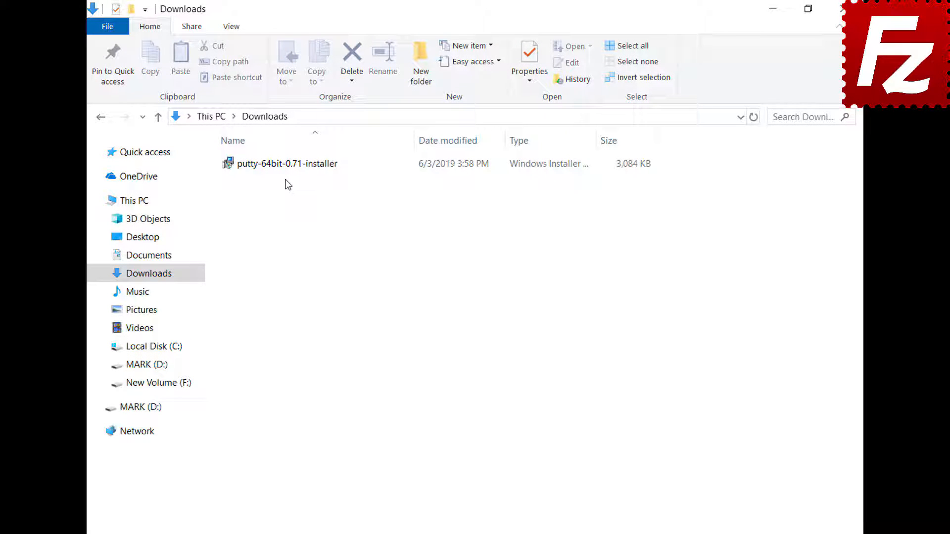
Install PuTTY release 0.71 (64-bit) from the Downloads folder into C:\Program Files\PuTTY\ and finish the setup.
{"action": "double_click", "coordinate": [282, 169]}
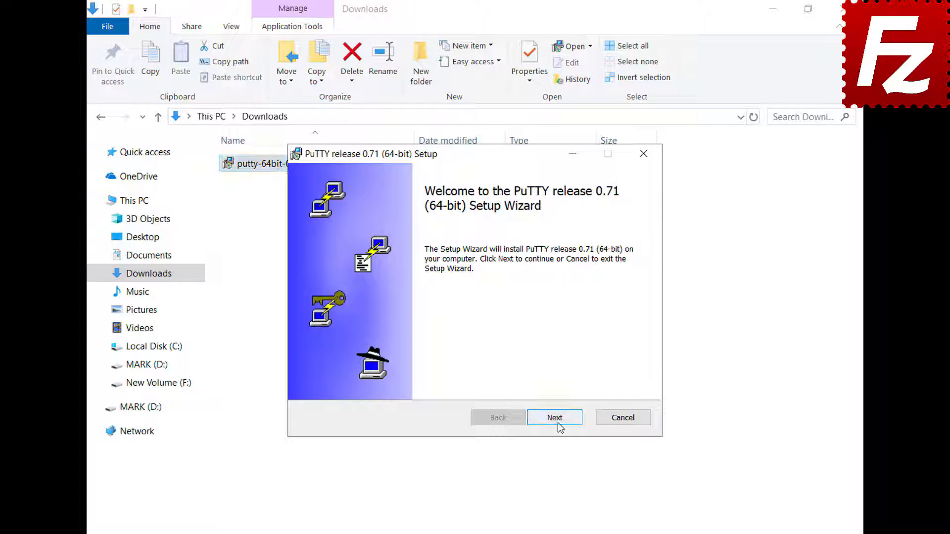
{"action": "left_click", "coordinate": [555, 419]}
{"action": "left_click", "coordinate": [554, 420]}
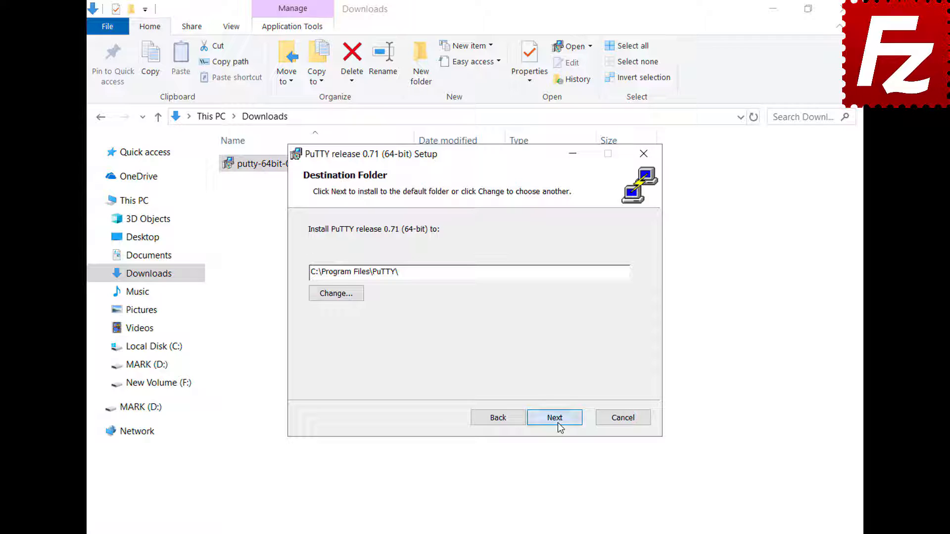
{"action": "left_click", "coordinate": [558, 423]}
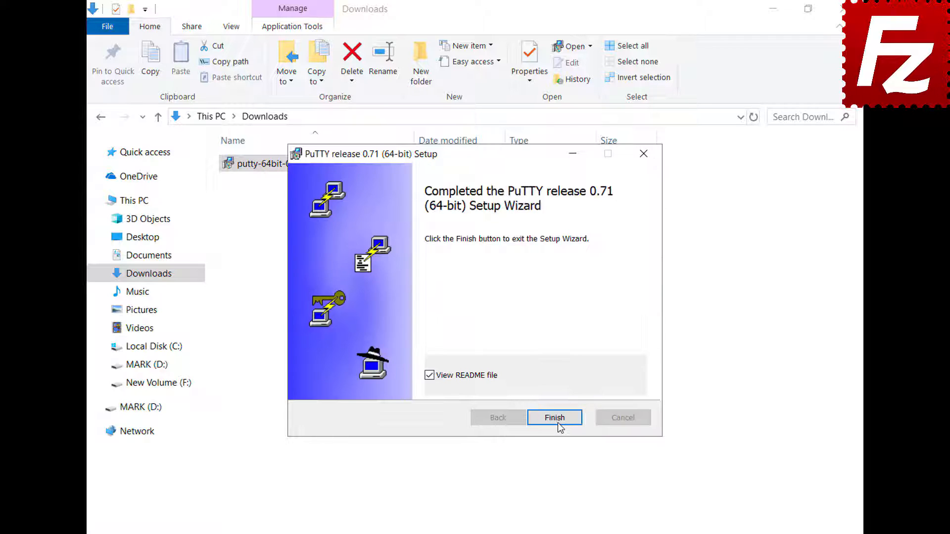
{"action": "left_click", "coordinate": [555, 418]}
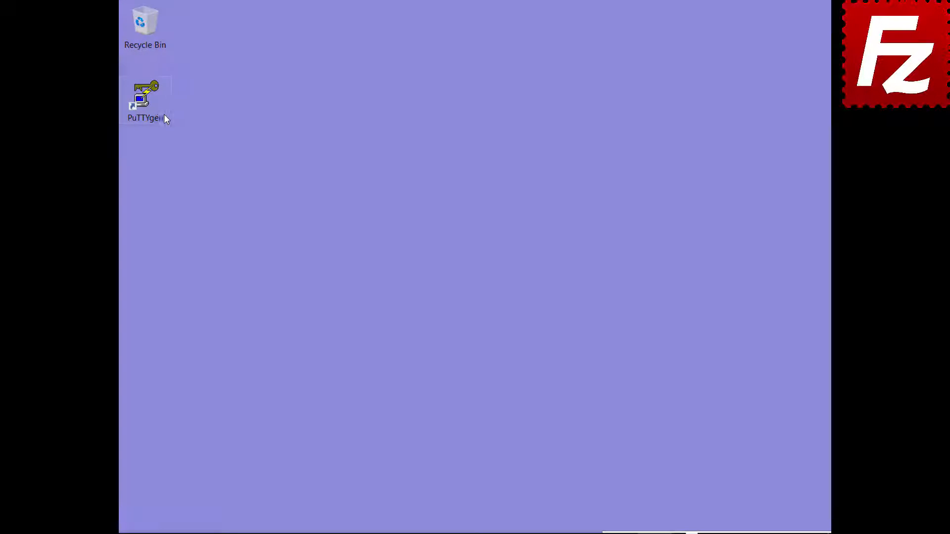
Open PuTTYgen, import the private key file named key from the Documents folder, and enter its passphrase.
{"action": "double_click", "coordinate": [144, 102]}
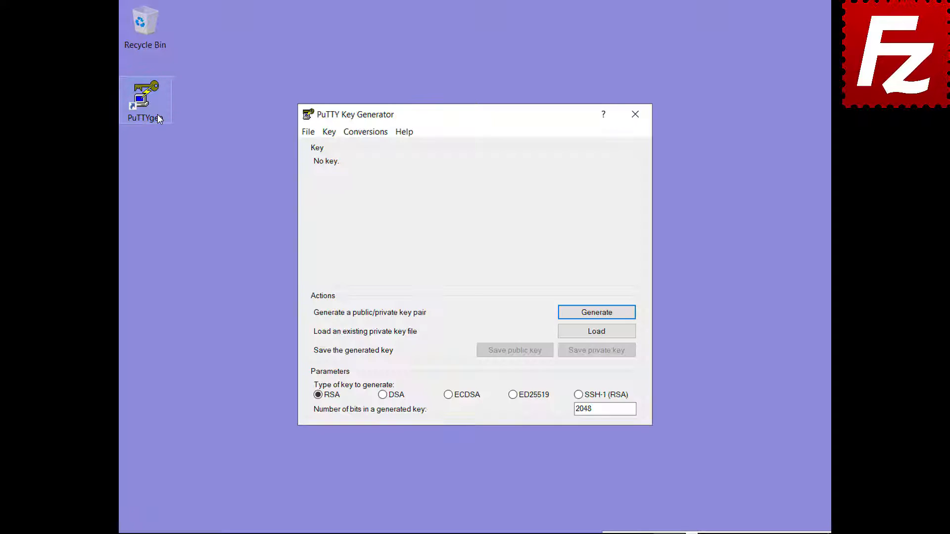
{"action": "left_click", "coordinate": [367, 133]}
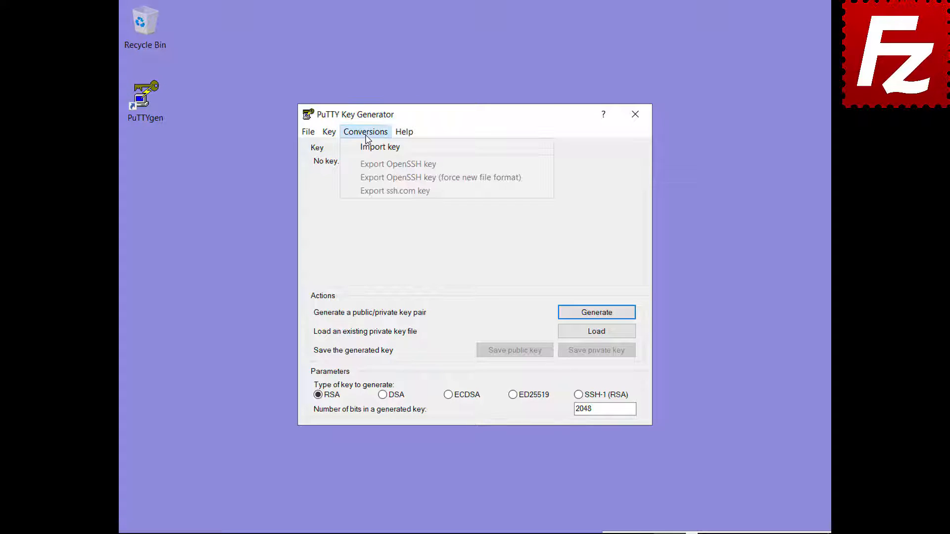
{"action": "left_click", "coordinate": [365, 146]}
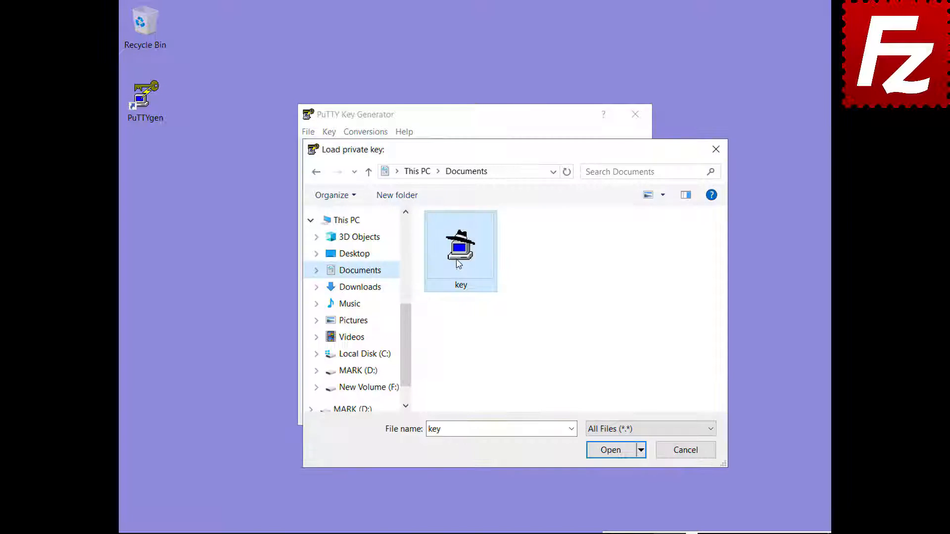
{"action": "double_click", "coordinate": [458, 264]}
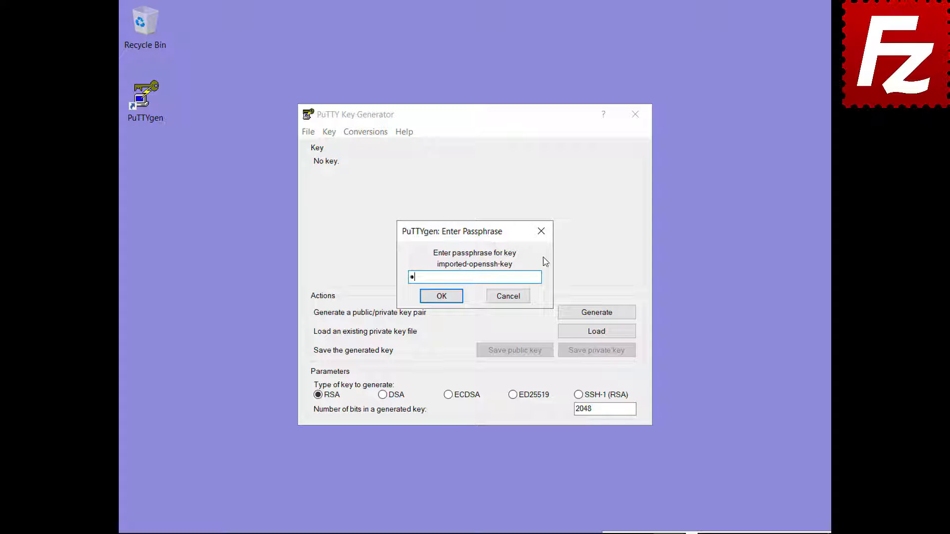
{"action": "type", "text": "•••••"}
{"action": "left_click", "coordinate": [440, 298]}
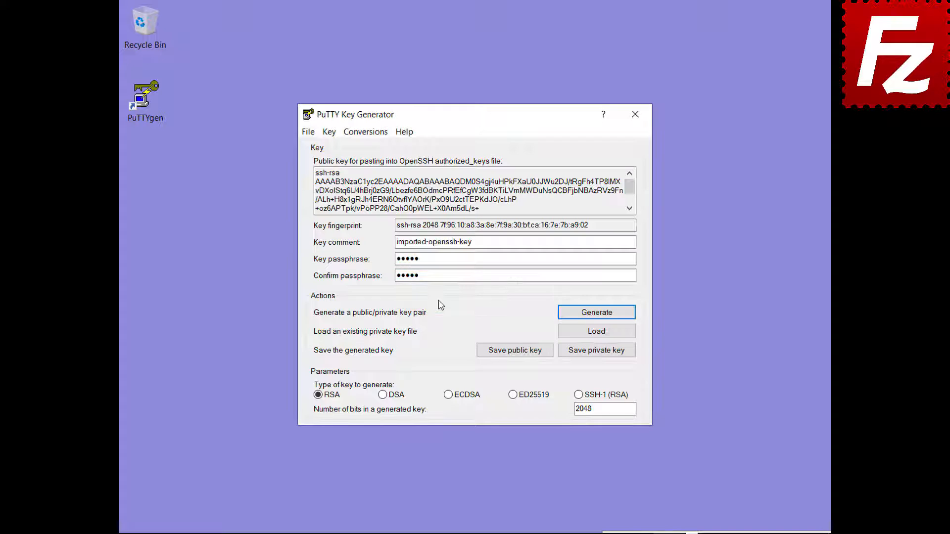
Save the imported private key in the Documents folder as key.ppk.
{"action": "left_click", "coordinate": [596, 352]}
{"action": "type", "text": "key.ppk"}
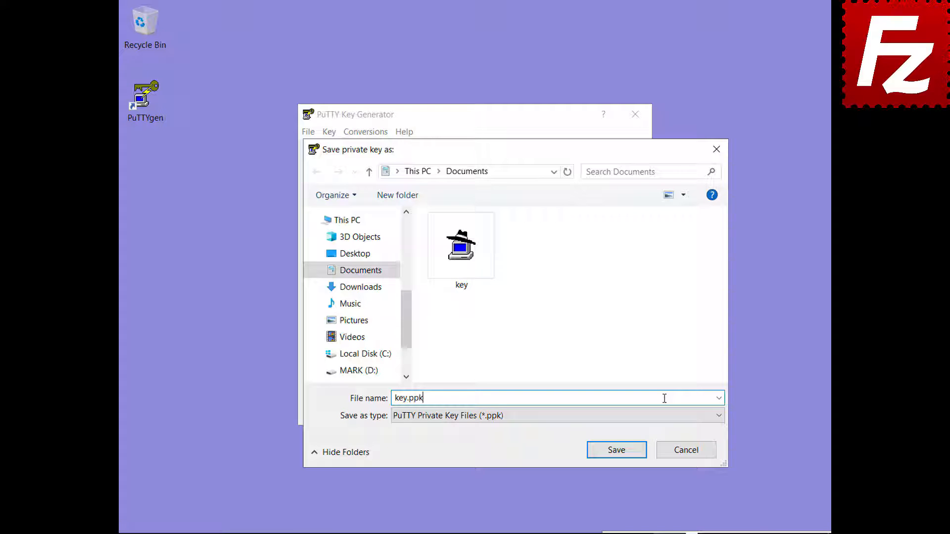
{"action": "left_click", "coordinate": [619, 452]}
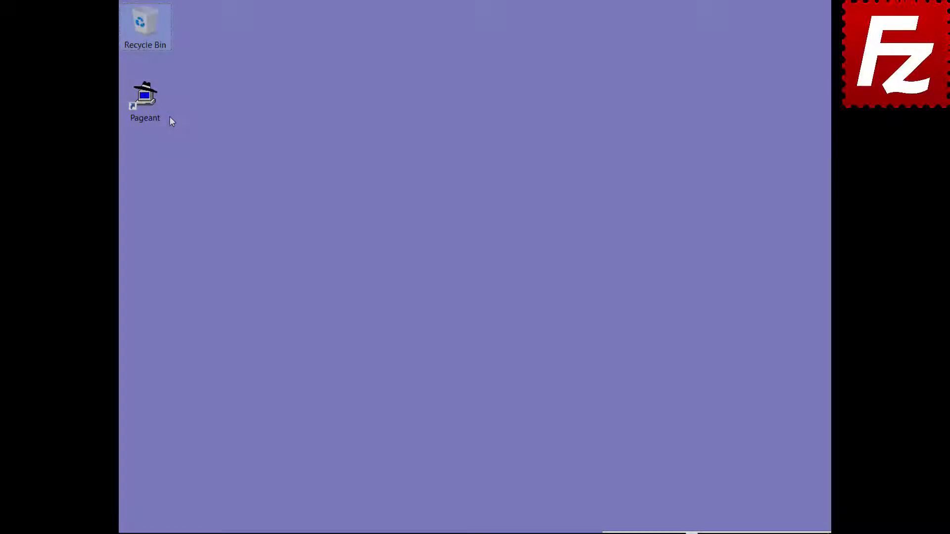
Start Pageant, add the PuTTY private key from the Documents folder to its key list, and enter the key's passphrase.
{"action": "left_click", "coordinate": [153, 106]}
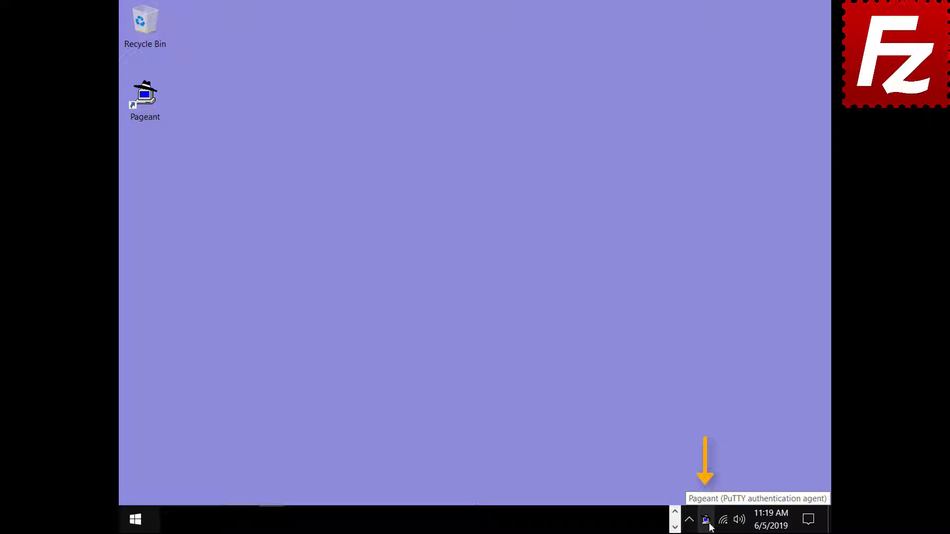
{"action": "double_click", "coordinate": [708, 523]}
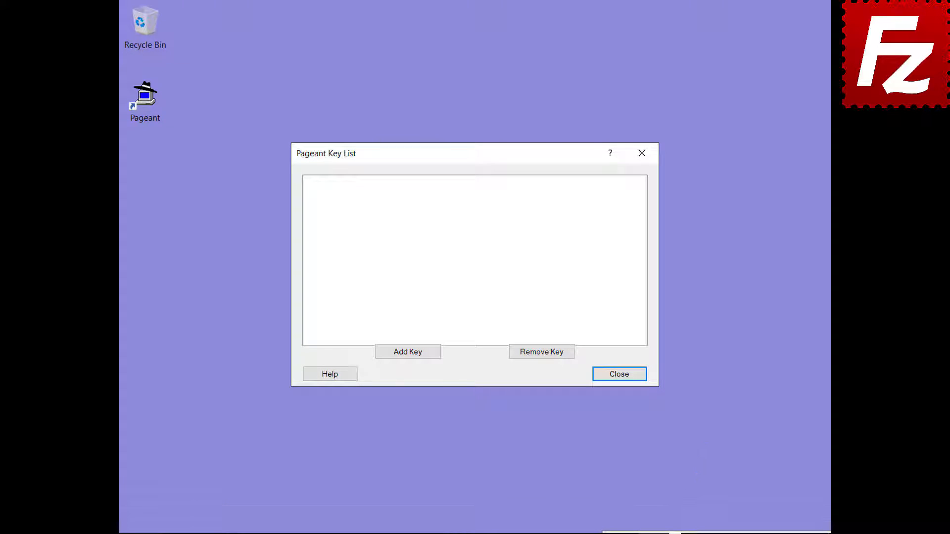
{"action": "left_click", "coordinate": [407, 356]}
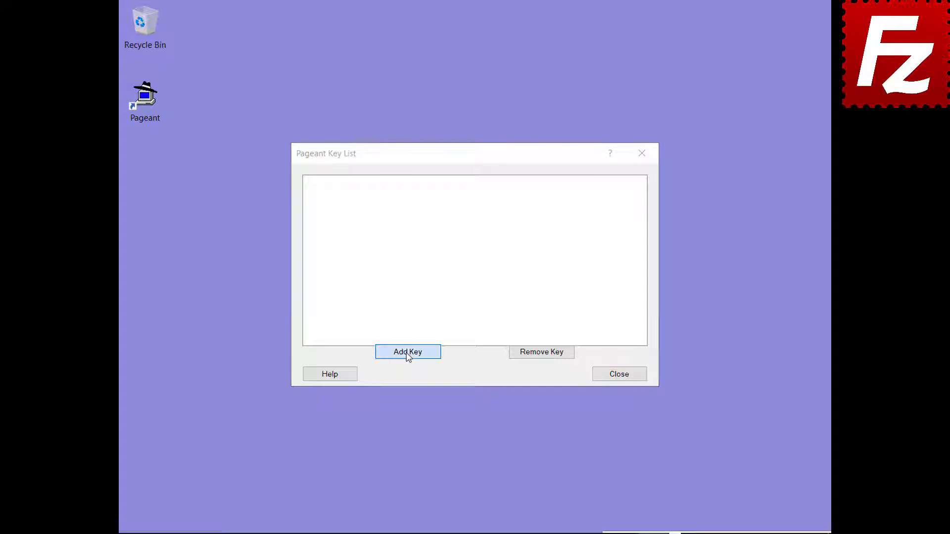
{"action": "left_click", "coordinate": [393, 276]}
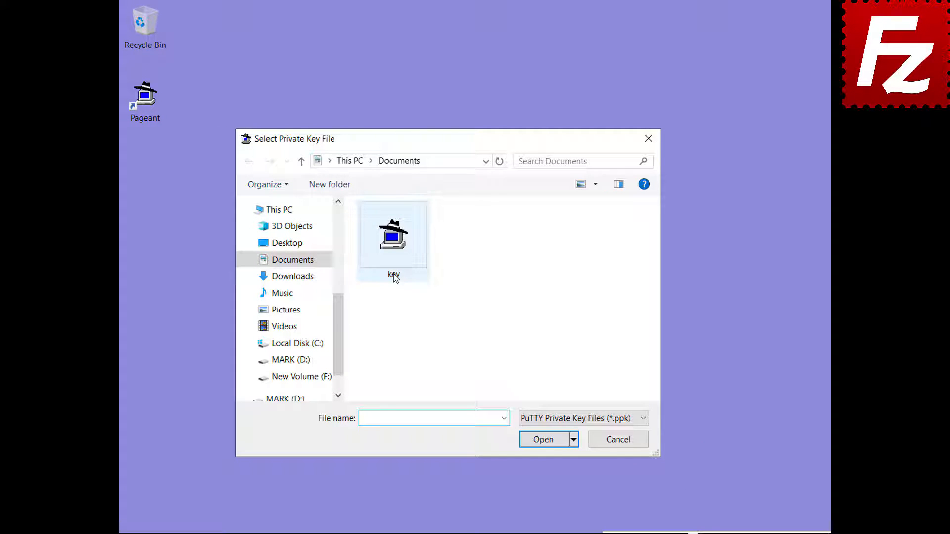
{"action": "double_click", "coordinate": [393, 276]}
{"action": "type", "text": "••••••"}
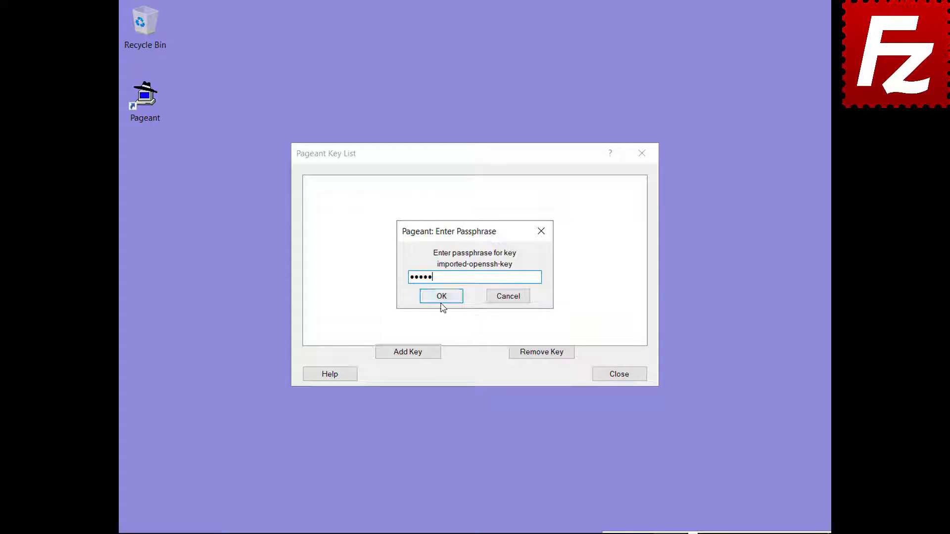
{"action": "left_click", "coordinate": [441, 298]}
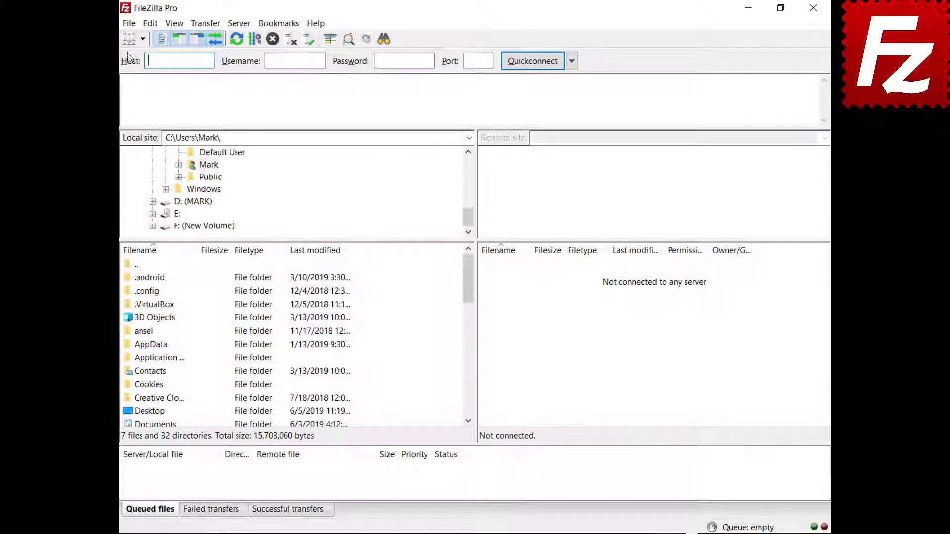
In FileZilla Pro's Site Manager, set the SFTP site's logon type to Normal and connect to it.
{"action": "left_click", "coordinate": [129, 24]}
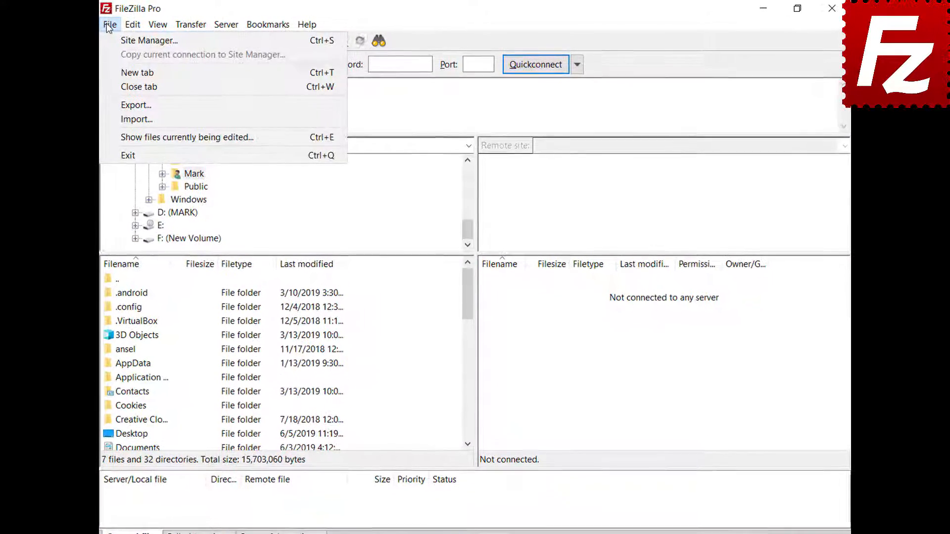
{"action": "left_click", "coordinate": [129, 40]}
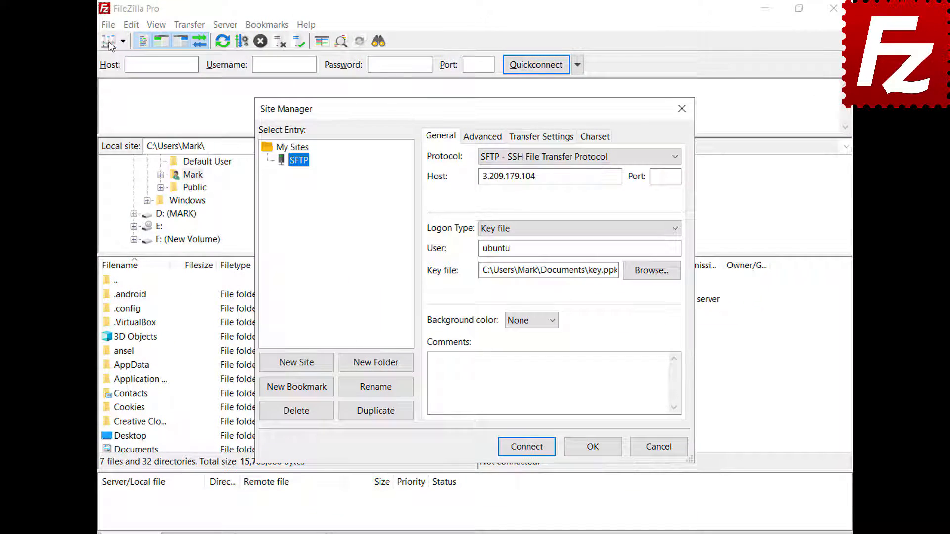
{"action": "left_click", "coordinate": [676, 228]}
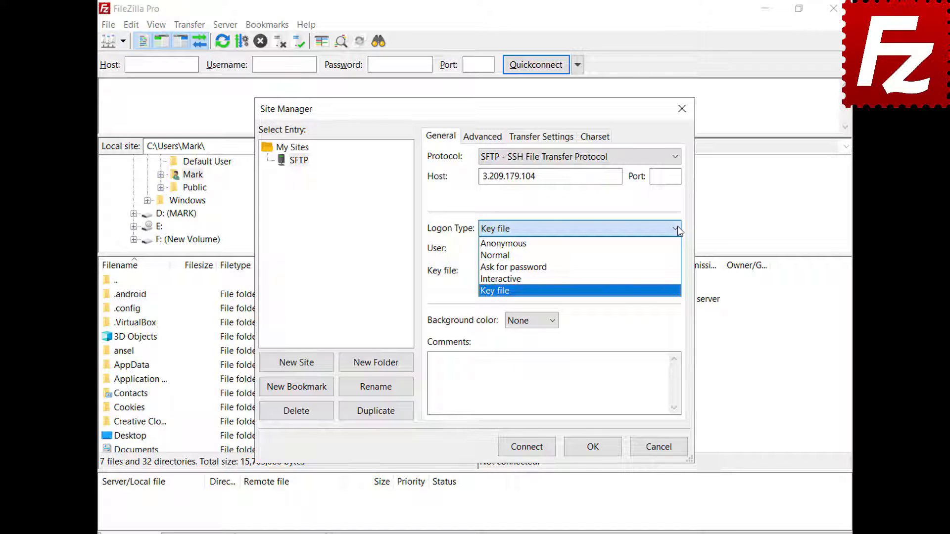
{"action": "left_click", "coordinate": [500, 255]}
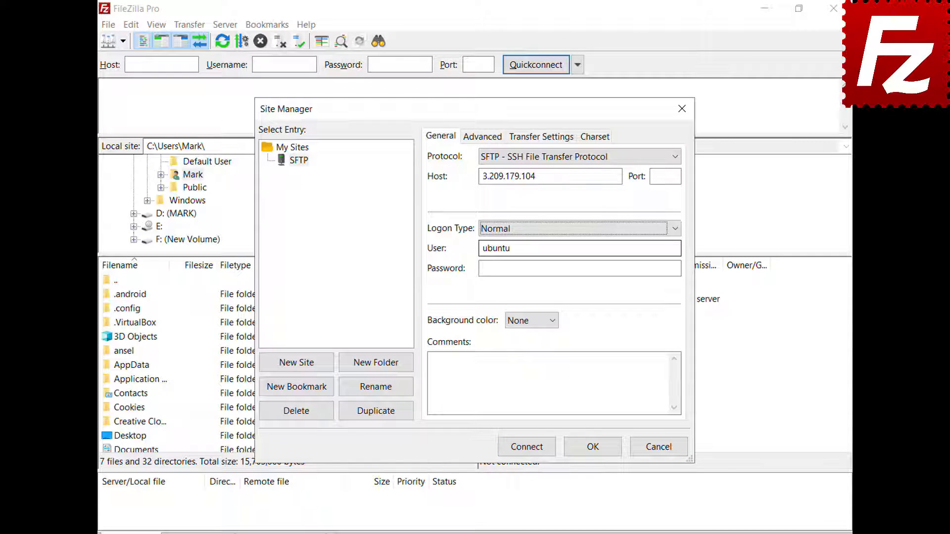
{"action": "left_click", "coordinate": [526, 447]}
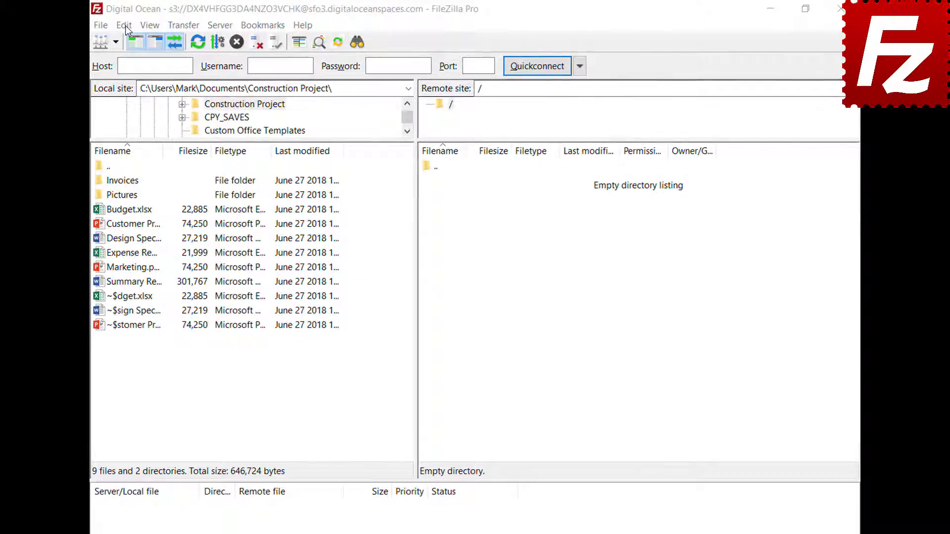
Add json to the filetypes treated as ASCII in the FTP file type settings and save the settings.
{"action": "left_click", "coordinate": [148, 25]}
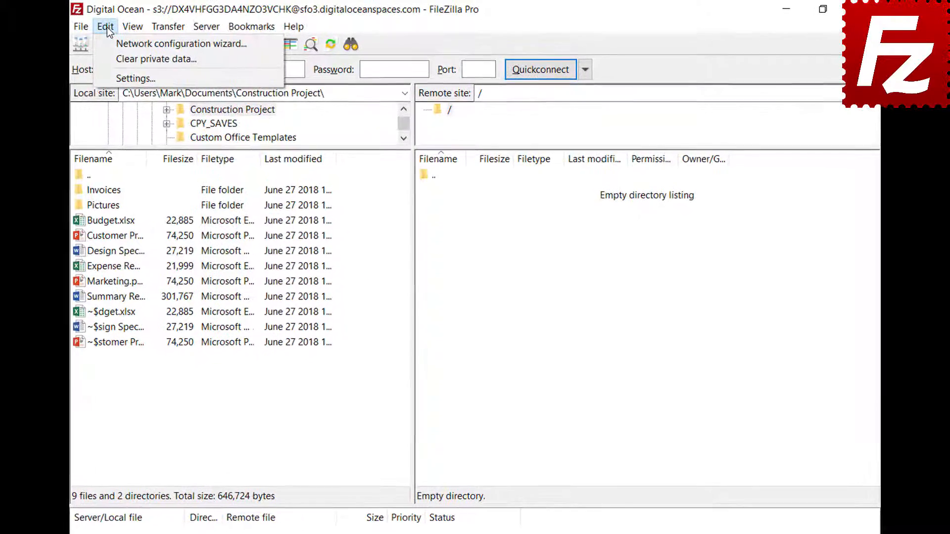
{"action": "left_click", "coordinate": [119, 78]}
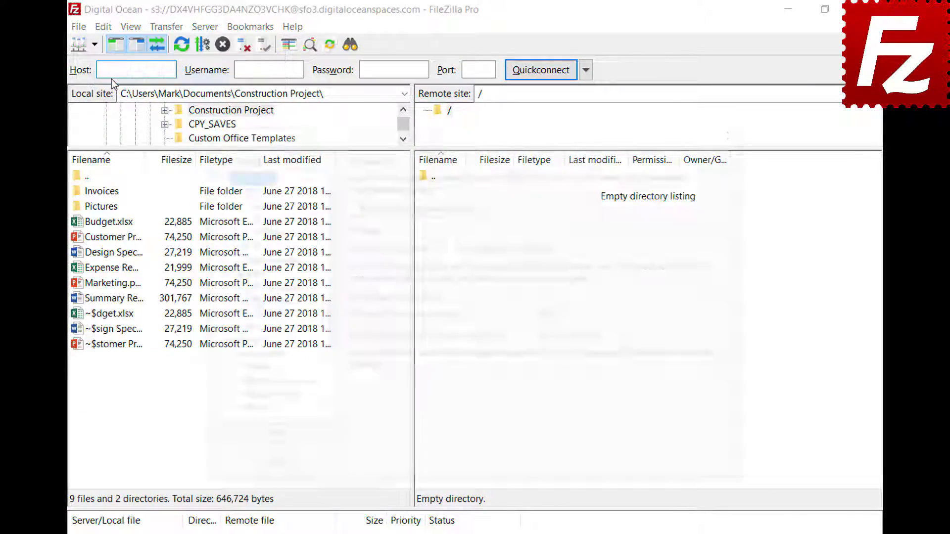
{"action": "left_click", "coordinate": [234, 291]}
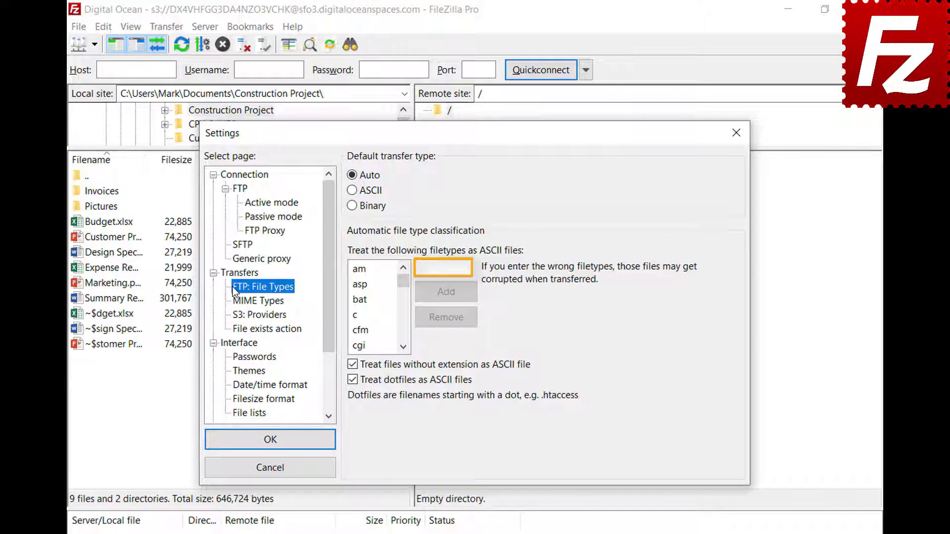
{"action": "left_click", "coordinate": [467, 268]}
{"action": "type", "text": "json"}
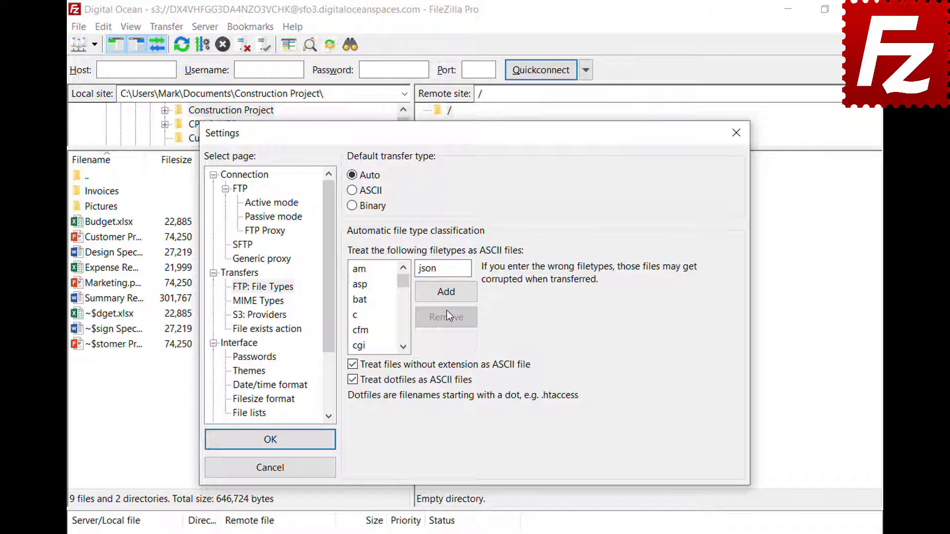
{"action": "left_click", "coordinate": [446, 292]}
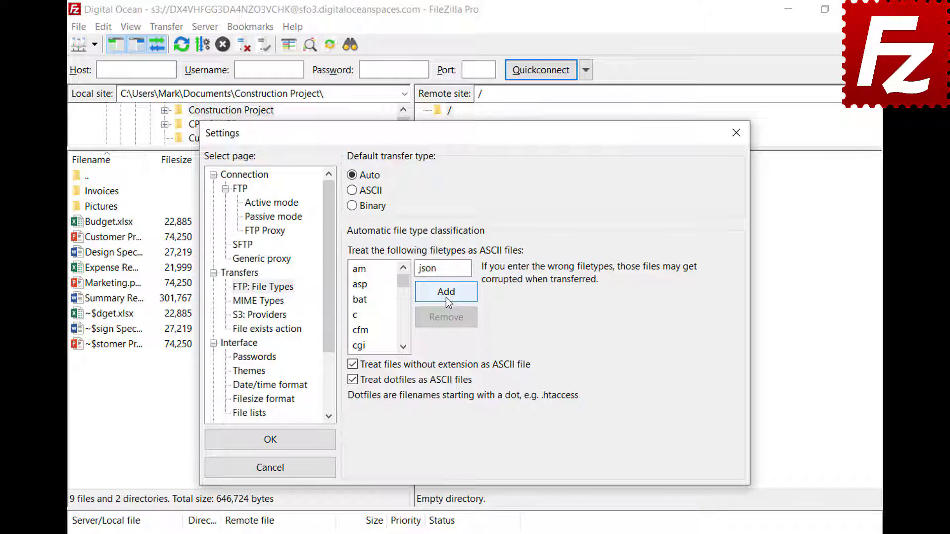
{"action": "left_click_drag", "start_coordinate": [403, 280], "coordinate": [404, 311]}
{"action": "left_click", "coordinate": [371, 319]}
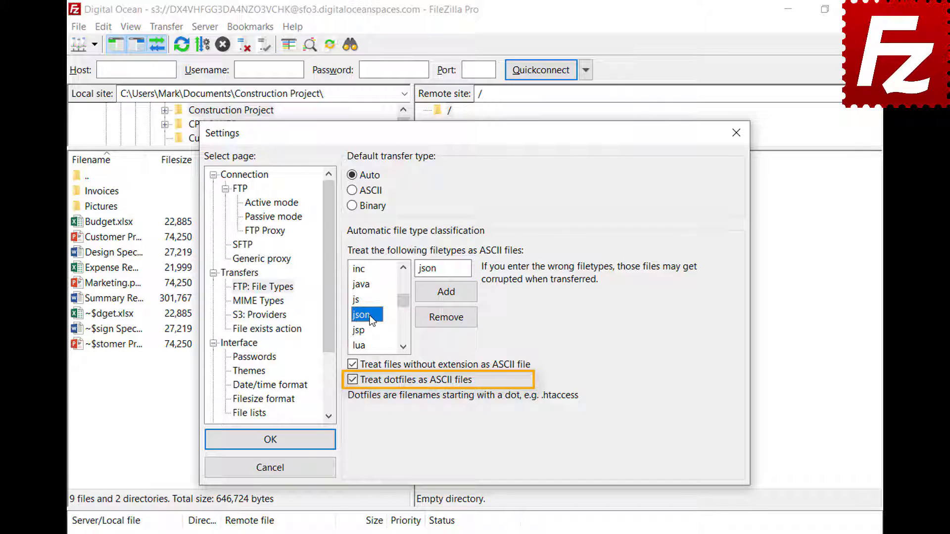
{"action": "left_click", "coordinate": [269, 444]}
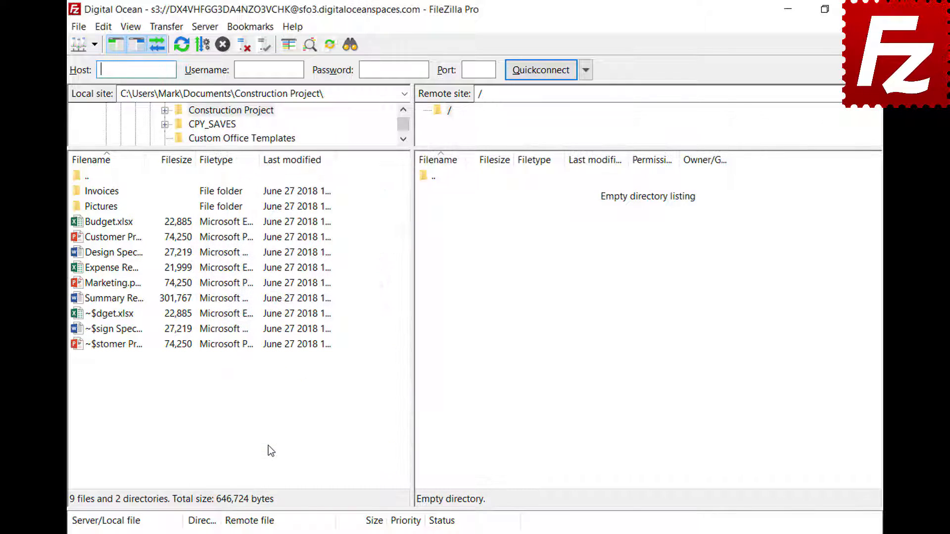
Connect to the saved FTP site in a new tab and bring up the transfer type options.
{"action": "left_click", "coordinate": [94, 45]}
{"action": "left_click", "coordinate": [94, 61]}
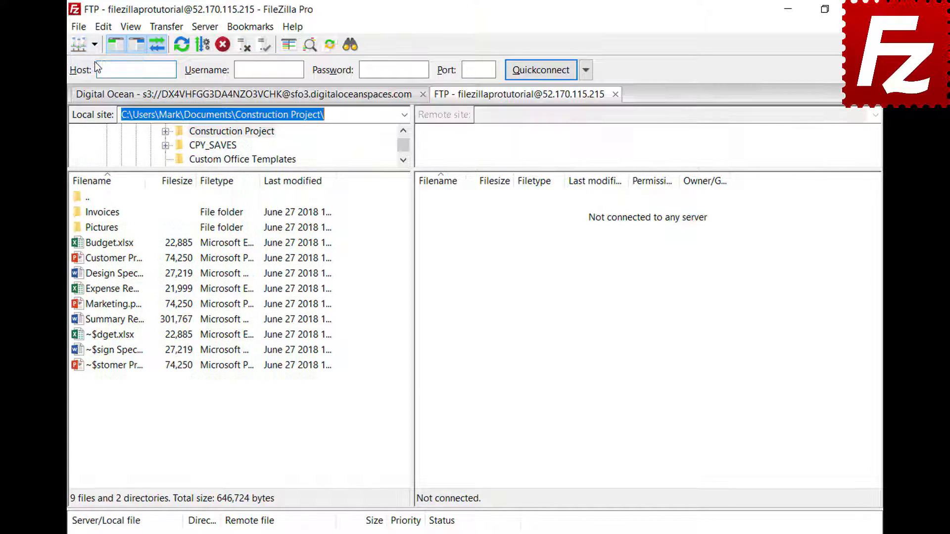
{"action": "left_click", "coordinate": [167, 27]}
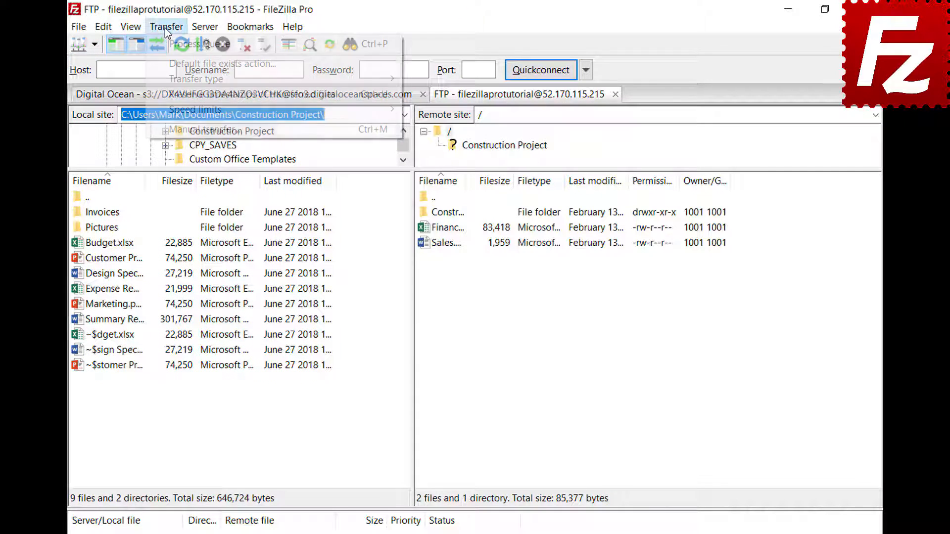
{"action": "mouse_move", "coordinate": [169, 76]}
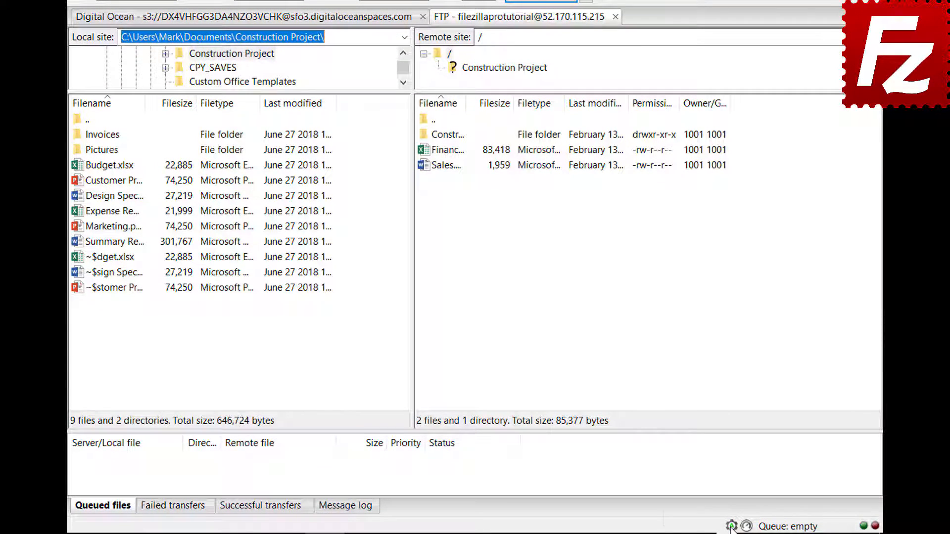
{"action": "left_click", "coordinate": [732, 527]}
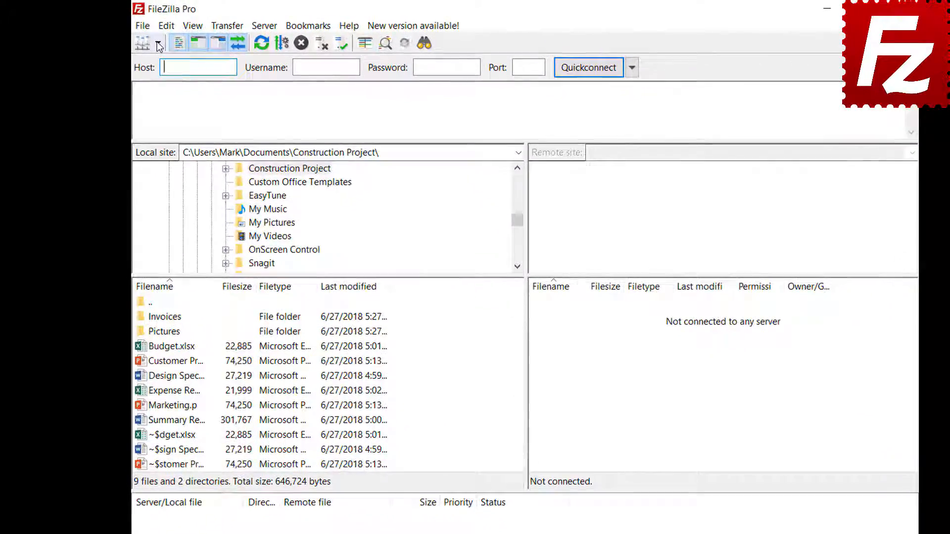
Connect to the FTP Tutorial site and upload the Summary Word document from Construction Project to the remote root.
{"action": "left_click", "coordinate": [143, 40]}
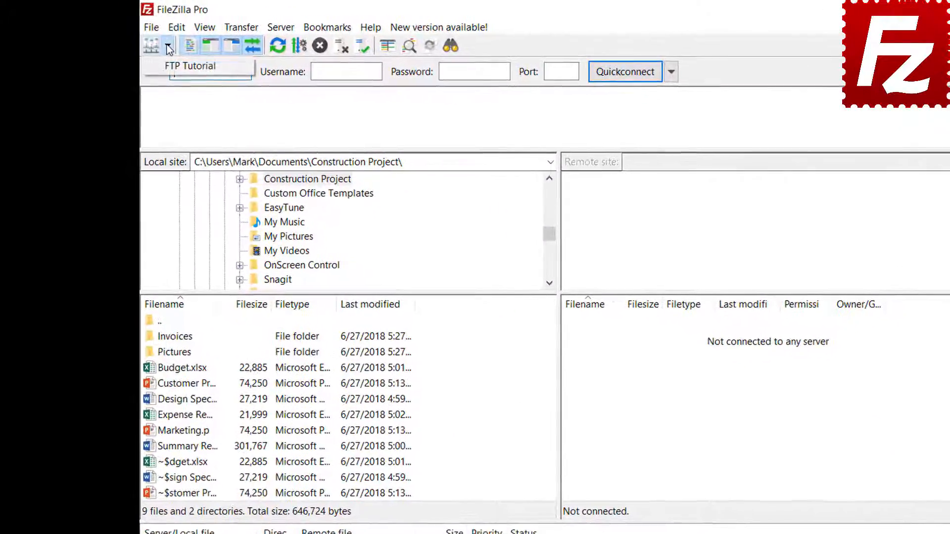
{"action": "left_click", "coordinate": [170, 64]}
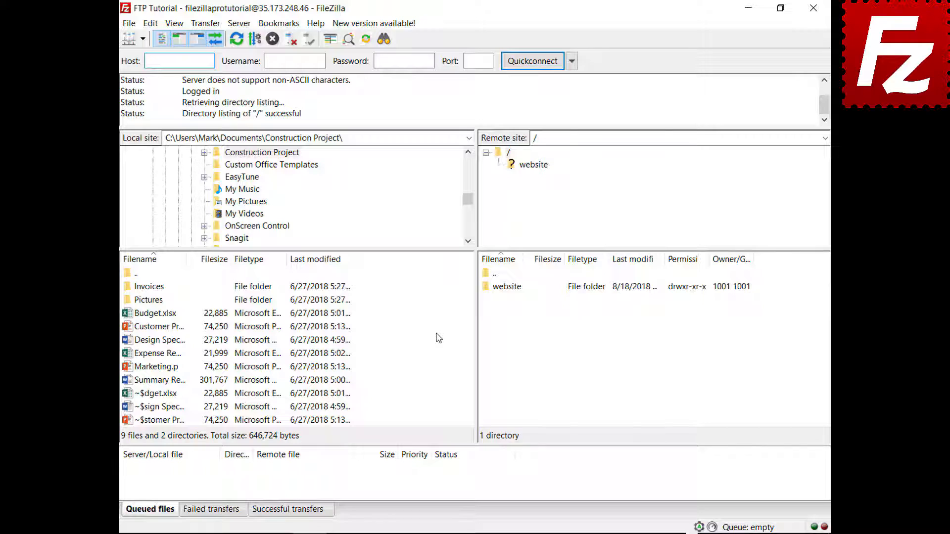
{"action": "right_click", "coordinate": [159, 380]}
{"action": "left_click", "coordinate": [180, 391]}
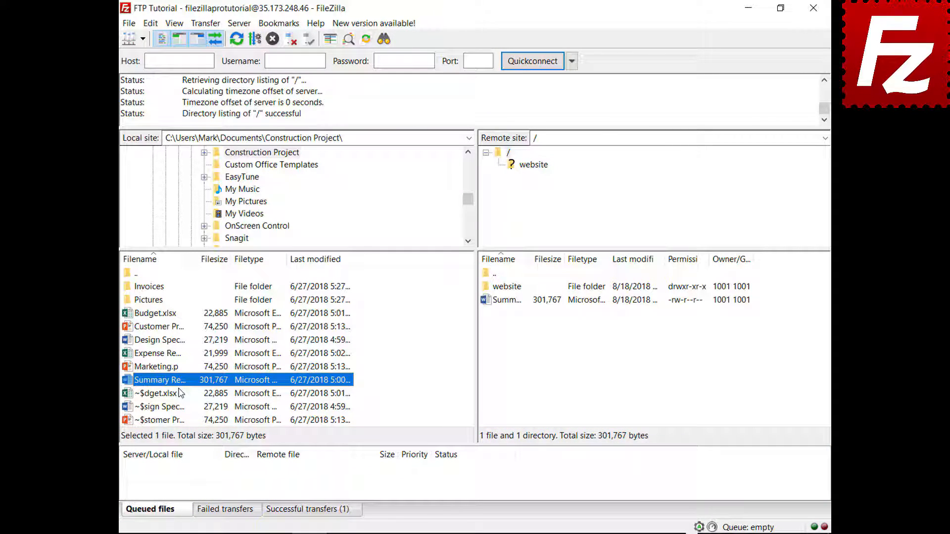
Add the local Budget.xlsx file and the Invoices folder to the upload queue.
{"action": "right_click", "coordinate": [160, 314]}
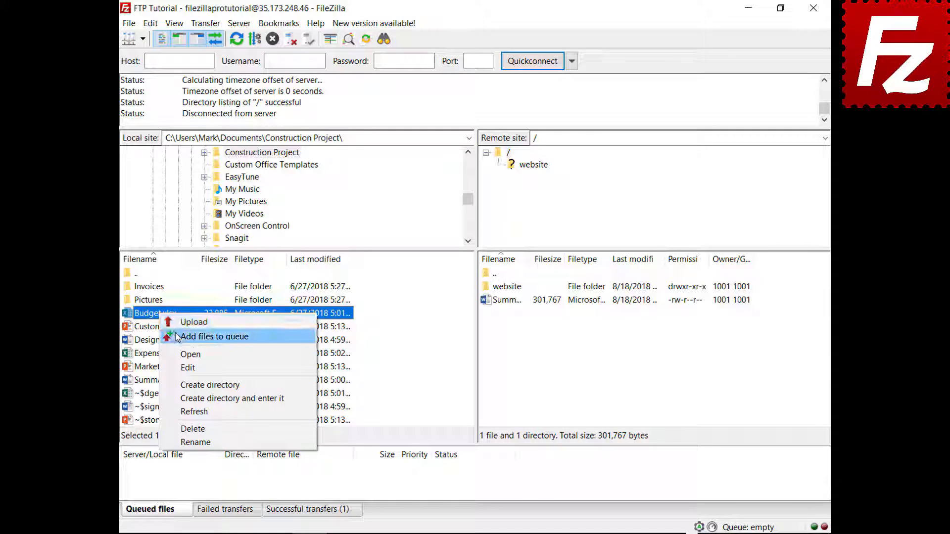
{"action": "left_click", "coordinate": [177, 338]}
{"action": "right_click", "coordinate": [159, 287]}
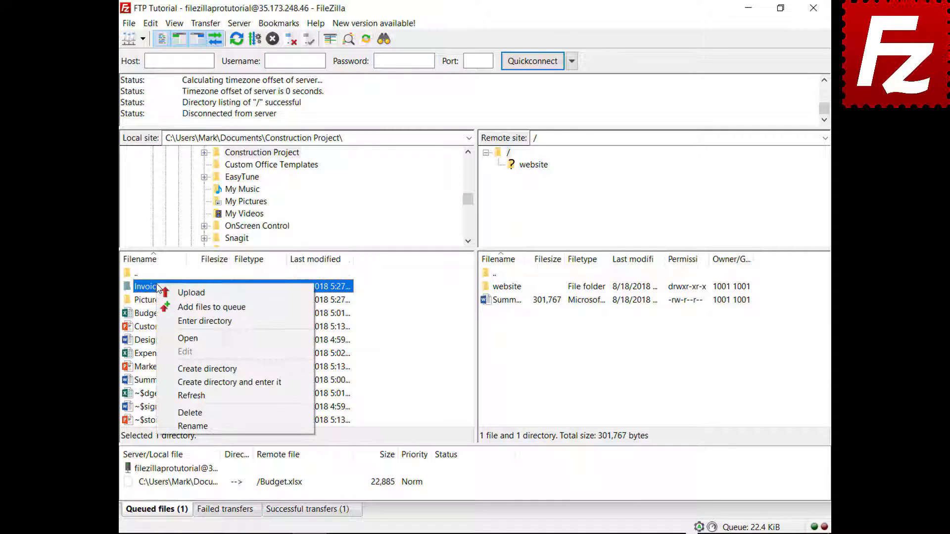
{"action": "left_click", "coordinate": [170, 307]}
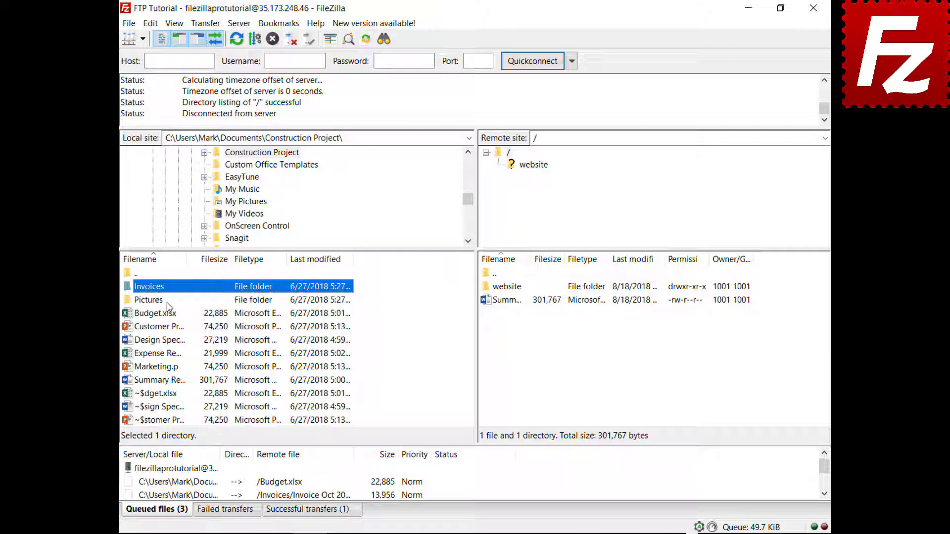
Process the upload queue, and add Design Specs.docx and Expense Report.xlsx from Construction Project to the queue.
{"action": "right_click", "coordinate": [182, 469]}
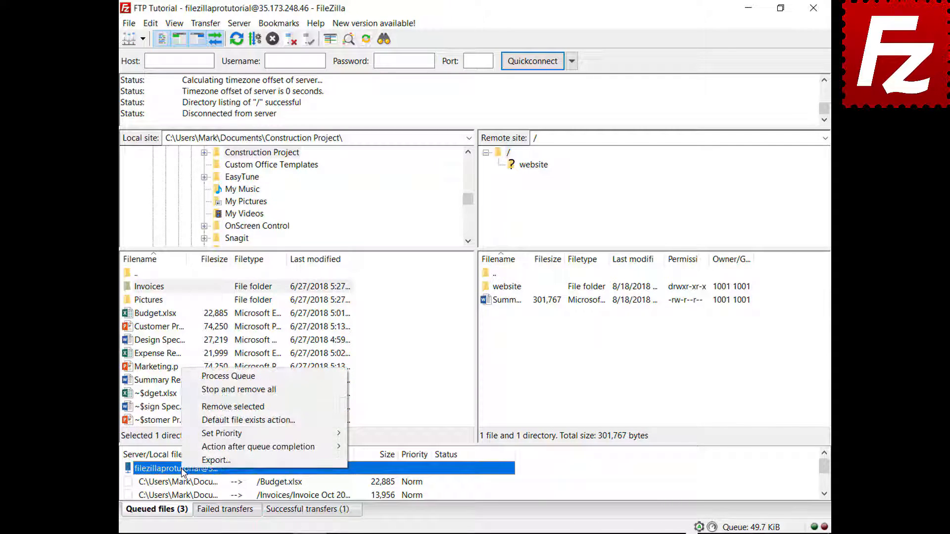
{"action": "left_click", "coordinate": [204, 377]}
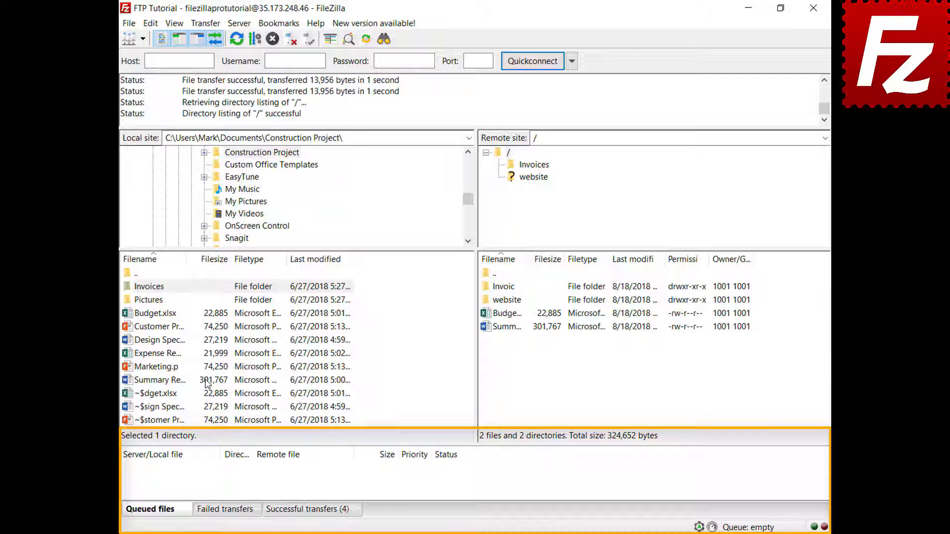
{"action": "right_click", "coordinate": [165, 342]}
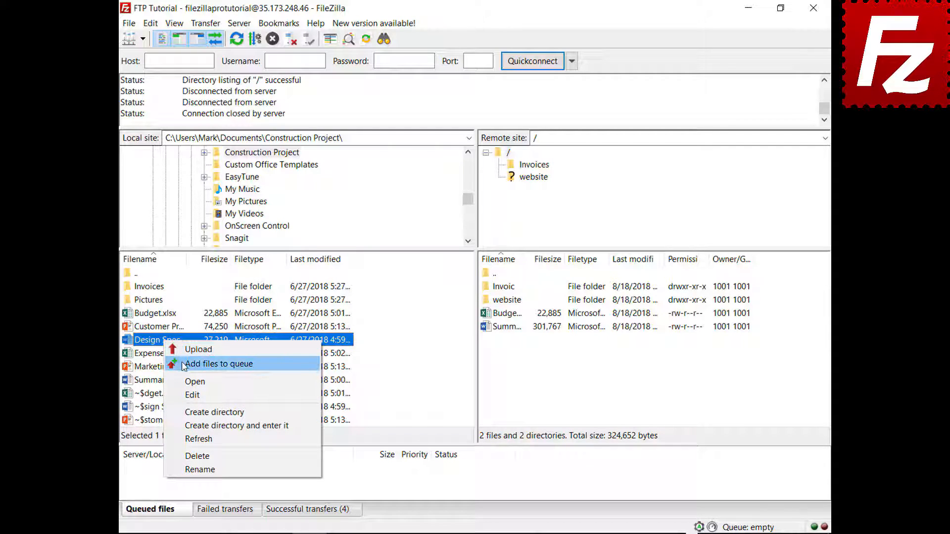
{"action": "left_click", "coordinate": [179, 364]}
{"action": "right_click", "coordinate": [170, 355]}
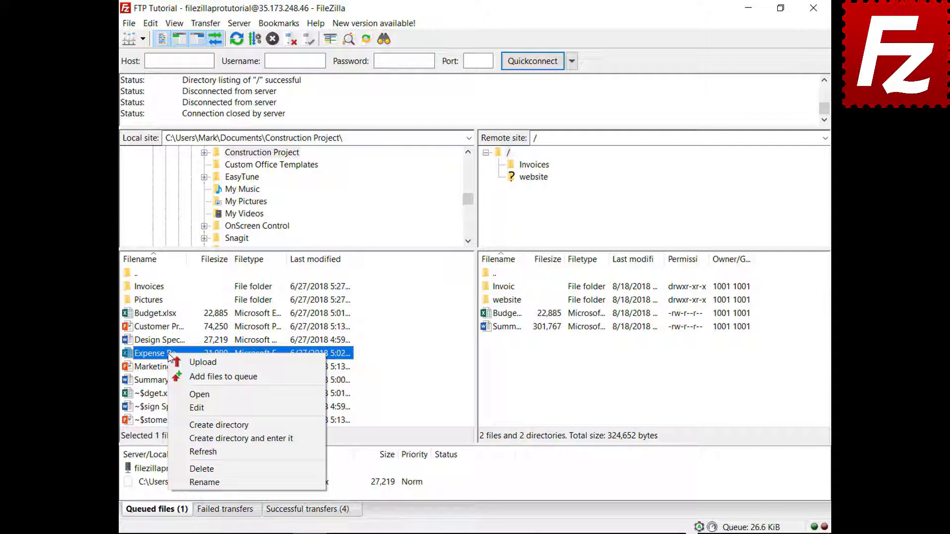
{"action": "left_click", "coordinate": [208, 376]}
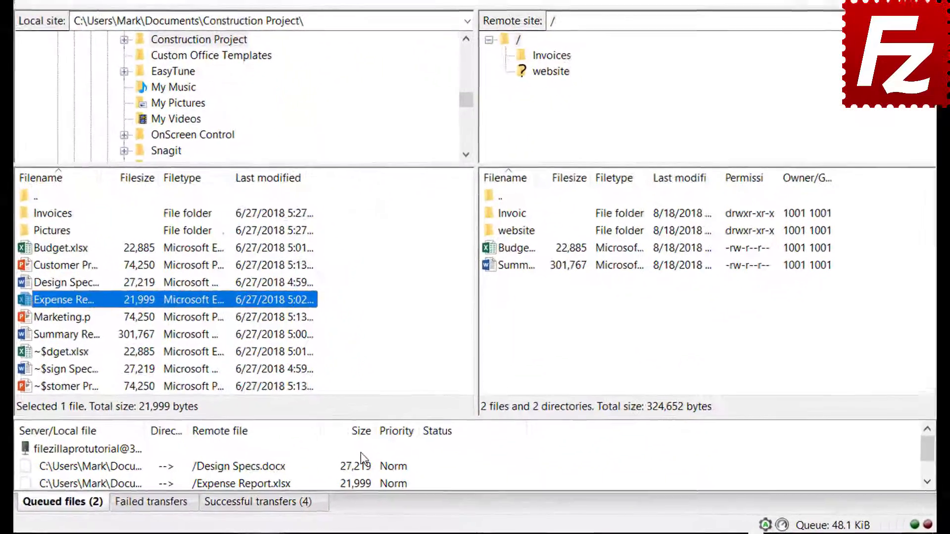
Sort the queued files by size and set the priority of Expense Report.xlsx to High.
{"action": "left_click", "coordinate": [362, 434]}
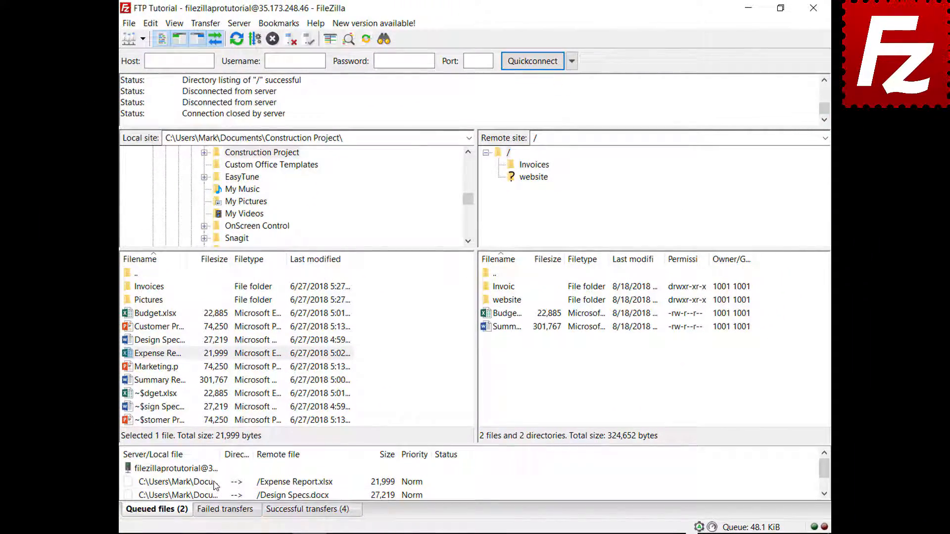
{"action": "left_click", "coordinate": [150, 470]}
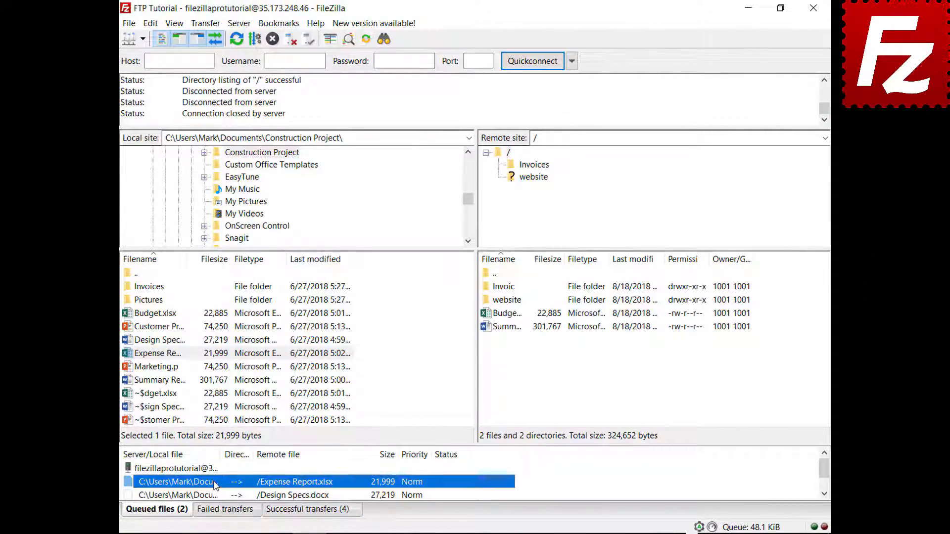
{"action": "right_click", "coordinate": [214, 484]}
{"action": "mouse_move", "coordinate": [279, 448]}
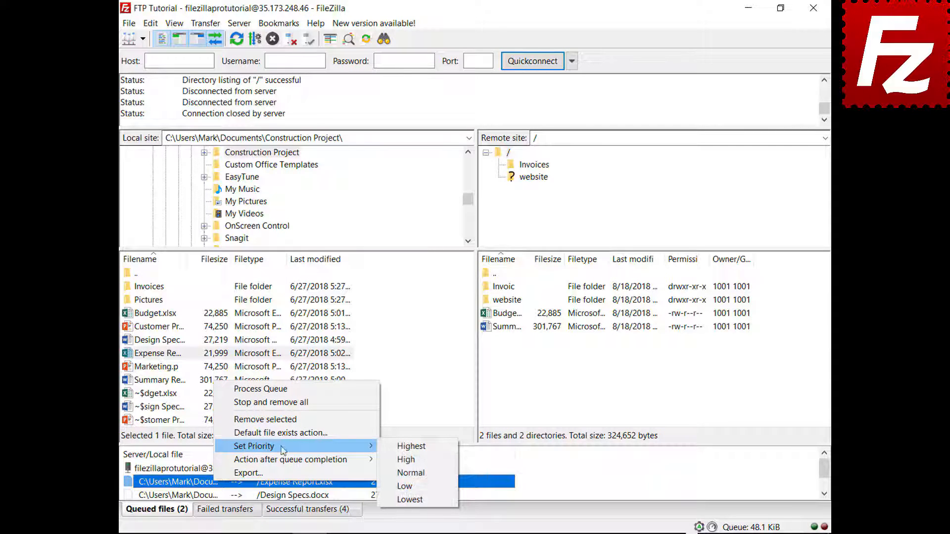
{"action": "left_click", "coordinate": [405, 448]}
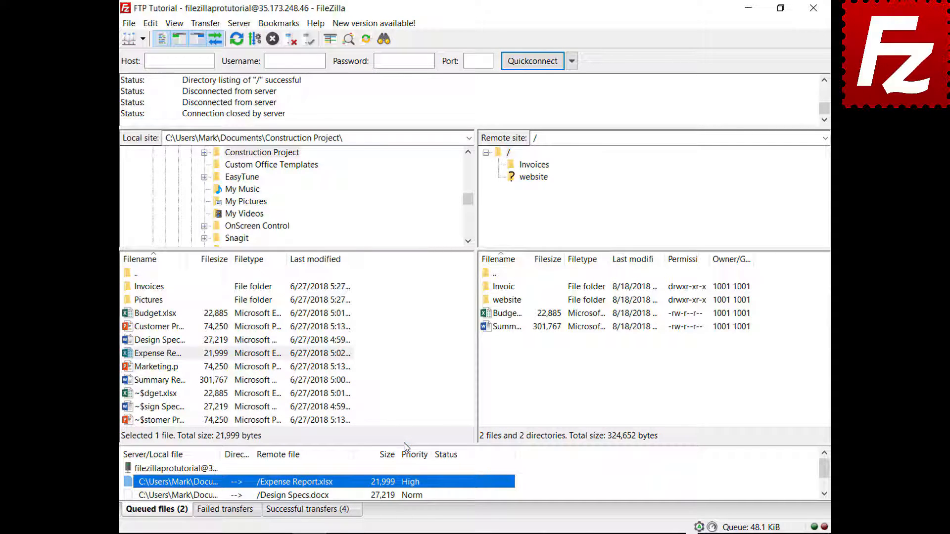
Process the upload queue and add the local Budget.xlsx file to the queue again.
{"action": "right_click", "coordinate": [198, 470]}
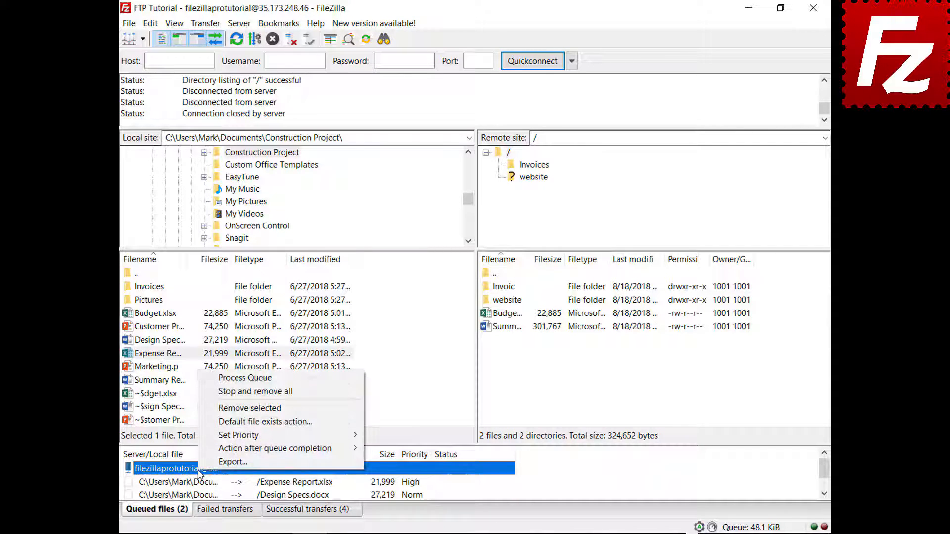
{"action": "left_click", "coordinate": [255, 379]}
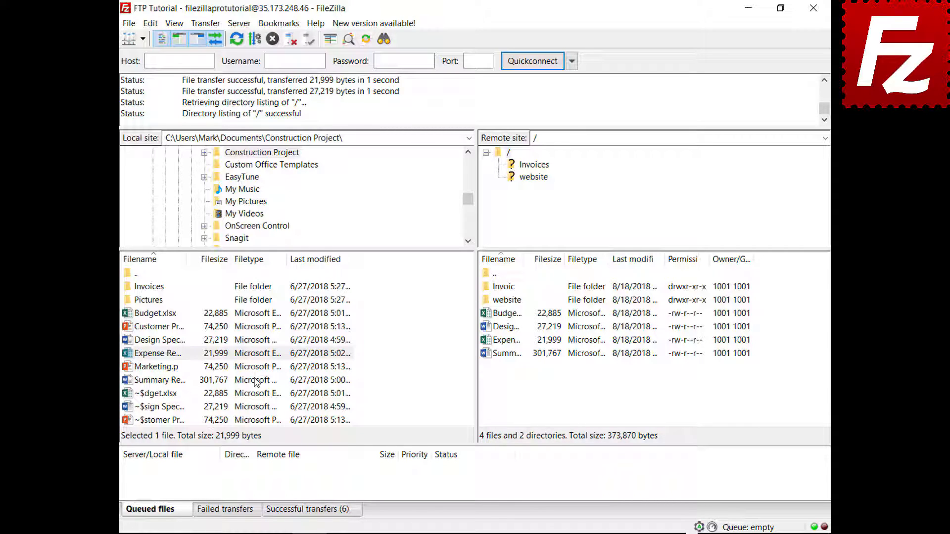
{"action": "left_click", "coordinate": [186, 313]}
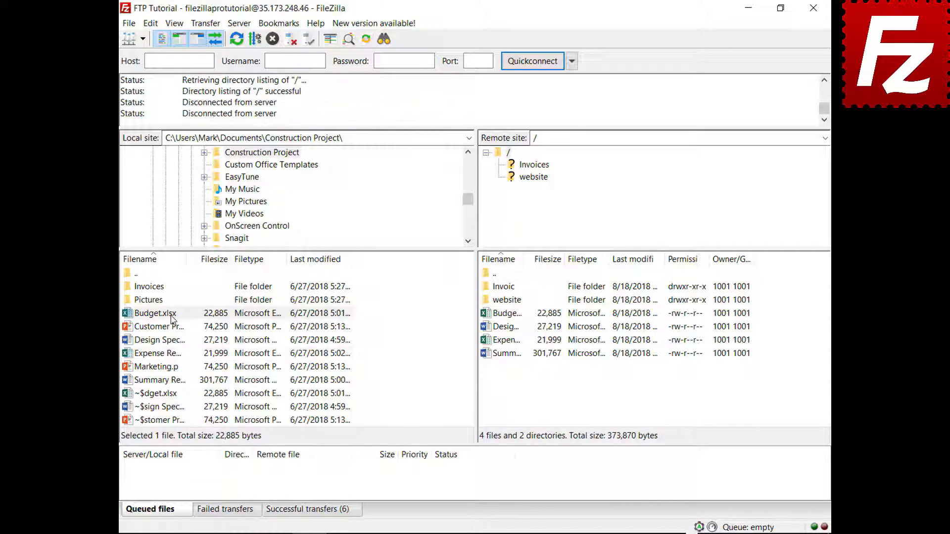
{"action": "right_click", "coordinate": [186, 313]}
{"action": "left_click", "coordinate": [184, 340]}
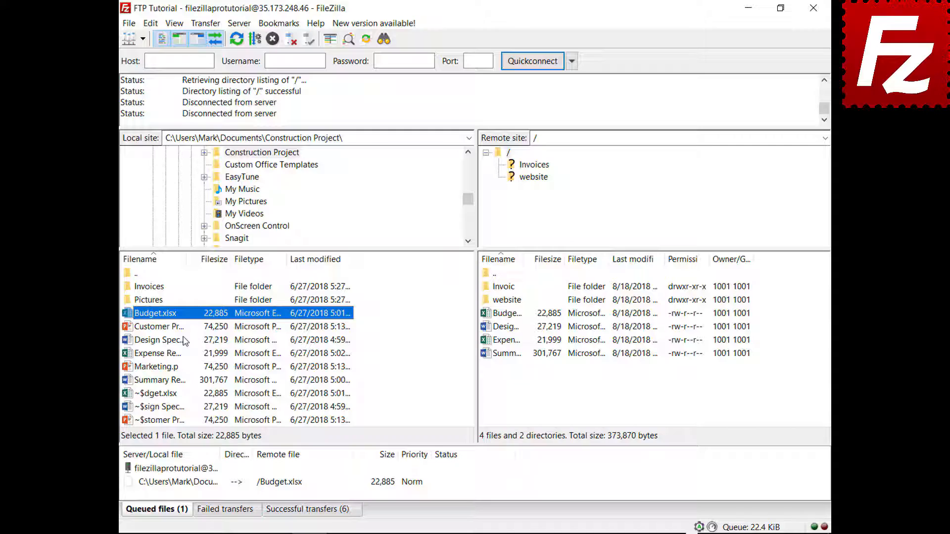
Review the default file exists actions for downloads and uploads in the settings, and leave the settings without saving.
{"action": "left_click", "coordinate": [151, 23]}
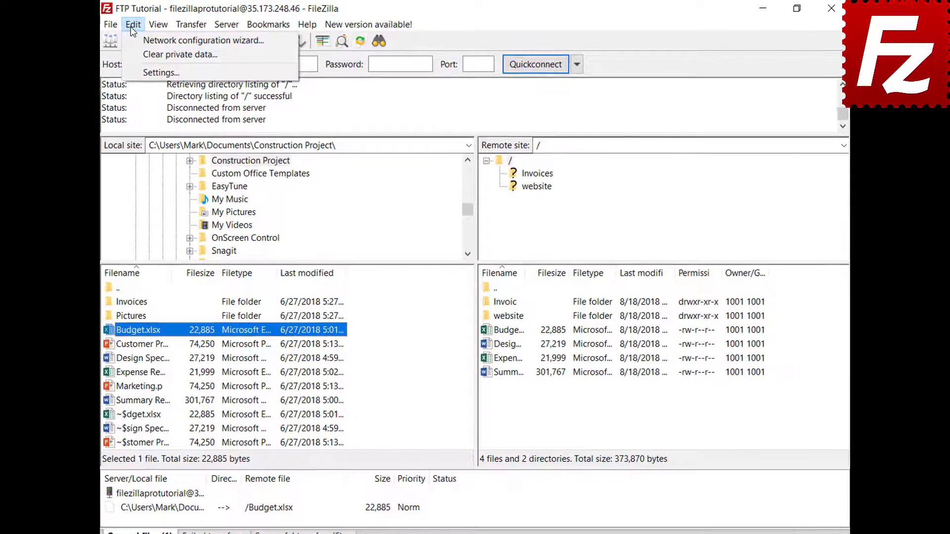
{"action": "left_click", "coordinate": [132, 71]}
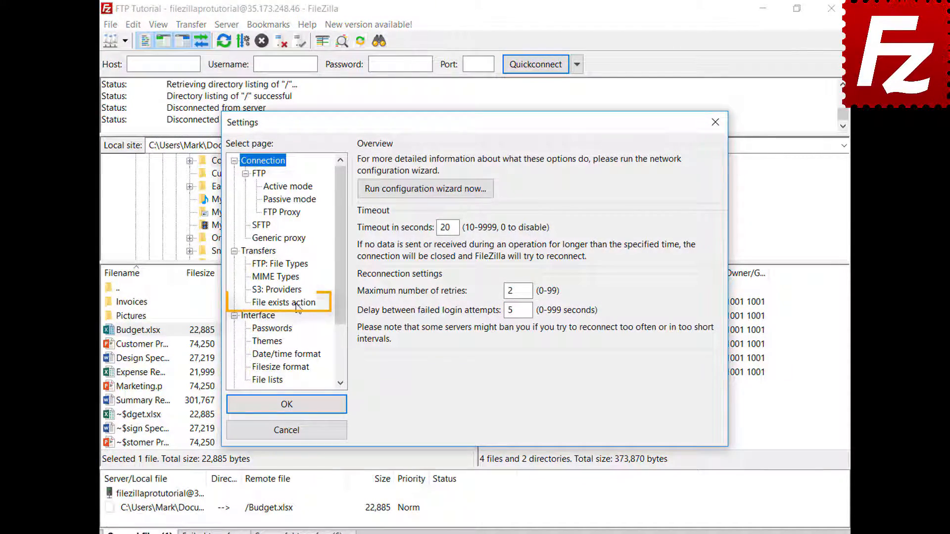
{"action": "left_click", "coordinate": [298, 303]}
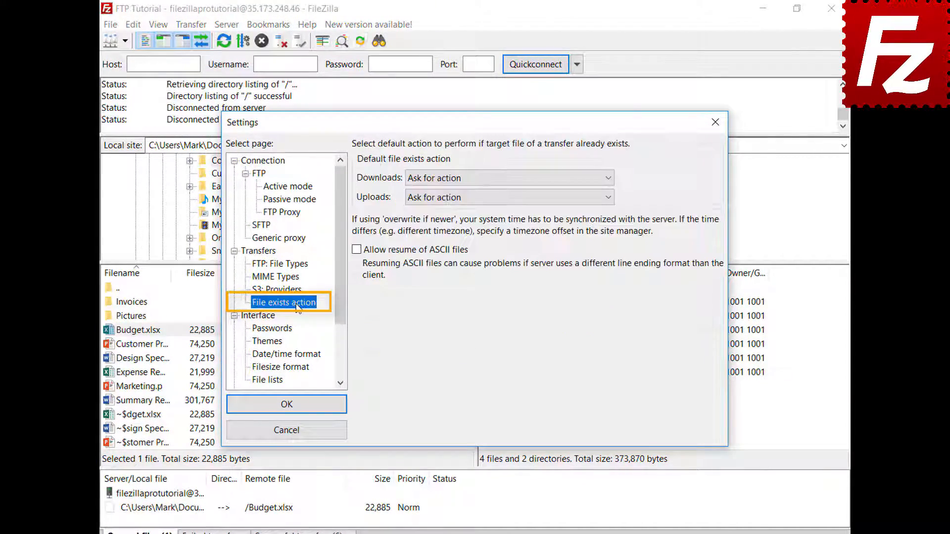
{"action": "left_click", "coordinate": [299, 434]}
Set the default file exists action of the queued Budget.xlsx upload to Overwrite file and process the queue.
{"action": "right_click", "coordinate": [200, 509]}
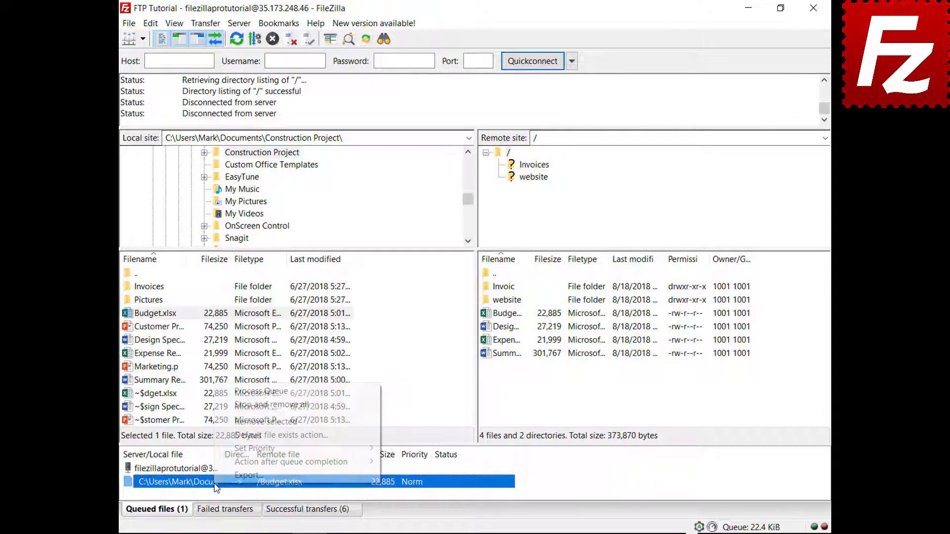
{"action": "left_click", "coordinate": [235, 437]}
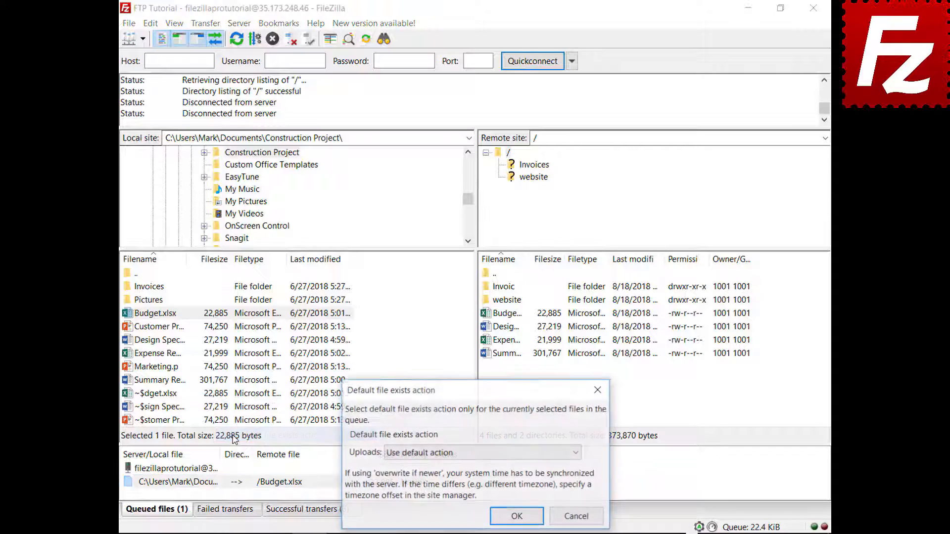
{"action": "left_click", "coordinate": [415, 454]}
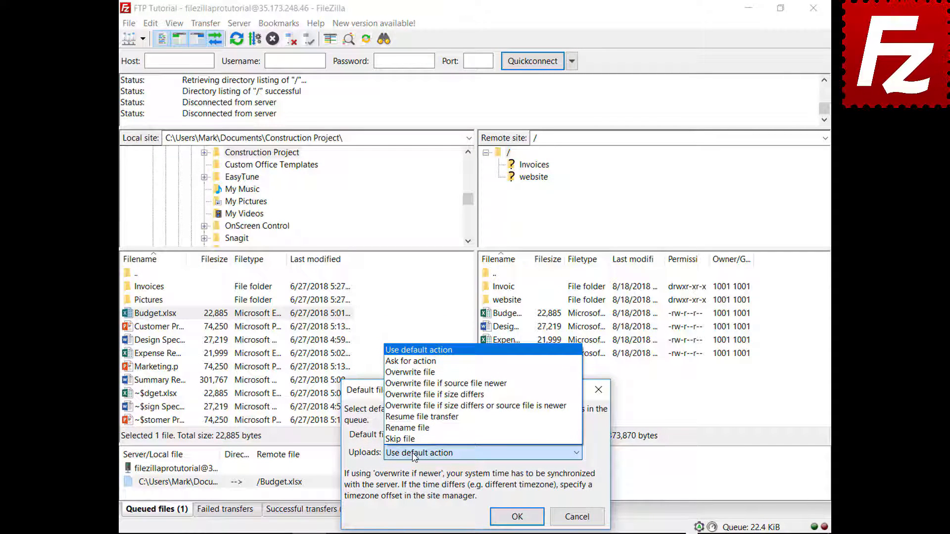
{"action": "left_click", "coordinate": [410, 372]}
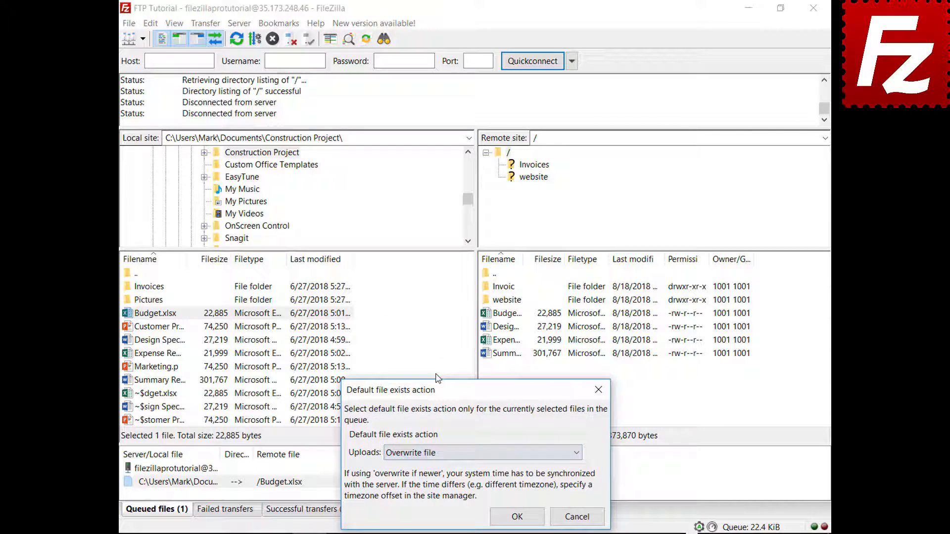
{"action": "left_click", "coordinate": [517, 515]}
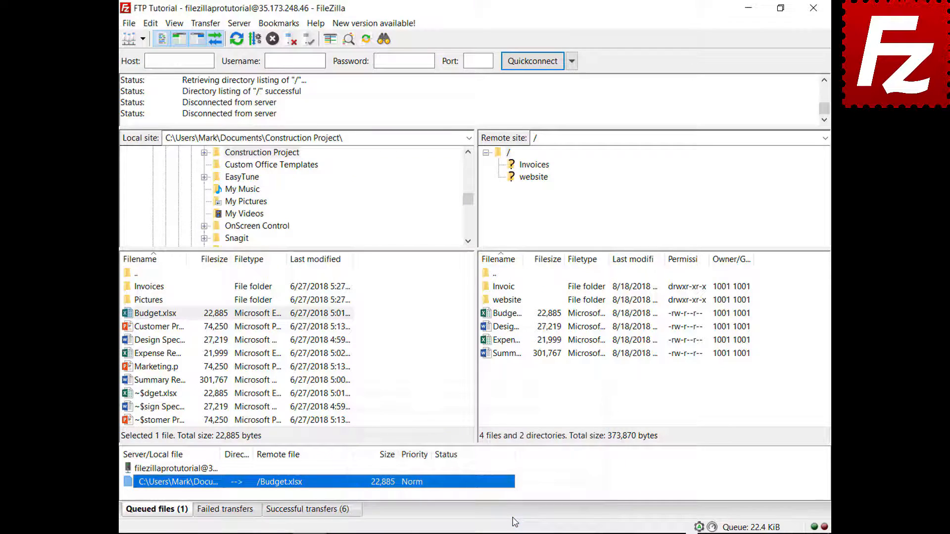
{"action": "right_click", "coordinate": [181, 470]}
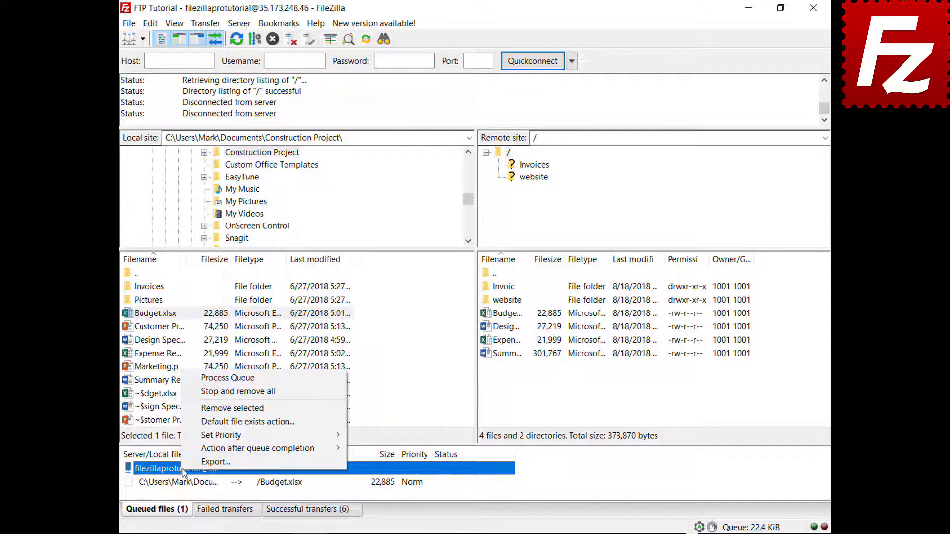
{"action": "left_click", "coordinate": [189, 378]}
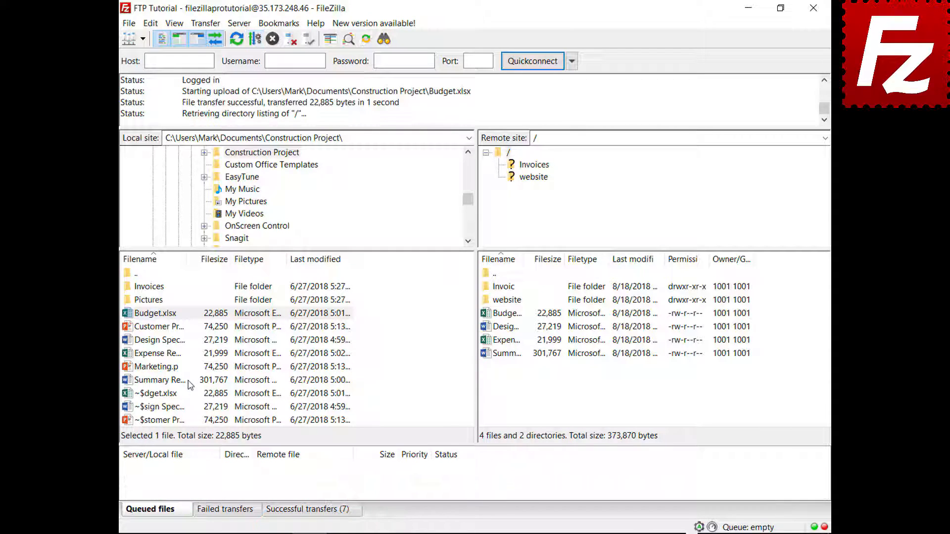
Add the local Marketing.pptx file from Construction Project to the upload queue.
{"action": "left_click", "coordinate": [159, 367]}
{"action": "right_click", "coordinate": [160, 367]}
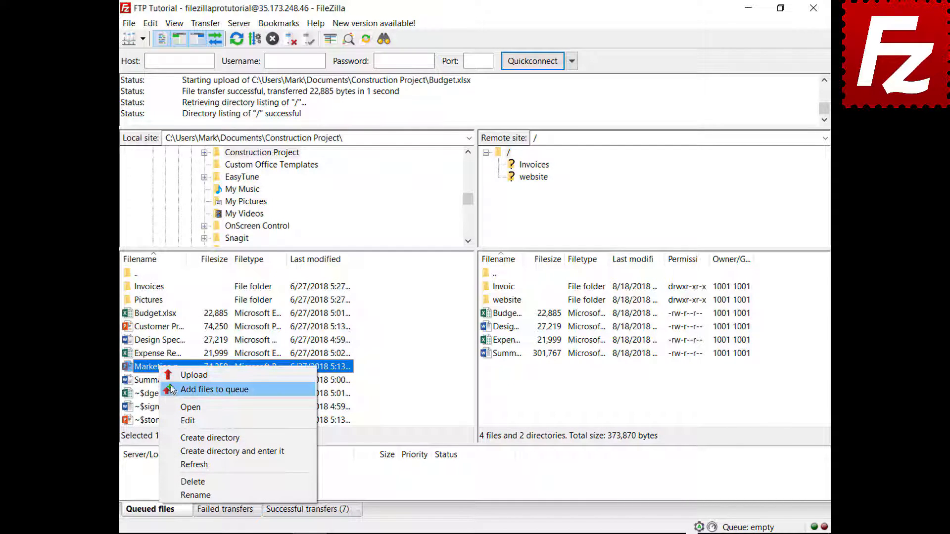
{"action": "left_click", "coordinate": [171, 389]}
Set the action after queue completion to Close FileZilla and bring up the queue actions for the server entry.
{"action": "right_click", "coordinate": [189, 484]}
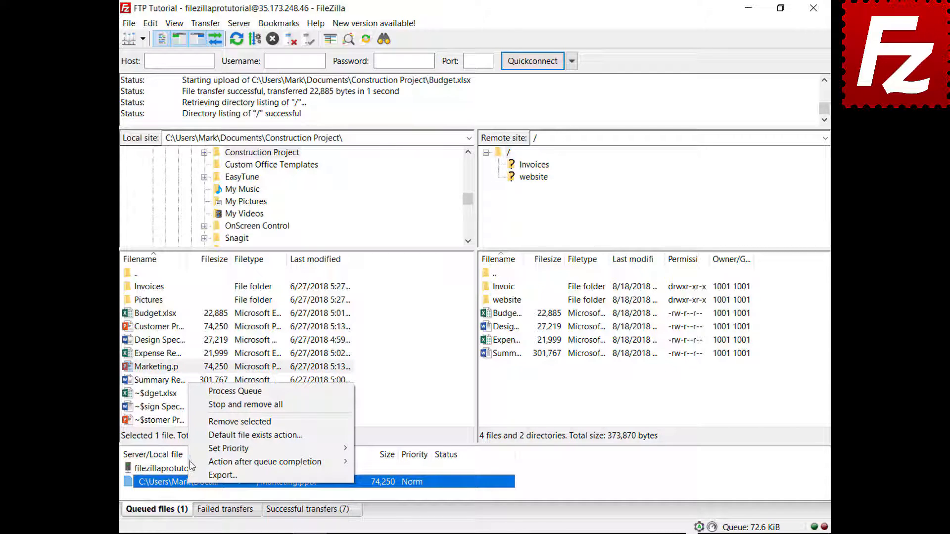
{"action": "mouse_move", "coordinate": [191, 462]}
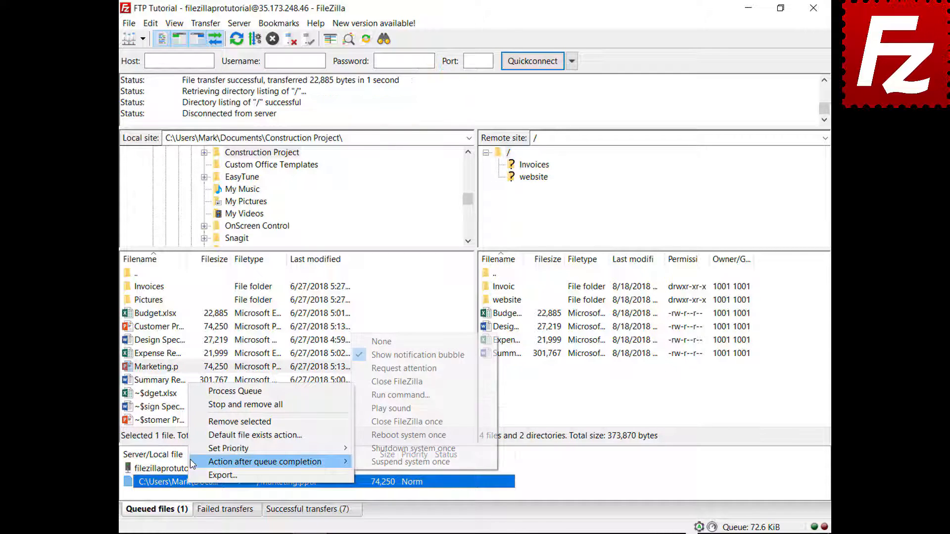
{"action": "left_click", "coordinate": [370, 382]}
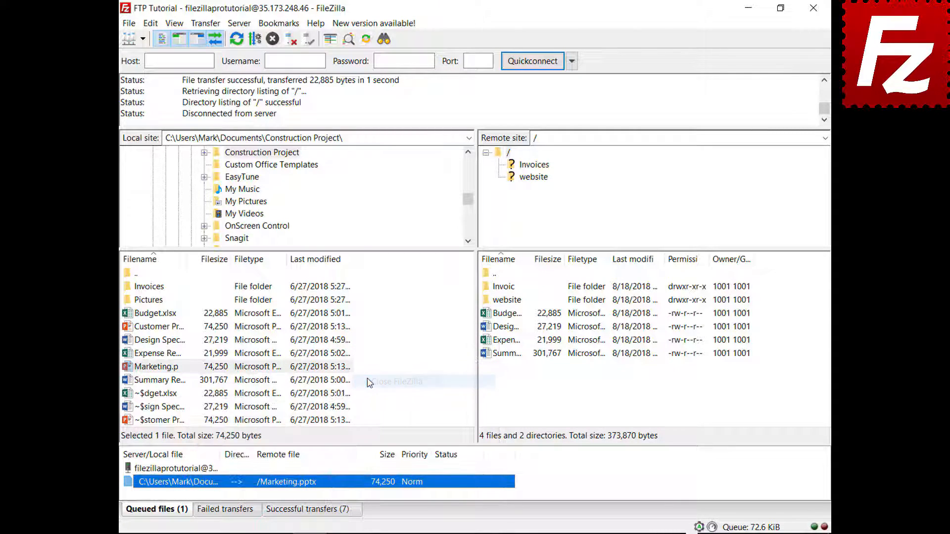
{"action": "right_click", "coordinate": [194, 469]}
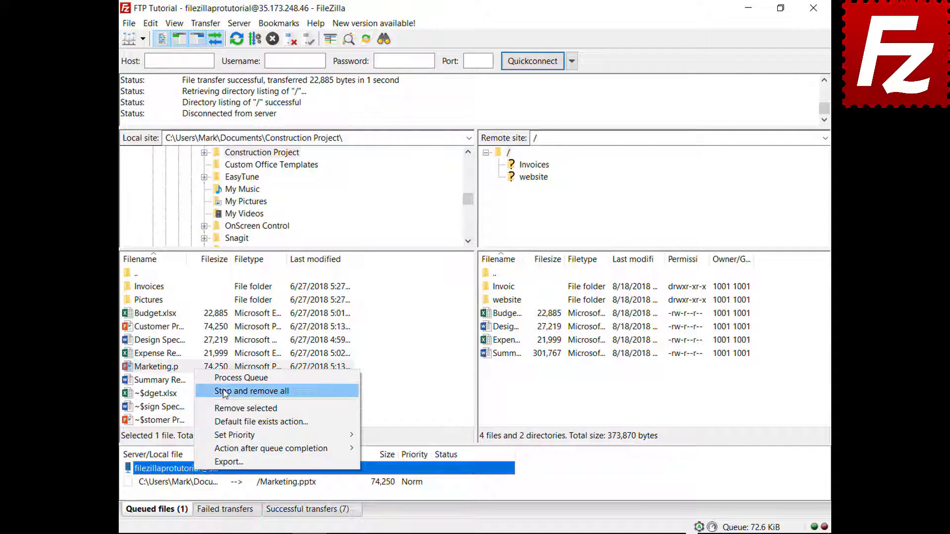
Process the transfer queue to upload the queued Marketing.pptx file to the server.
{"action": "left_click", "coordinate": [235, 379]}
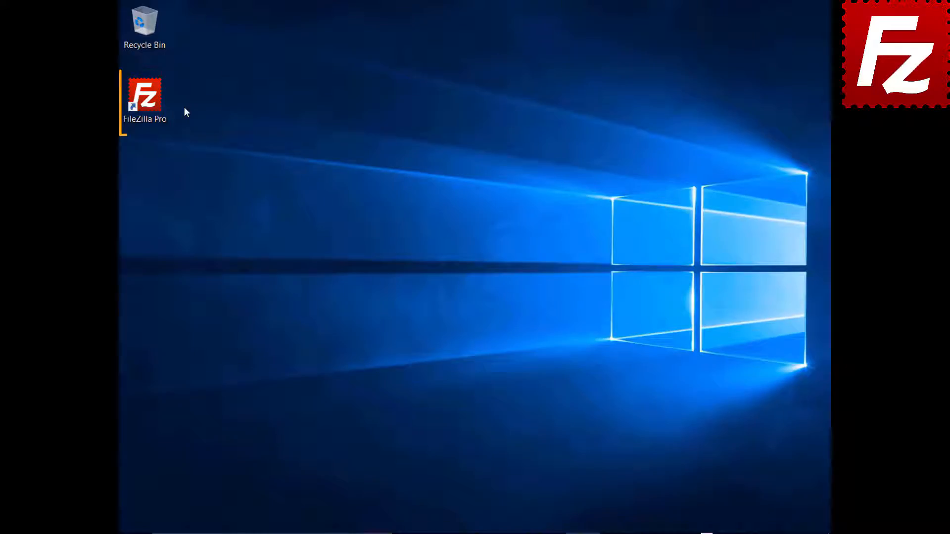
Launch FileZilla Pro and connect to the saved FTP Tutorial site.
{"action": "double_click", "coordinate": [150, 102]}
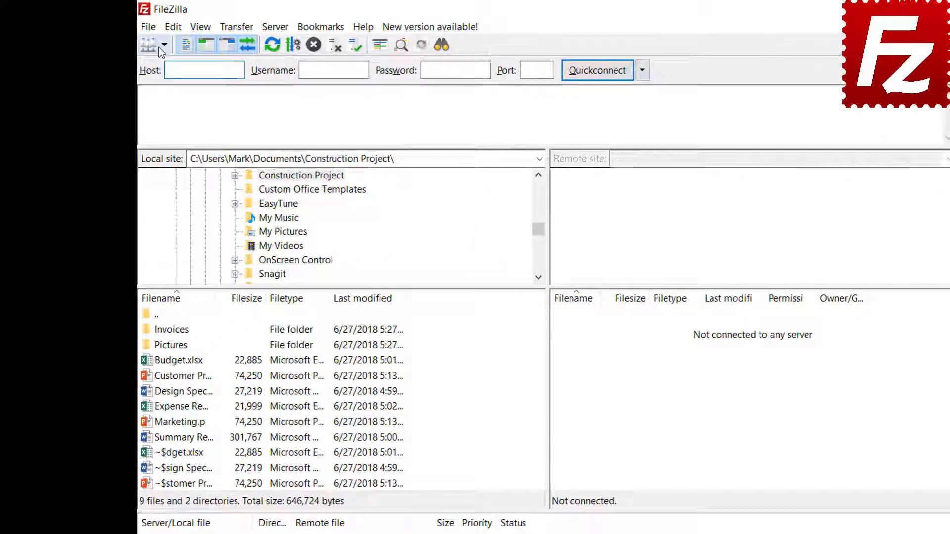
{"action": "left_click", "coordinate": [163, 45]}
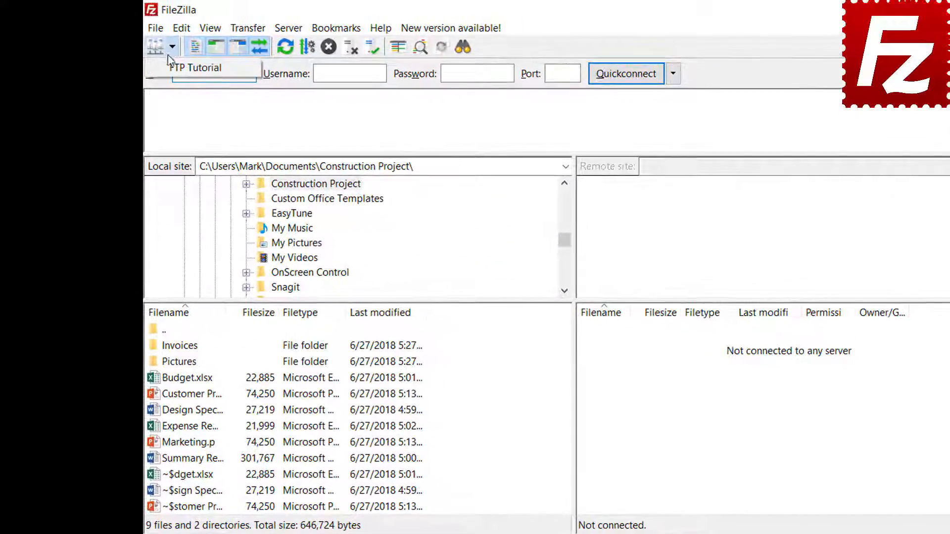
{"action": "left_click", "coordinate": [174, 68]}
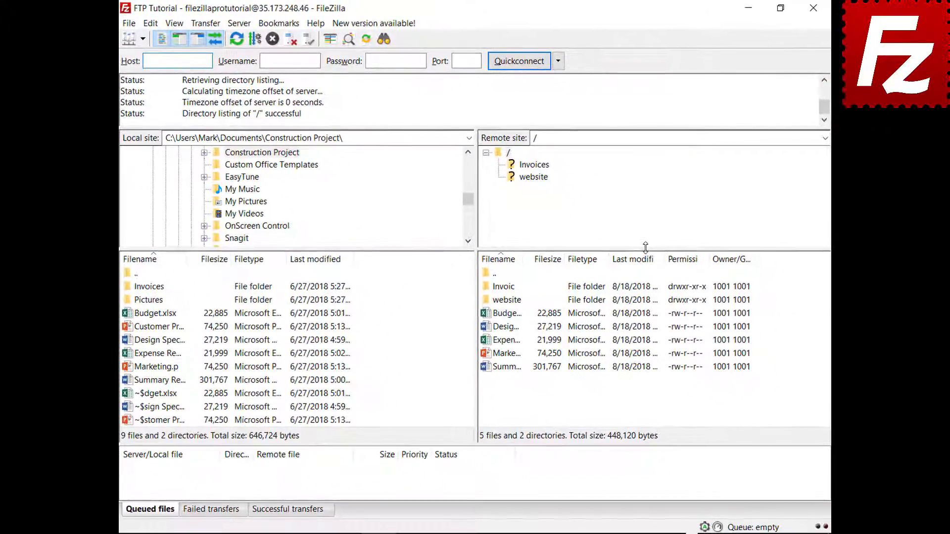
Add the local Pictures folder to the transfer queue and close FileZilla.
{"action": "right_click", "coordinate": [156, 304]}
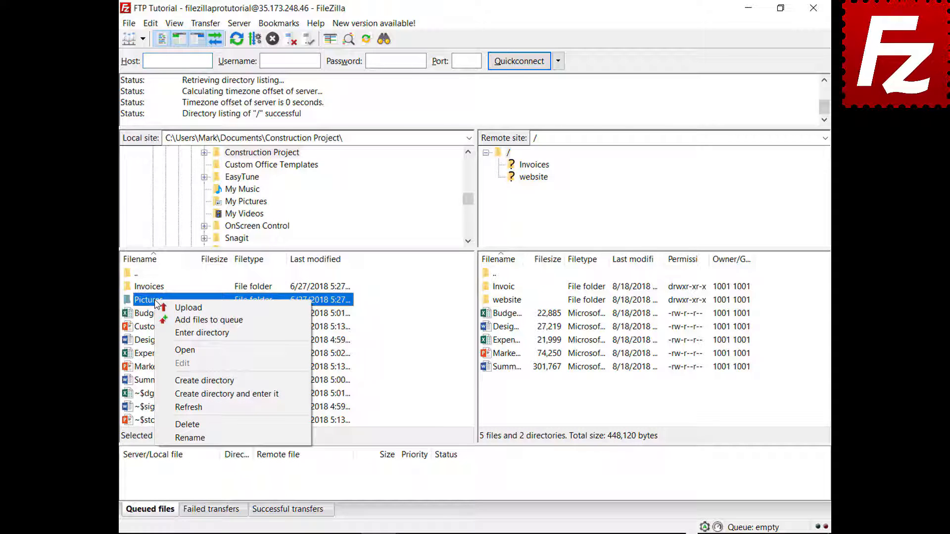
{"action": "left_click", "coordinate": [164, 320]}
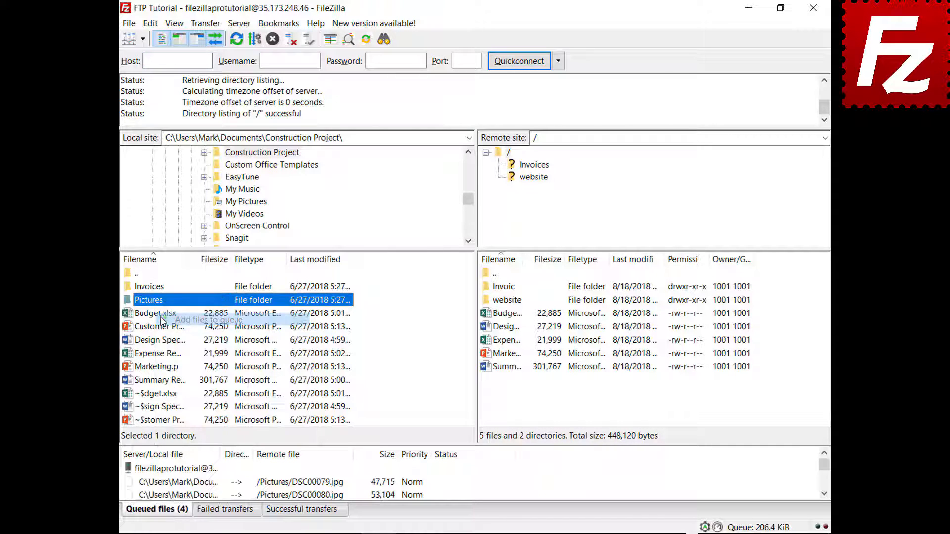
{"action": "left_click", "coordinate": [813, 8]}
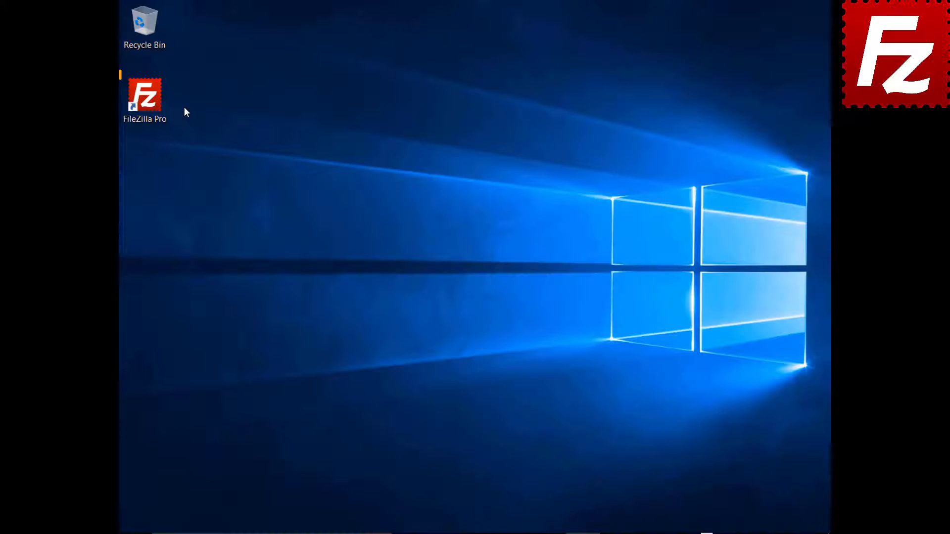
Relaunch FileZilla Pro and process the saved queue of files from the Pictures folder.
{"action": "double_click", "coordinate": [152, 104]}
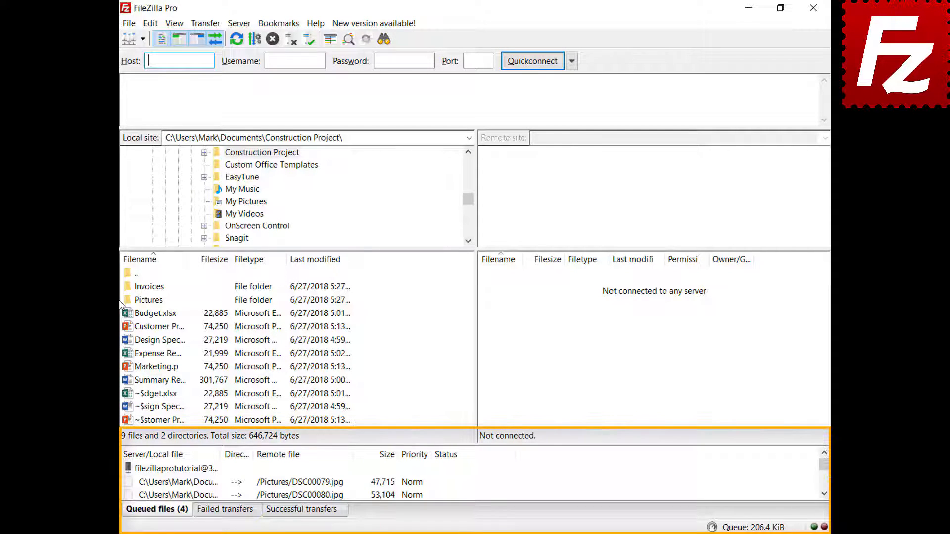
{"action": "right_click", "coordinate": [188, 471]}
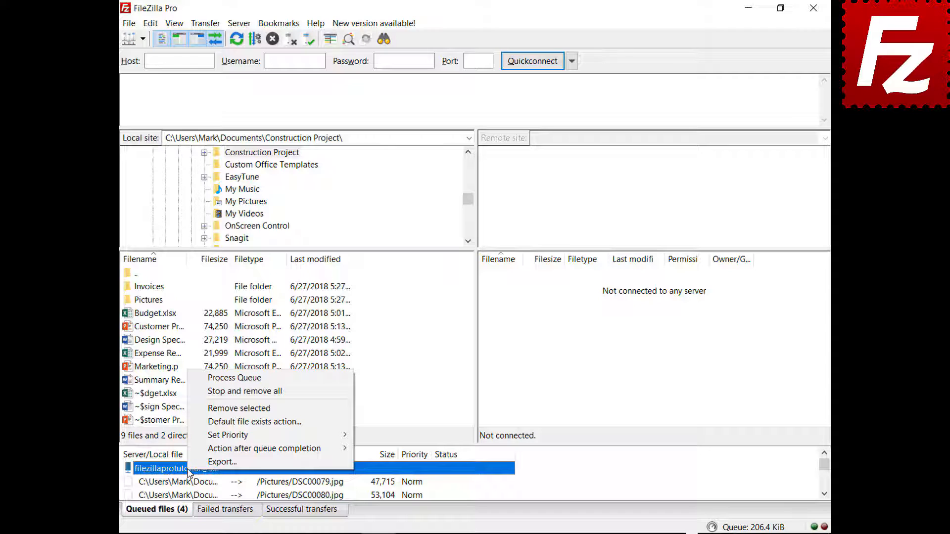
{"action": "left_click", "coordinate": [208, 378]}
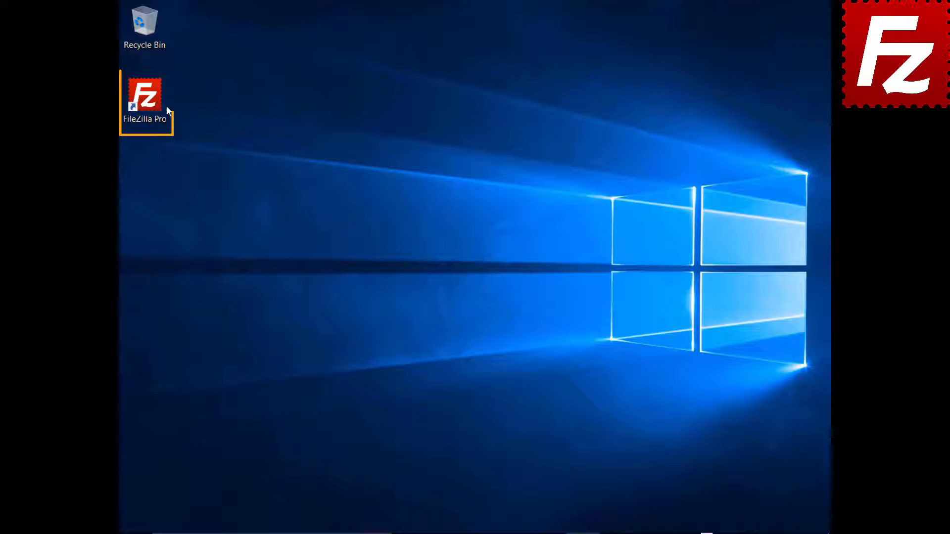
Start FileZilla Pro and connect to the saved FTP Tutorial site.
{"action": "double_click", "coordinate": [150, 102]}
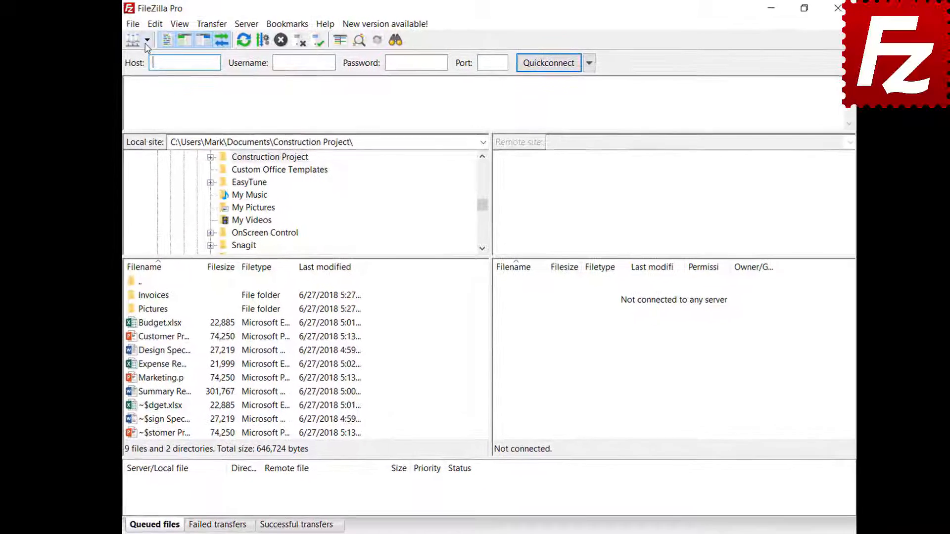
{"action": "left_click", "coordinate": [148, 38]}
{"action": "left_click", "coordinate": [168, 65]}
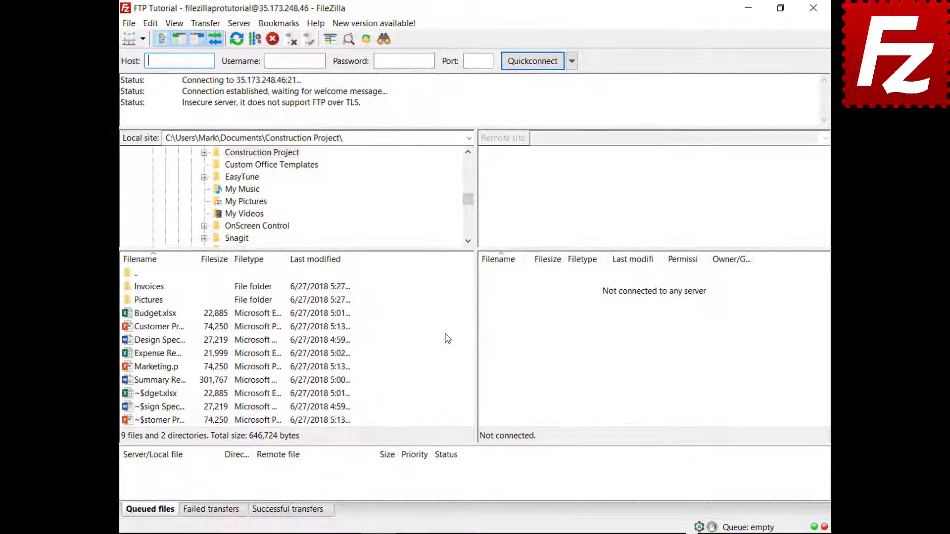
Add the local Marketing.pptx file to the queue and clear the queue with Stop and remove all.
{"action": "right_click", "coordinate": [153, 371]}
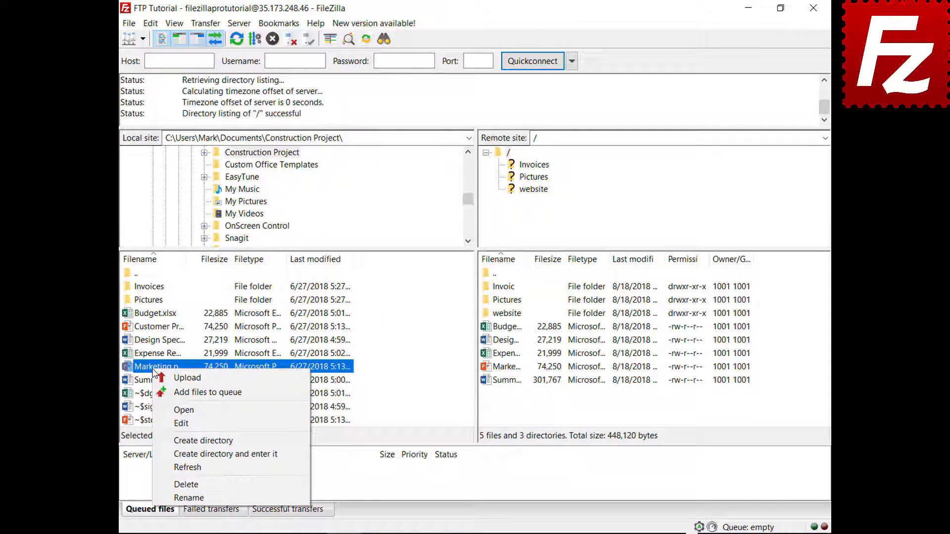
{"action": "left_click", "coordinate": [168, 391]}
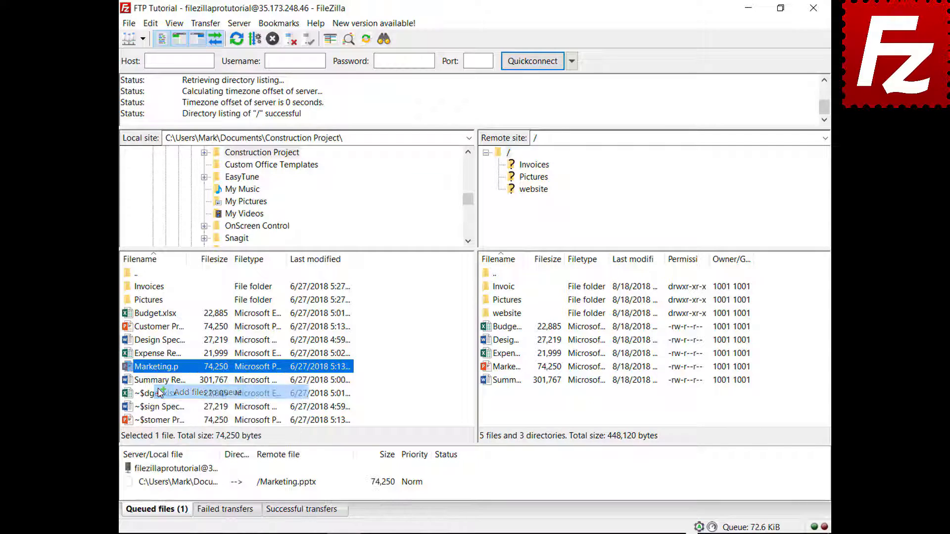
{"action": "right_click", "coordinate": [190, 482]}
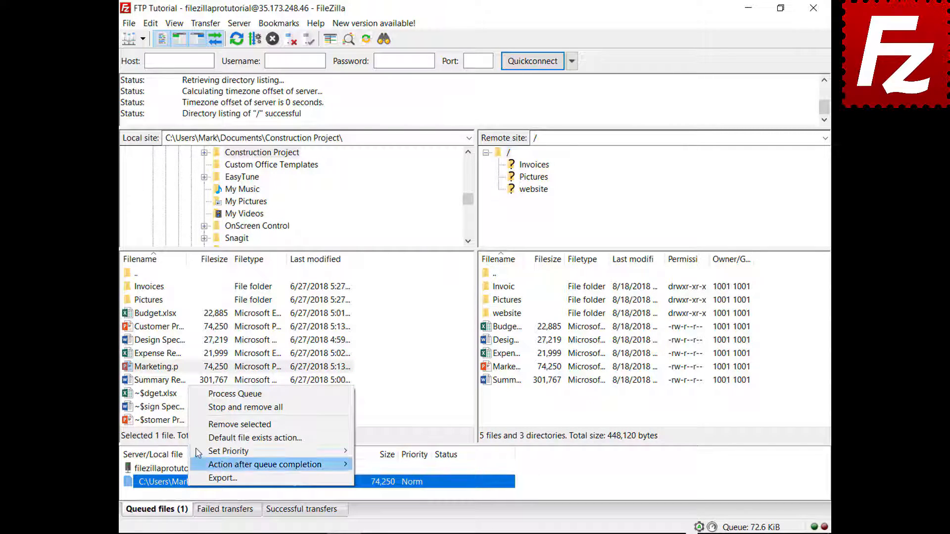
{"action": "left_click", "coordinate": [242, 407]}
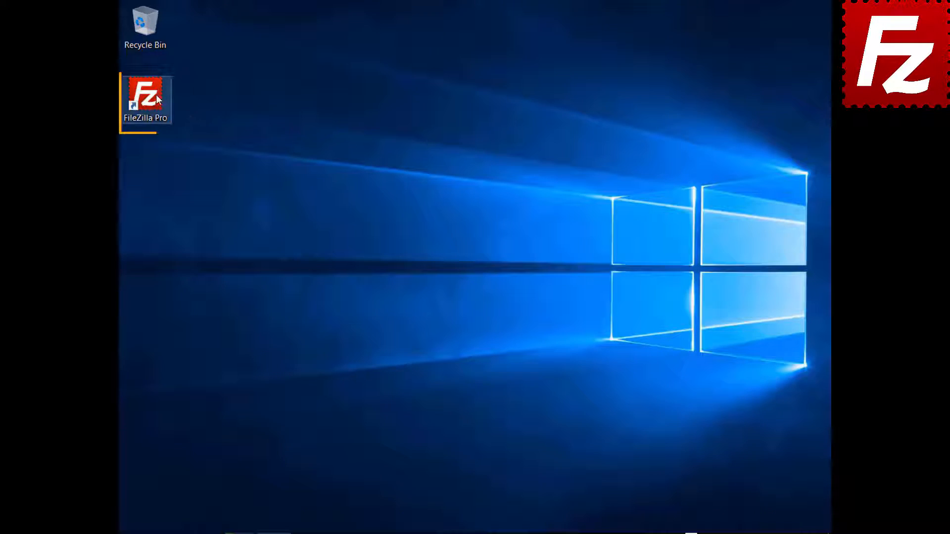
Open FileZilla Pro and connect to the saved FTP Tutorial site.
{"action": "double_click", "coordinate": [157, 97]}
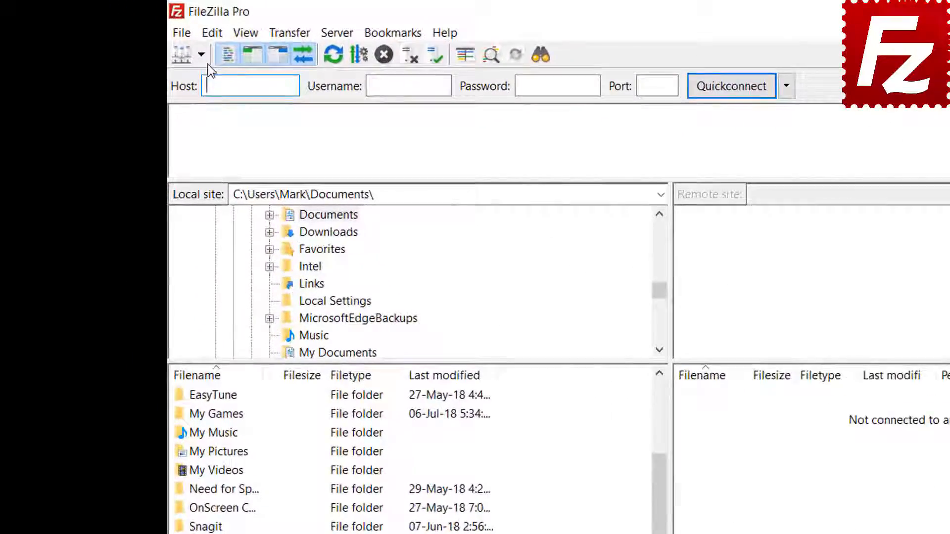
{"action": "left_click", "coordinate": [143, 39]}
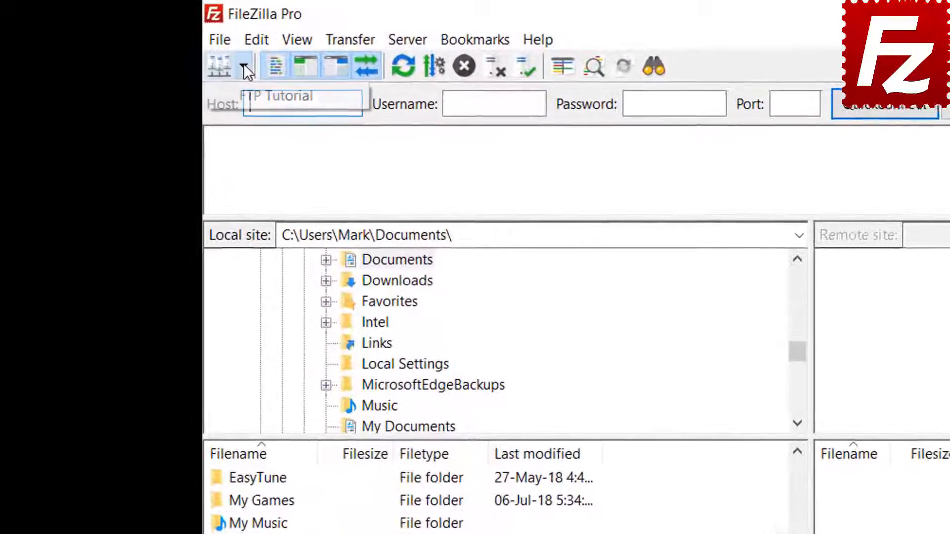
{"action": "left_click", "coordinate": [256, 95]}
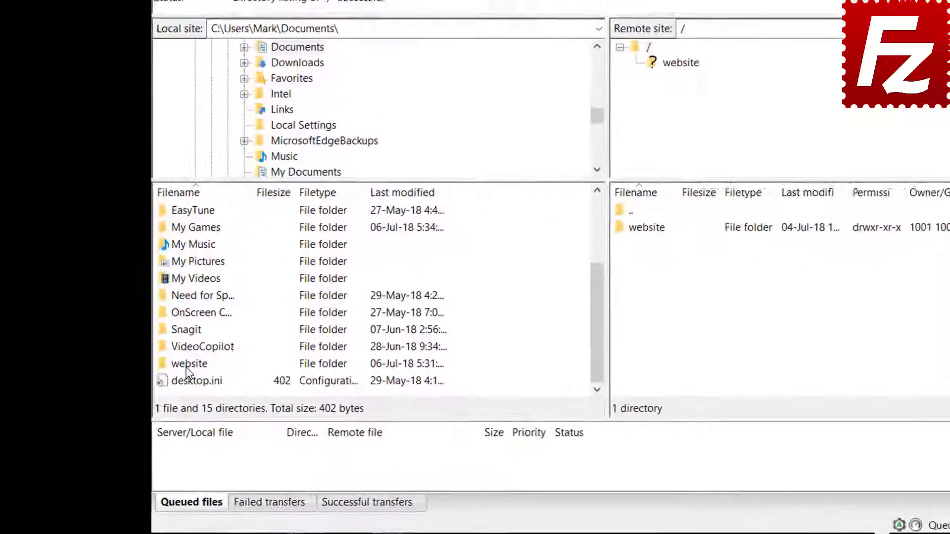
Open the website folder on both the local site and the remote site.
{"action": "double_click", "coordinate": [149, 401]}
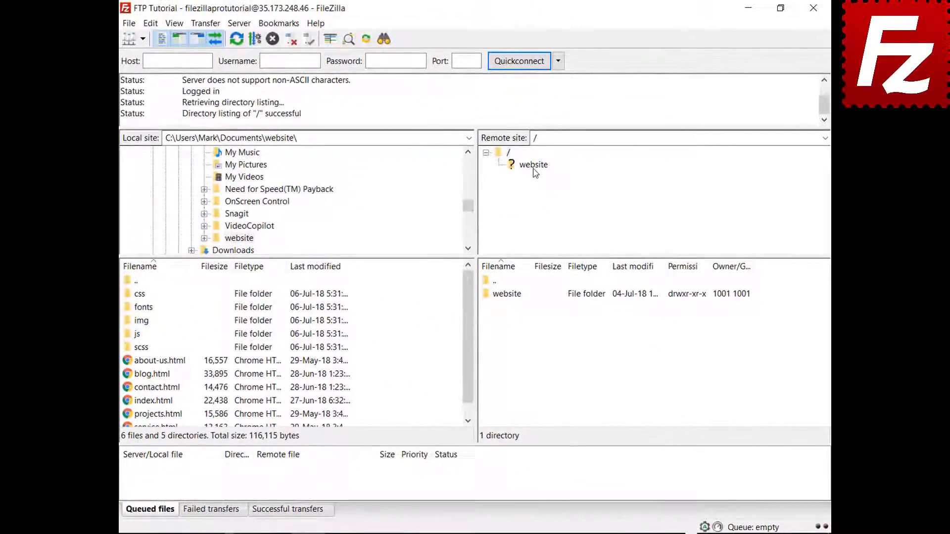
{"action": "left_click", "coordinate": [541, 159]}
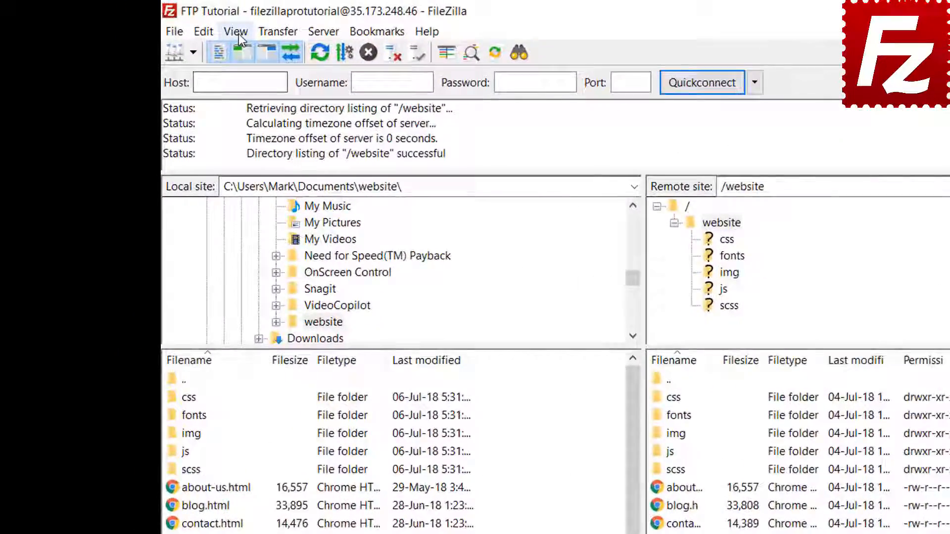
Enable directory comparison by modification time for the website folders and look through the compared files.
{"action": "left_click", "coordinate": [175, 25]}
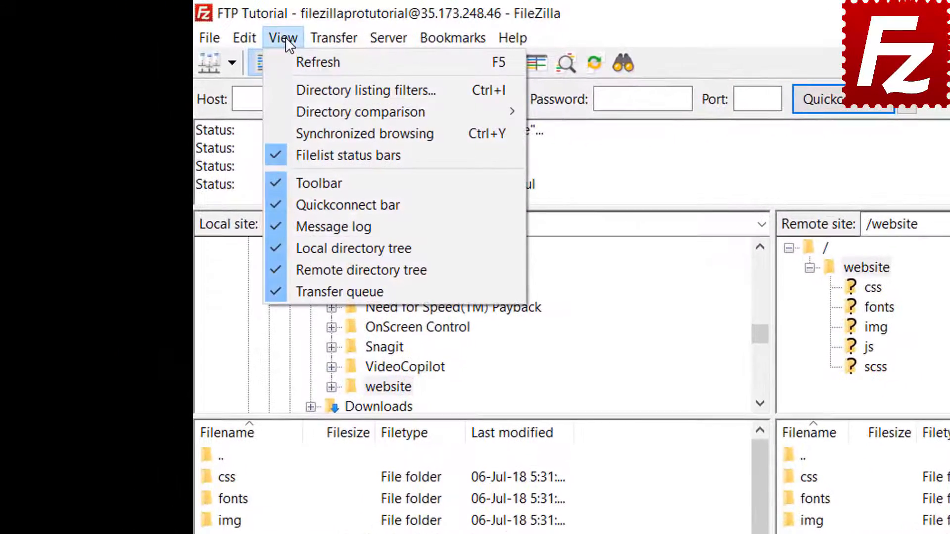
{"action": "mouse_move", "coordinate": [301, 110]}
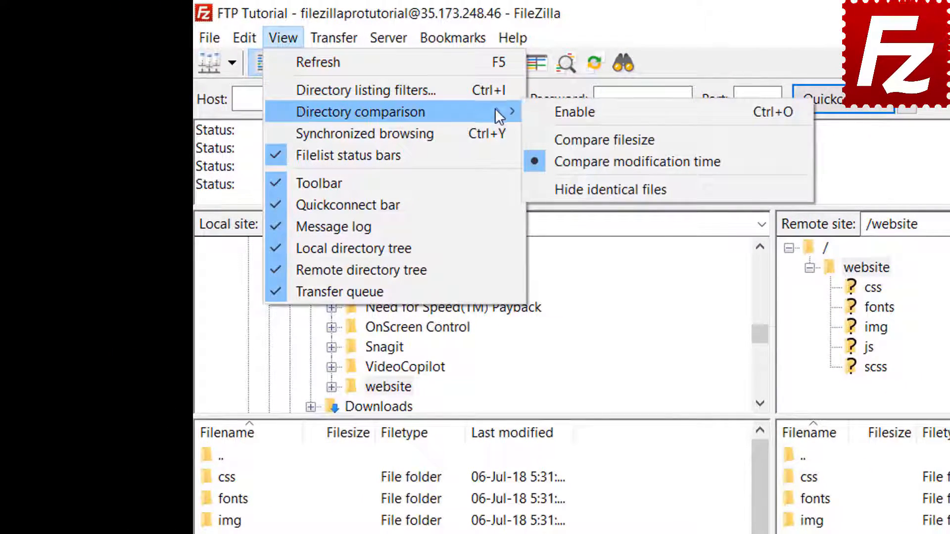
{"action": "left_click", "coordinate": [544, 110]}
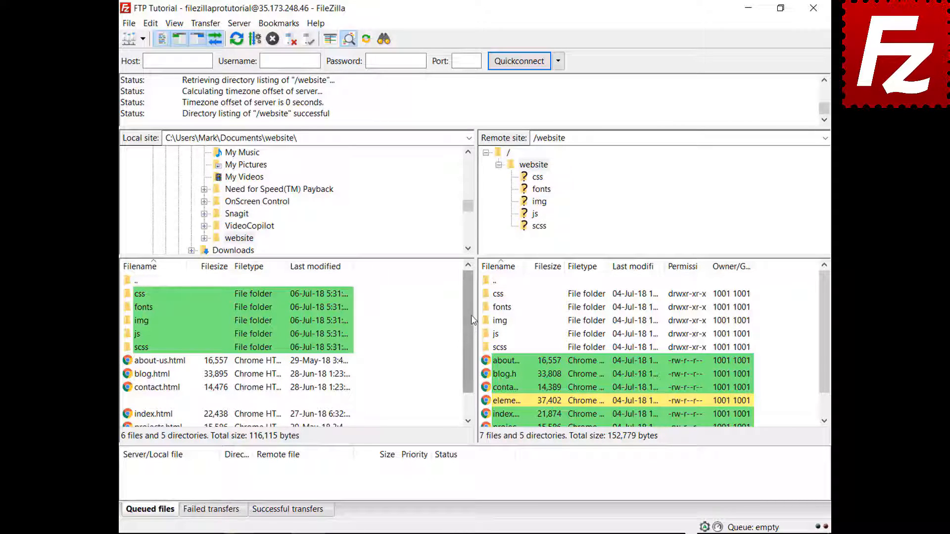
{"action": "left_click_drag", "start_coordinate": [469, 324], "coordinate": [469, 357]}
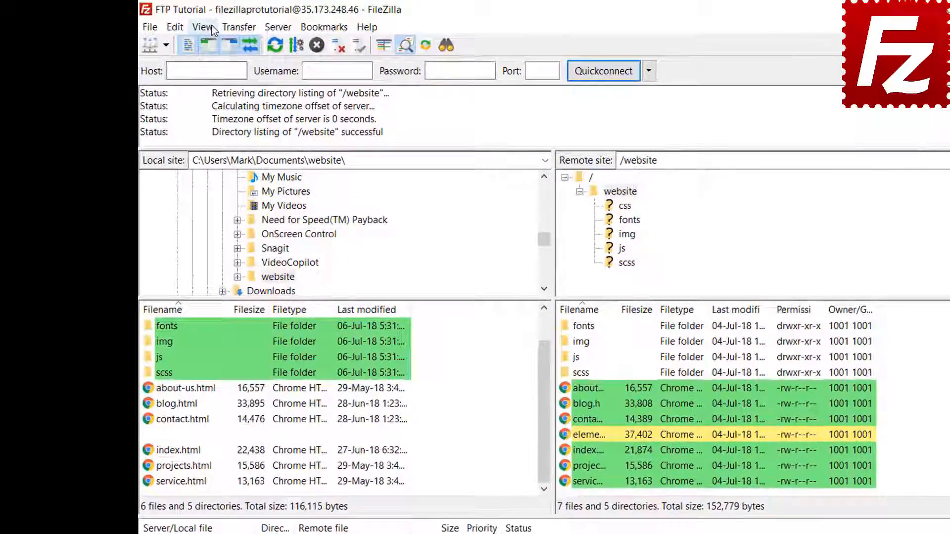
Switch the directory comparison of the website folders to Compare filesize.
{"action": "left_click", "coordinate": [175, 23]}
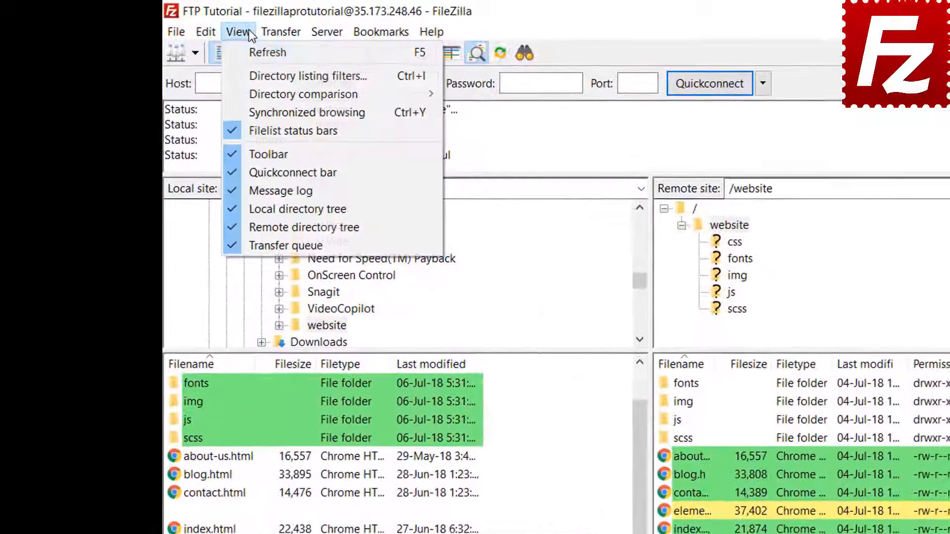
{"action": "mouse_move", "coordinate": [266, 91]}
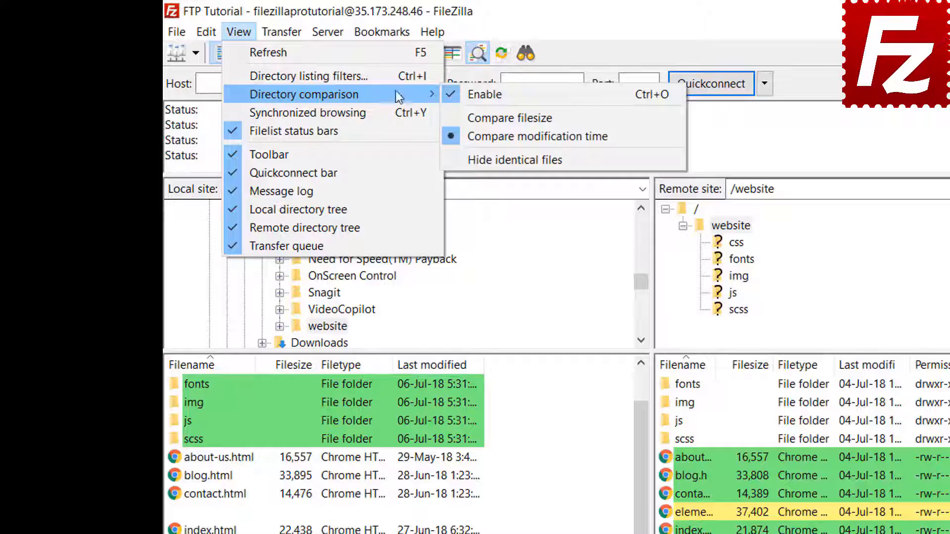
{"action": "left_click", "coordinate": [505, 116]}
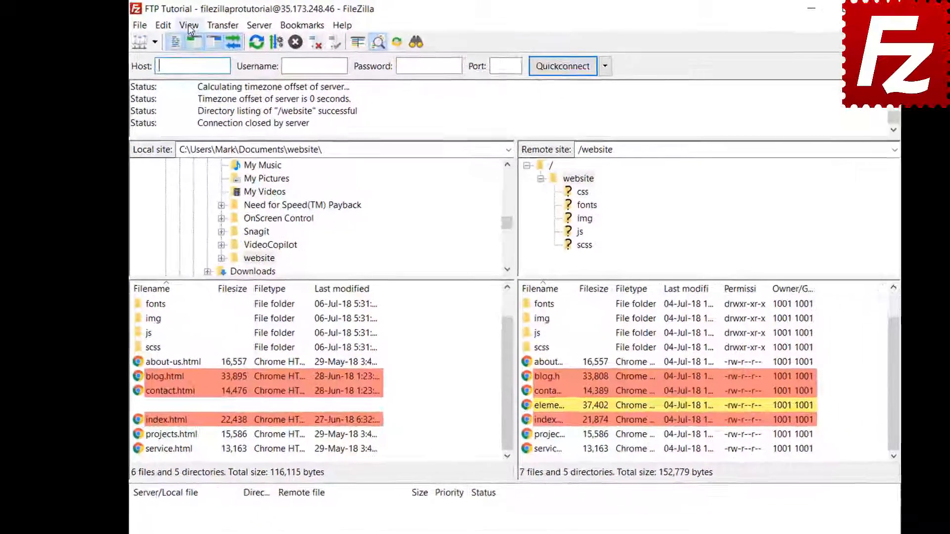
Turn on synchronized browsing and browse the website subfolders, opening css on the local site and img on the remote site.
{"action": "left_click", "coordinate": [175, 23]}
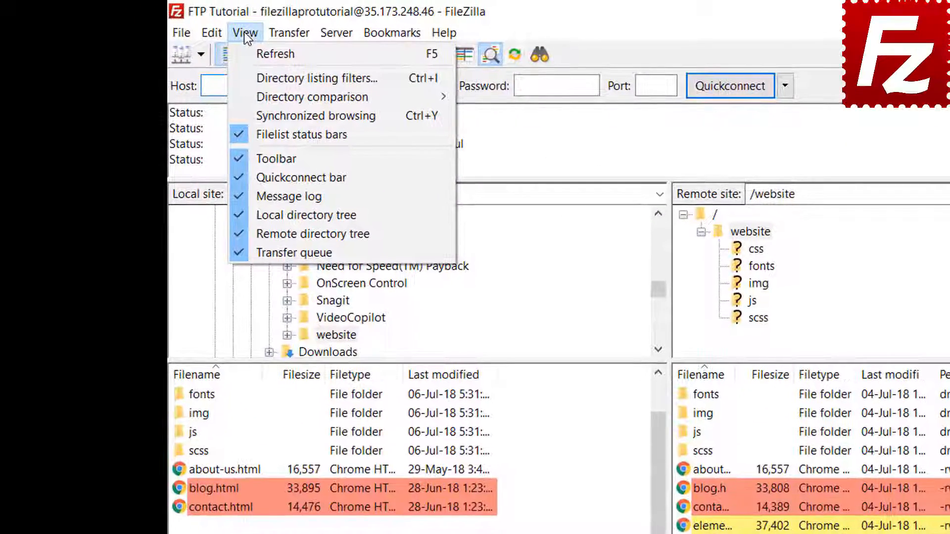
{"action": "left_click", "coordinate": [277, 116]}
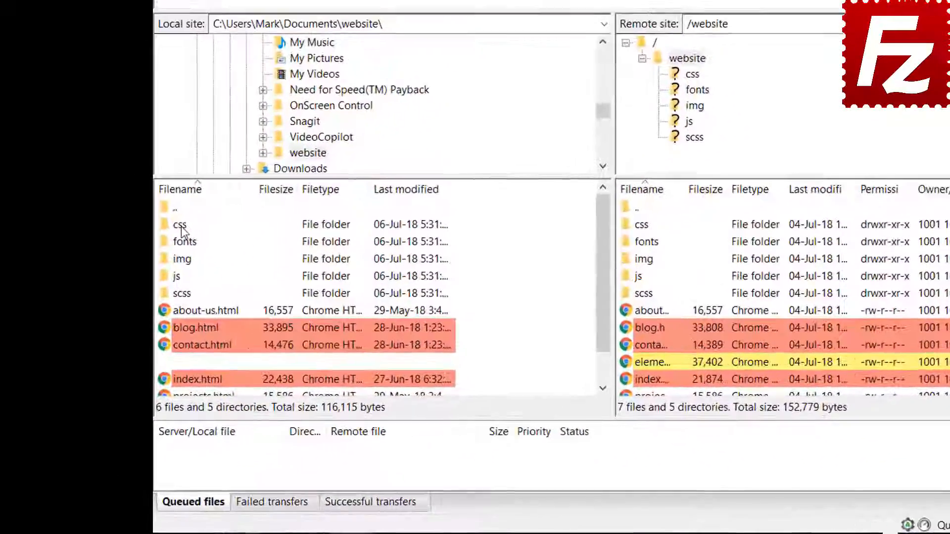
{"action": "left_click", "coordinate": [142, 291]}
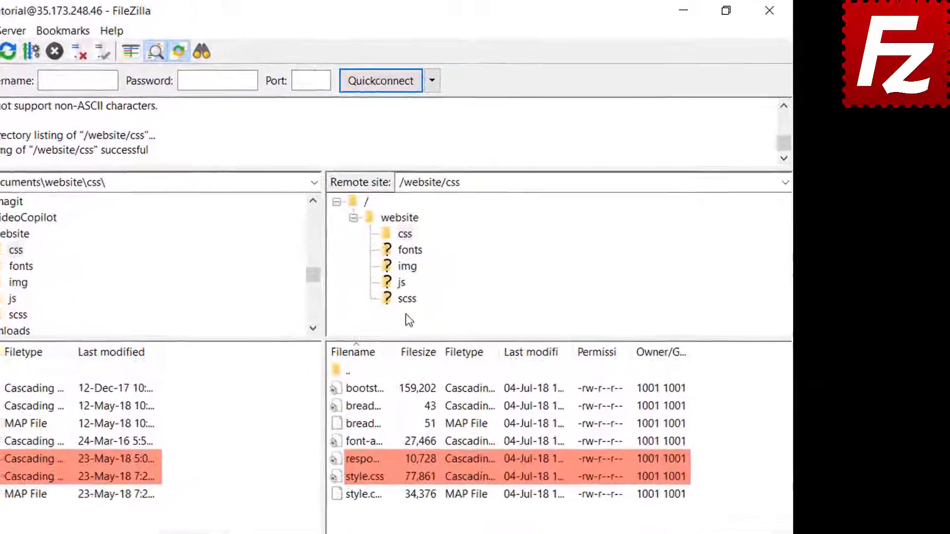
{"action": "left_click", "coordinate": [407, 266]}
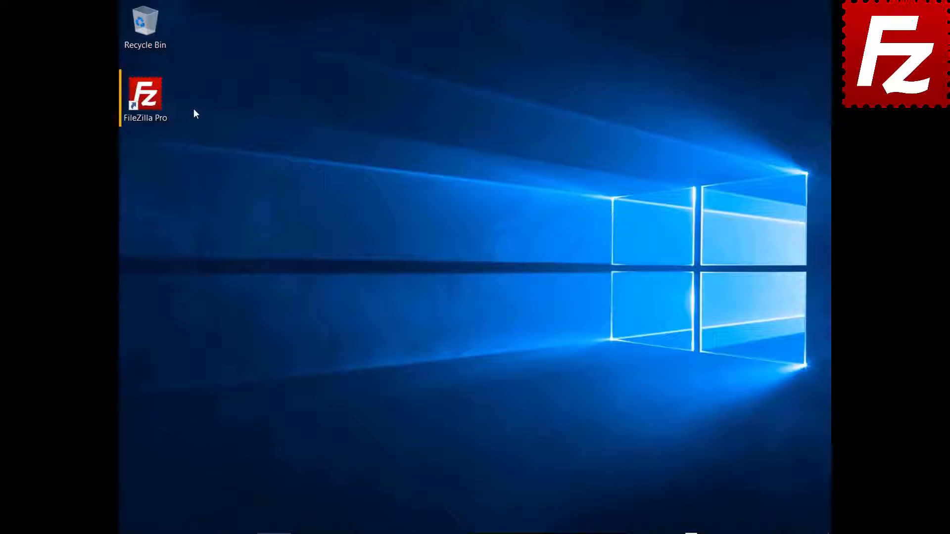
Launch FileZilla Pro and connect to the saved FTP Tutorial site.
{"action": "double_click", "coordinate": [151, 99]}
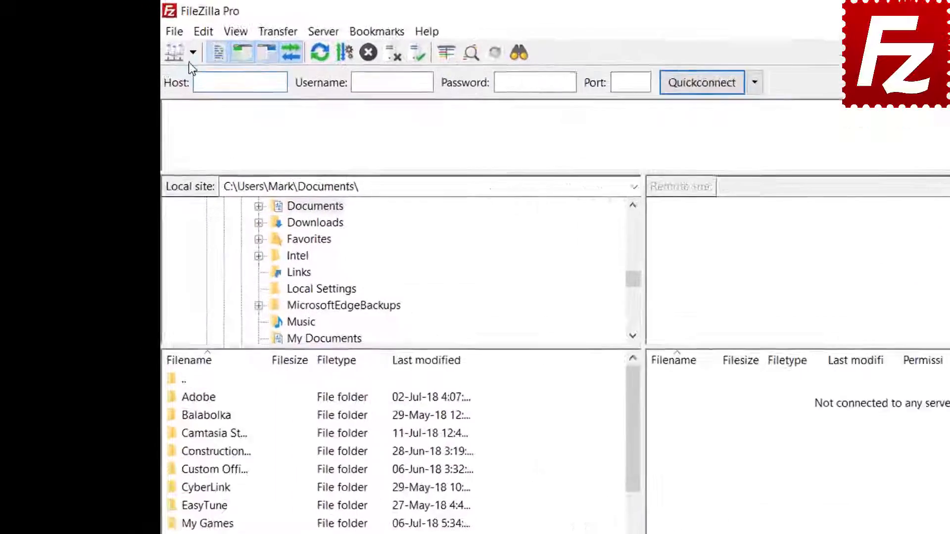
{"action": "left_click", "coordinate": [143, 39]}
{"action": "left_click", "coordinate": [145, 56]}
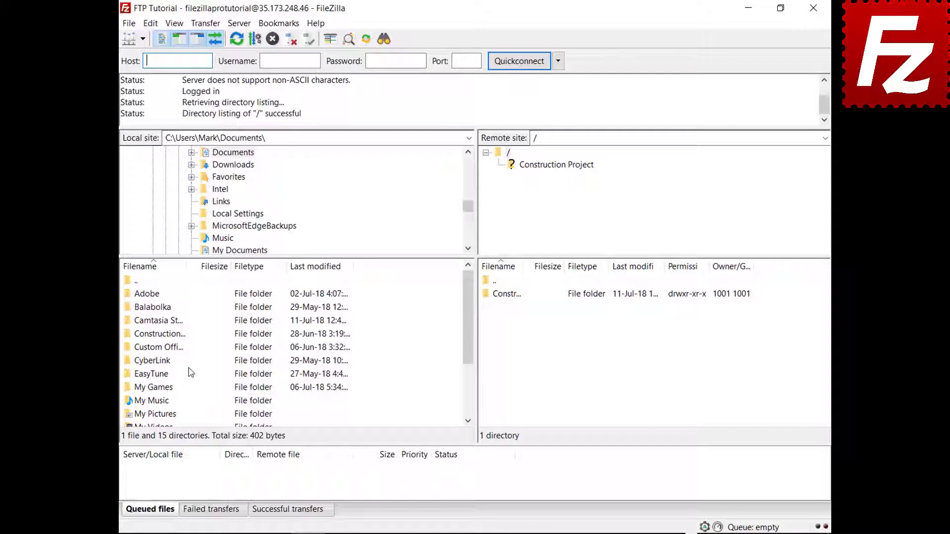
Open the Construction Project folder on the local site.
{"action": "double_click", "coordinate": [163, 334]}
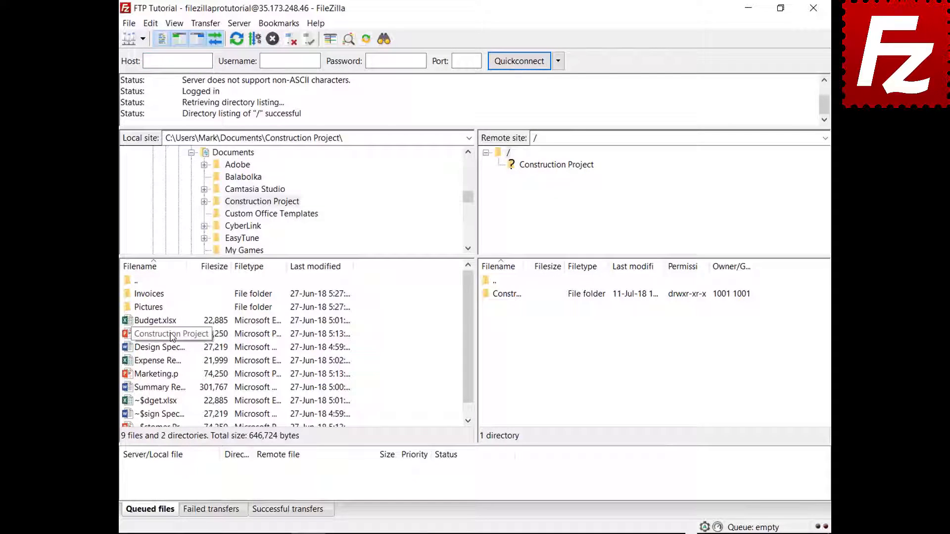
Open the Construction Project folder on the remote site and bring up the directory listing filters.
{"action": "double_click", "coordinate": [517, 295]}
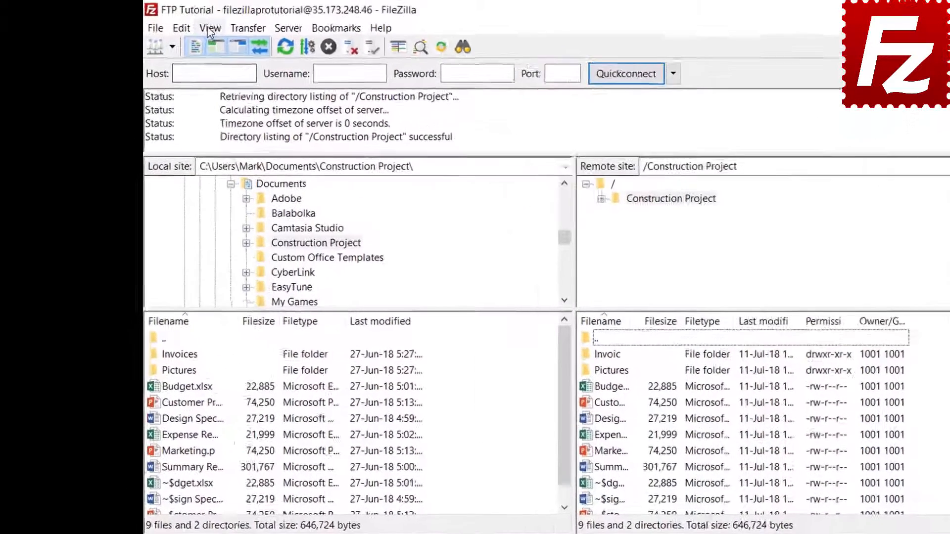
{"action": "left_click", "coordinate": [173, 24]}
{"action": "left_click", "coordinate": [270, 84]}
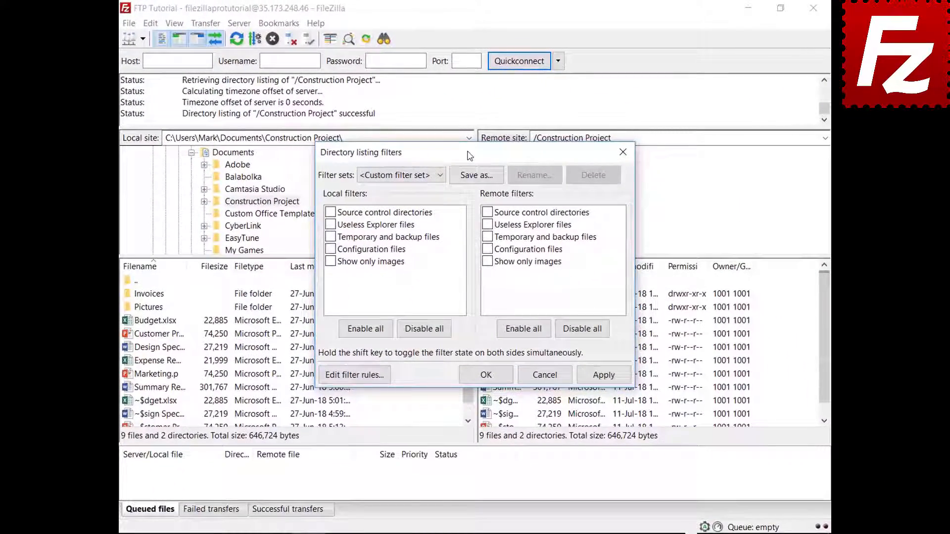
{"action": "left_click_drag", "start_coordinate": [469, 156], "coordinate": [467, 37]}
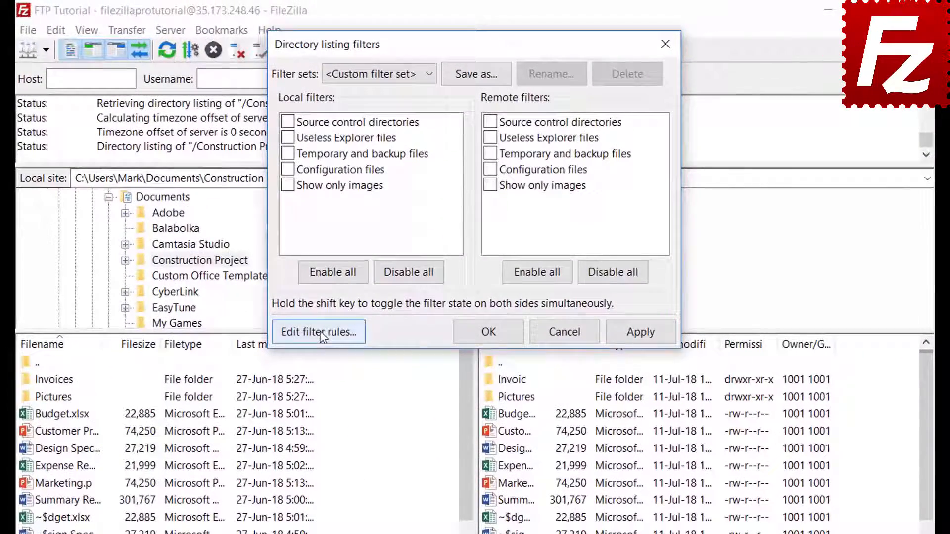
Create a new filter rule named Microsoft Office Temporaries.
{"action": "left_click", "coordinate": [356, 260]}
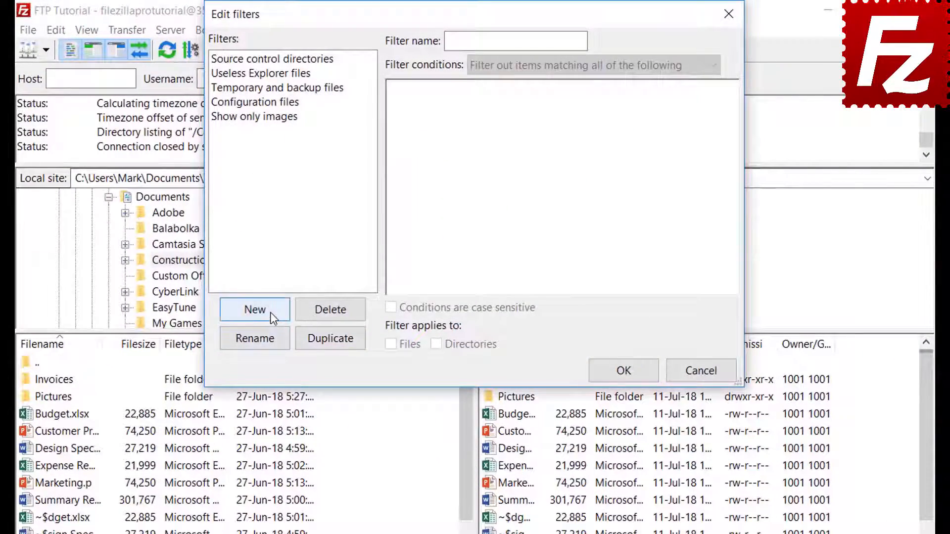
{"action": "left_click", "coordinate": [270, 313]}
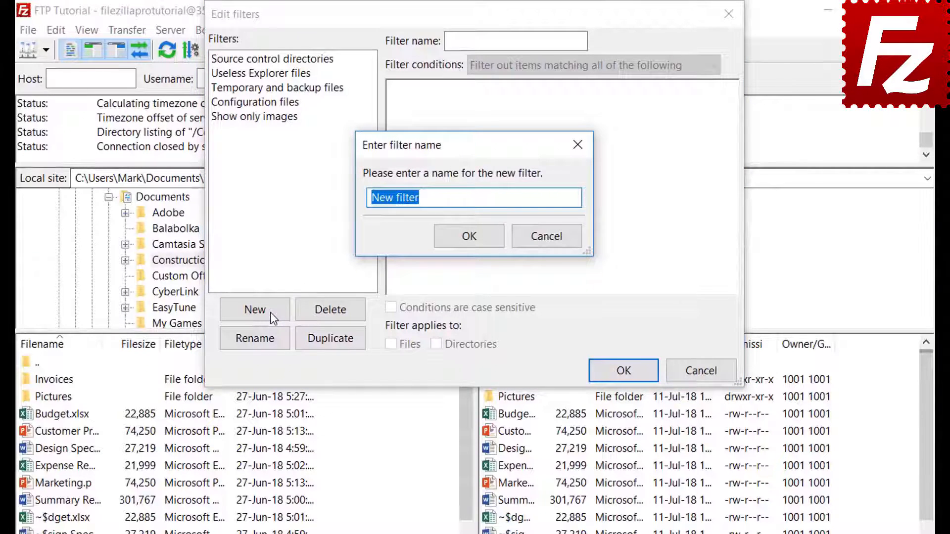
{"action": "key", "text": "BackSpace"}
{"action": "type", "text": "Microsof"}
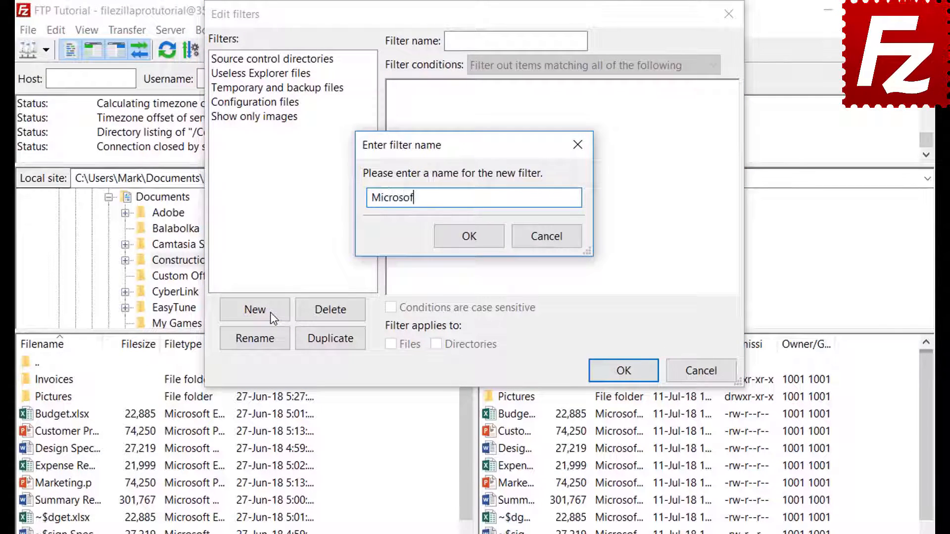
{"action": "type", "text": "t Office Temporari"}
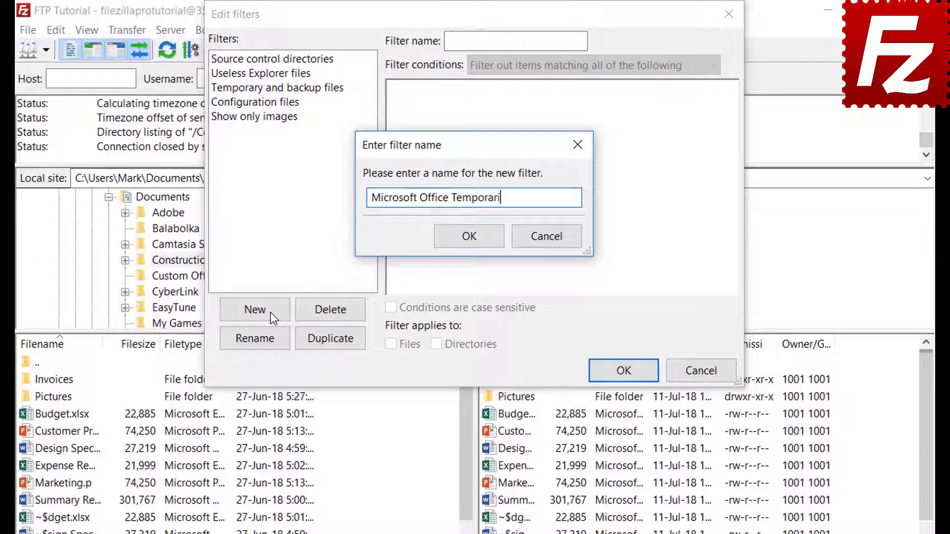
{"action": "type", "text": "es"}
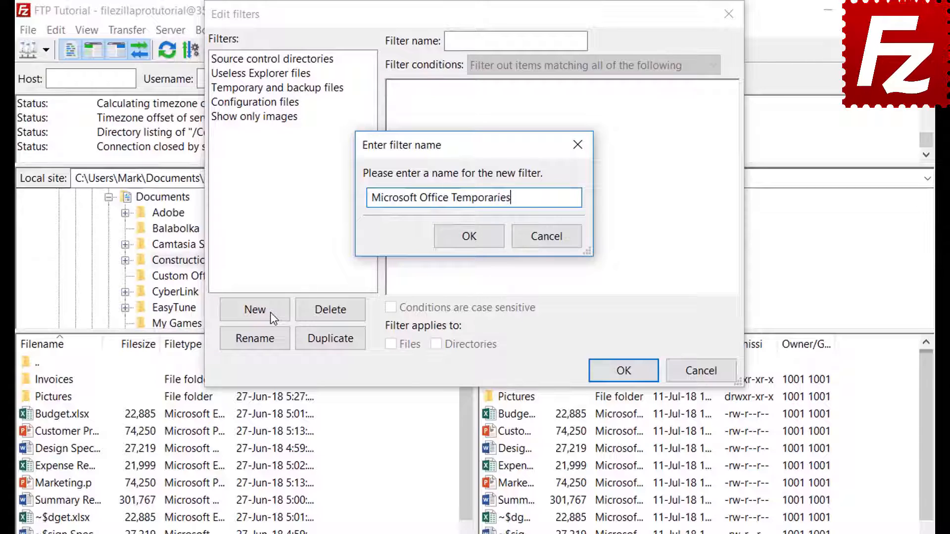
{"action": "left_click", "coordinate": [472, 240]}
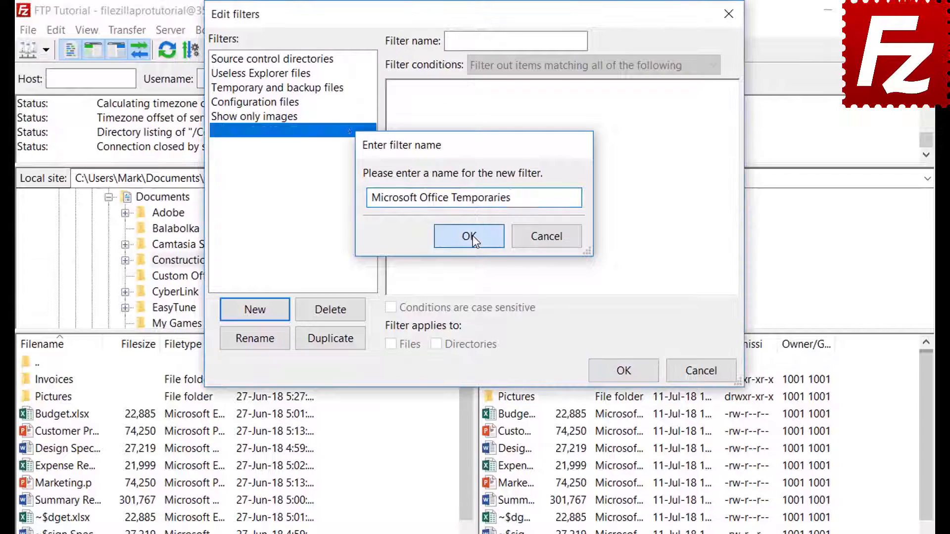
Examine the filter's match options, try a Filesize condition and review its comparison operators.
{"action": "left_click", "coordinate": [520, 63]}
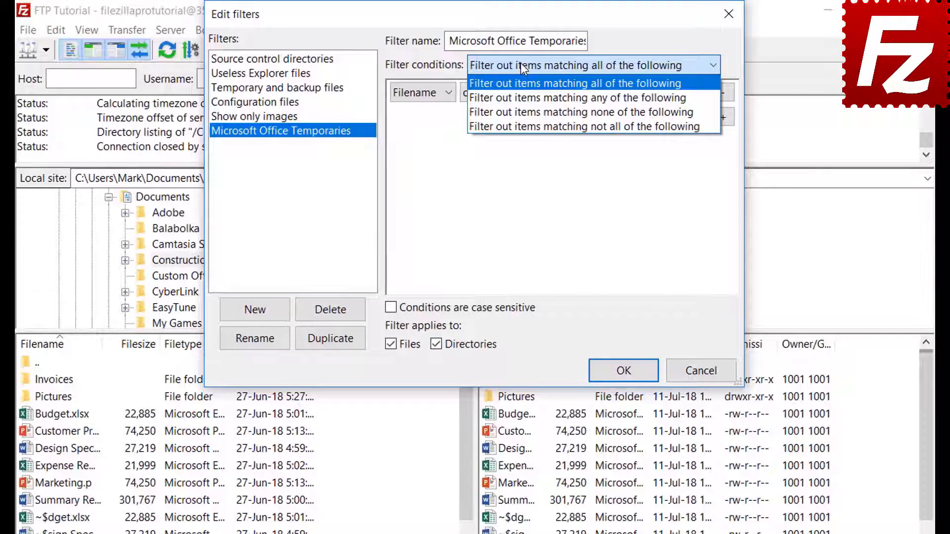
{"action": "left_click", "coordinate": [520, 63]}
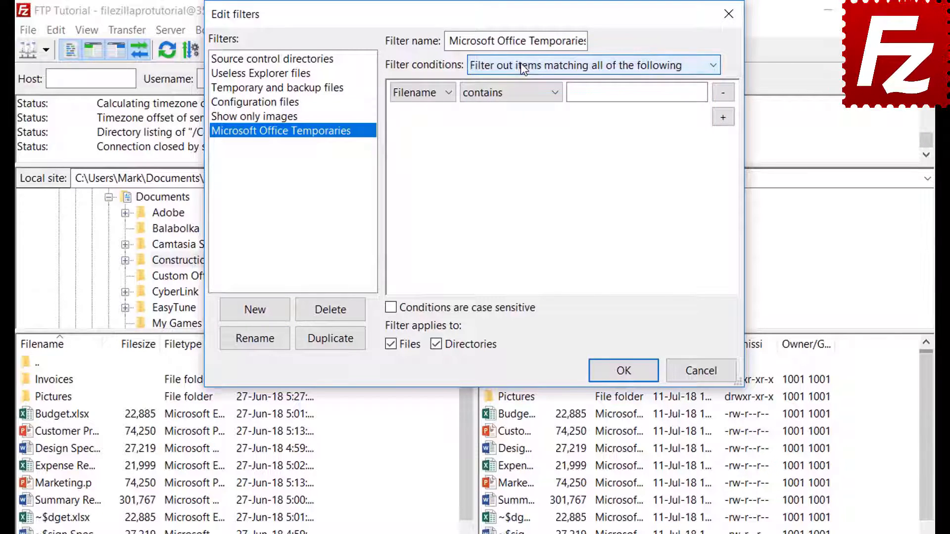
{"action": "left_click", "coordinate": [422, 93]}
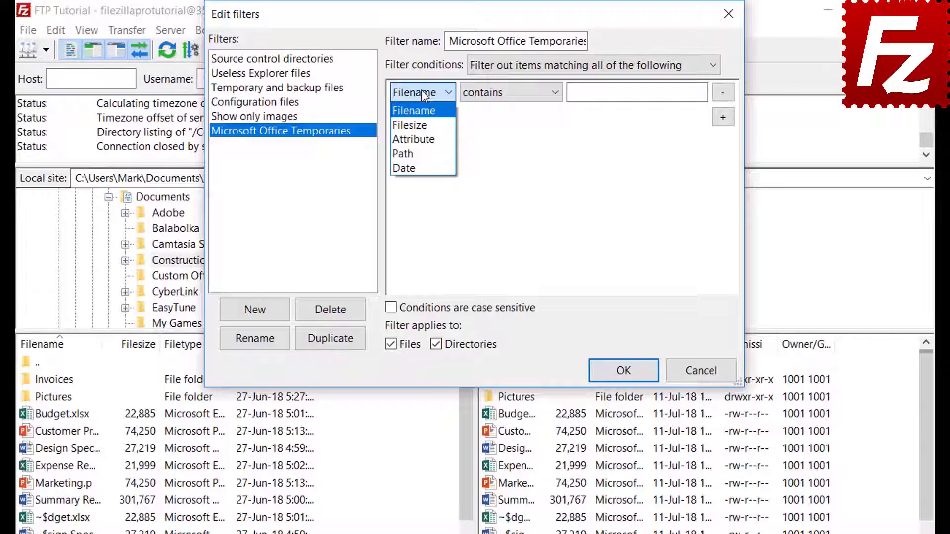
{"action": "left_click", "coordinate": [423, 124]}
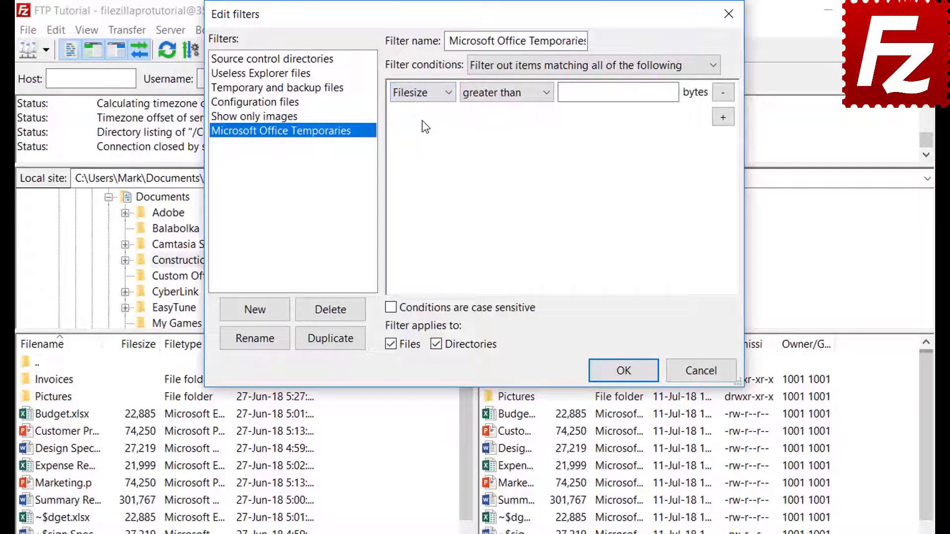
{"action": "left_click", "coordinate": [498, 95]}
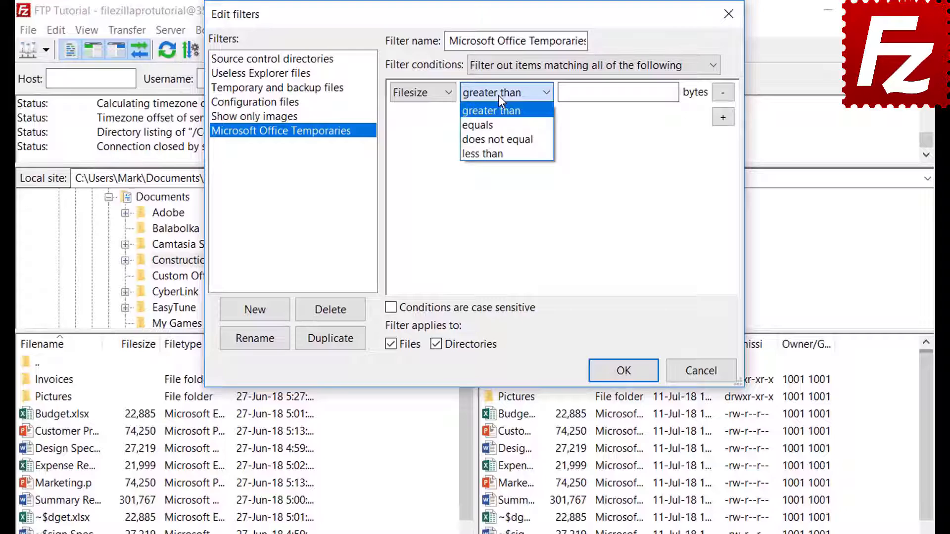
{"action": "left_click", "coordinate": [498, 95]}
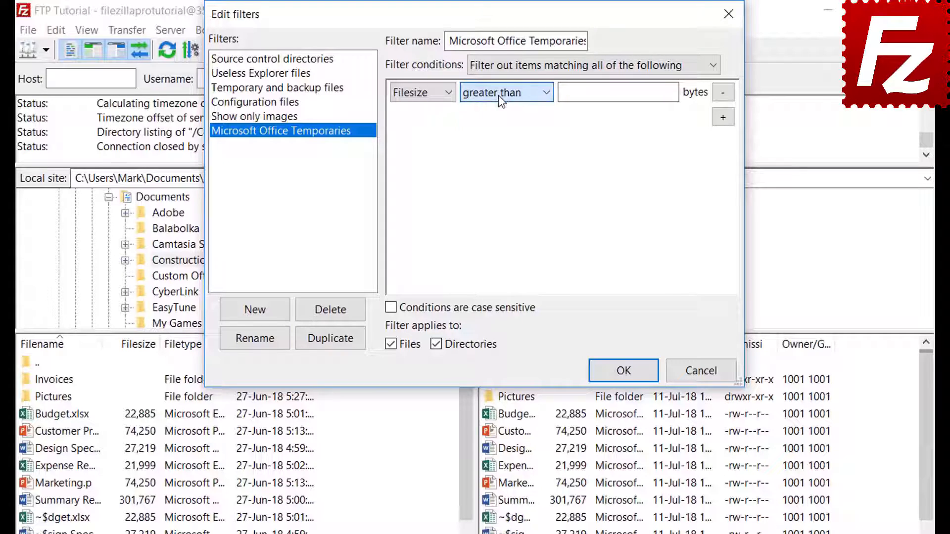
Try an Attribute condition and review the available attributes and their set or unset states.
{"action": "left_click", "coordinate": [423, 97]}
{"action": "left_click", "coordinate": [423, 136]}
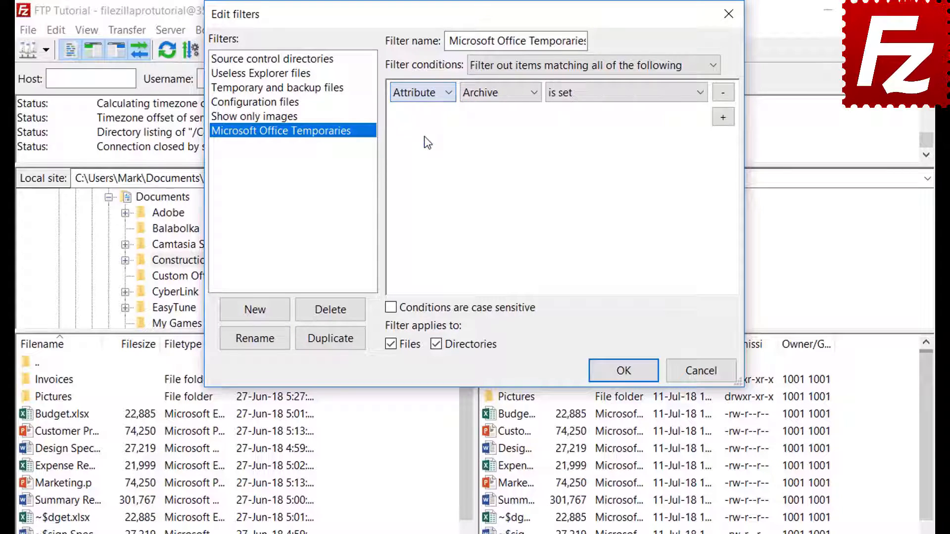
{"action": "left_click", "coordinate": [490, 94]}
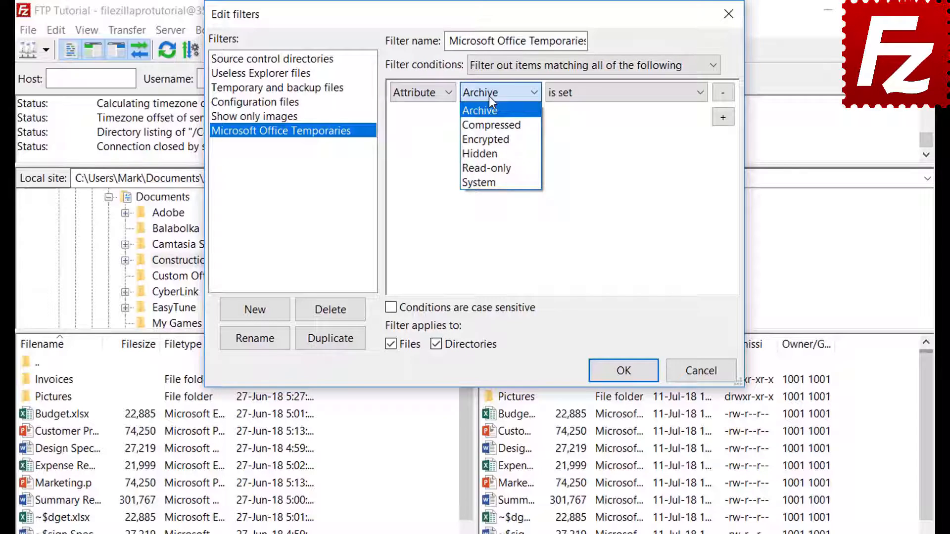
{"action": "left_click", "coordinate": [489, 96]}
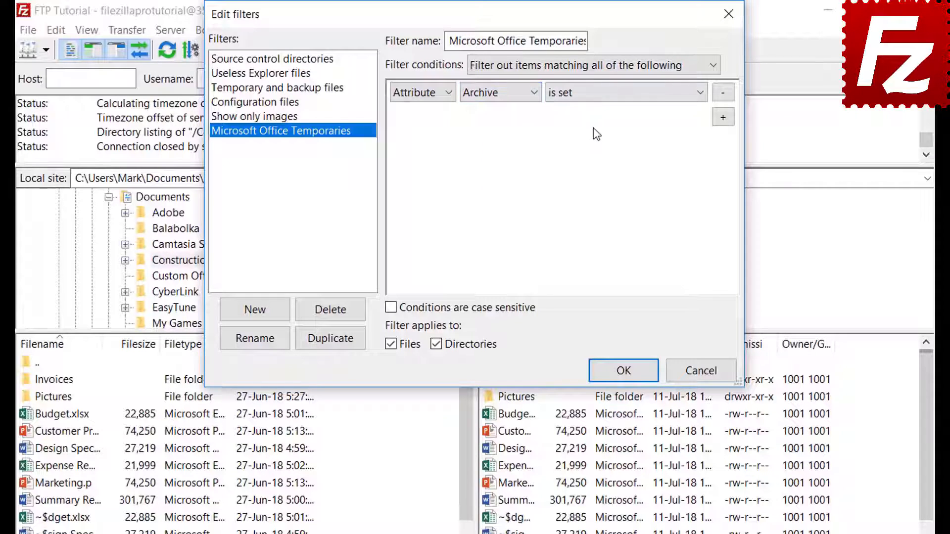
{"action": "left_click", "coordinate": [592, 95]}
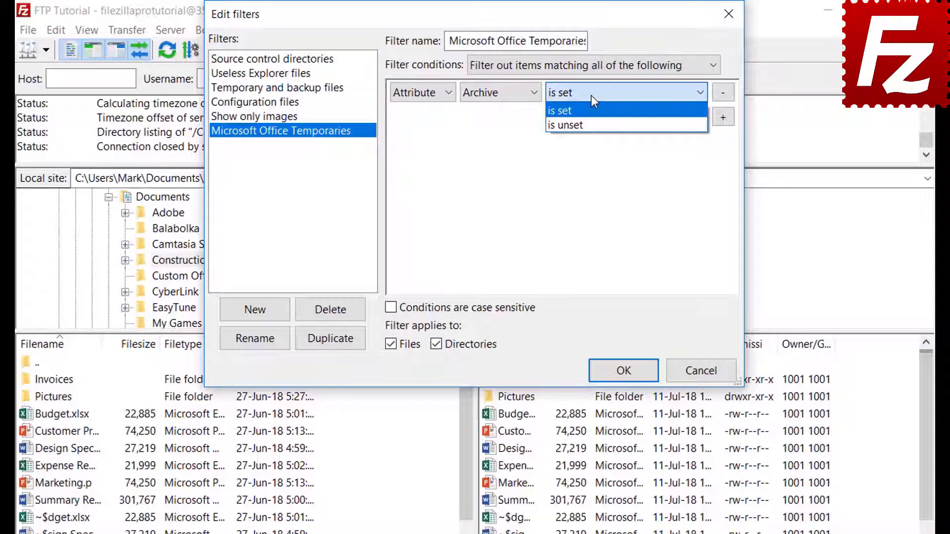
{"action": "left_click", "coordinate": [591, 95]}
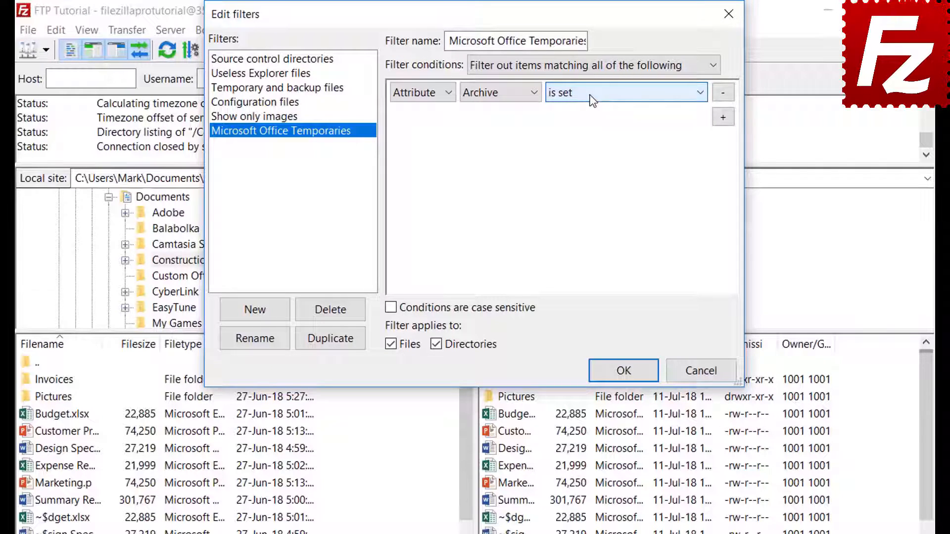
Try a Path condition and a Date condition in turn, reviewing the operators each one offers.
{"action": "left_click", "coordinate": [418, 97]}
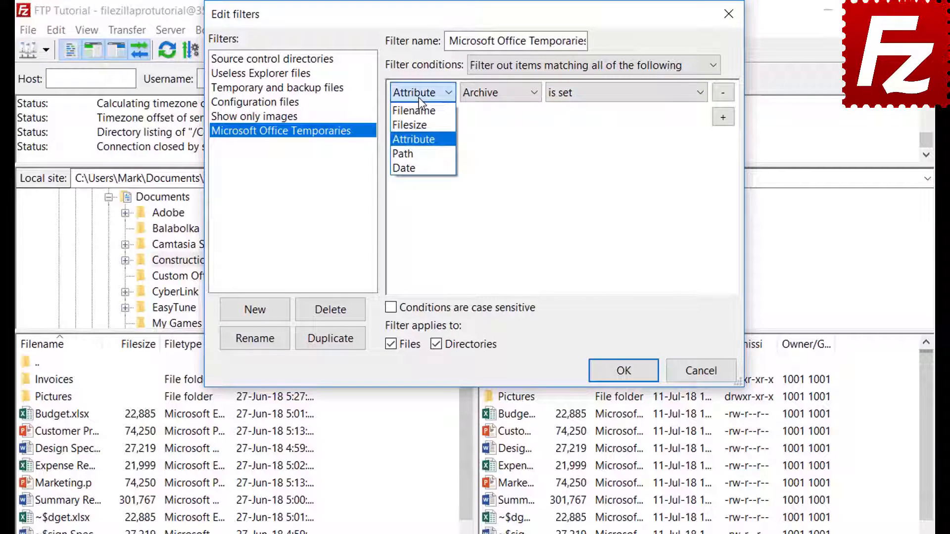
{"action": "left_click", "coordinate": [421, 149]}
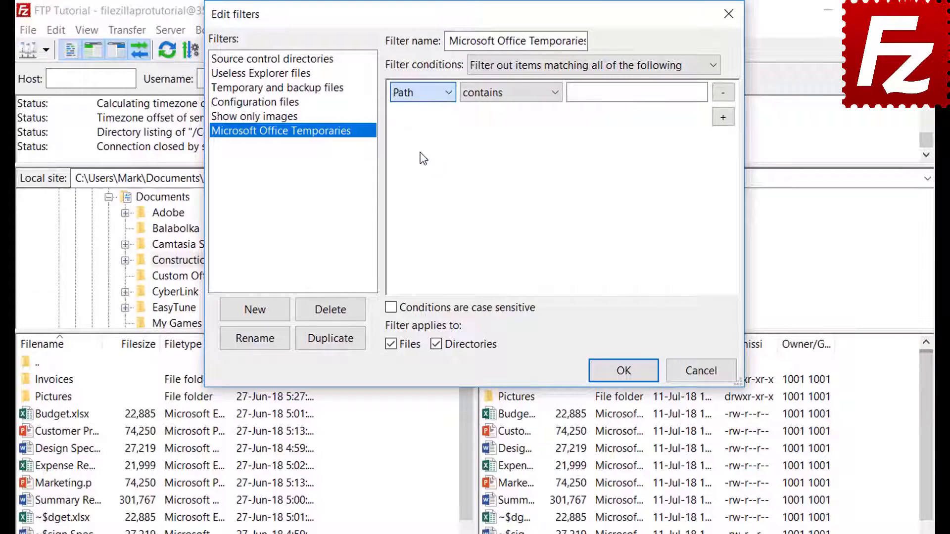
{"action": "left_click", "coordinate": [502, 92]}
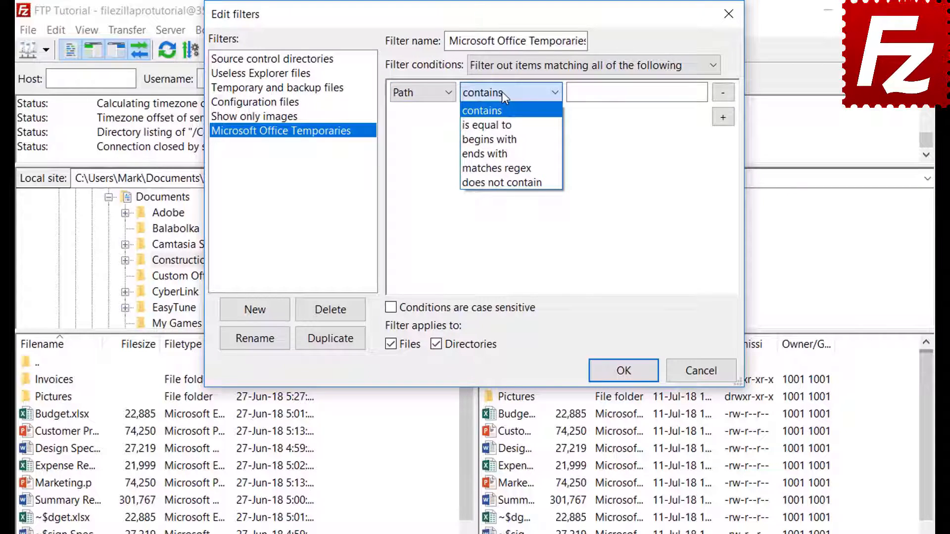
{"action": "left_click", "coordinate": [502, 91]}
{"action": "left_click", "coordinate": [417, 93]}
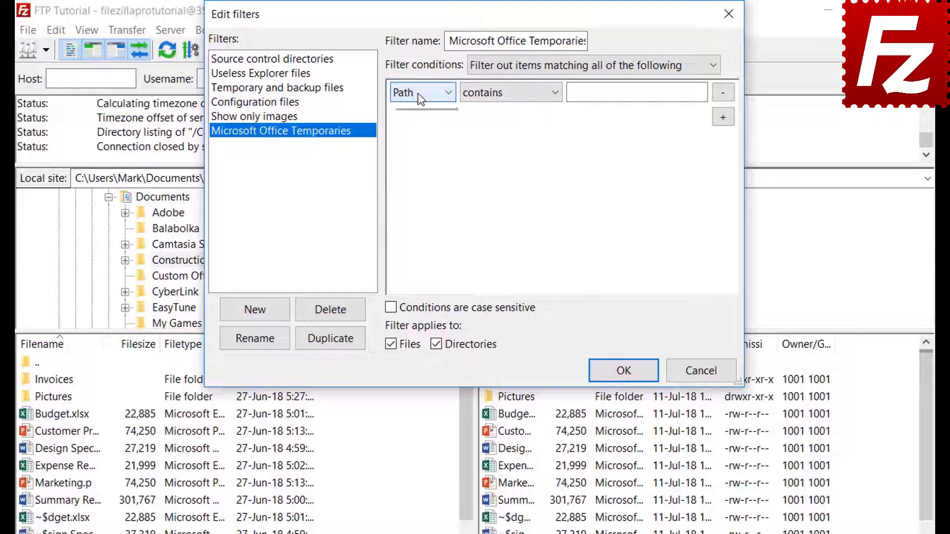
{"action": "left_click", "coordinate": [417, 167]}
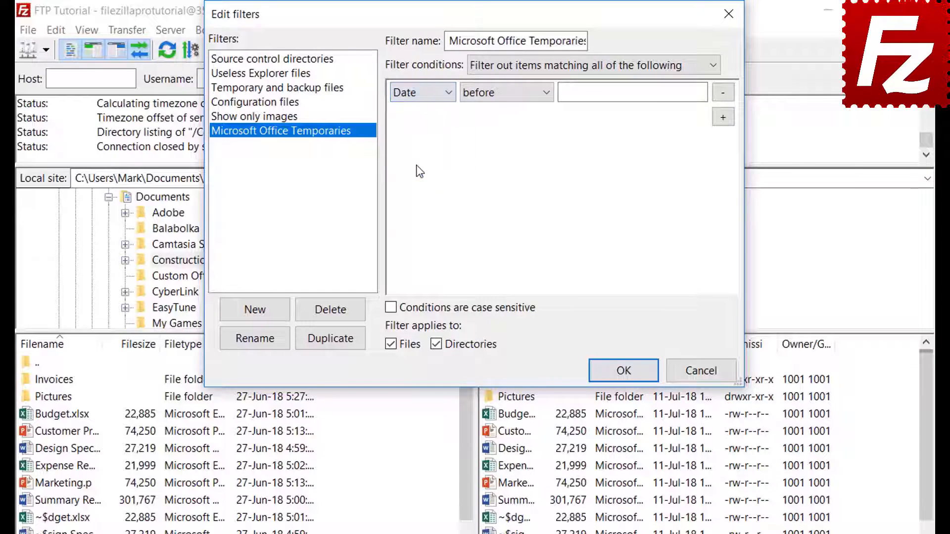
{"action": "left_click", "coordinate": [503, 94]}
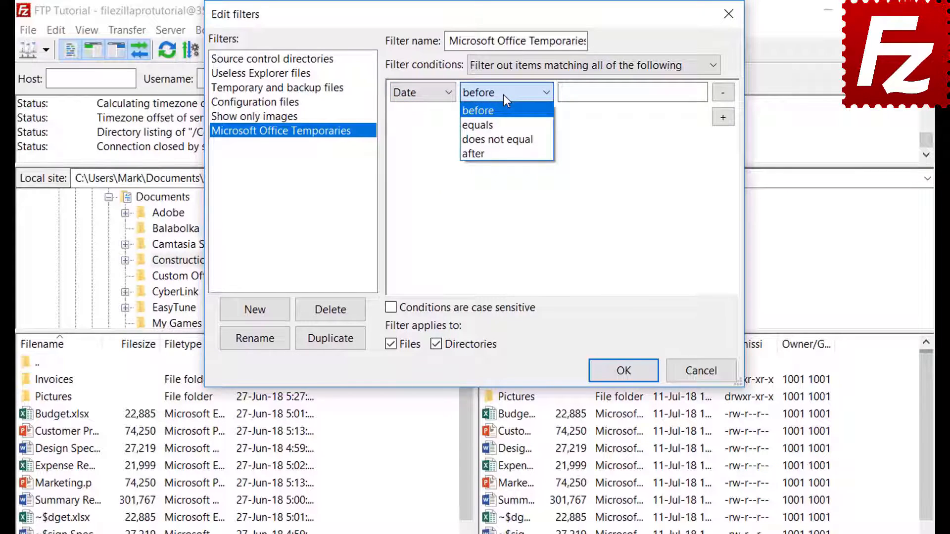
{"action": "left_click", "coordinate": [503, 94]}
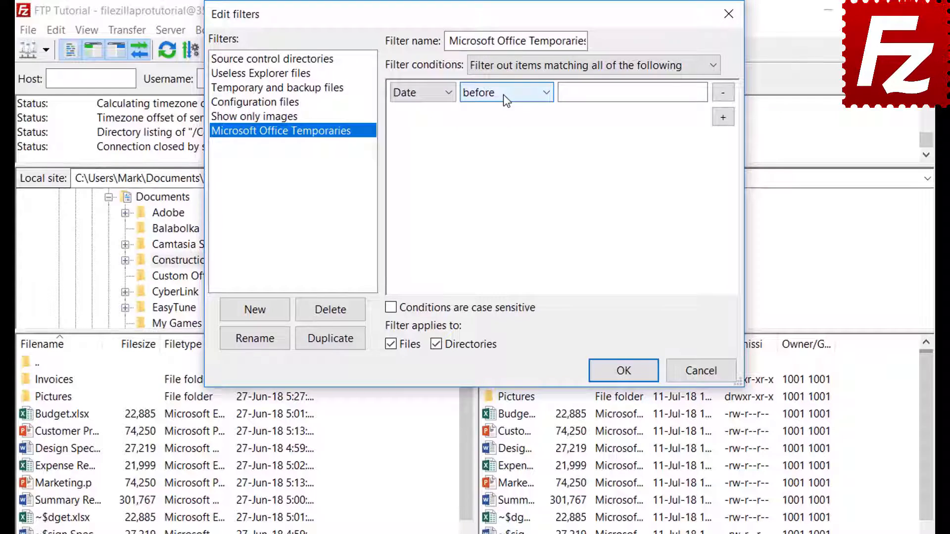
Make the filter match filenames that begin with ~$, limit it to files without directories, and save the rule.
{"action": "left_click", "coordinate": [414, 95]}
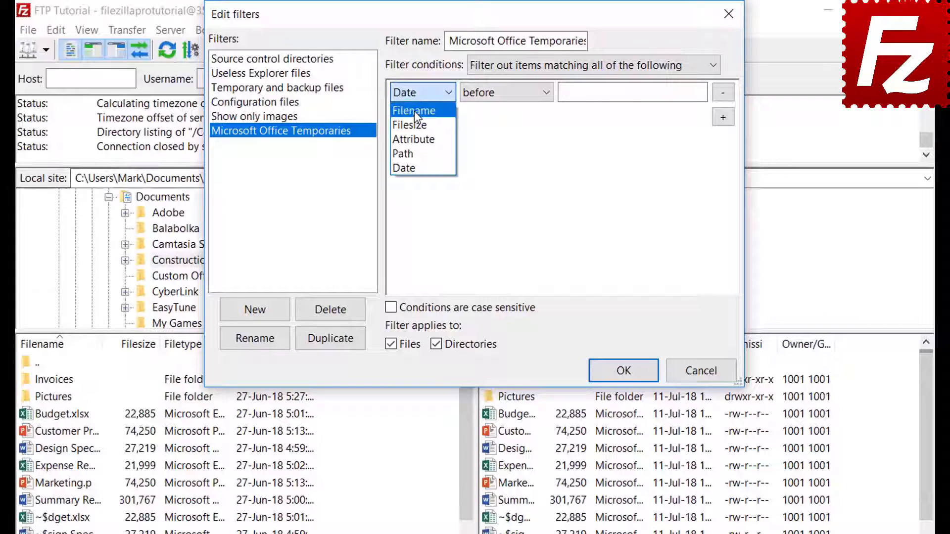
{"action": "left_click", "coordinate": [415, 111]}
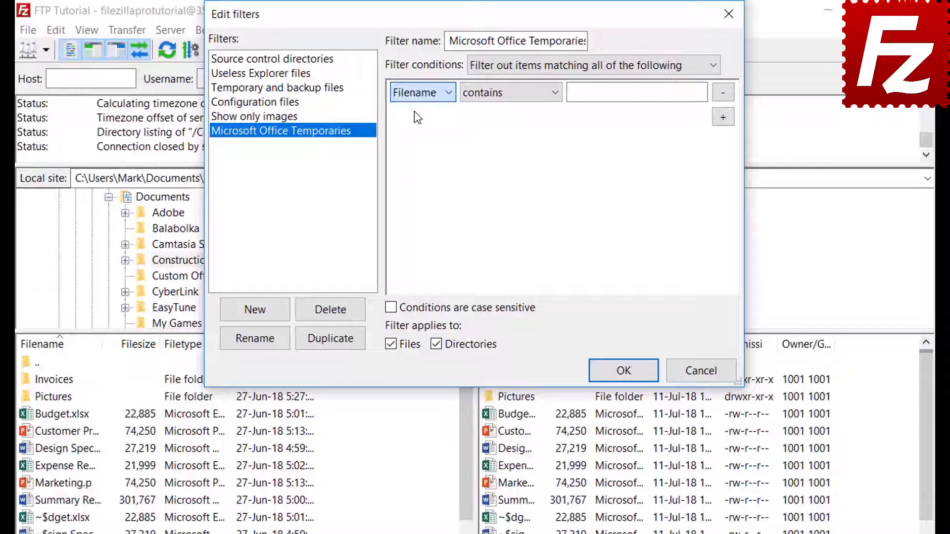
{"action": "left_click", "coordinate": [495, 95]}
{"action": "left_click", "coordinate": [496, 139]}
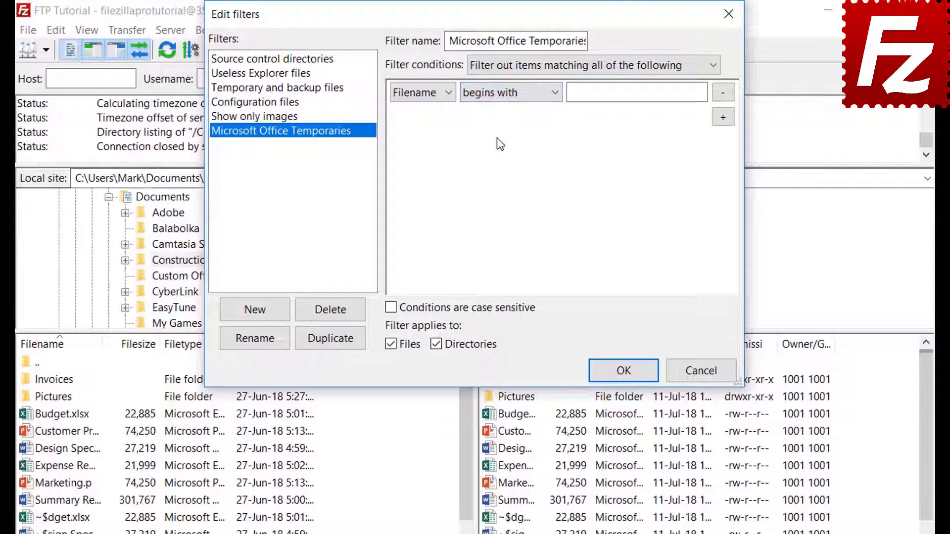
{"action": "left_click", "coordinate": [588, 94]}
{"action": "type", "text": "~$"}
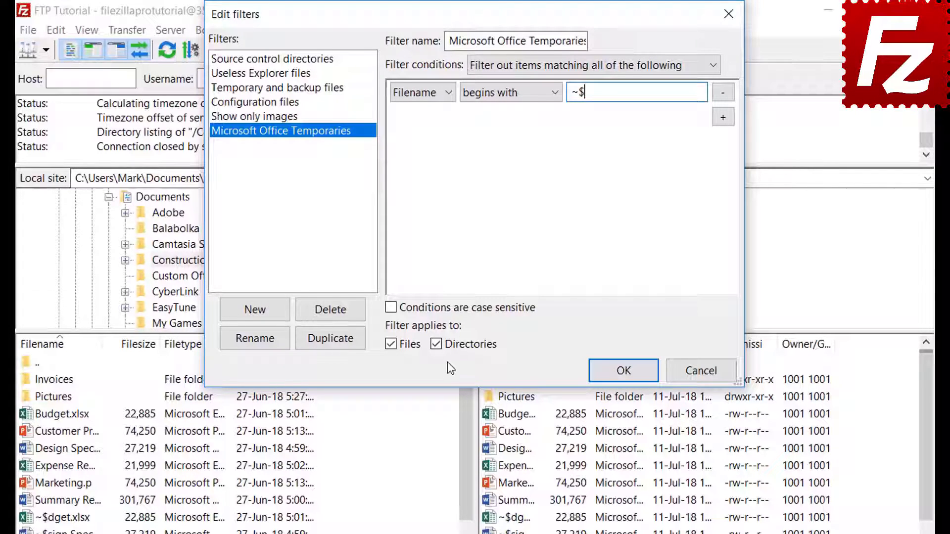
{"action": "left_click", "coordinate": [439, 343]}
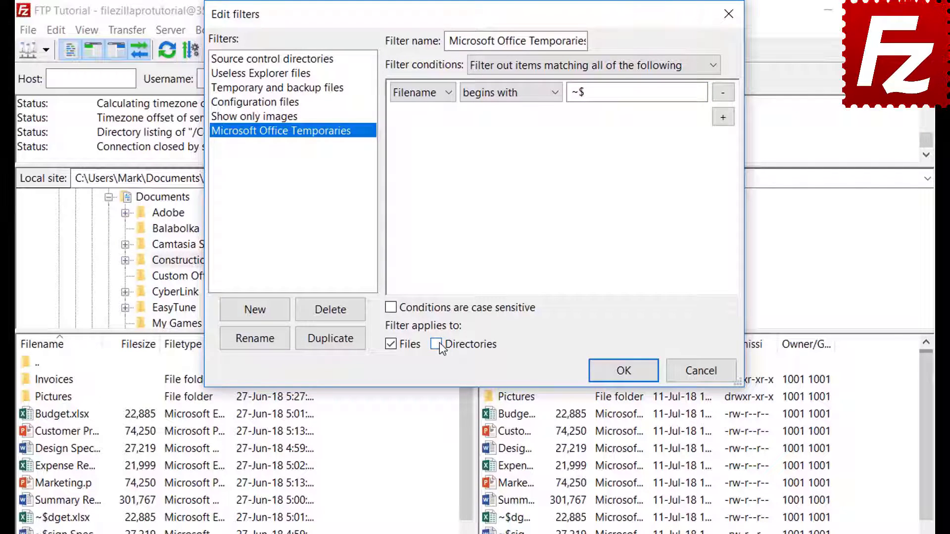
{"action": "left_click", "coordinate": [621, 372]}
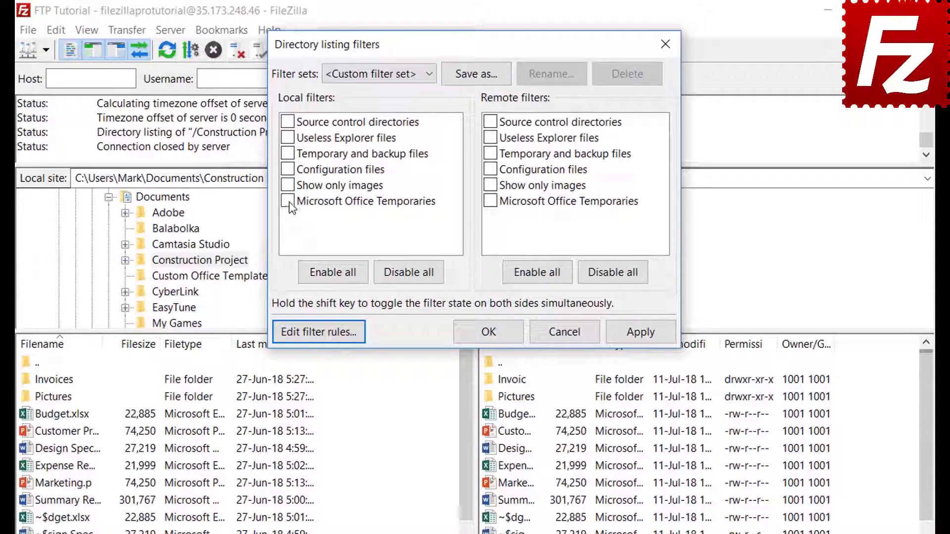
Apply the Microsoft Office Temporaries filter to the local listing and turn it off again.
{"action": "left_click", "coordinate": [288, 201]}
{"action": "left_click", "coordinate": [641, 332]}
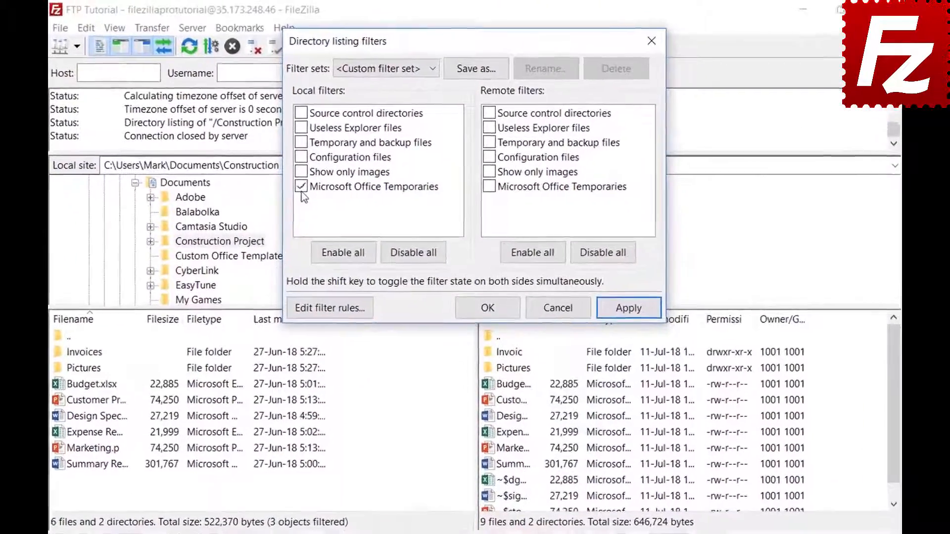
{"action": "left_click", "coordinate": [330, 156]}
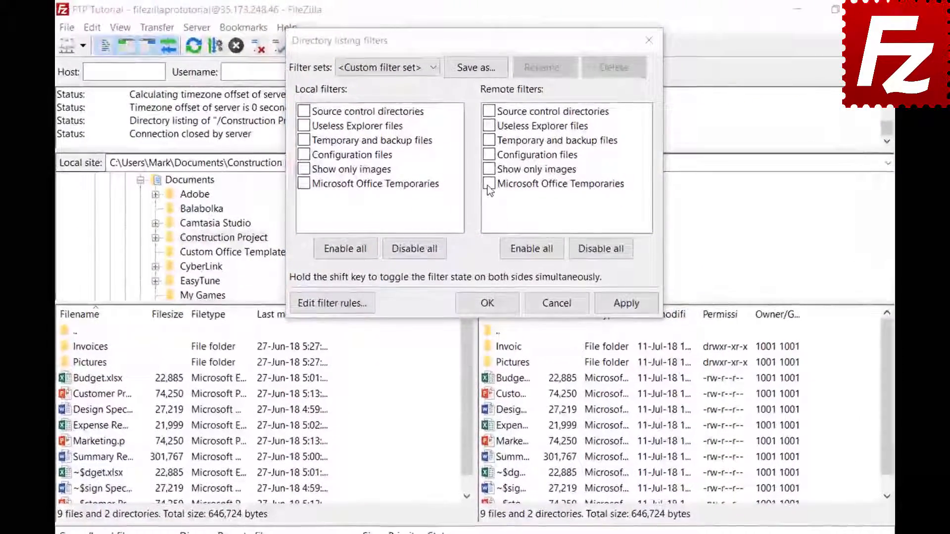
Apply the Microsoft Office Temporaries filter to the remote listing and save the filter set as Project.
{"action": "left_click", "coordinate": [486, 156]}
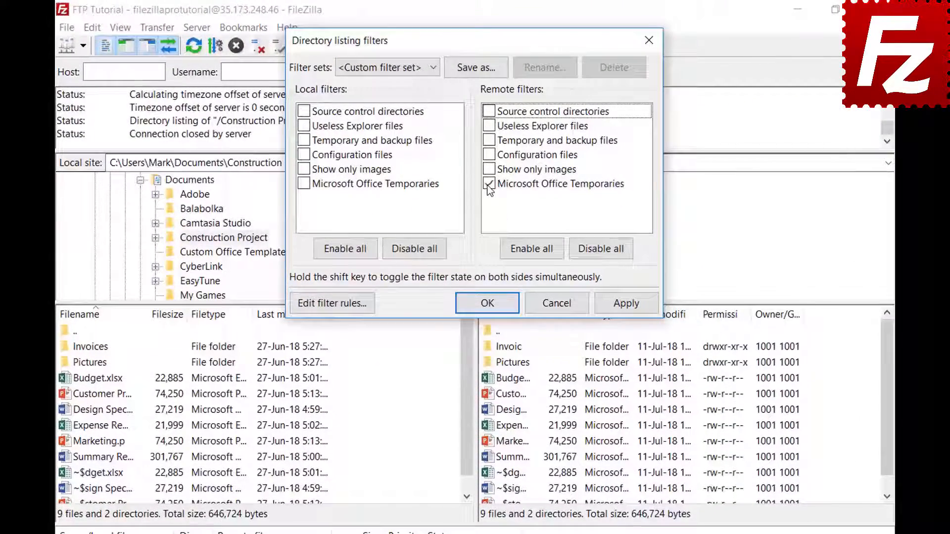
{"action": "left_click", "coordinate": [624, 304]}
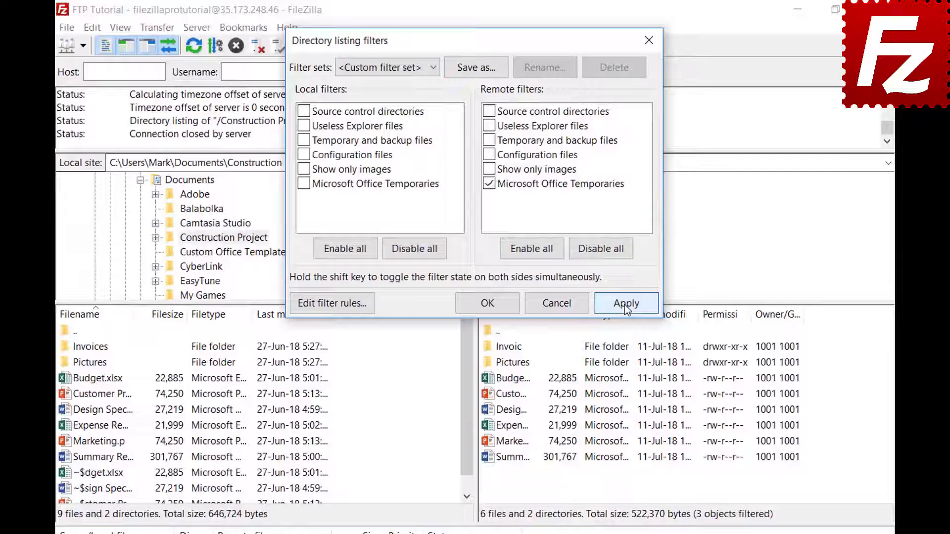
{"action": "left_click", "coordinate": [475, 67]}
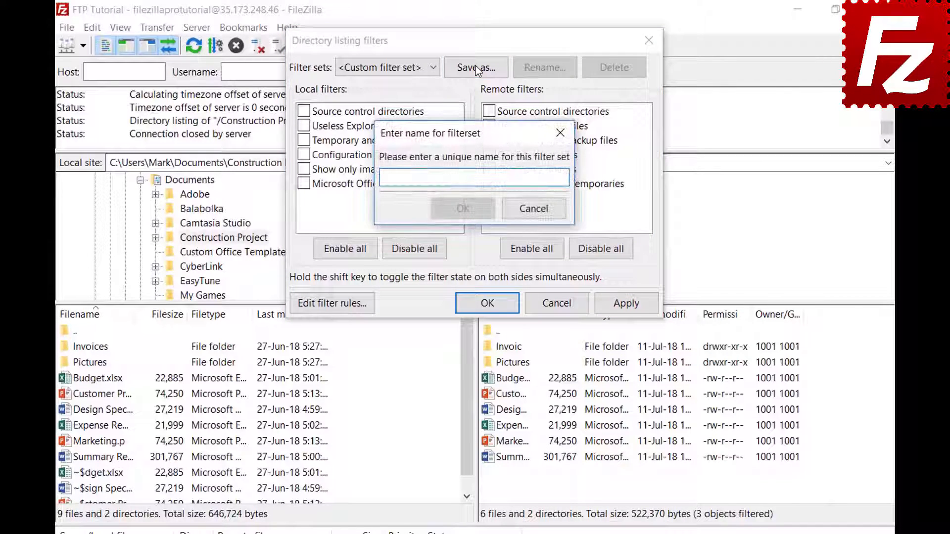
{"action": "type", "text": "Project"}
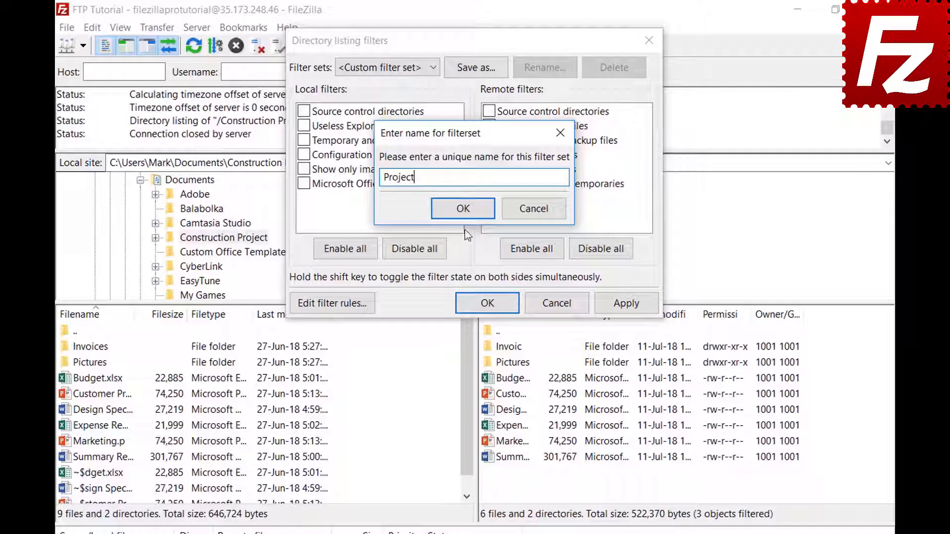
{"action": "left_click", "coordinate": [463, 208]}
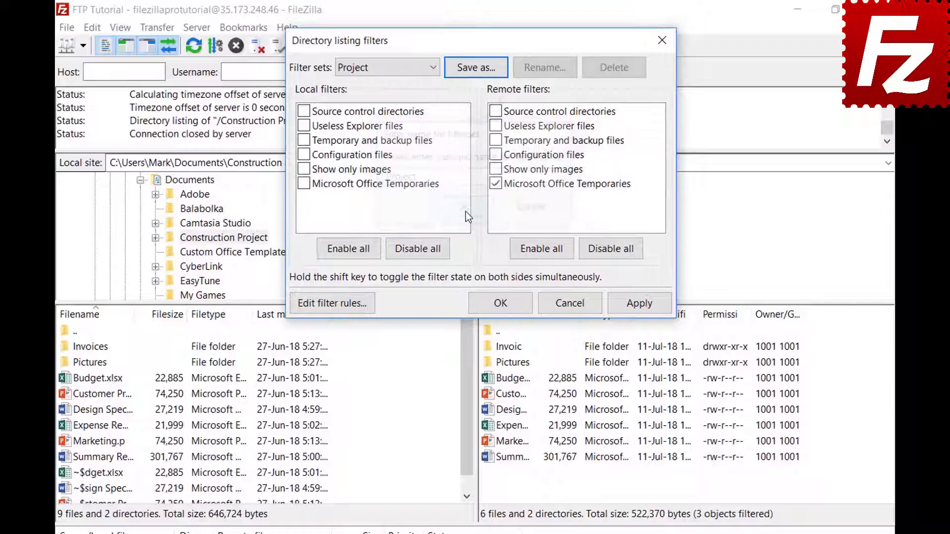
{"action": "left_click", "coordinate": [500, 303]}
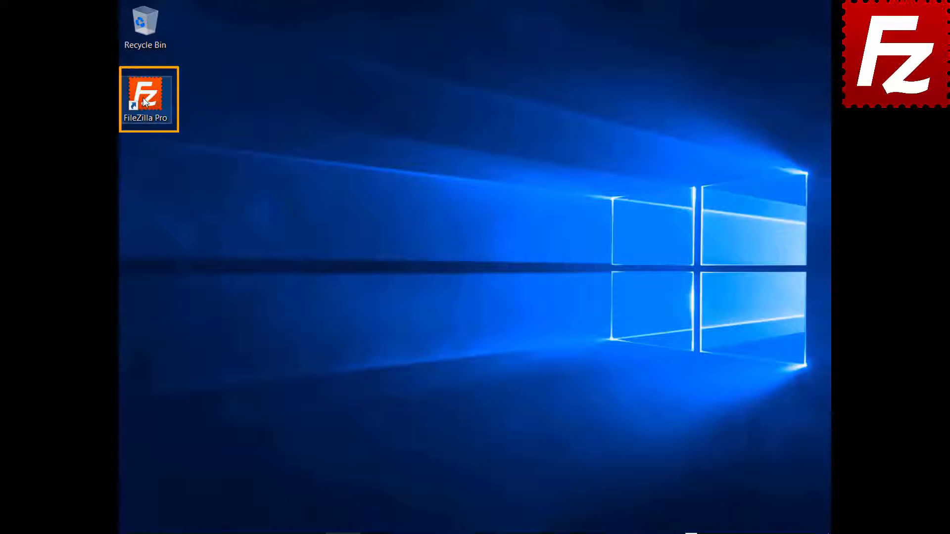
Launch FileZilla Pro from the desktop and connect to the saved site FTP connection.
{"action": "double_click", "coordinate": [145, 102]}
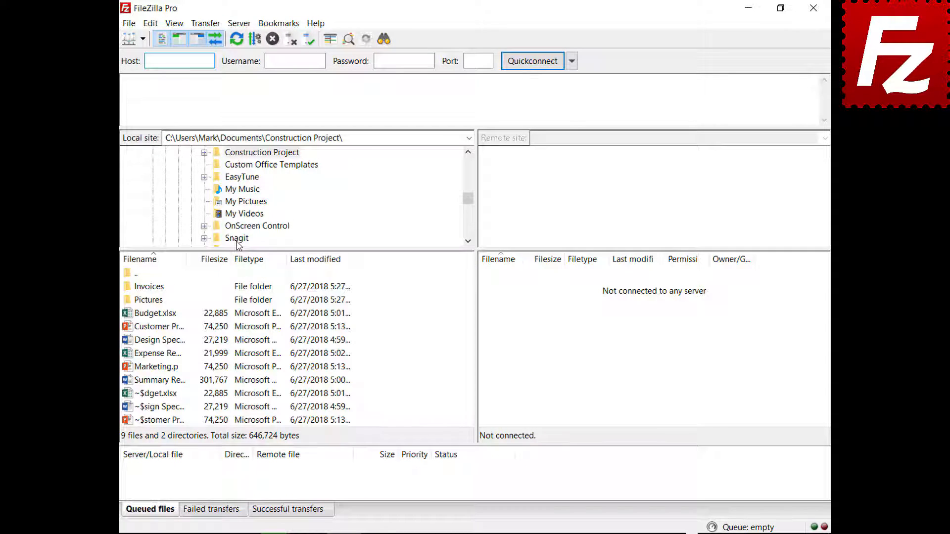
{"action": "left_click", "coordinate": [142, 39]}
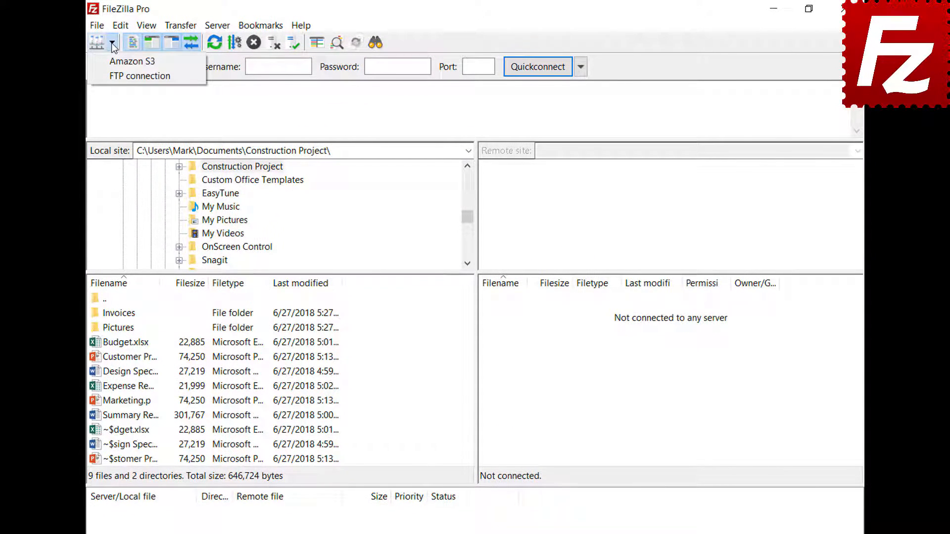
{"action": "left_click", "coordinate": [118, 74]}
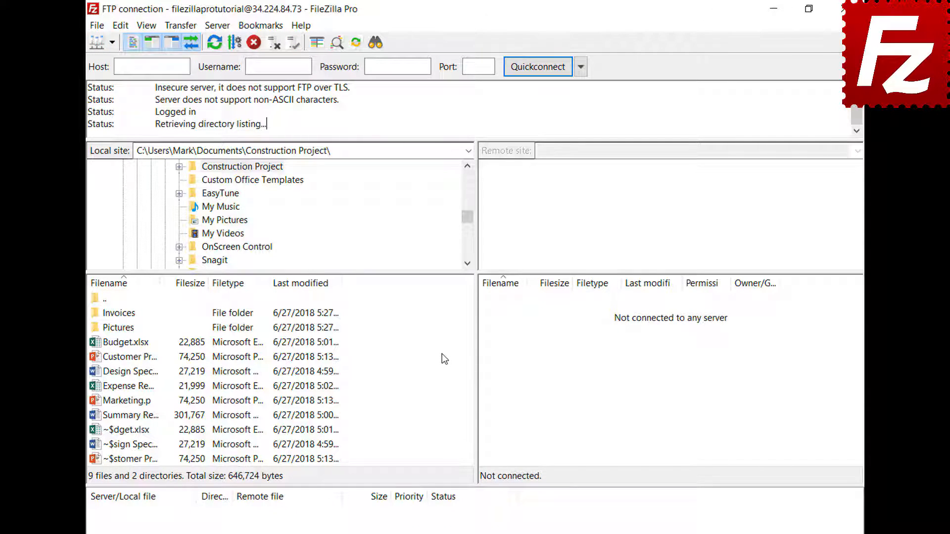
Open a new connection tab, then view the FTP connection tab and return to the unconnected one.
{"action": "left_click", "coordinate": [97, 26]}
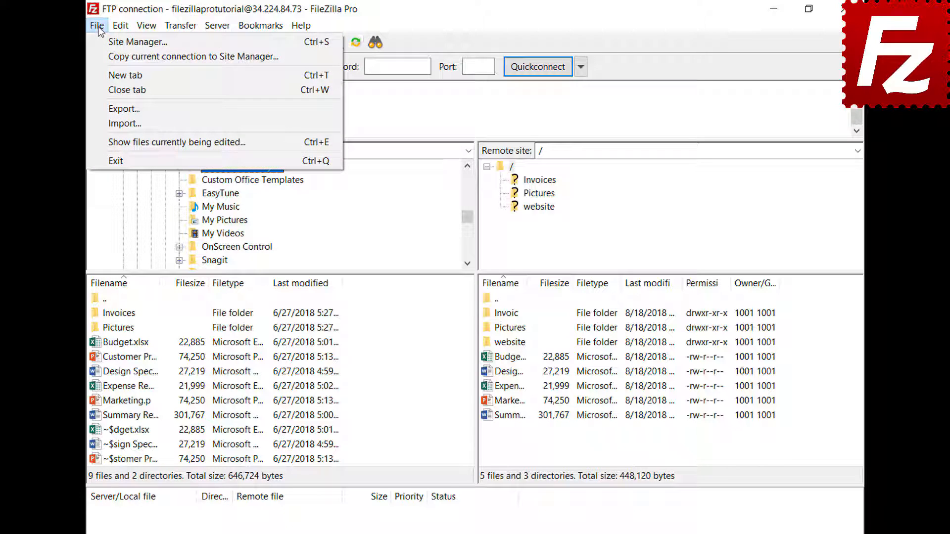
{"action": "left_click", "coordinate": [106, 75]}
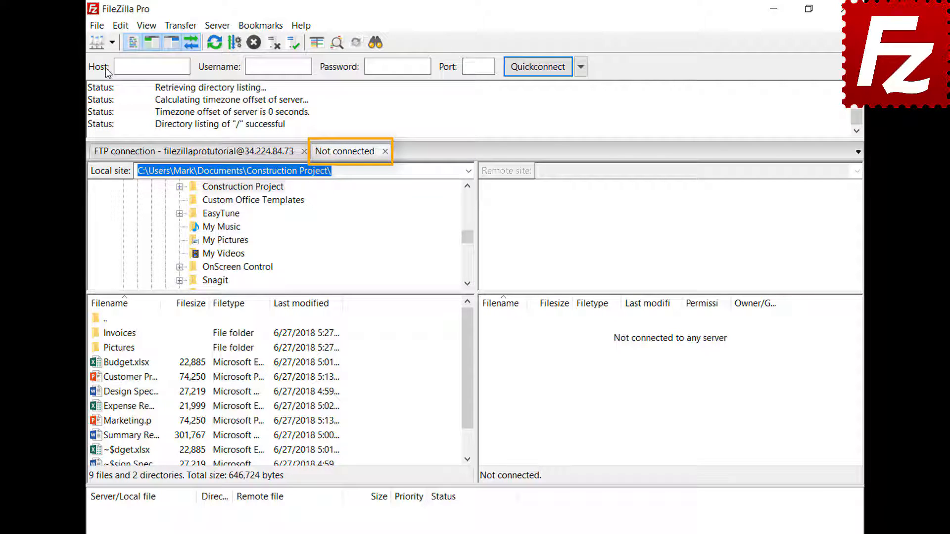
{"action": "left_click", "coordinate": [229, 158]}
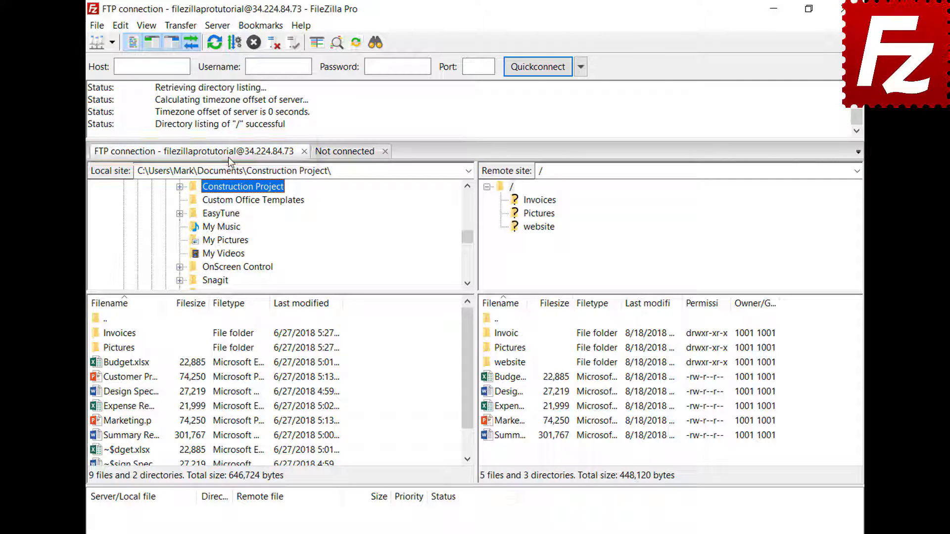
{"action": "left_click", "coordinate": [346, 156]}
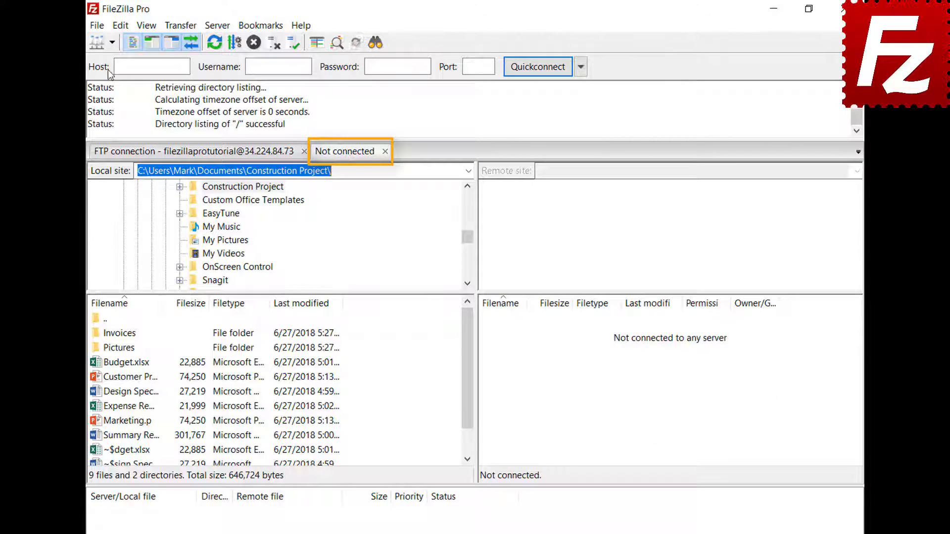
Connect the empty tab to the saved Amazon S3 site and compare its local directory with the FTP connection tab's.
{"action": "left_click", "coordinate": [112, 43]}
{"action": "left_click", "coordinate": [115, 62]}
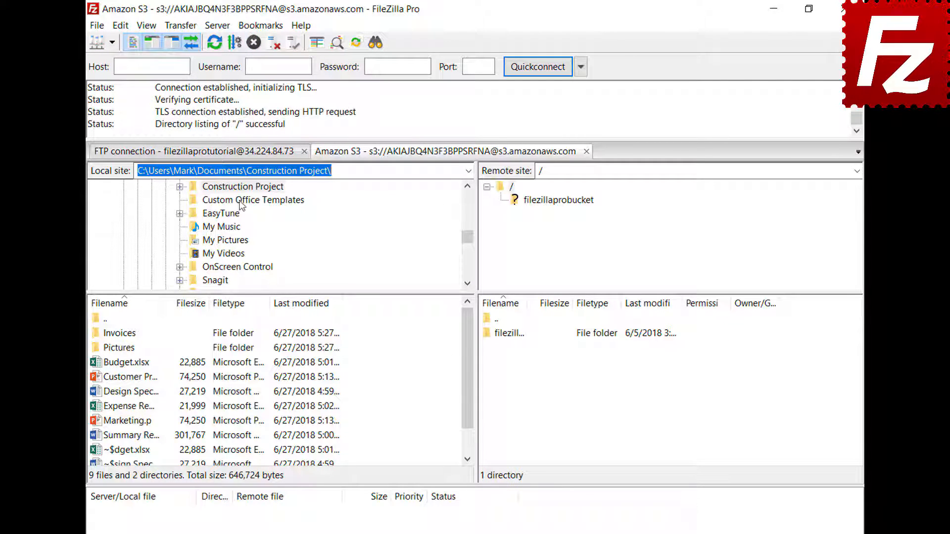
{"action": "left_click", "coordinate": [241, 157]}
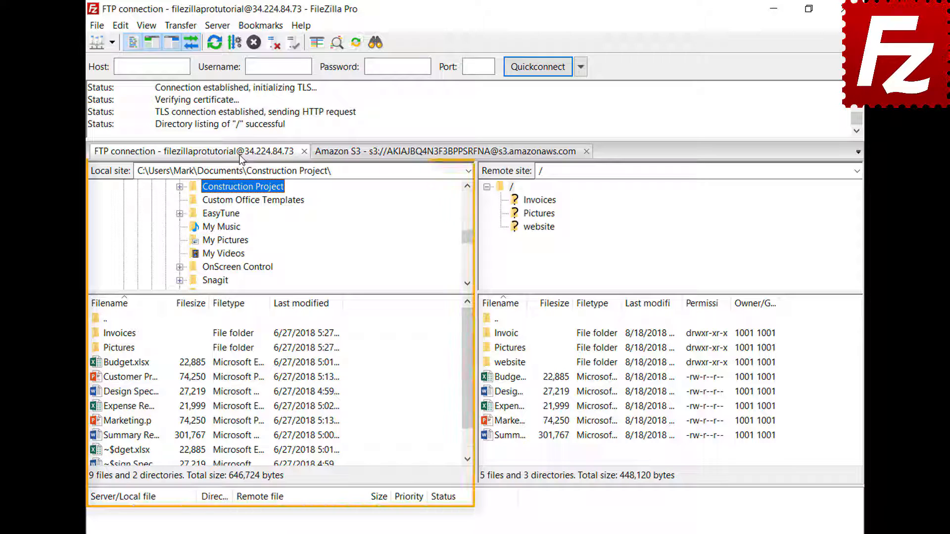
{"action": "left_click", "coordinate": [413, 151]}
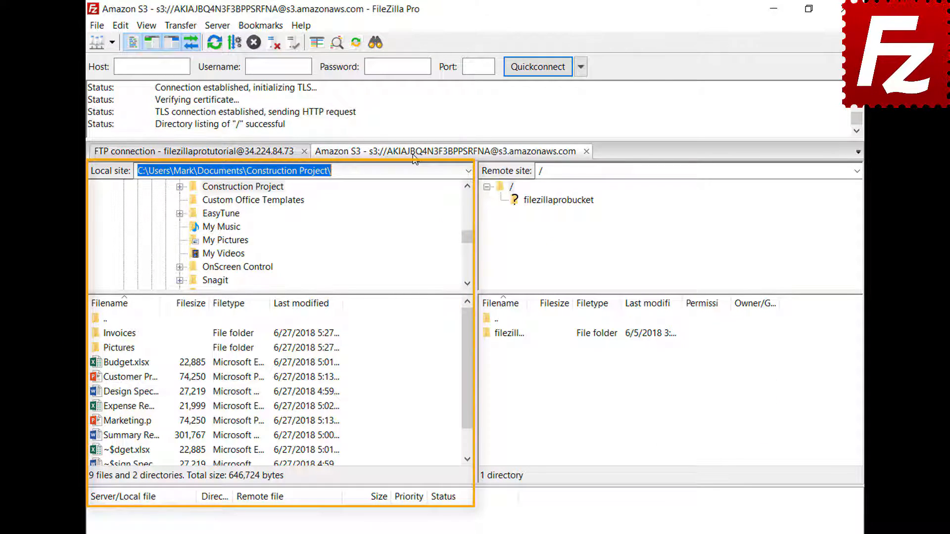
Configure the interface settings to restore tabs and reconnect on startup, and save the settings.
{"action": "left_click", "coordinate": [121, 26]}
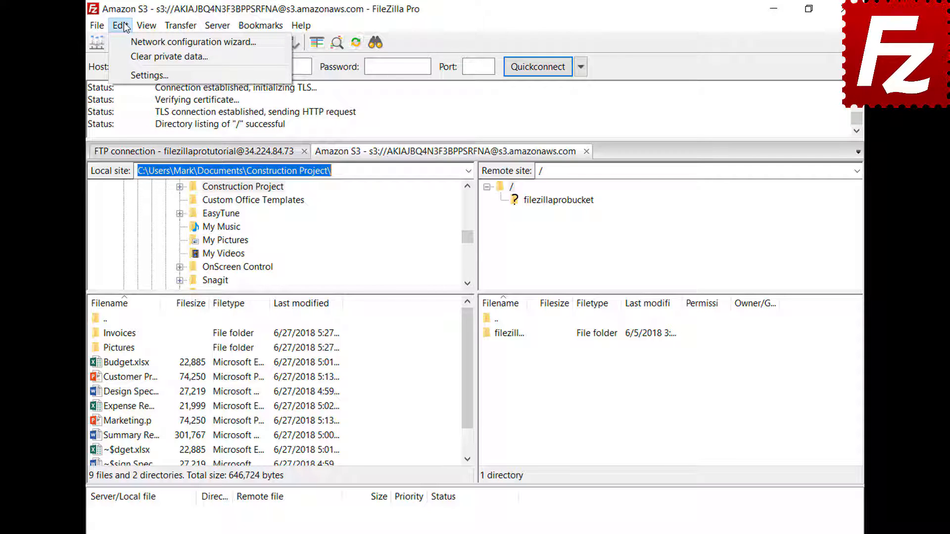
{"action": "left_click", "coordinate": [134, 75]}
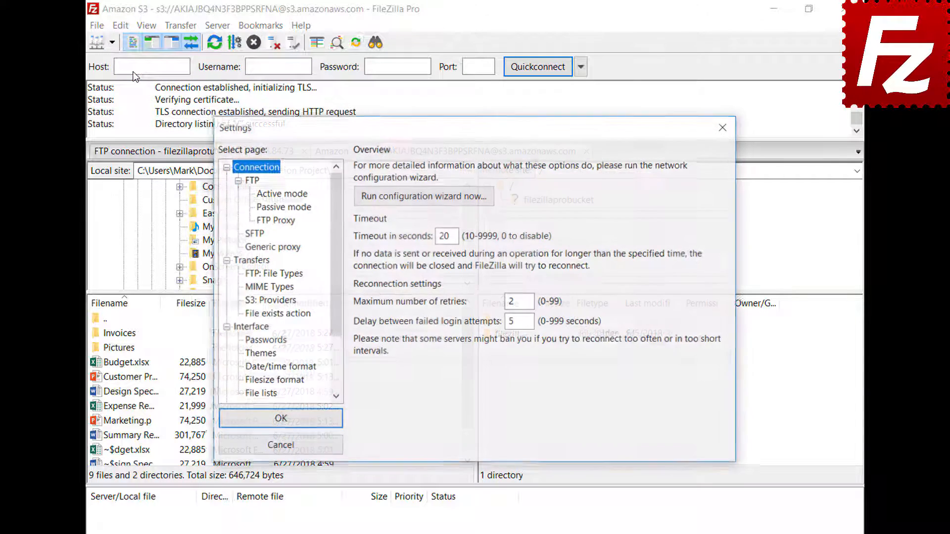
{"action": "left_click", "coordinate": [264, 330]}
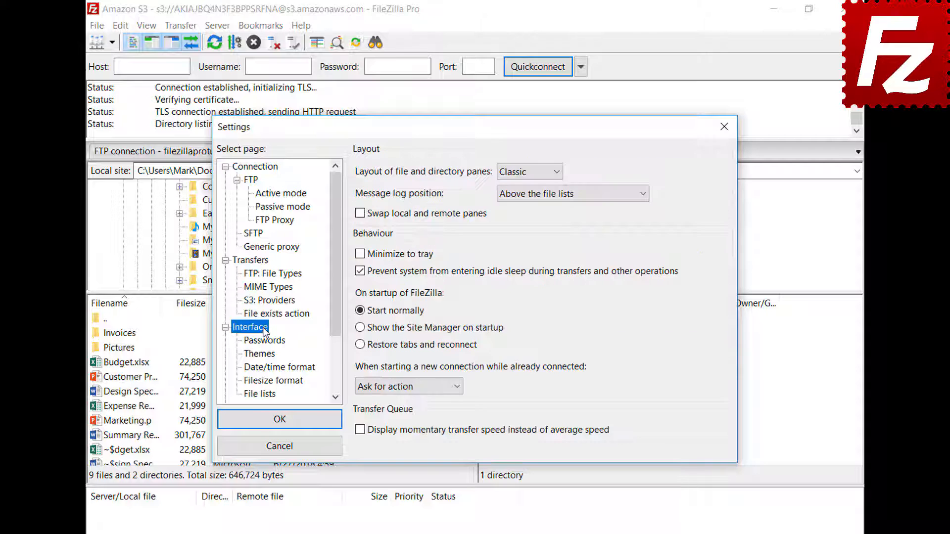
{"action": "left_click", "coordinate": [360, 345]}
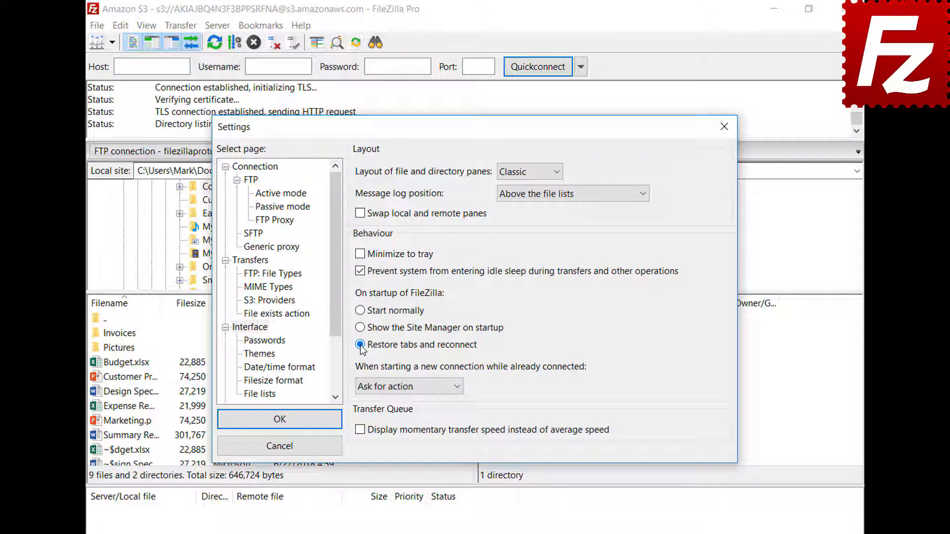
{"action": "left_click", "coordinate": [278, 418]}
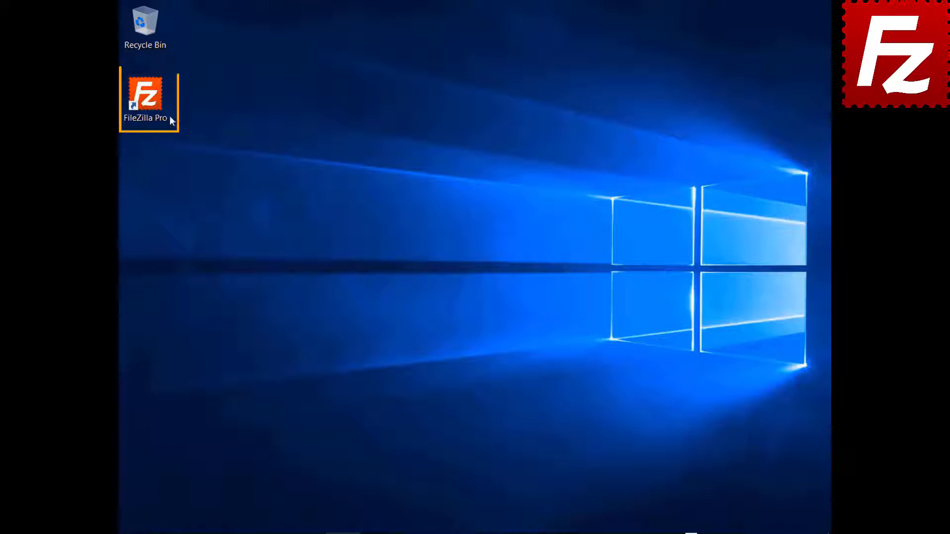
Relaunch FileZilla Pro from the desktop and close the restored Amazon S3 tab.
{"action": "double_click", "coordinate": [145, 99]}
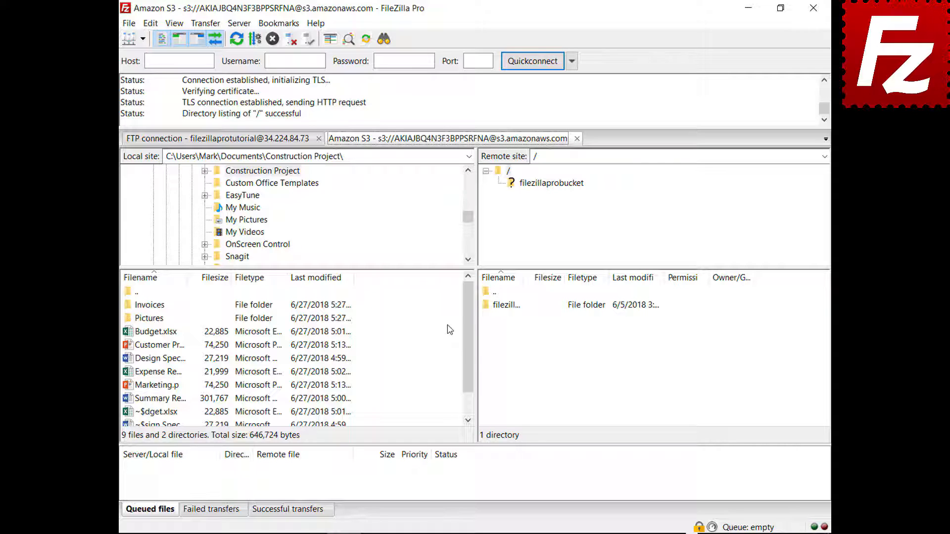
{"action": "left_click", "coordinate": [577, 139]}
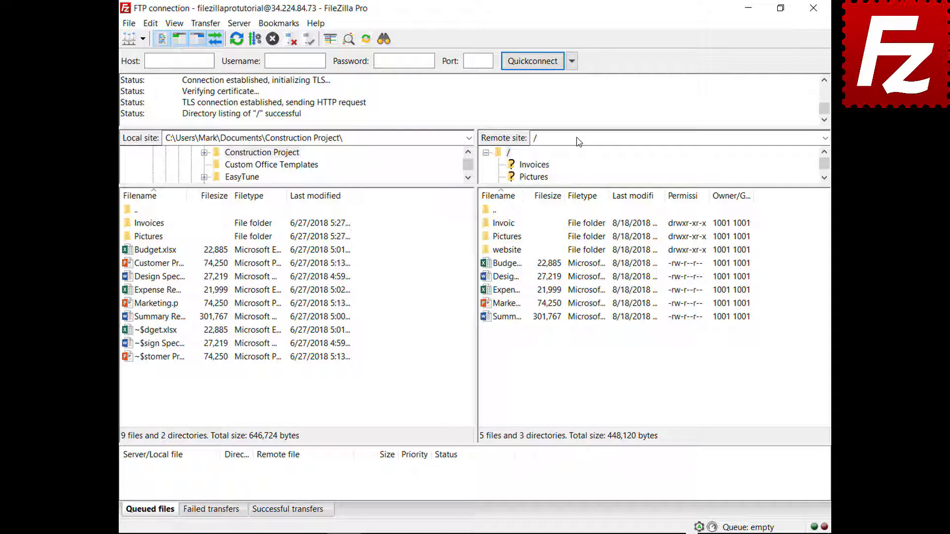
Set connections started while already connected to open in a new tab, and connect to the saved Amazon S3 site.
{"action": "left_click", "coordinate": [151, 23]}
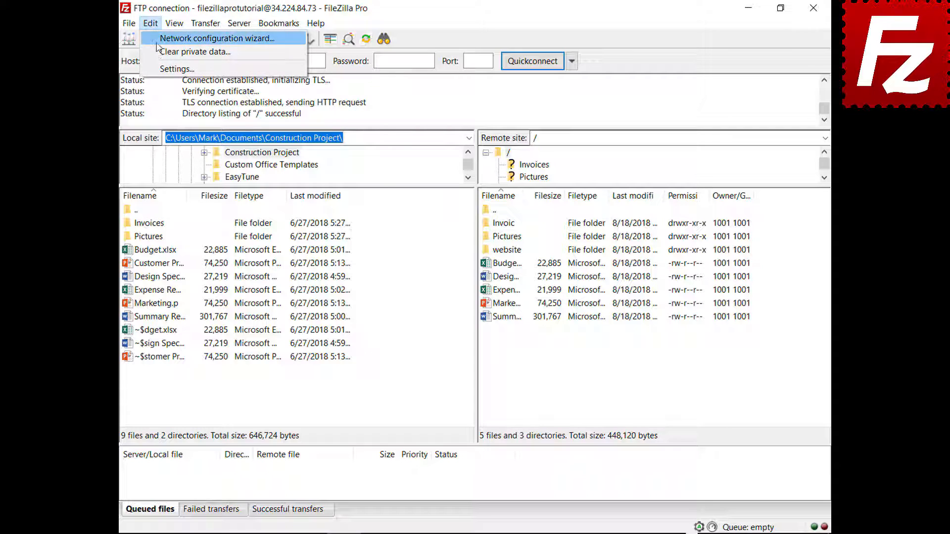
{"action": "left_click", "coordinate": [163, 68]}
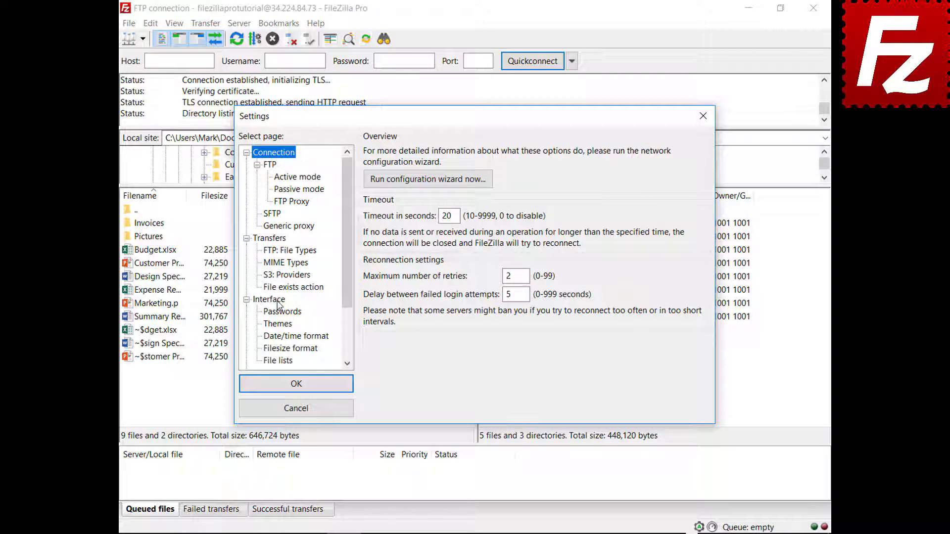
{"action": "left_click", "coordinate": [278, 303]}
{"action": "left_click", "coordinate": [459, 354]}
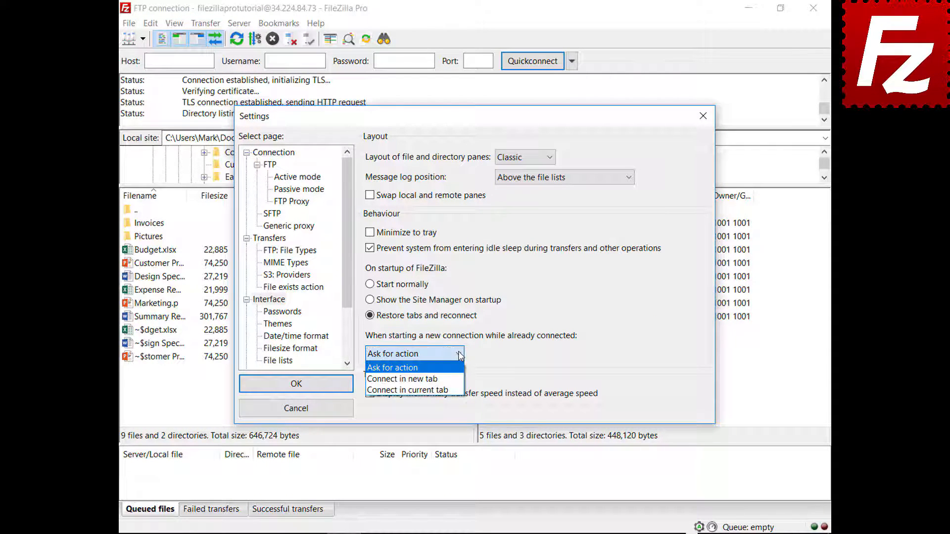
{"action": "left_click", "coordinate": [420, 379]}
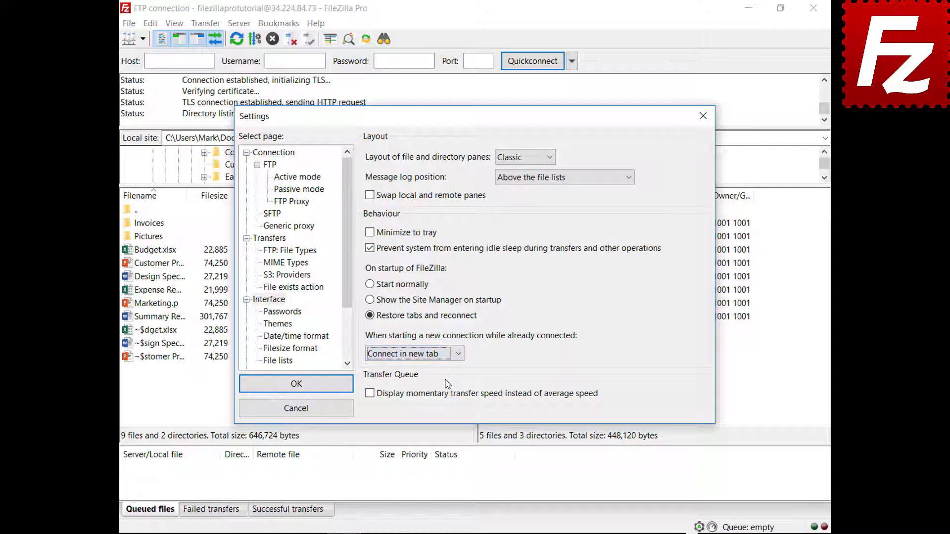
{"action": "left_click", "coordinate": [296, 384]}
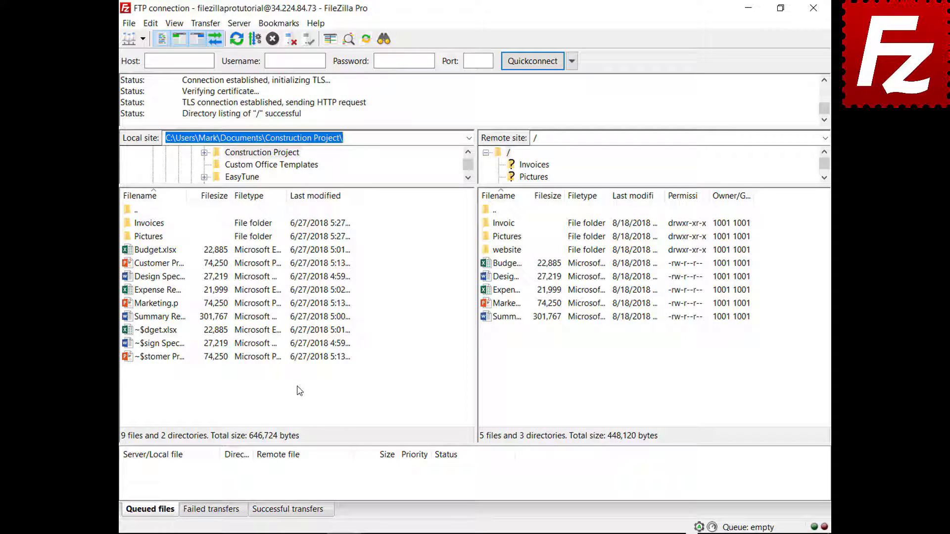
{"action": "left_click", "coordinate": [142, 39]}
{"action": "left_click", "coordinate": [147, 57]}
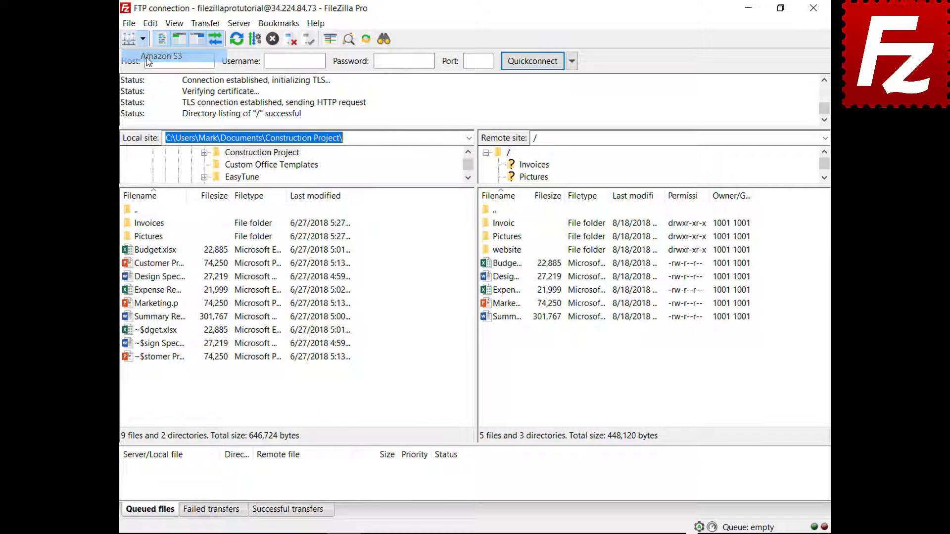
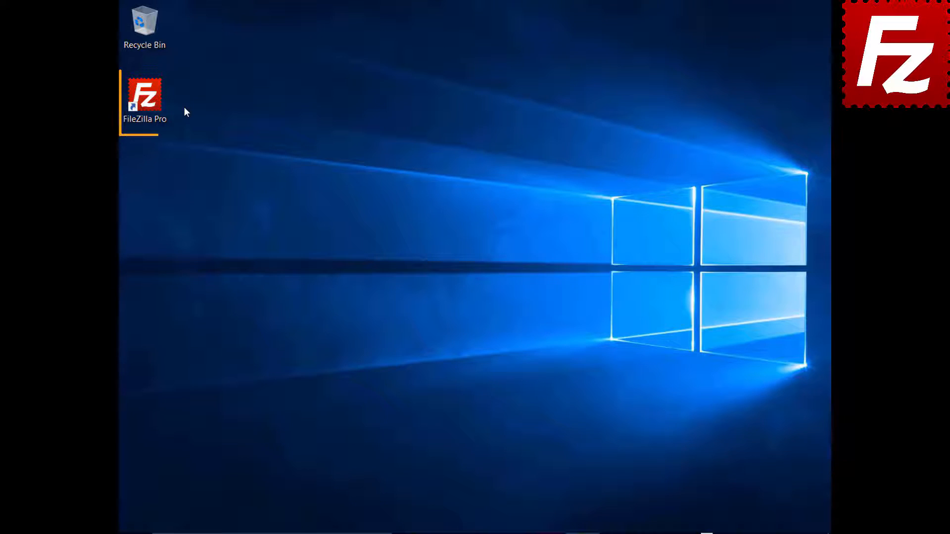
Launch FileZilla Pro from the desktop and open another connection to the saved Amazon S3 site in a new tab.
{"action": "double_click", "coordinate": [146, 101]}
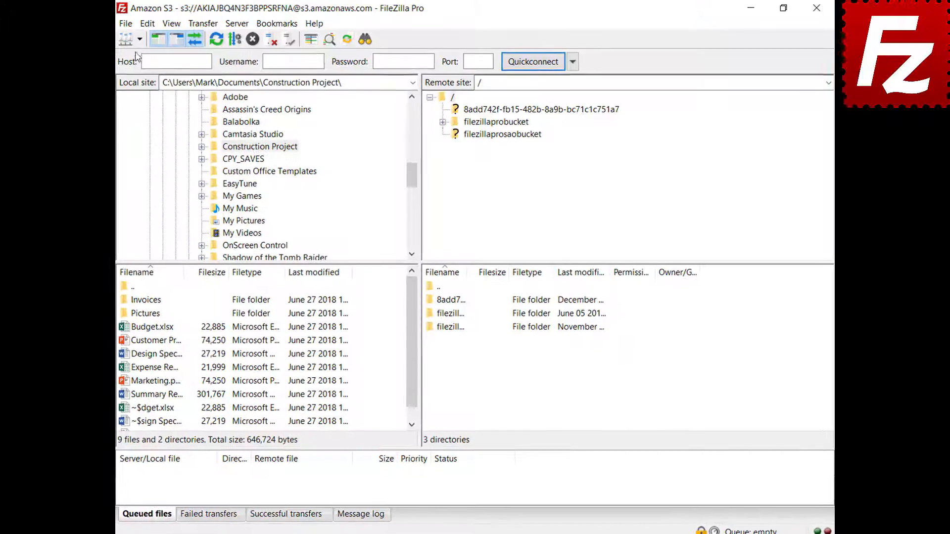
{"action": "left_click", "coordinate": [139, 39]}
{"action": "left_click", "coordinate": [137, 55]}
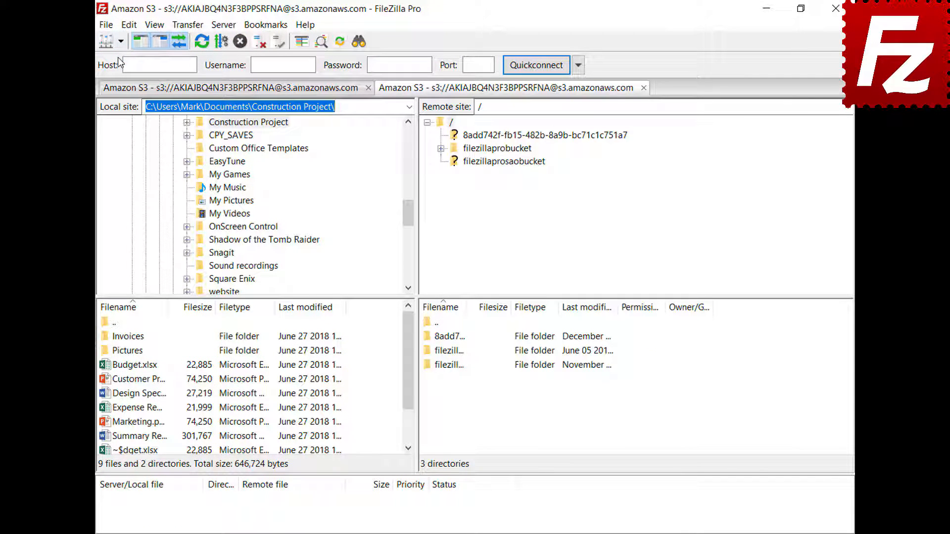
Open the README.TXT file in the filezillaprobucket bucket for editing.
{"action": "left_click", "coordinate": [504, 151]}
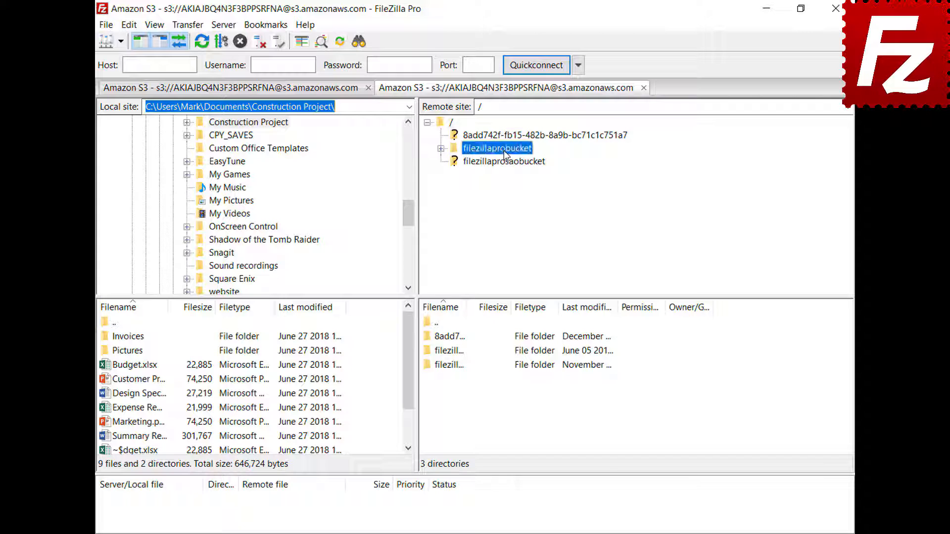
{"action": "left_click", "coordinate": [446, 409]}
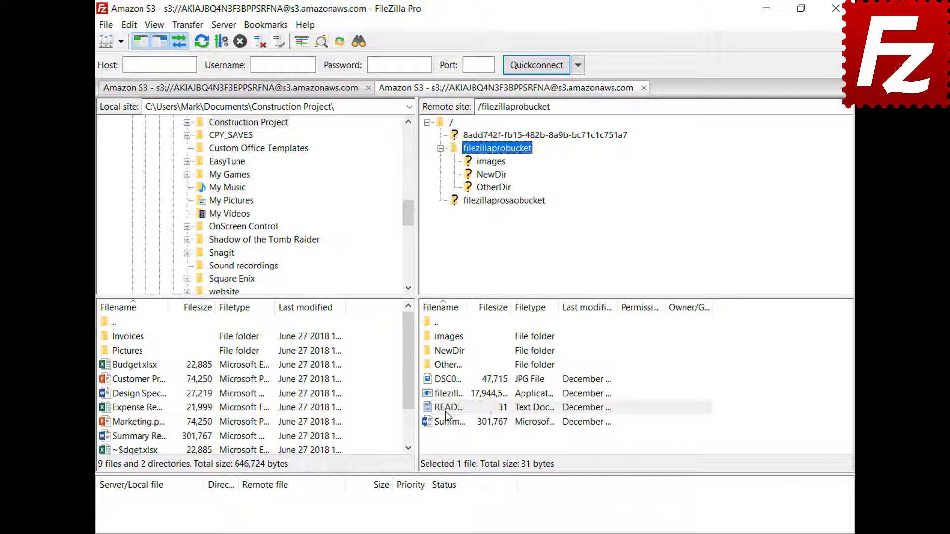
{"action": "right_click", "coordinate": [446, 409]}
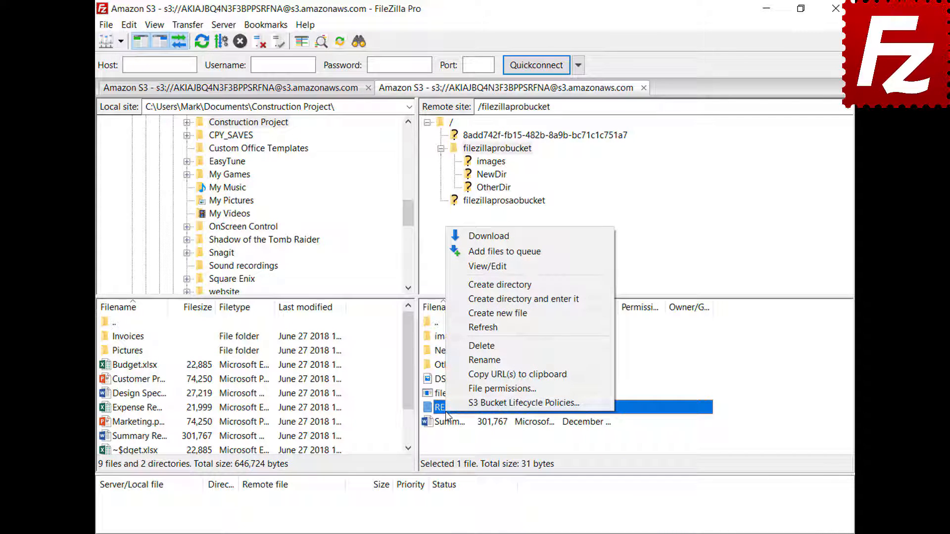
{"action": "left_click", "coordinate": [489, 269]}
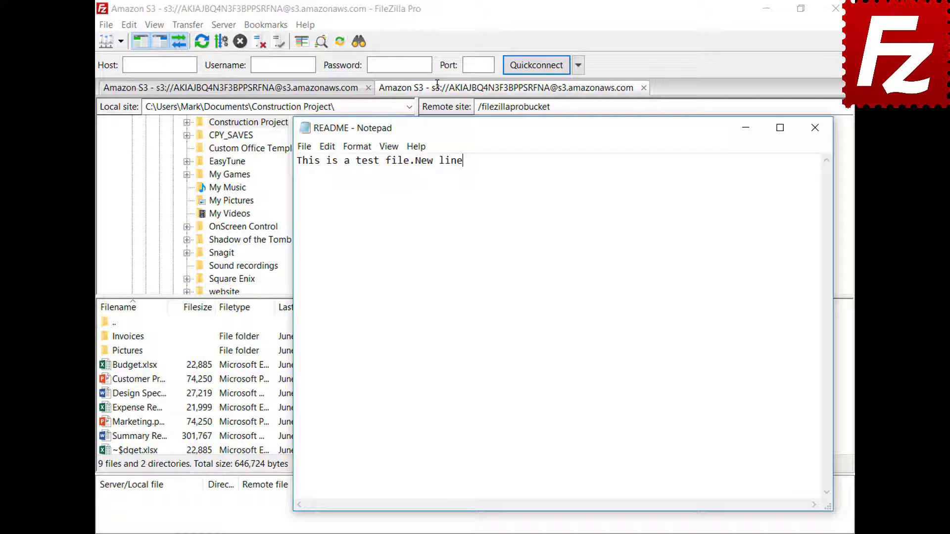
Add the line "New line" at the end of README.TXT, save it, and upload the changed file back to the server.
{"action": "key", "text": "Return"}
{"action": "type", "text": "New line"}
{"action": "left_click", "coordinate": [814, 130]}
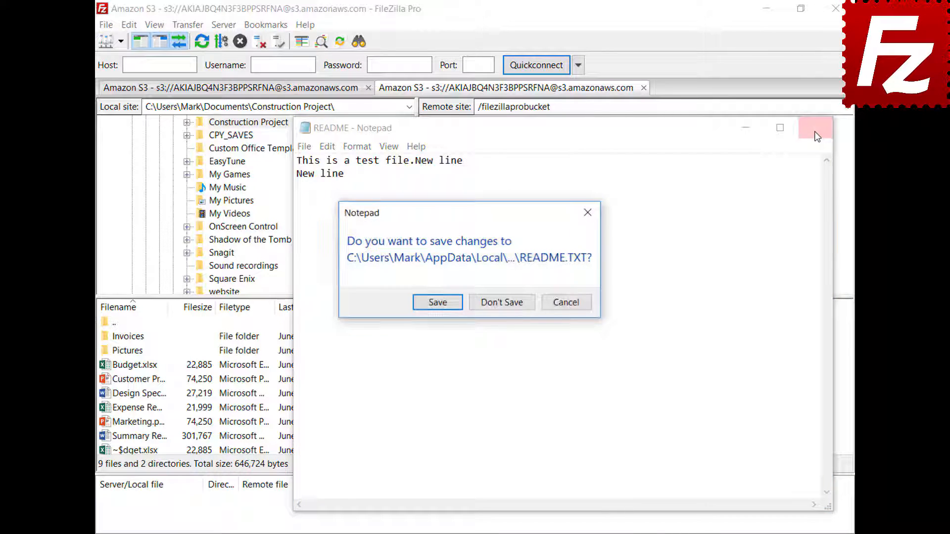
{"action": "left_click", "coordinate": [438, 303]}
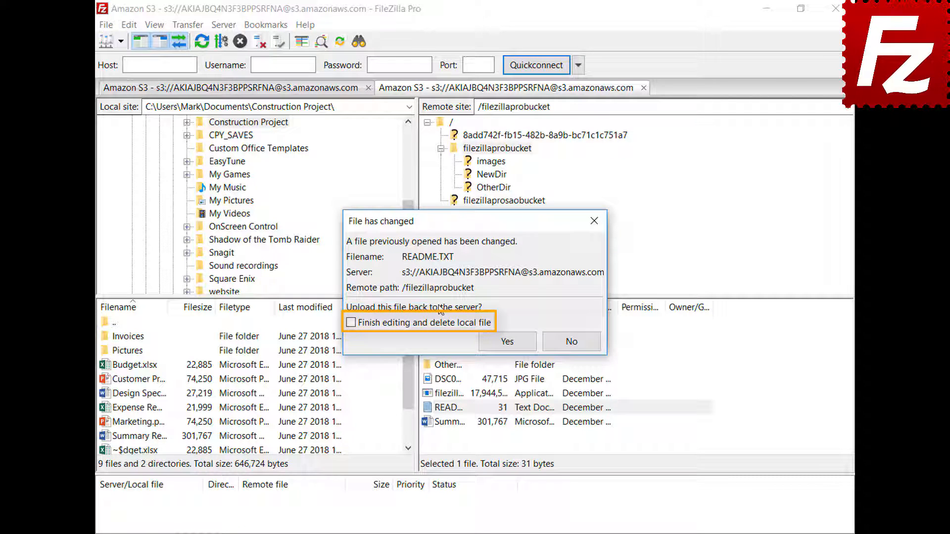
{"action": "left_click", "coordinate": [513, 346]}
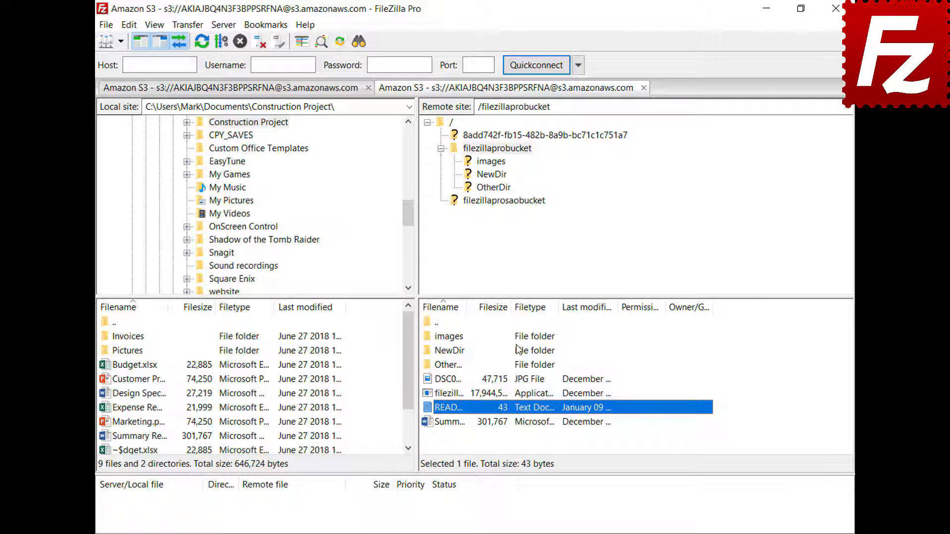
Review the list of files currently being edited and the actions available for README.TXT.
{"action": "left_click", "coordinate": [105, 24]}
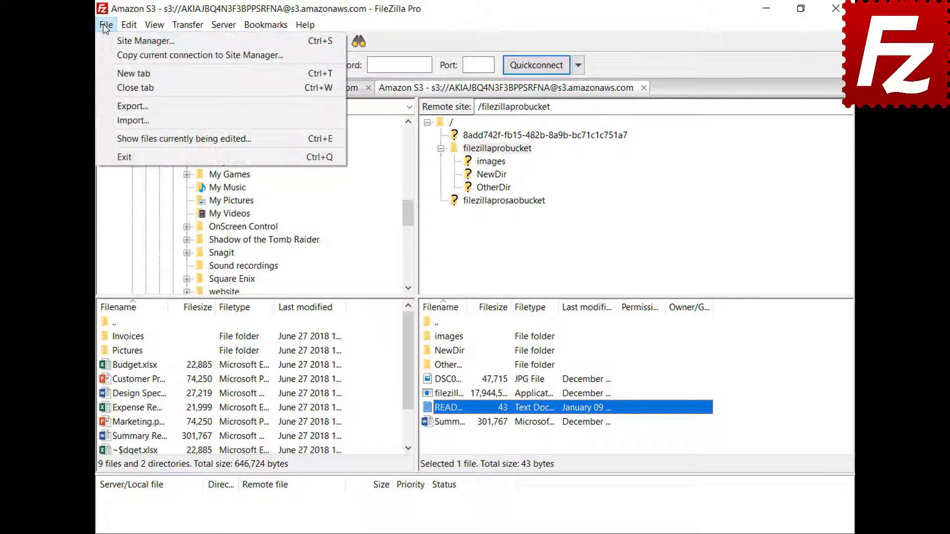
{"action": "left_click", "coordinate": [123, 139]}
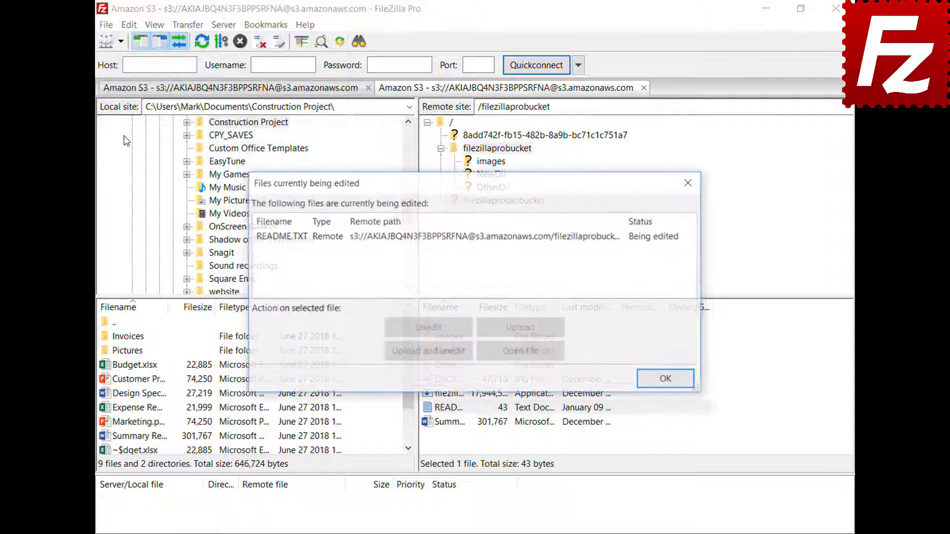
{"action": "left_click", "coordinate": [445, 237]}
{"action": "left_click", "coordinate": [443, 240]}
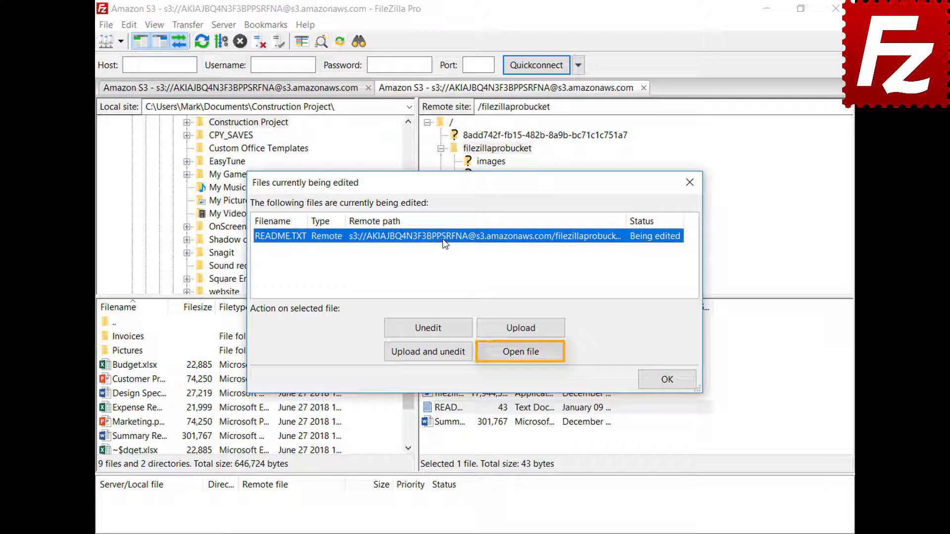
{"action": "left_click", "coordinate": [672, 382]}
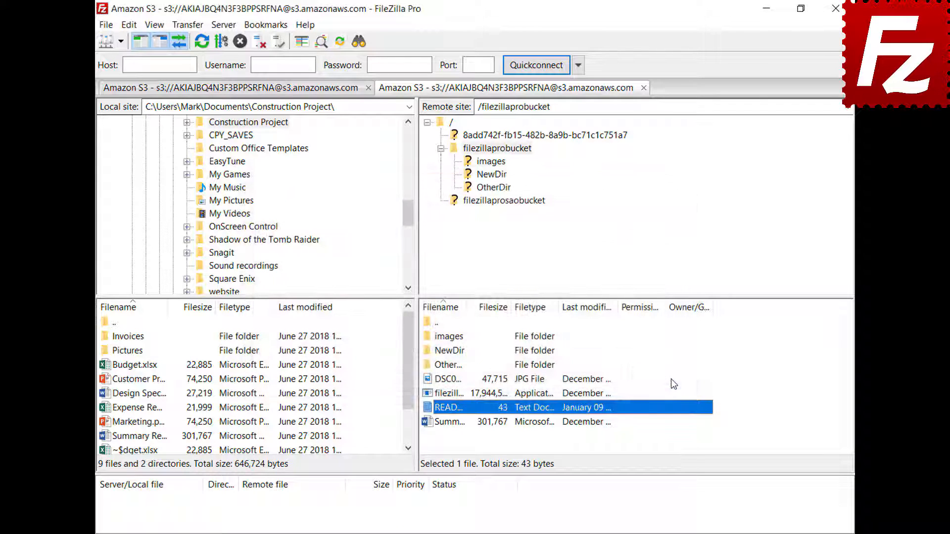
Add the custom filetype association jpg "C:\Windows\system32\mspaint.exe" in the file editing settings and save it.
{"action": "left_click", "coordinate": [129, 25]}
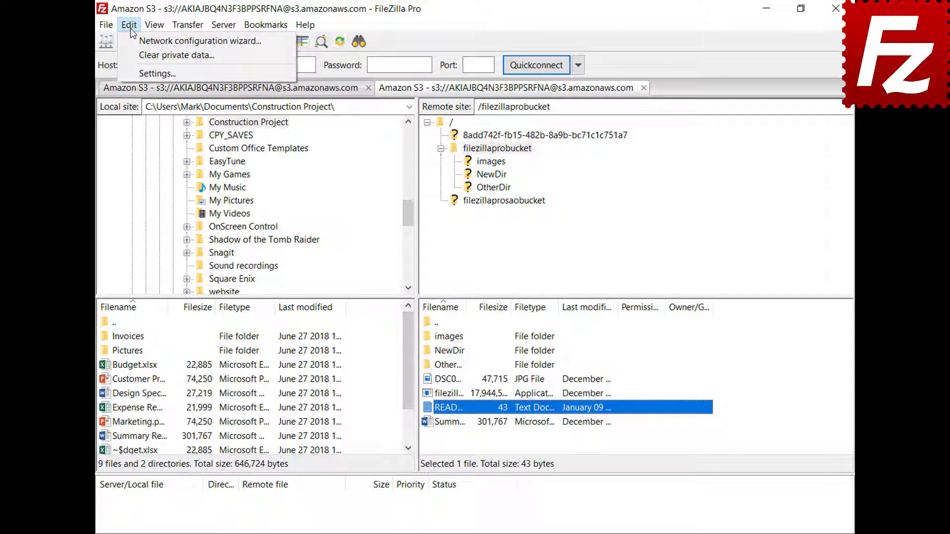
{"action": "left_click", "coordinate": [136, 74]}
{"action": "left_click_drag", "start_coordinate": [336, 188], "coordinate": [345, 249]}
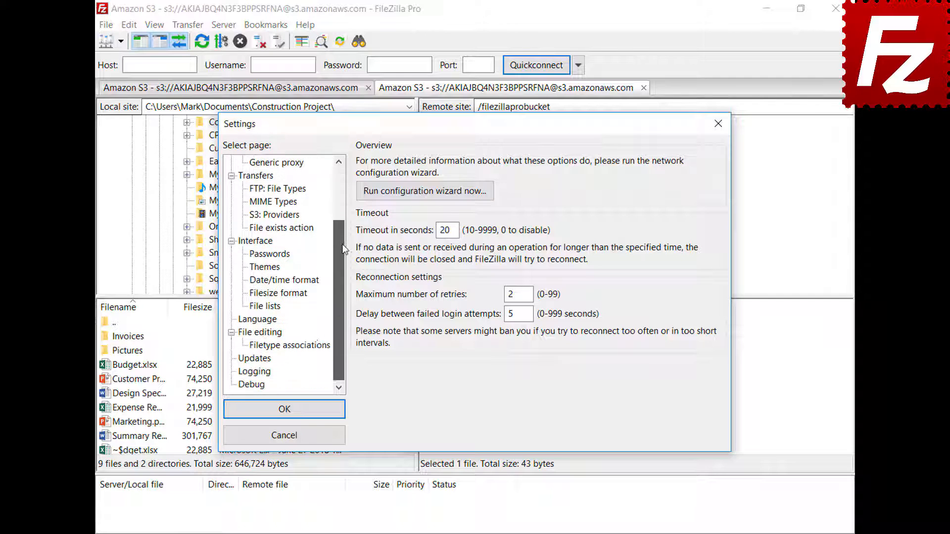
{"action": "left_click", "coordinate": [246, 336]}
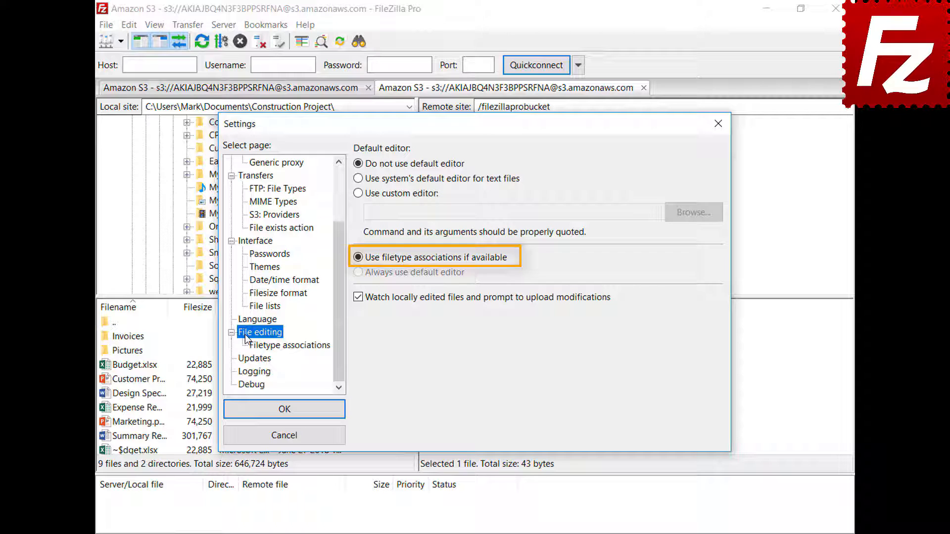
{"action": "left_click", "coordinate": [298, 347]}
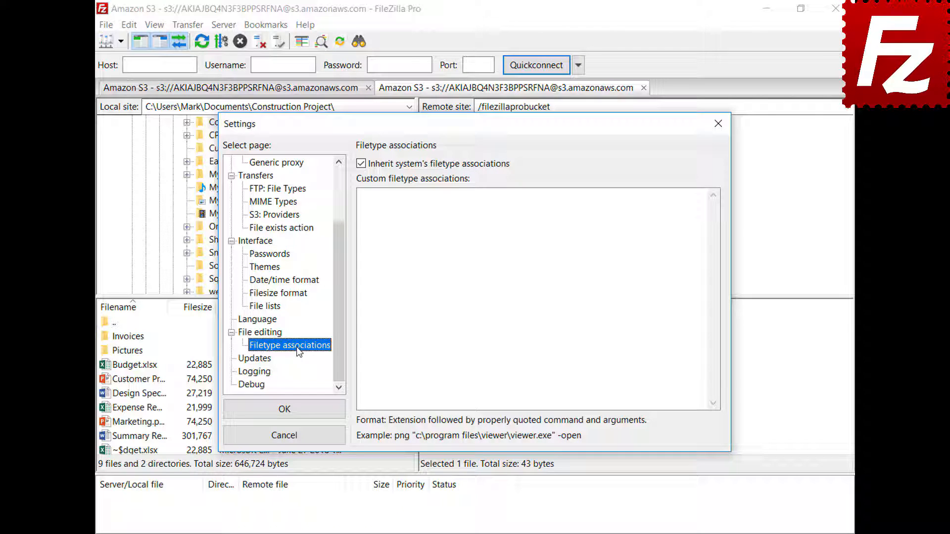
{"action": "left_click", "coordinate": [685, 205]}
{"action": "type", "text": "jpg \"C:\\Windows\\system32\\mspaint.exe\""}
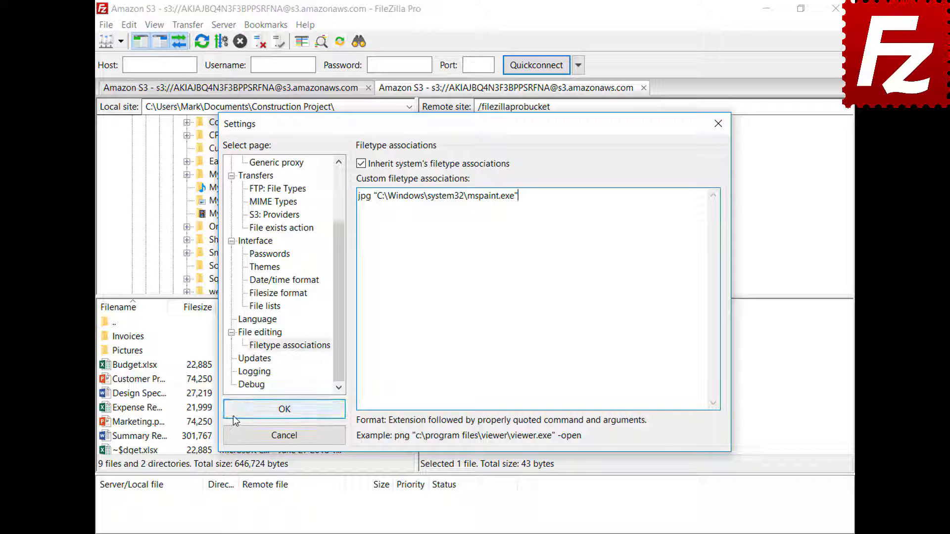
{"action": "left_click", "coordinate": [263, 409]}
Open the DSC00079 JPG from the bucket for viewing in Paint, and close the image.
{"action": "right_click", "coordinate": [426, 380]}
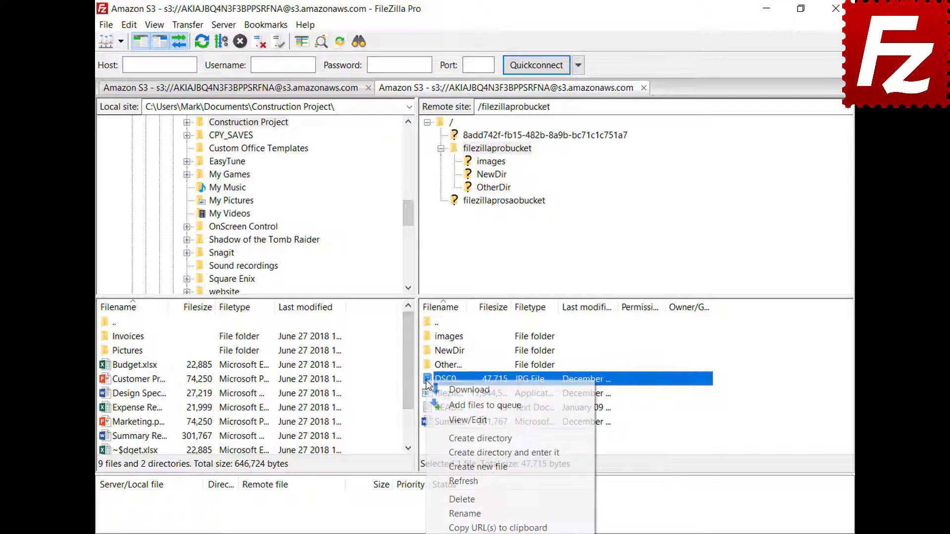
{"action": "left_click", "coordinate": [445, 419]}
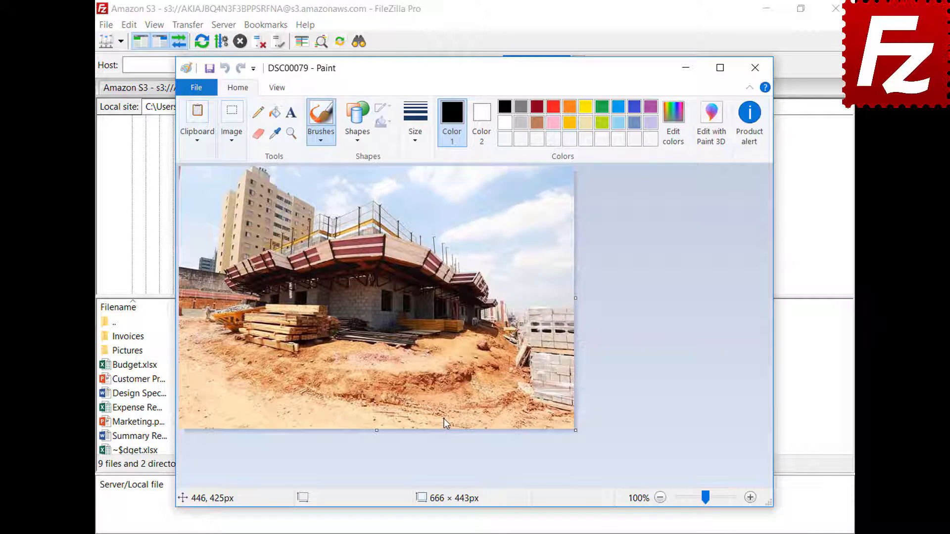
{"action": "left_click", "coordinate": [755, 68]}
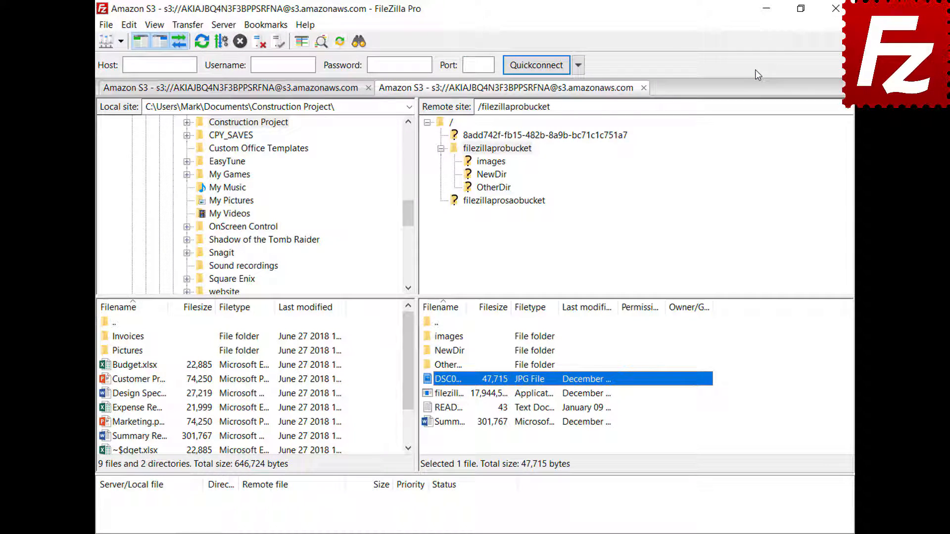
Open the file editing settings to examine the default editor options.
{"action": "left_click", "coordinate": [129, 24]}
{"action": "left_click", "coordinate": [139, 74]}
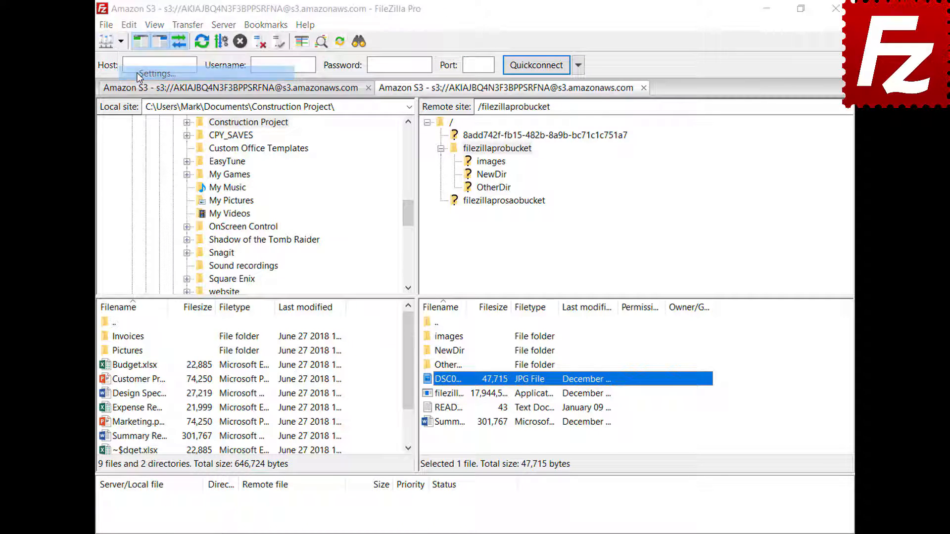
{"action": "left_click_drag", "start_coordinate": [340, 193], "coordinate": [345, 245]}
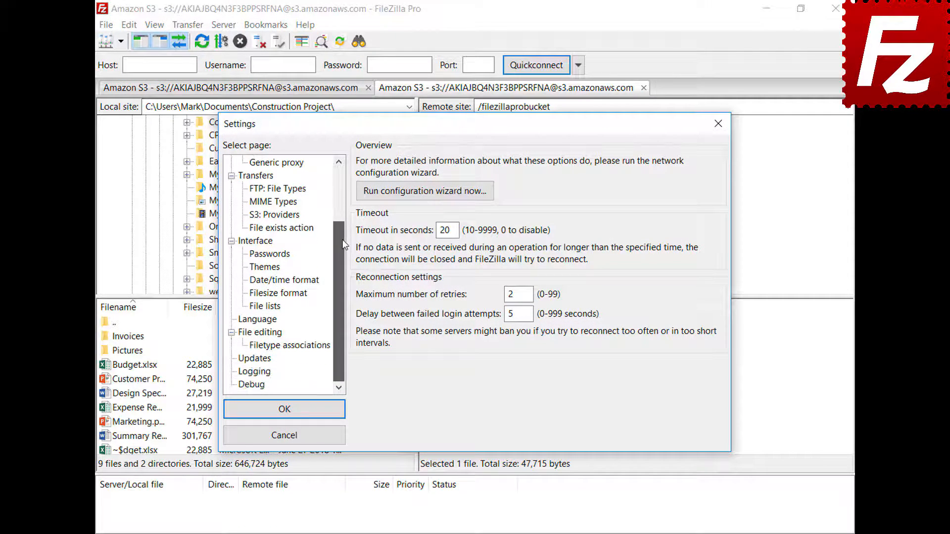
{"action": "left_click", "coordinate": [246, 335]}
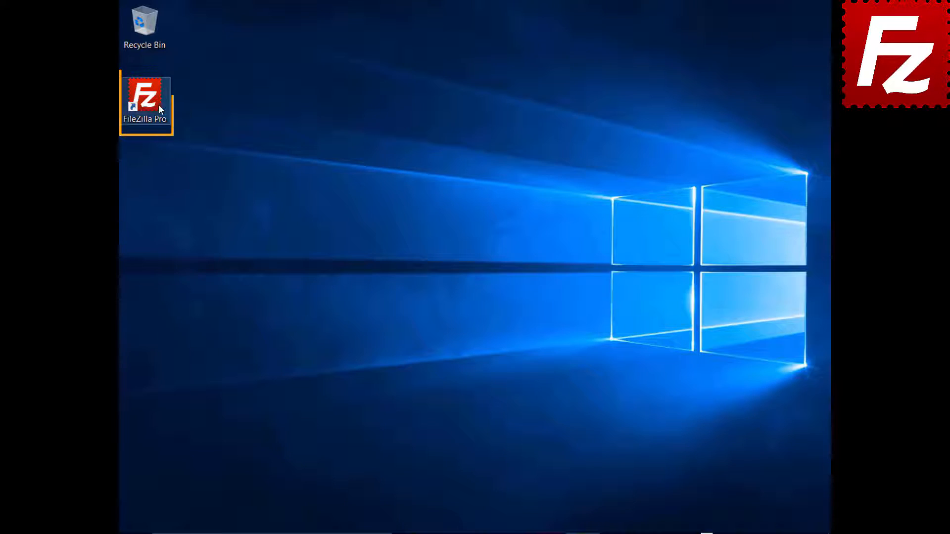
Launch FileZilla Pro from the desktop and connect to the saved FTP site.
{"action": "double_click", "coordinate": [150, 103]}
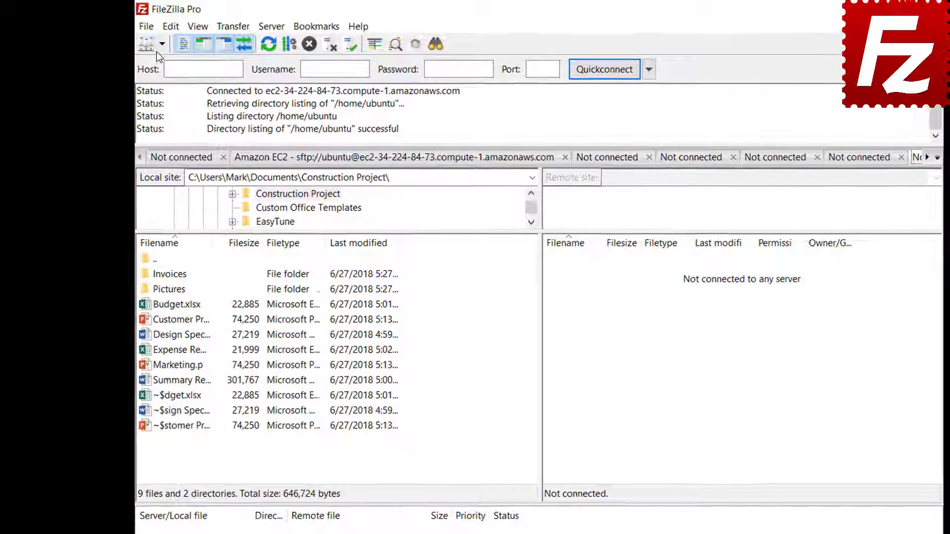
{"action": "left_click", "coordinate": [141, 42]}
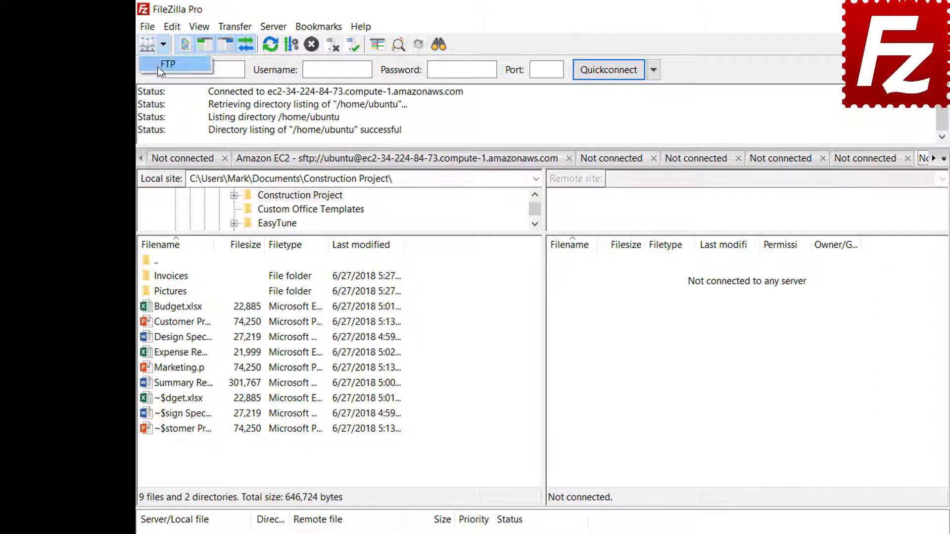
{"action": "left_click", "coordinate": [163, 66]}
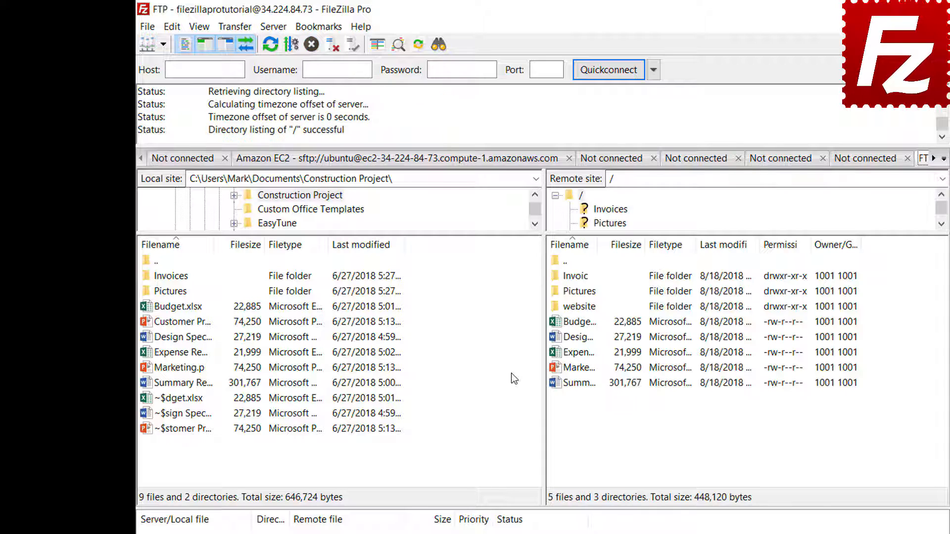
Start a new site-specific bookmark named FTP-Pictures for the FTP site.
{"action": "left_click", "coordinate": [319, 27]}
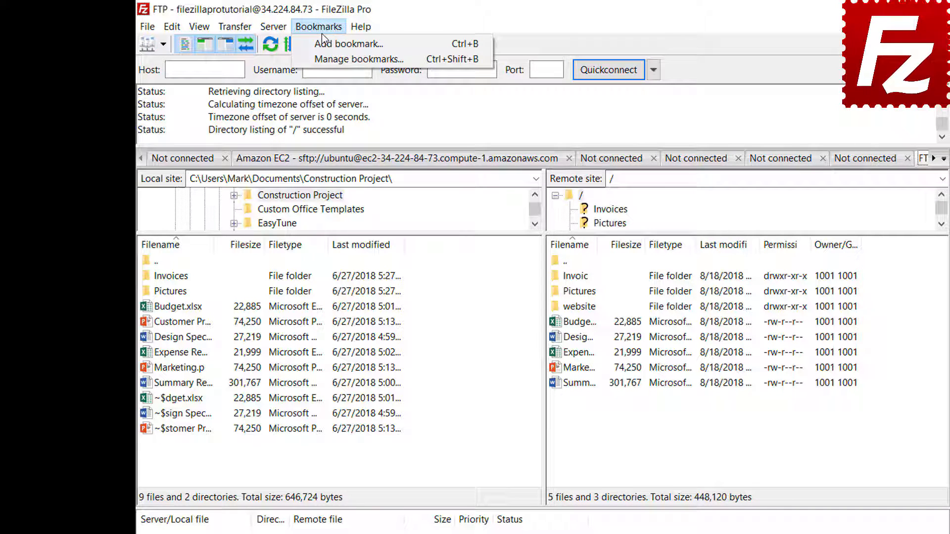
{"action": "left_click", "coordinate": [324, 44]}
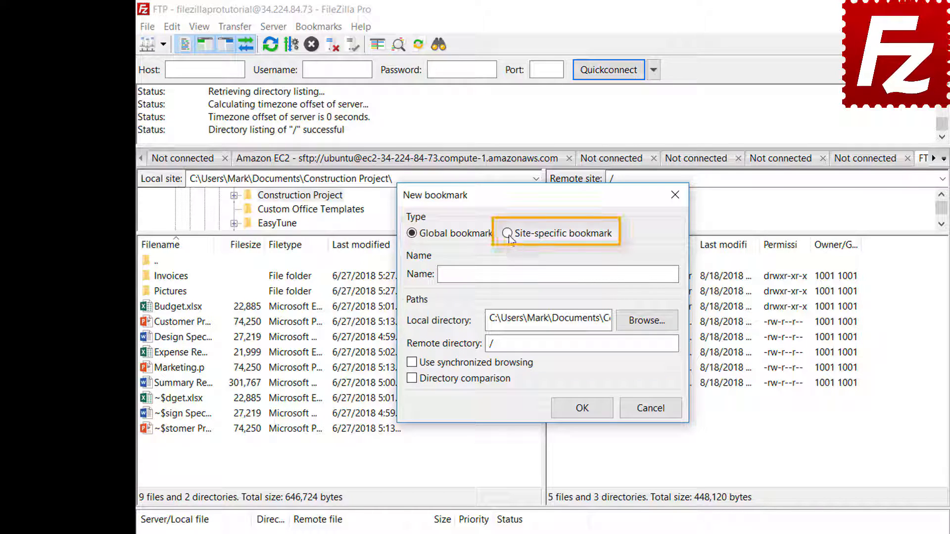
{"action": "left_click", "coordinate": [507, 234]}
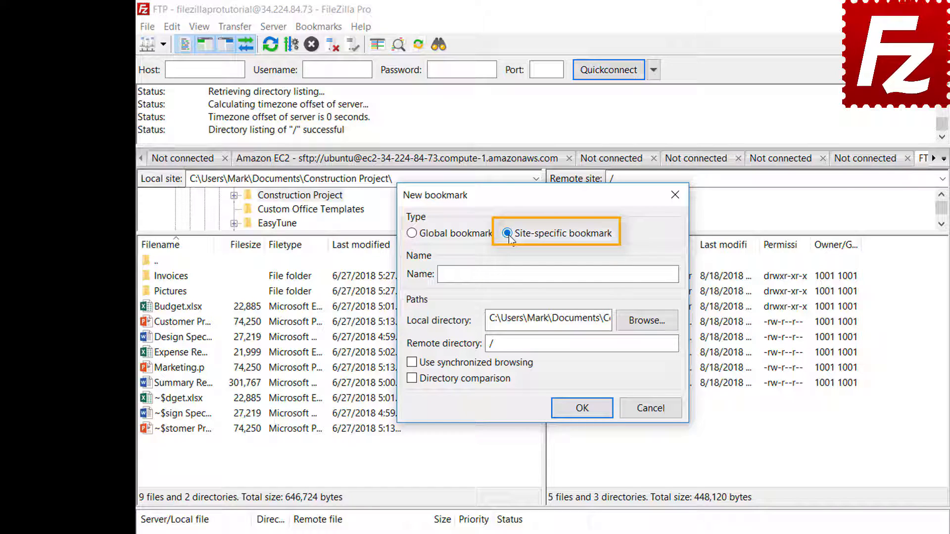
{"action": "left_click", "coordinate": [628, 271]}
{"action": "type", "text": "FTP-P"}
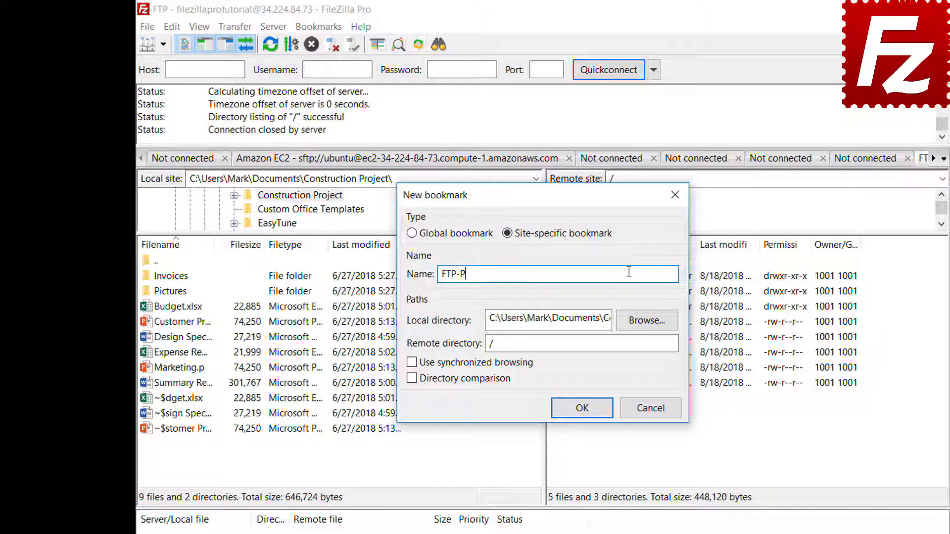
{"action": "type", "text": "ictures"}
Set the bookmark's local directory to the Construction Project's Pictures folder and its remote directory to /Pictures, and save the bookmark.
{"action": "left_click", "coordinate": [649, 325]}
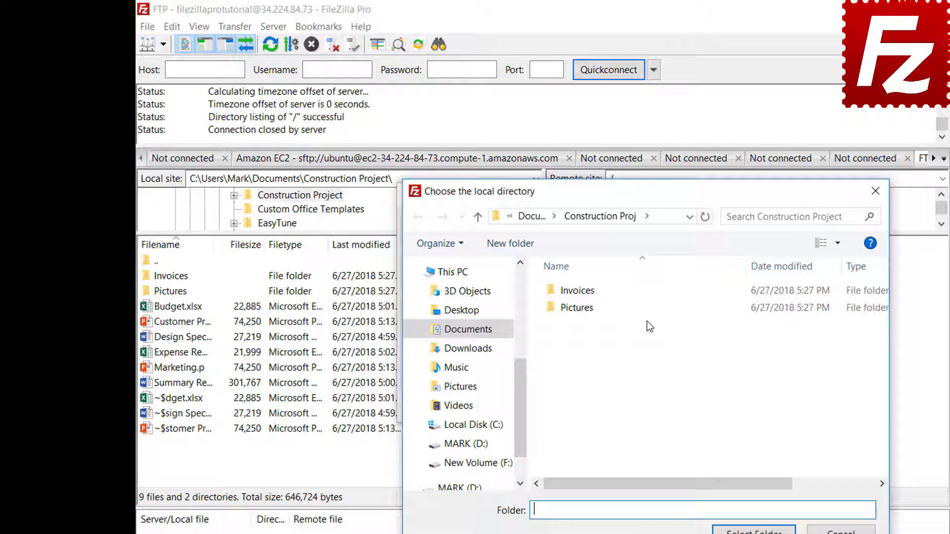
{"action": "double_click", "coordinate": [580, 308]}
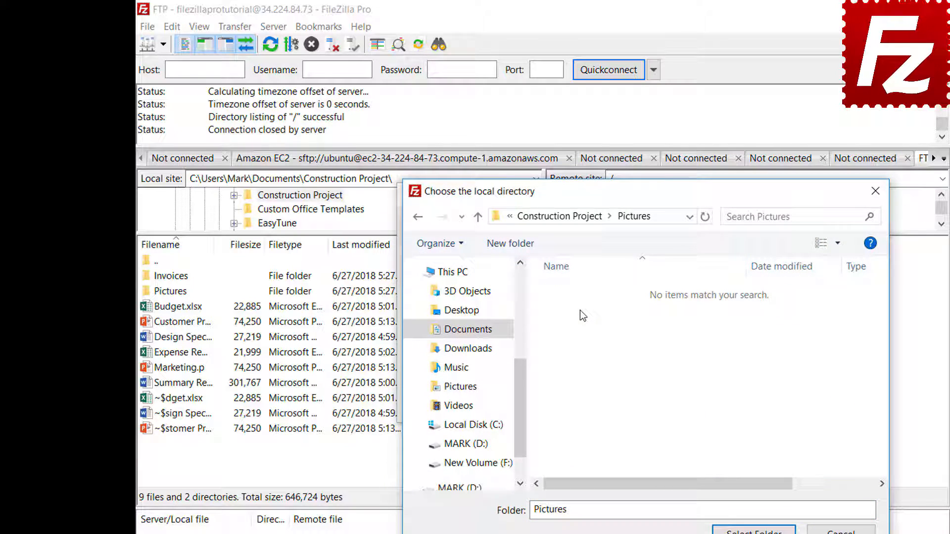
{"action": "left_click", "coordinate": [753, 529]}
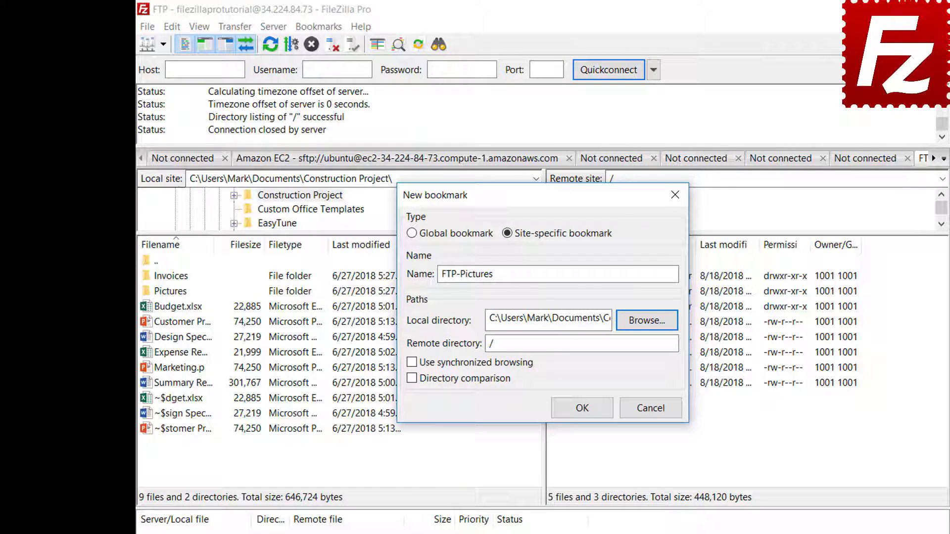
{"action": "left_click", "coordinate": [649, 348]}
{"action": "type", "text": "Pi"}
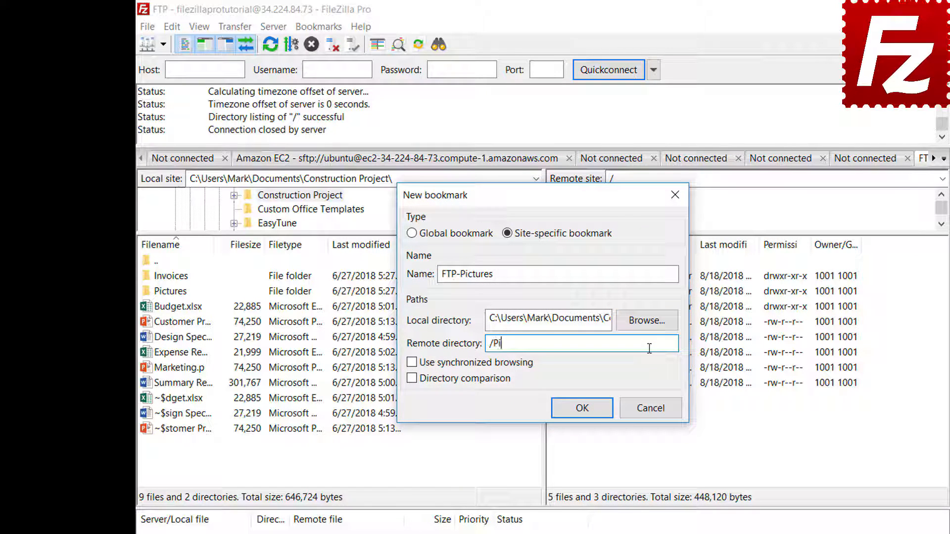
{"action": "type", "text": "ctures"}
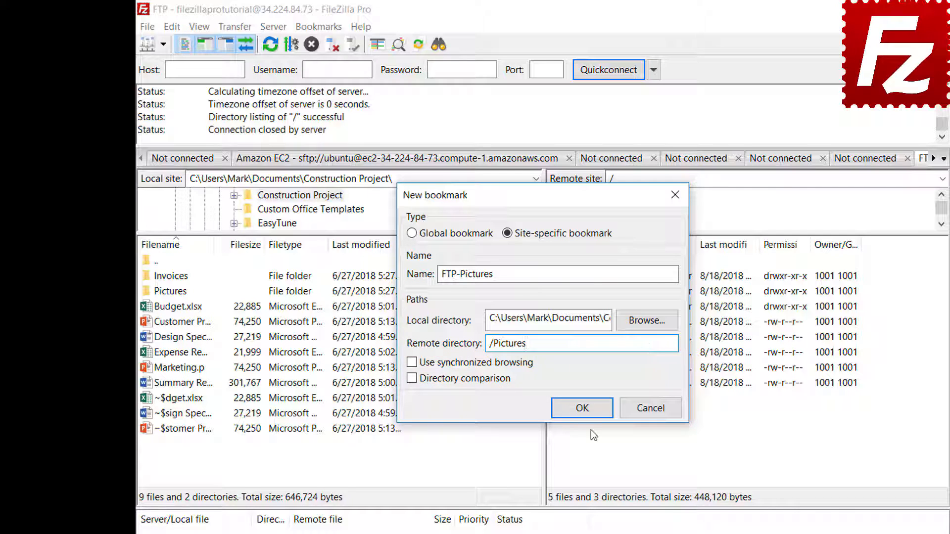
{"action": "left_click", "coordinate": [589, 414]}
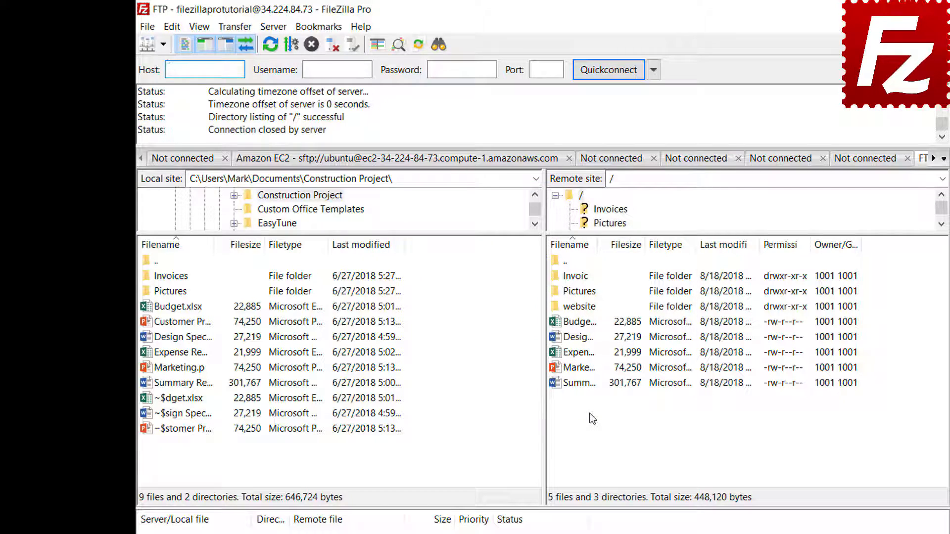
Go to the FTP-Pictures bookmark's local and remote directories, and disconnect from the server.
{"action": "left_click", "coordinate": [318, 27]}
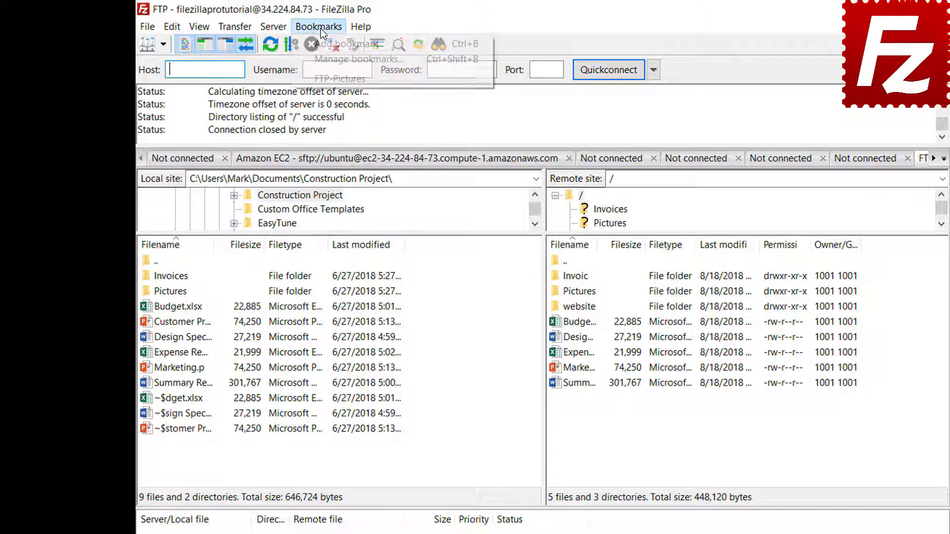
{"action": "left_click", "coordinate": [340, 79]}
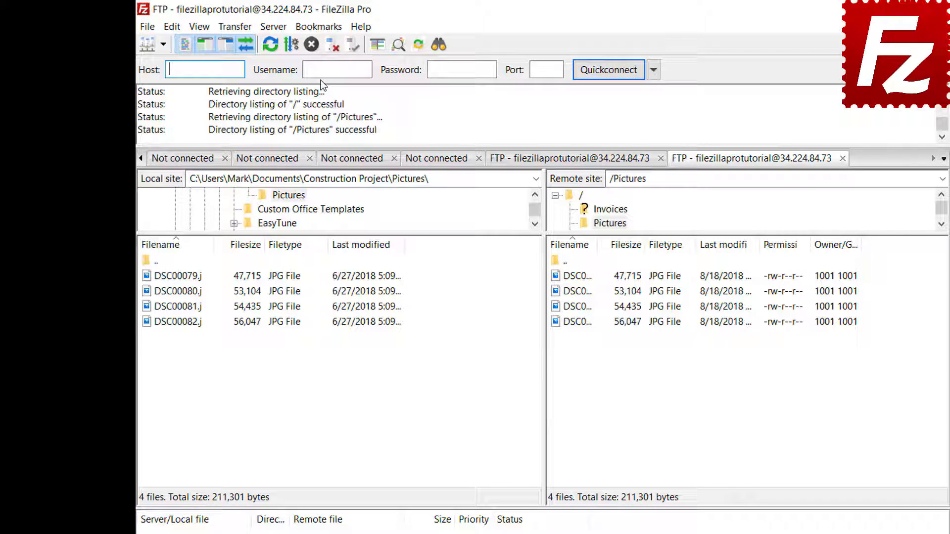
{"action": "left_click", "coordinate": [332, 47]}
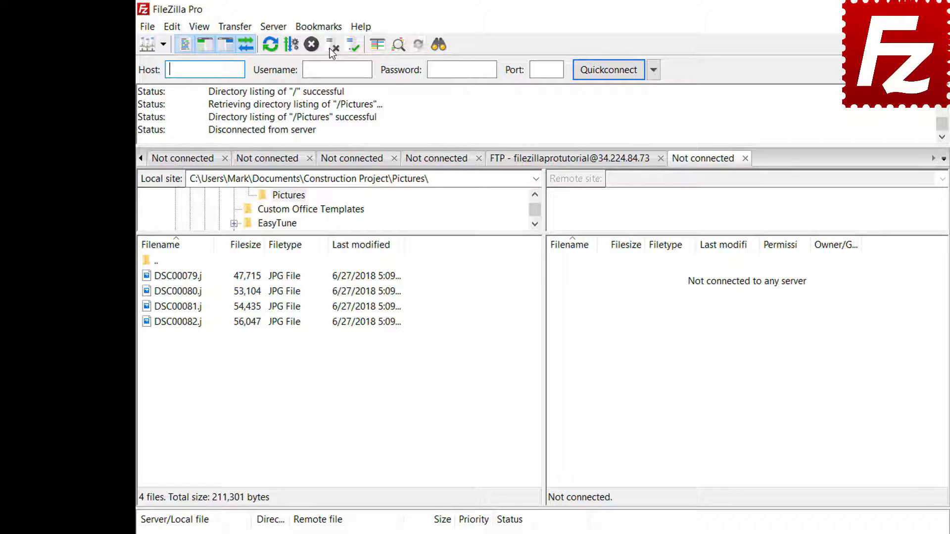
Connect to the FTP site through its FTP-Pictures bookmark in the Site Manager.
{"action": "left_click", "coordinate": [147, 28]}
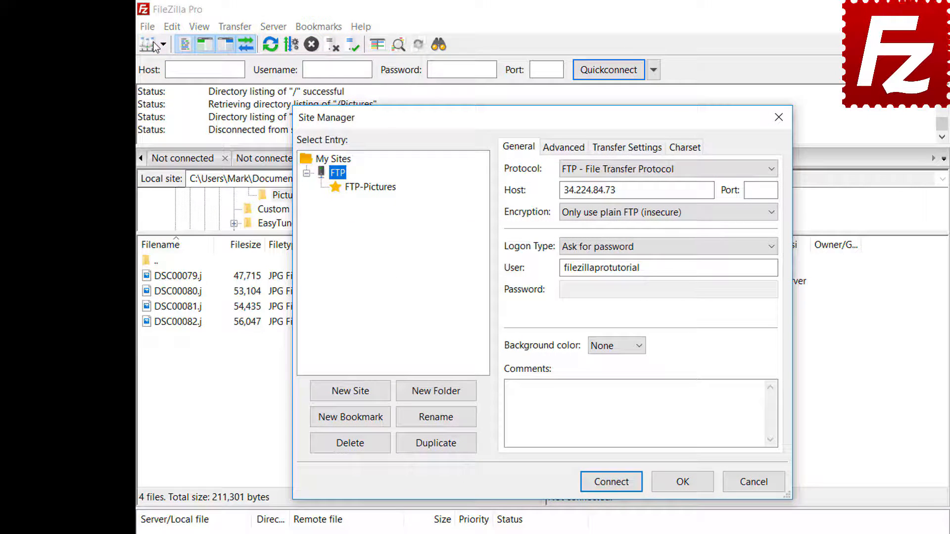
{"action": "left_click", "coordinate": [373, 191]}
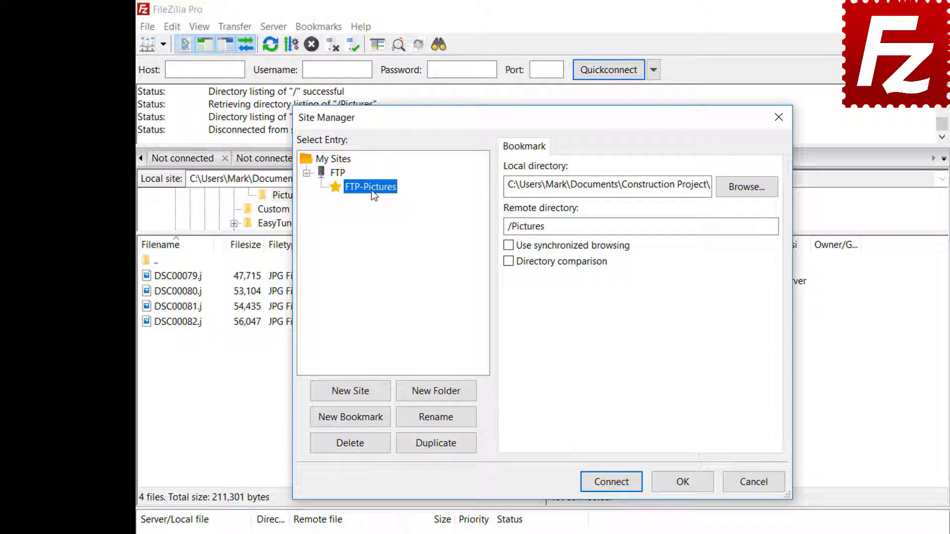
{"action": "left_click", "coordinate": [619, 485]}
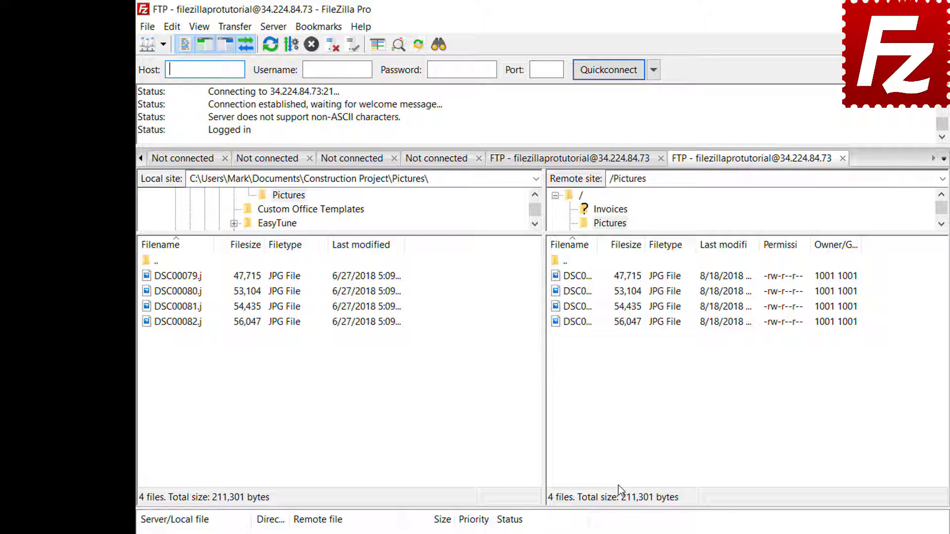
Open the bookmark manager and select the site-specific FTP-Pictures bookmark to examine its directories.
{"action": "left_click", "coordinate": [325, 29]}
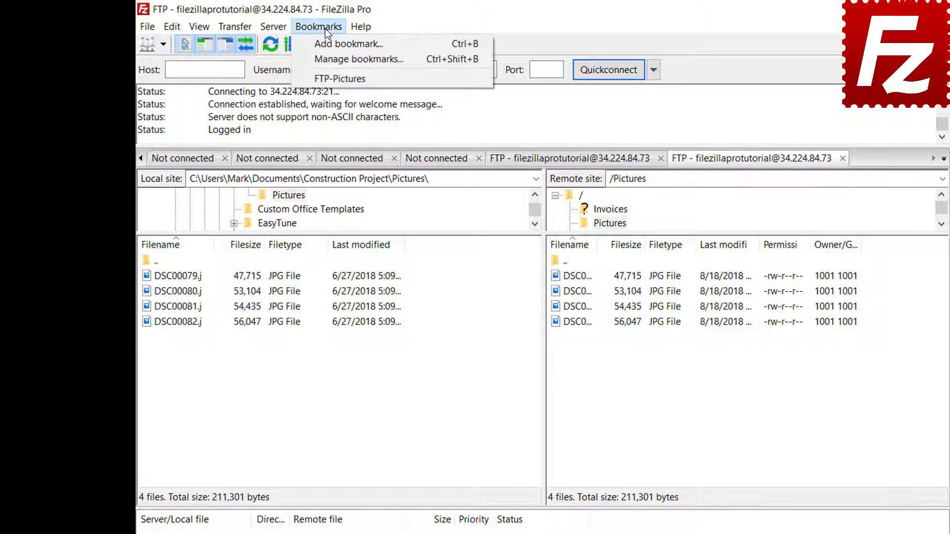
{"action": "left_click", "coordinate": [327, 55]}
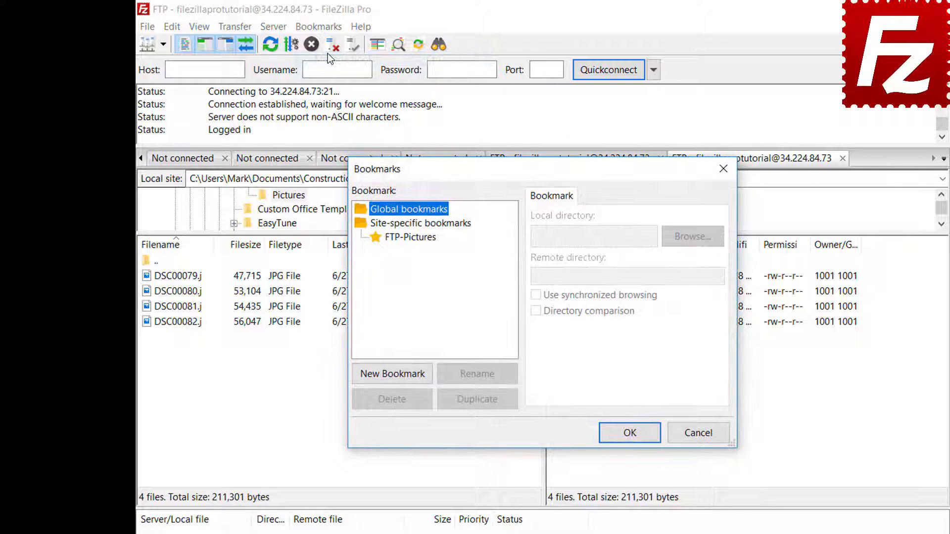
{"action": "left_click", "coordinate": [415, 237]}
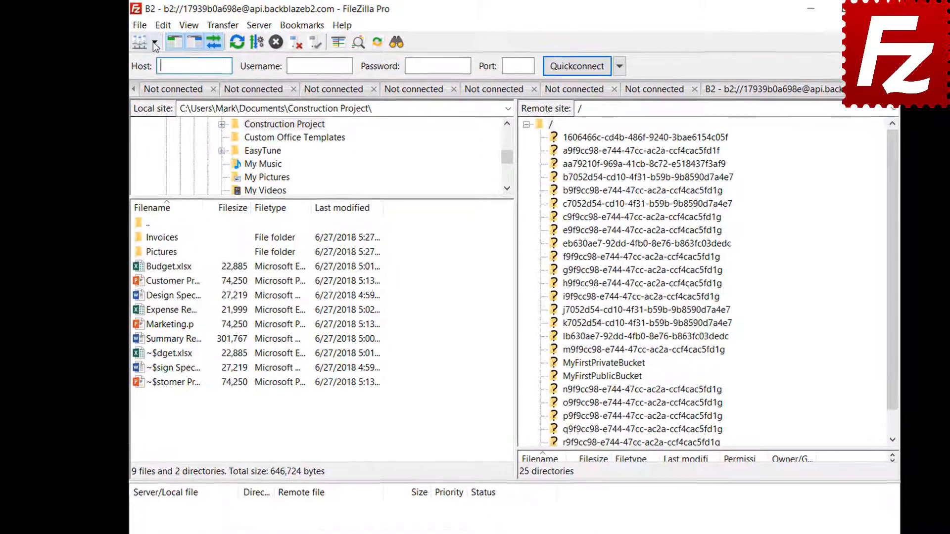
Connect to the saved Amazon S3 site and open the interface settings.
{"action": "left_click", "coordinate": [154, 42]}
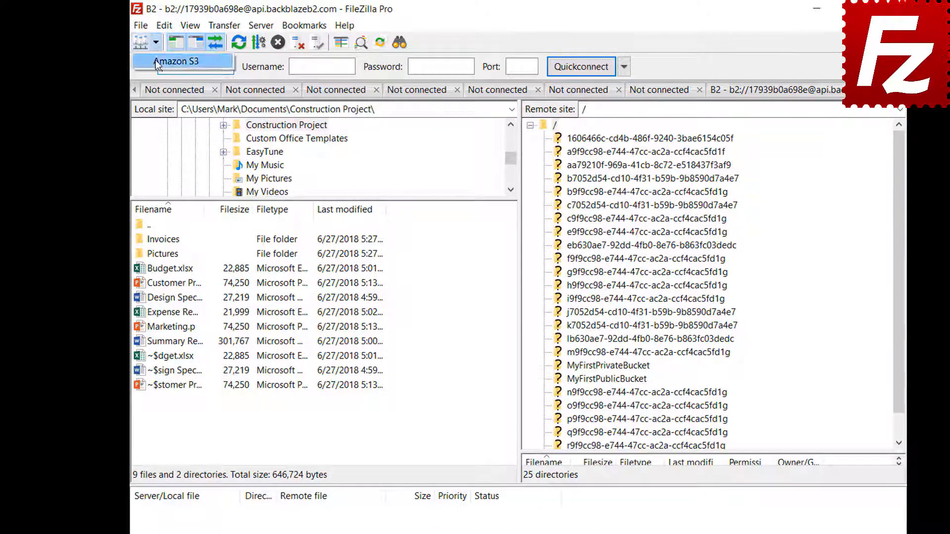
{"action": "left_click", "coordinate": [156, 61]}
{"action": "left_click", "coordinate": [163, 26]}
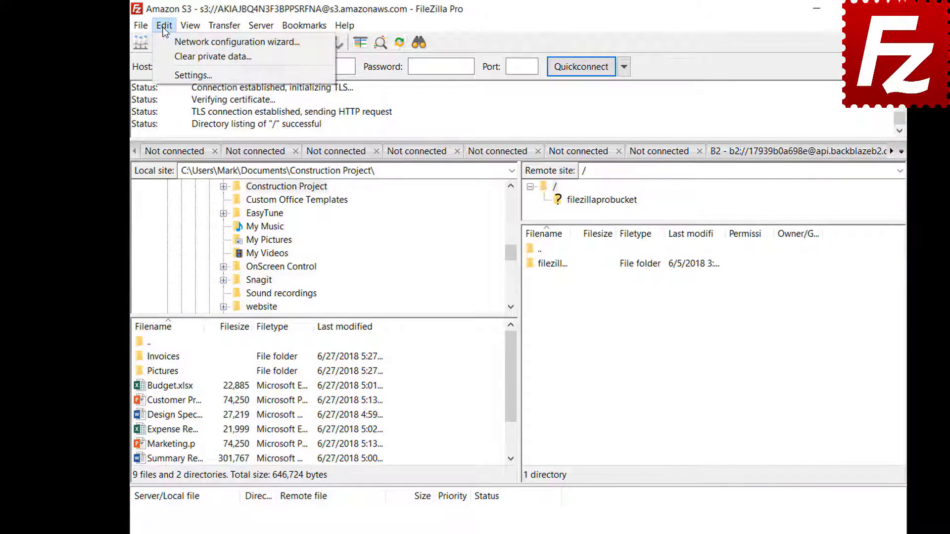
{"action": "left_click", "coordinate": [166, 78]}
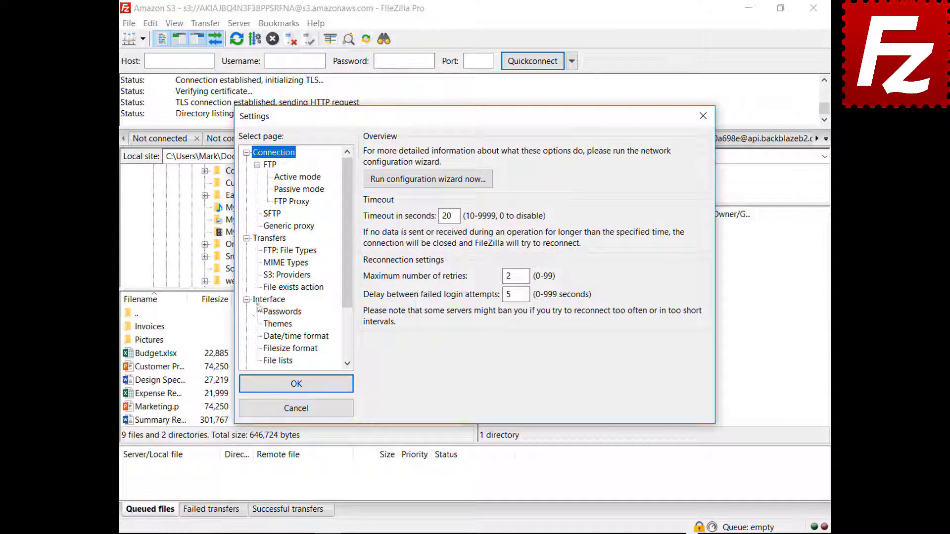
{"action": "left_click", "coordinate": [278, 327]}
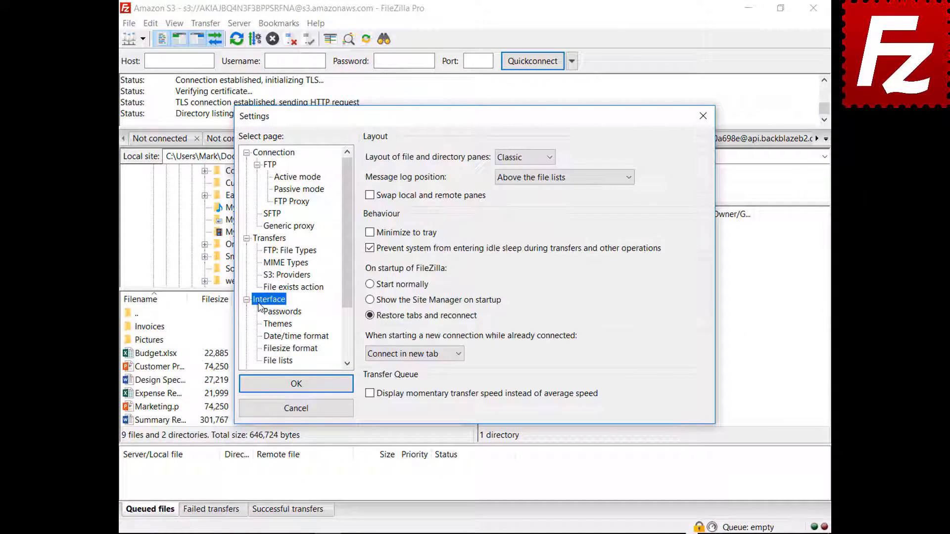
Try the Explorer, Widescreen and Blackboard layouts for the file and directory panes, and return to Classic.
{"action": "left_click", "coordinate": [524, 159]}
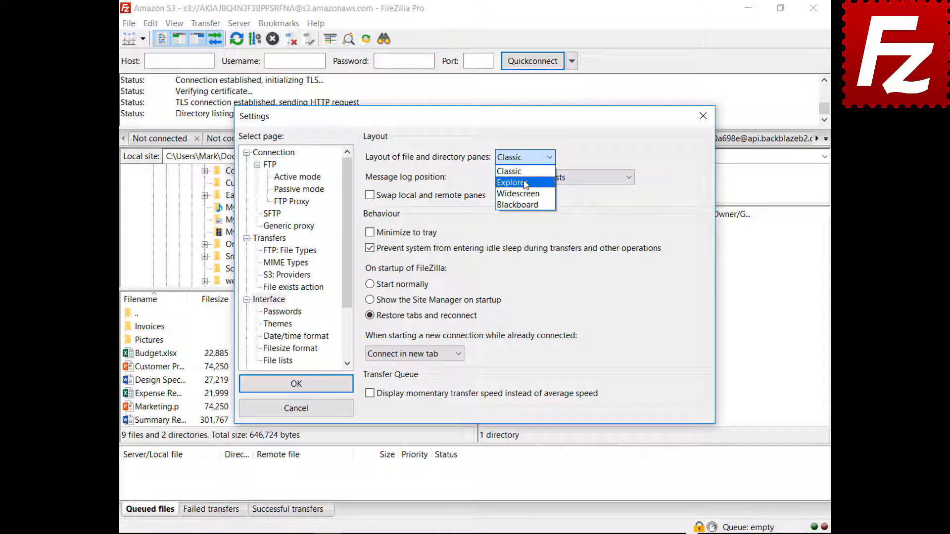
{"action": "left_click", "coordinate": [520, 180]}
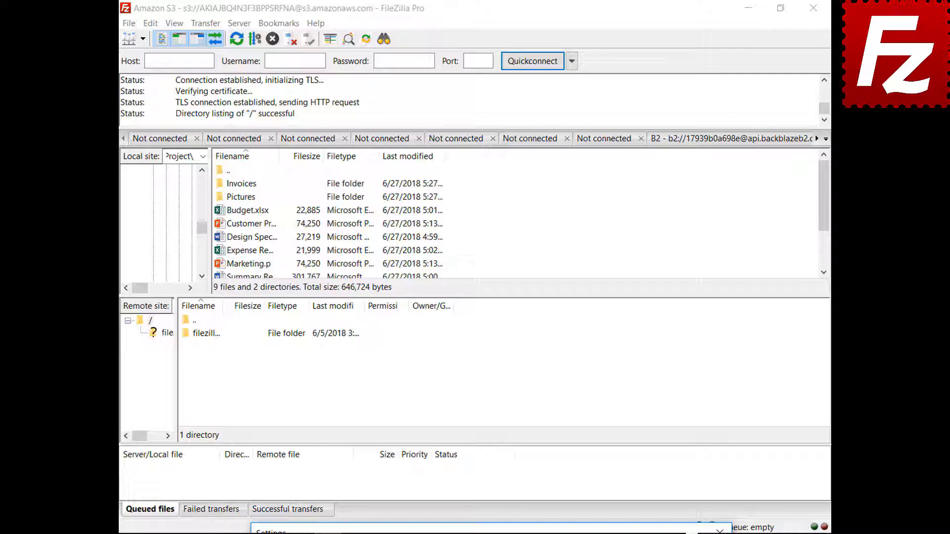
{"action": "left_click", "coordinate": [516, 160]}
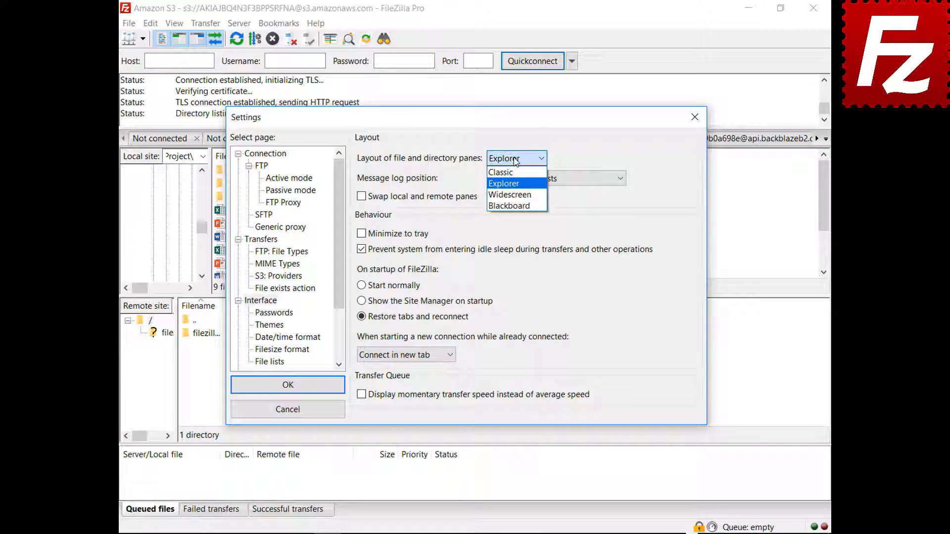
{"action": "left_click", "coordinate": [510, 194]}
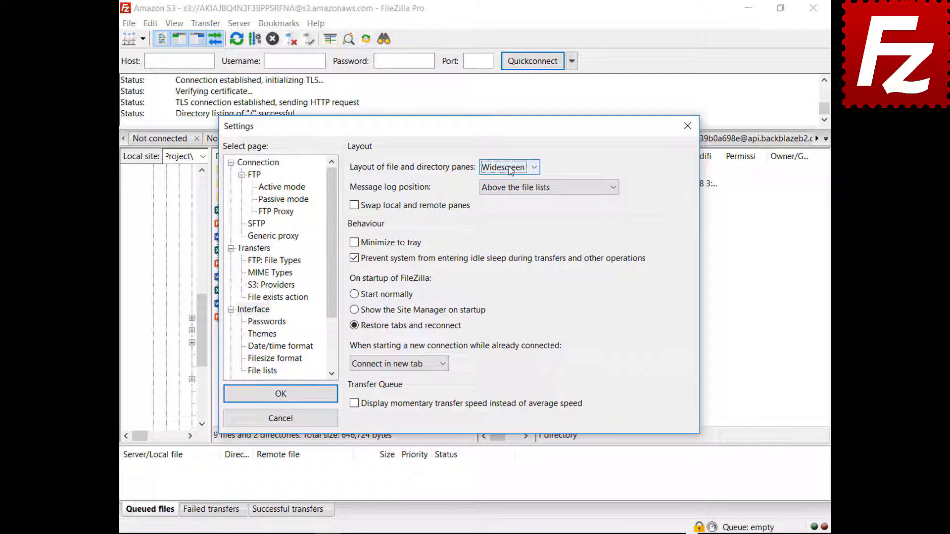
{"action": "left_click", "coordinate": [510, 169]}
{"action": "left_click", "coordinate": [506, 215]}
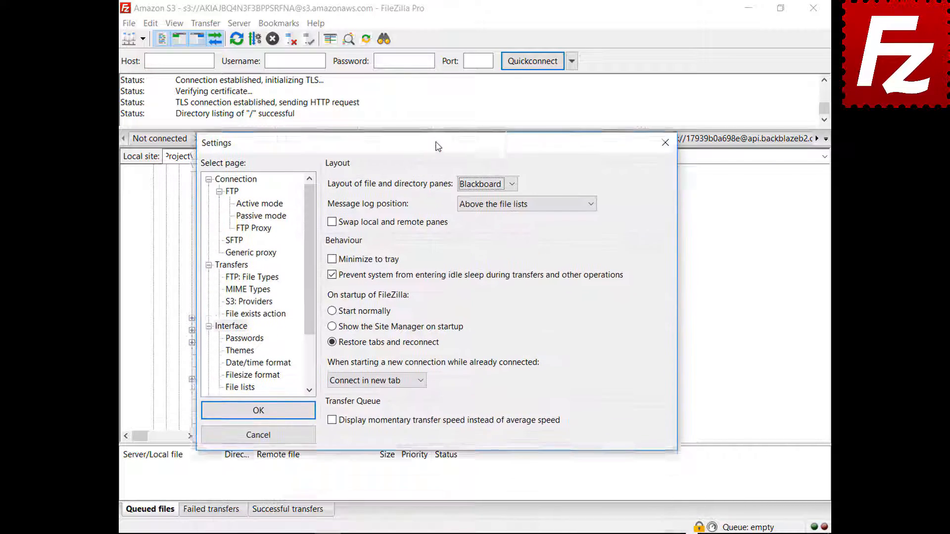
{"action": "left_click", "coordinate": [484, 176]}
{"action": "left_click", "coordinate": [472, 190]}
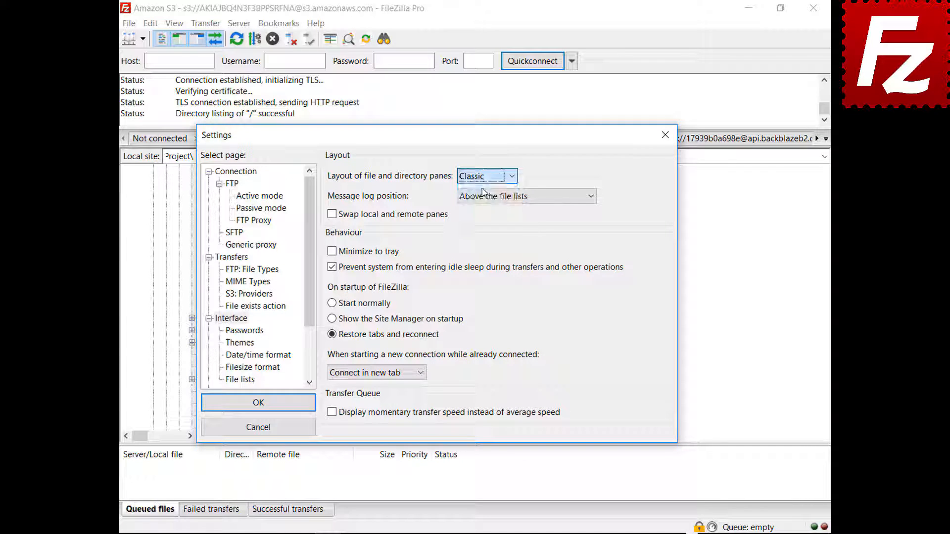
Set the message log position to Next to the transfer queue and move the settings dialog to view the layout.
{"action": "left_click", "coordinate": [510, 197]}
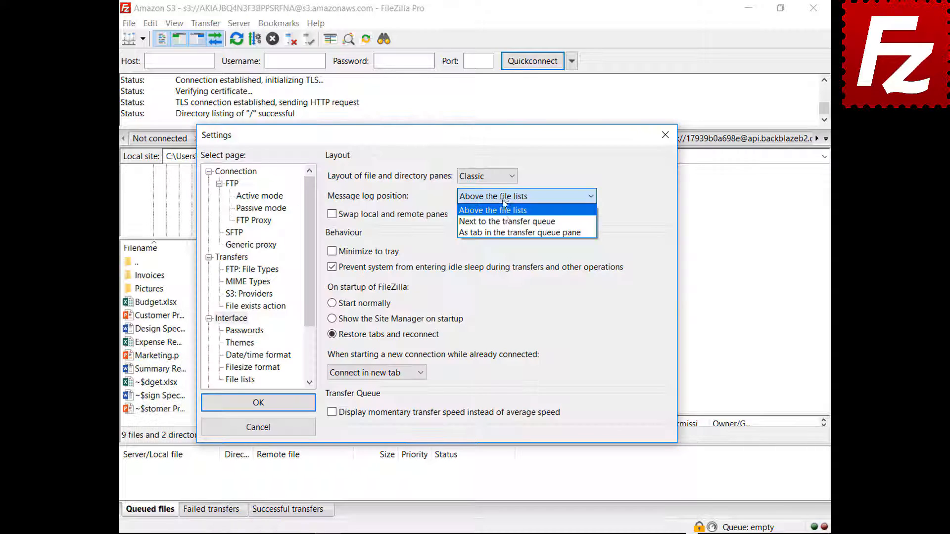
{"action": "left_click", "coordinate": [494, 218]}
{"action": "left_click_drag", "start_coordinate": [442, 145], "coordinate": [463, 101]}
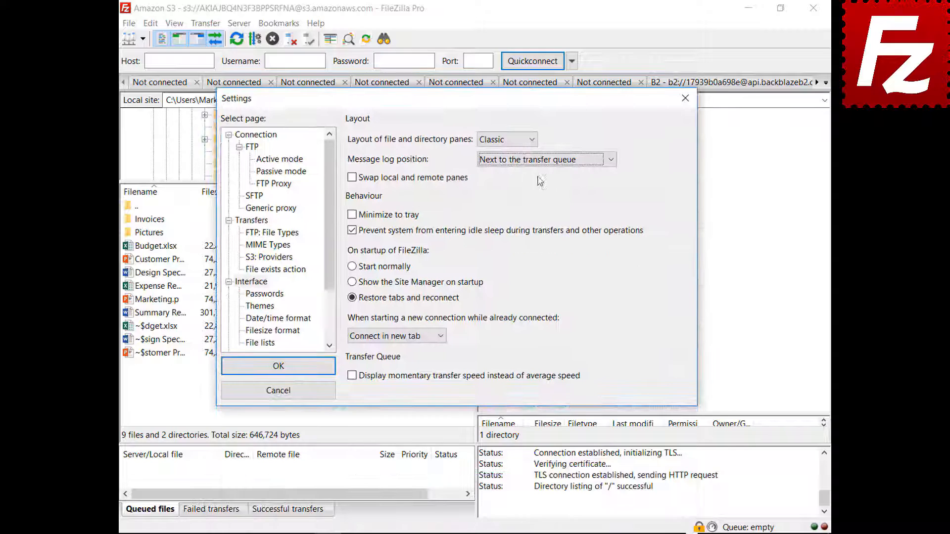
Set the message log position to As tab in the transfer queue pane and move the settings dialog aside to check it.
{"action": "left_click", "coordinate": [549, 160]}
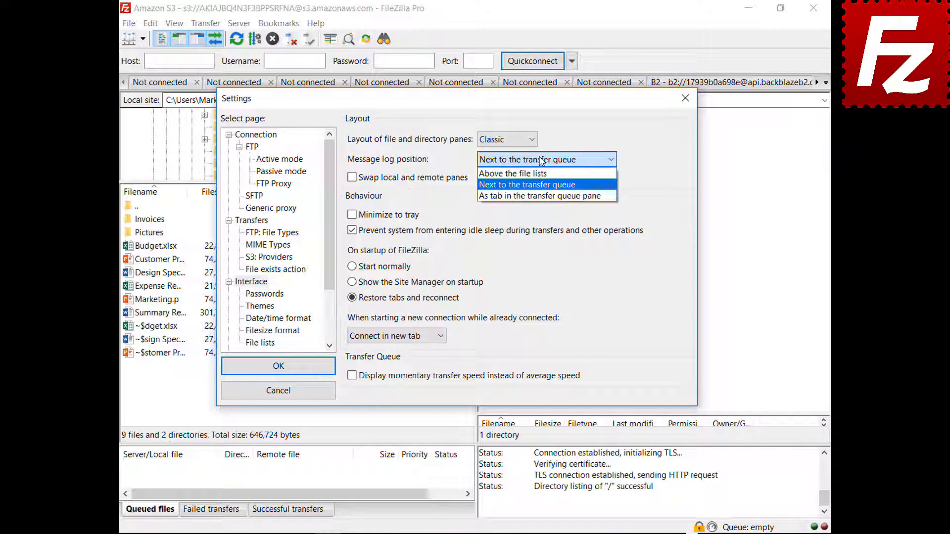
{"action": "left_click", "coordinate": [536, 196]}
{"action": "left_click_drag", "start_coordinate": [483, 102], "coordinate": [483, 512]}
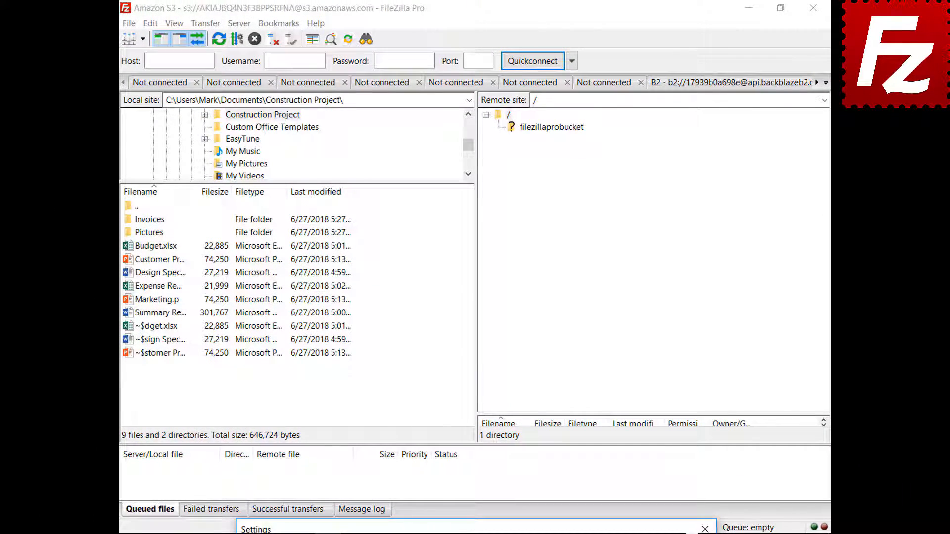
{"action": "left_click_drag", "start_coordinate": [488, 527], "coordinate": [497, 123]}
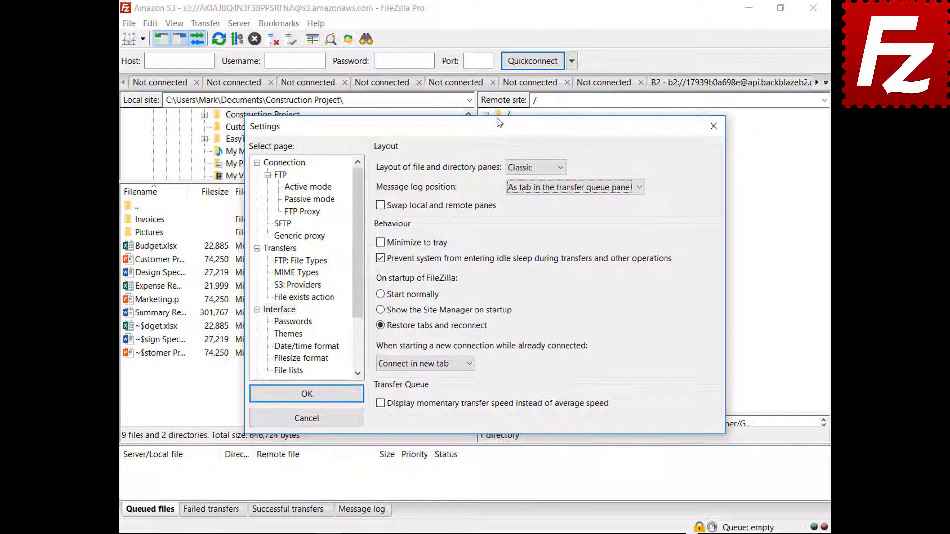
Enable minimizing to tray and apply the settings, and test it by minimizing the window and restoring it from the tray.
{"action": "left_click", "coordinate": [380, 242]}
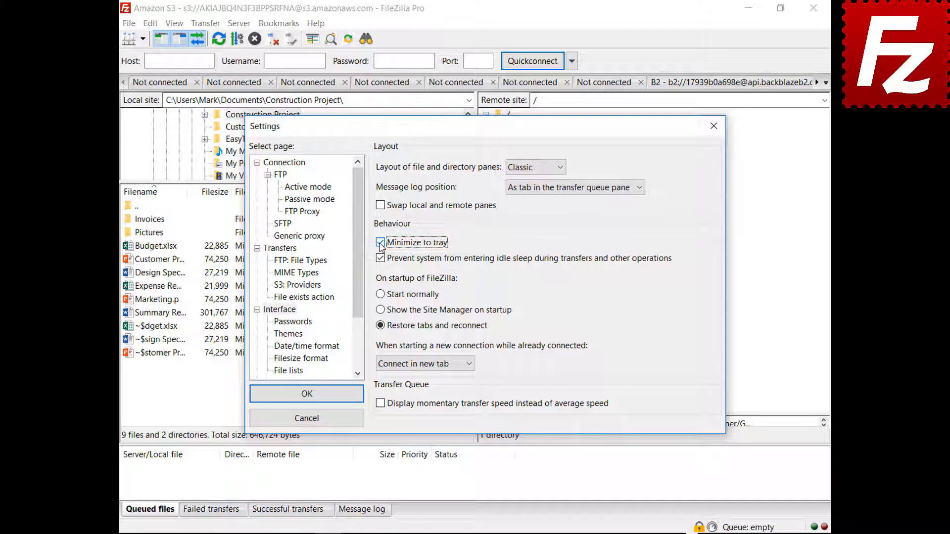
{"action": "left_click", "coordinate": [307, 394]}
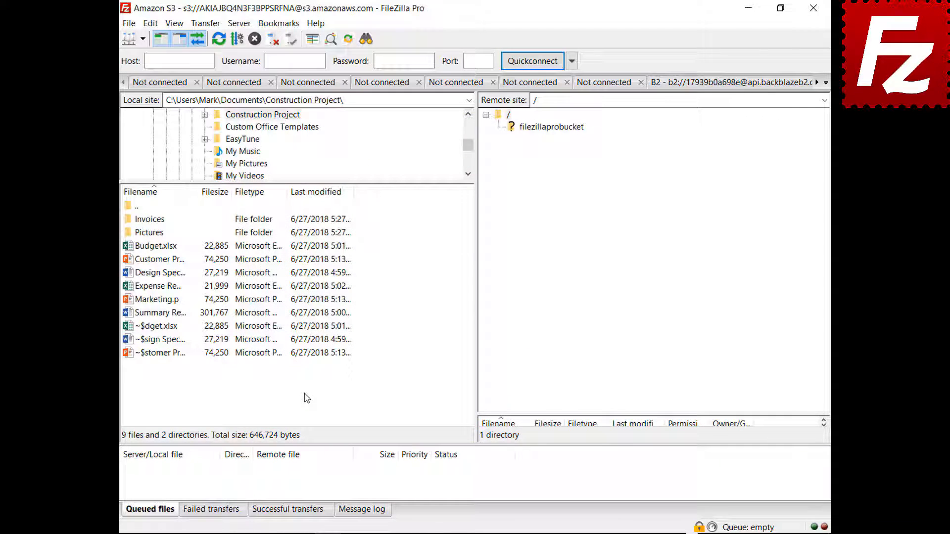
{"action": "left_click", "coordinate": [748, 8]}
{"action": "left_click", "coordinate": [705, 520]}
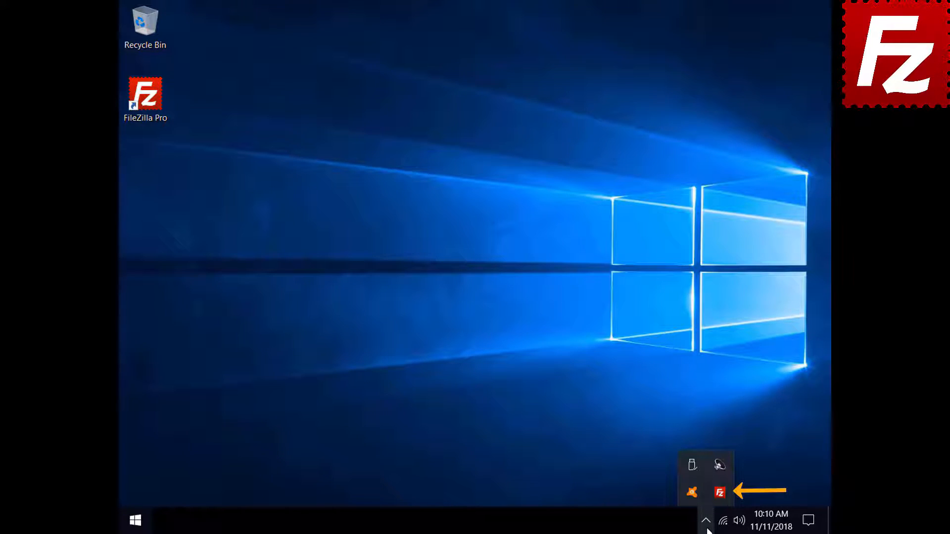
{"action": "left_click", "coordinate": [717, 492]}
In the interface settings, try Connect in new tab for new connections while already connected, and choose Connect in current tab.
{"action": "left_click", "coordinate": [150, 23]}
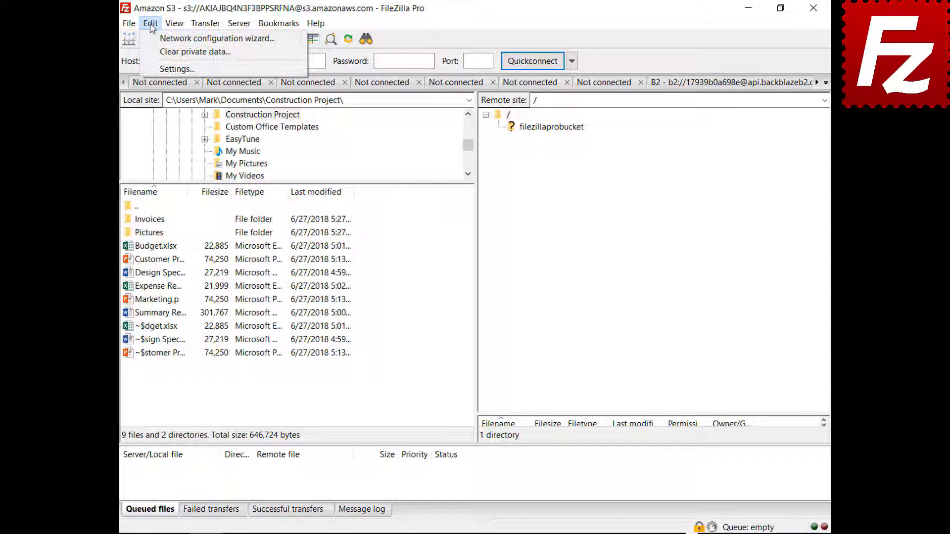
{"action": "left_click", "coordinate": [158, 69]}
{"action": "left_click", "coordinate": [260, 303]}
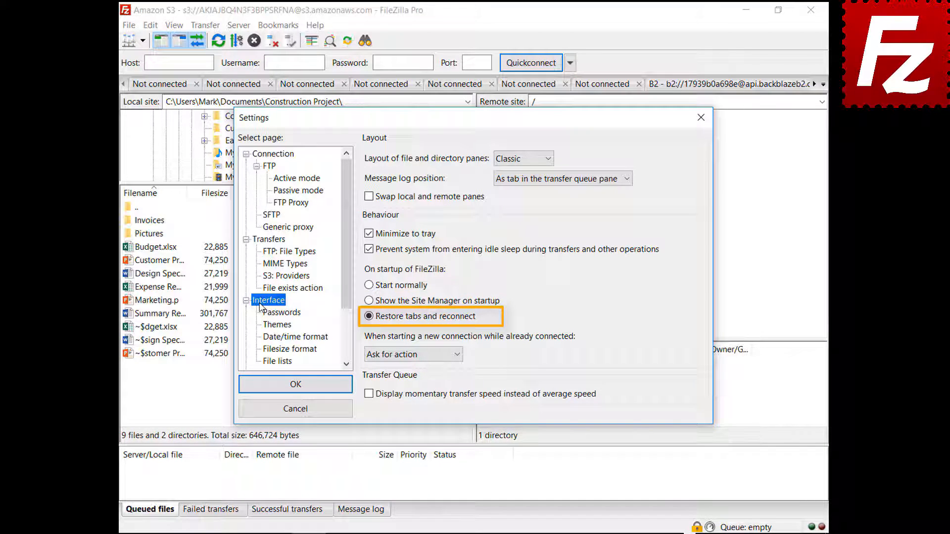
{"action": "left_click", "coordinate": [410, 354]}
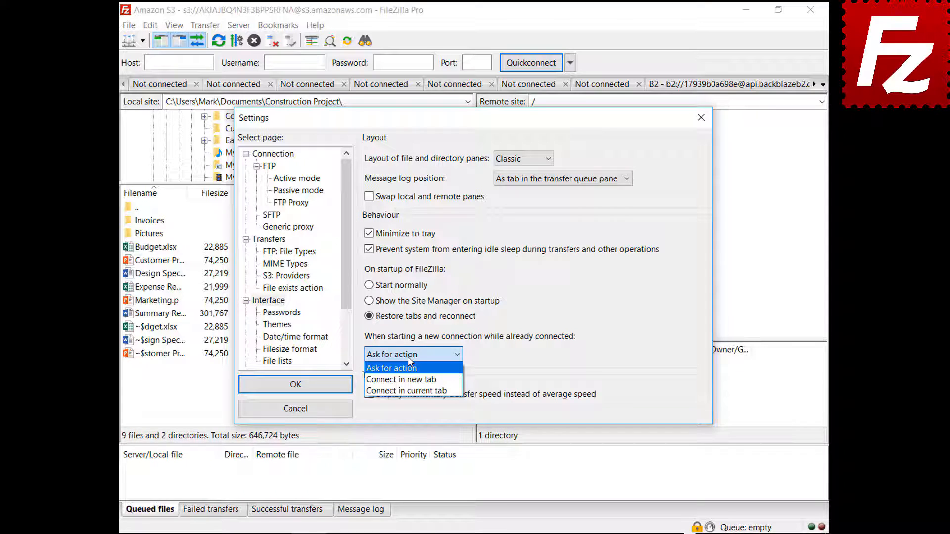
{"action": "left_click", "coordinate": [406, 380]}
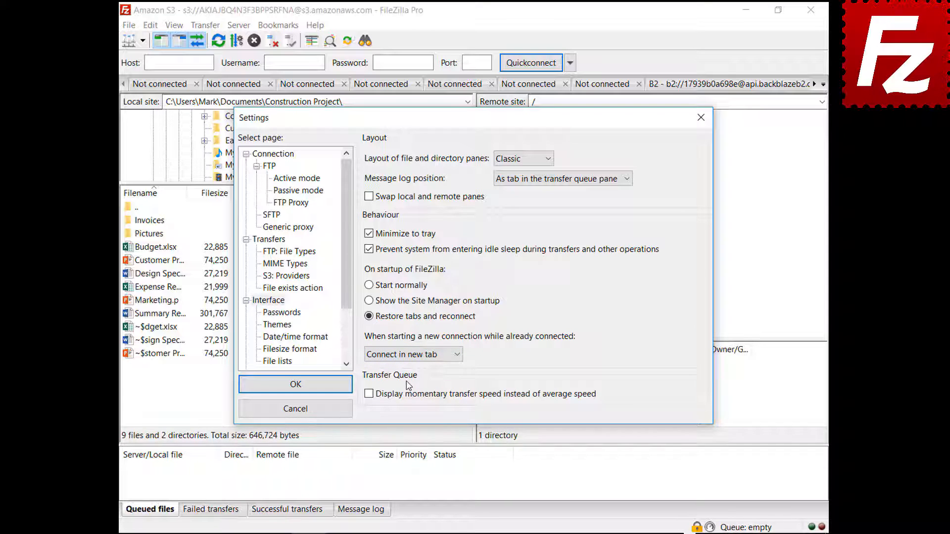
{"action": "left_click", "coordinate": [409, 354]}
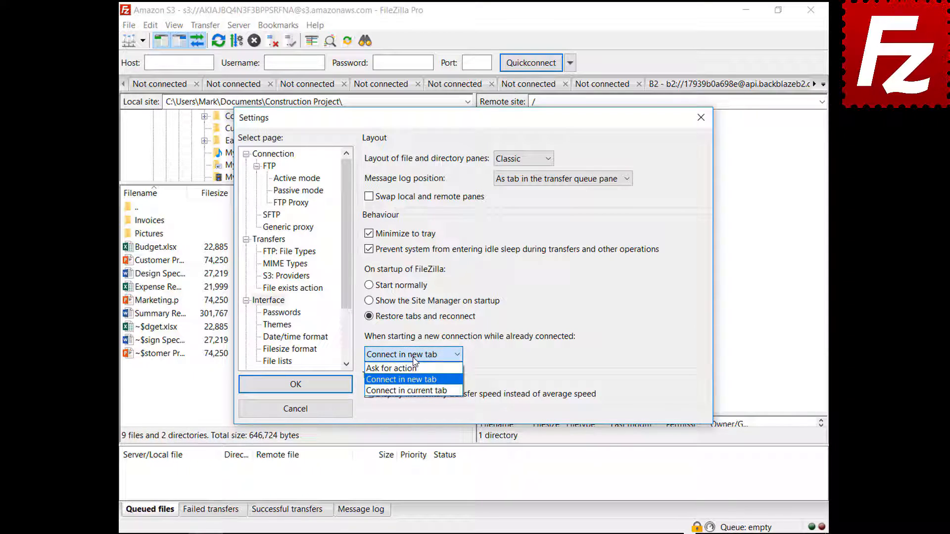
{"action": "left_click", "coordinate": [419, 391]}
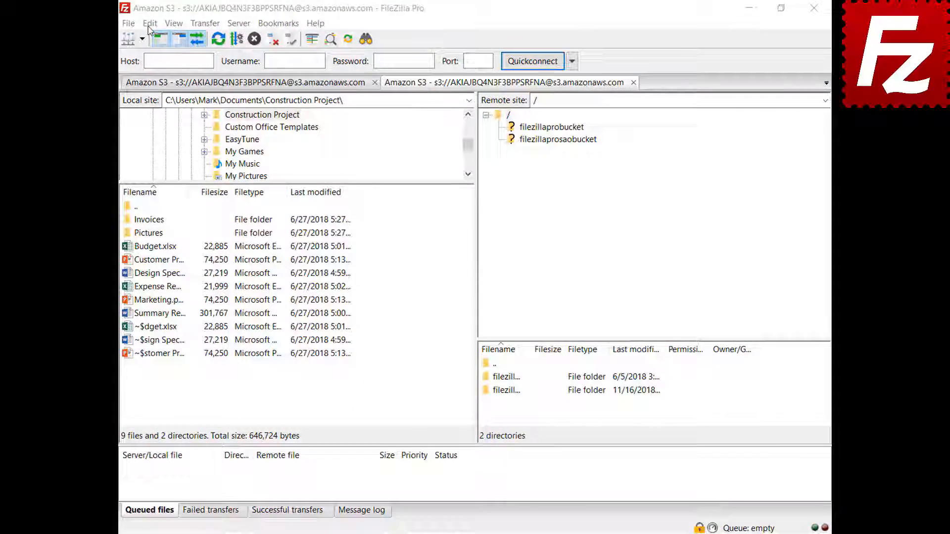
In the date/time format settings, set a custom date format of %B %d %Y.
{"action": "left_click", "coordinate": [151, 25]}
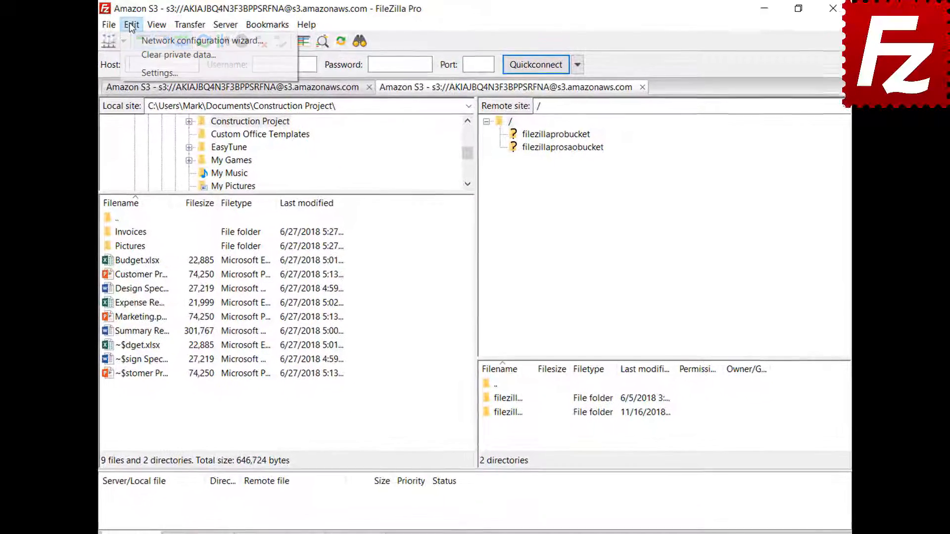
{"action": "left_click", "coordinate": [128, 75]}
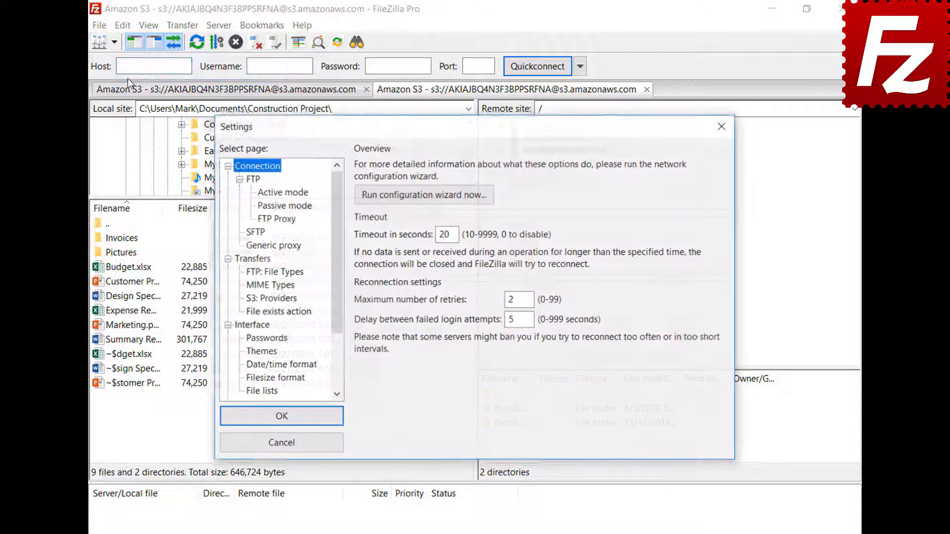
{"action": "left_click", "coordinate": [250, 368]}
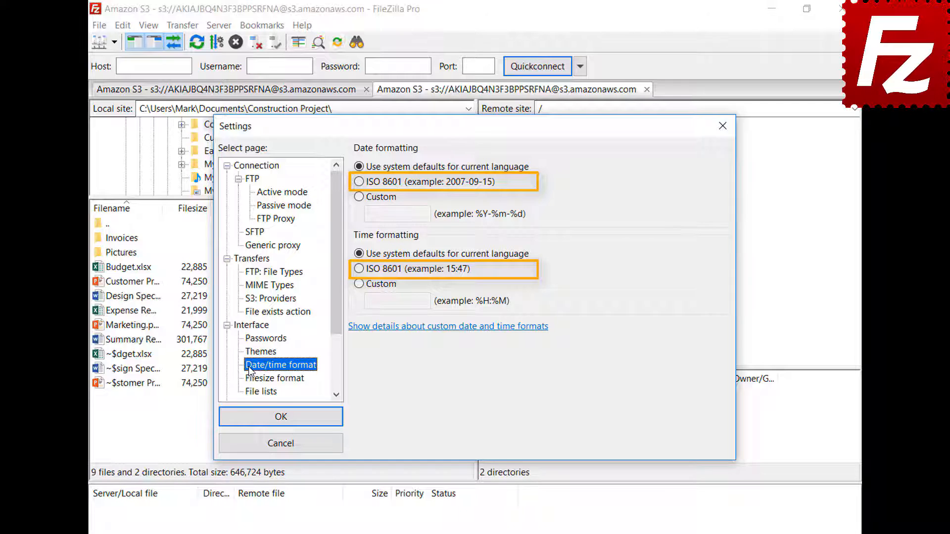
{"action": "left_click", "coordinate": [359, 197]}
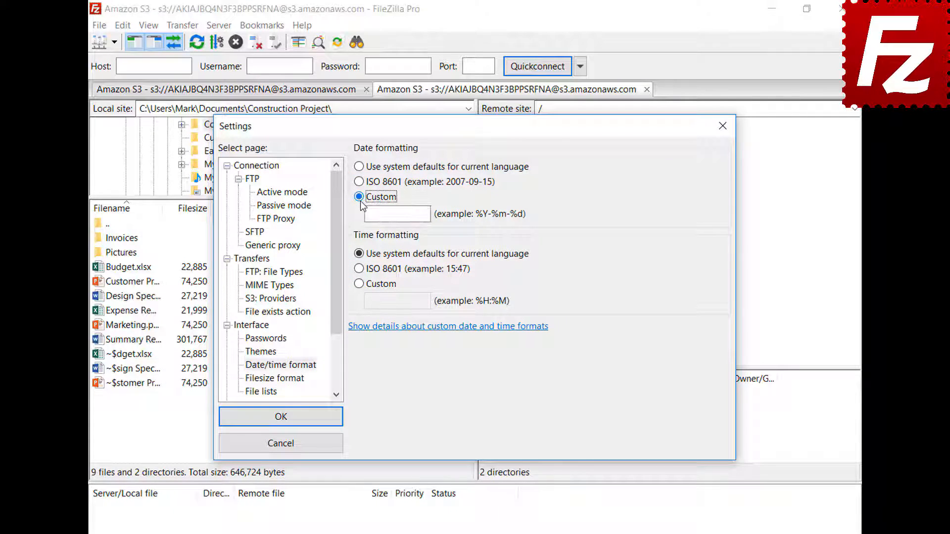
{"action": "type", "text": "%B %d %Y"}
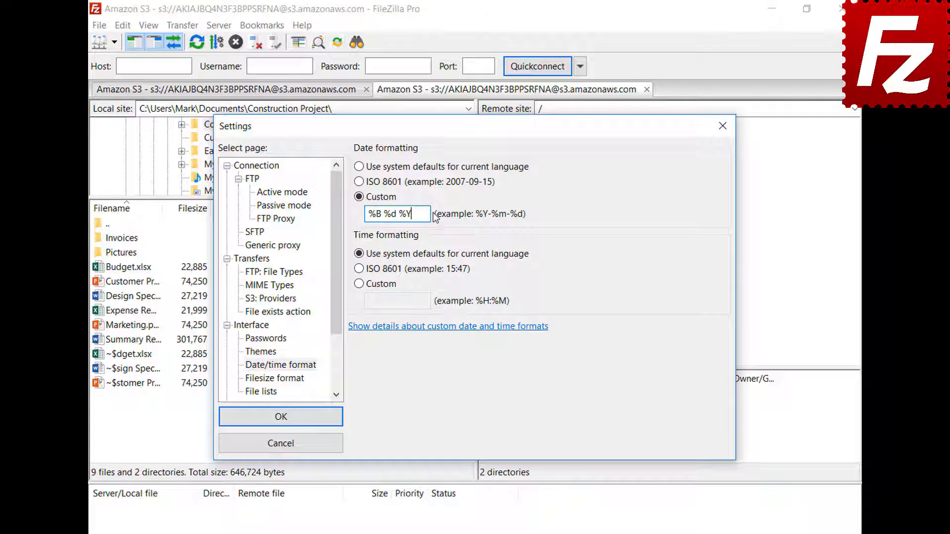
Set a custom time format of %H:%M:%S and apply the settings.
{"action": "left_click", "coordinate": [362, 286]}
{"action": "left_click", "coordinate": [423, 301]}
{"action": "type", "text": "%H:%M:%S"}
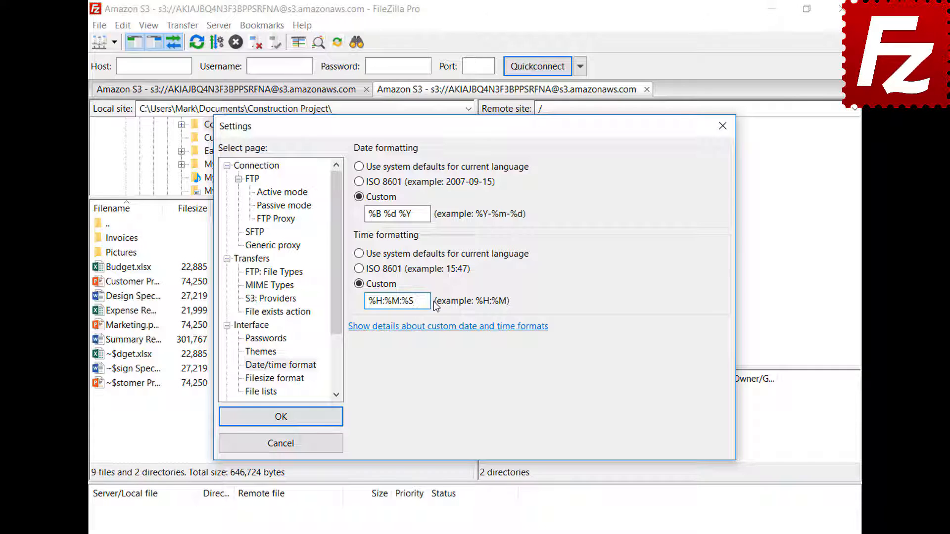
{"action": "left_click", "coordinate": [280, 417]}
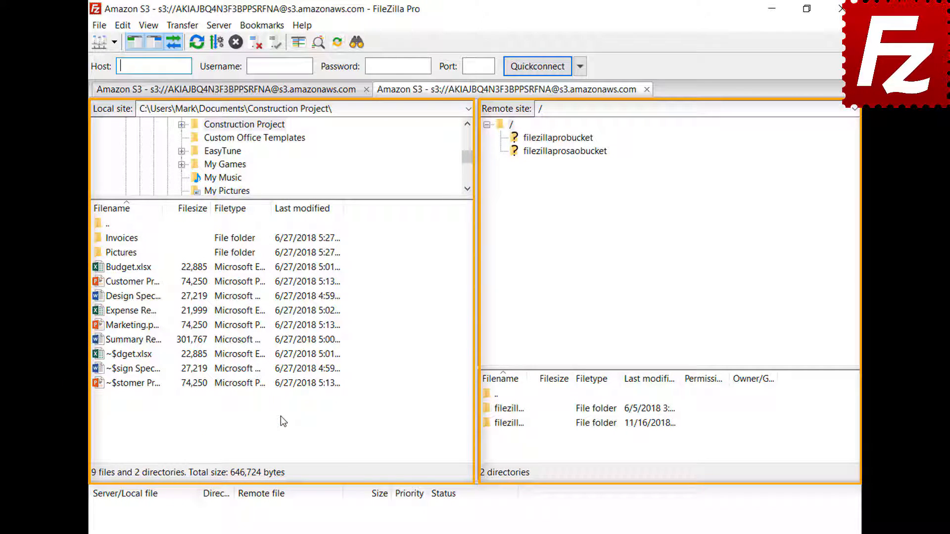
In the filesize format settings, turn the thousands separator off and back on to compare the size examples.
{"action": "left_click", "coordinate": [122, 25]}
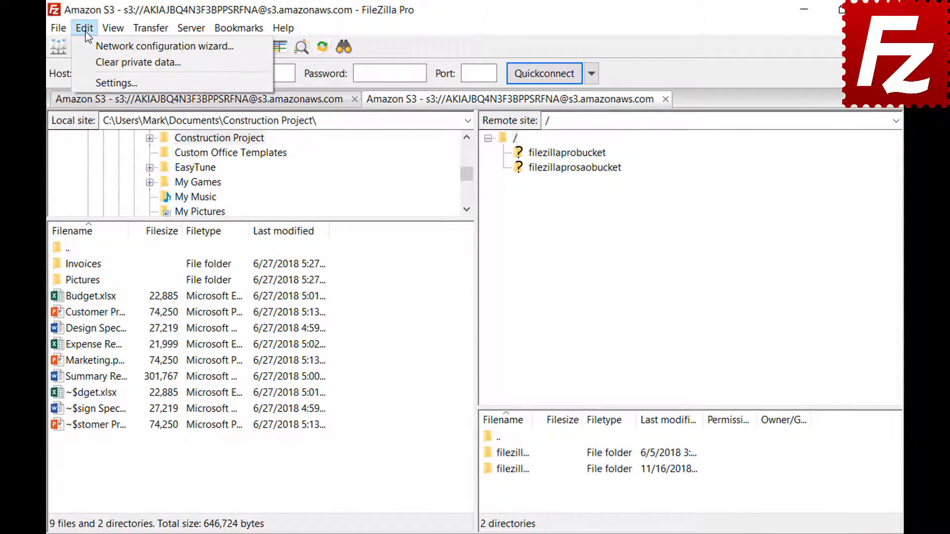
{"action": "left_click", "coordinate": [91, 79]}
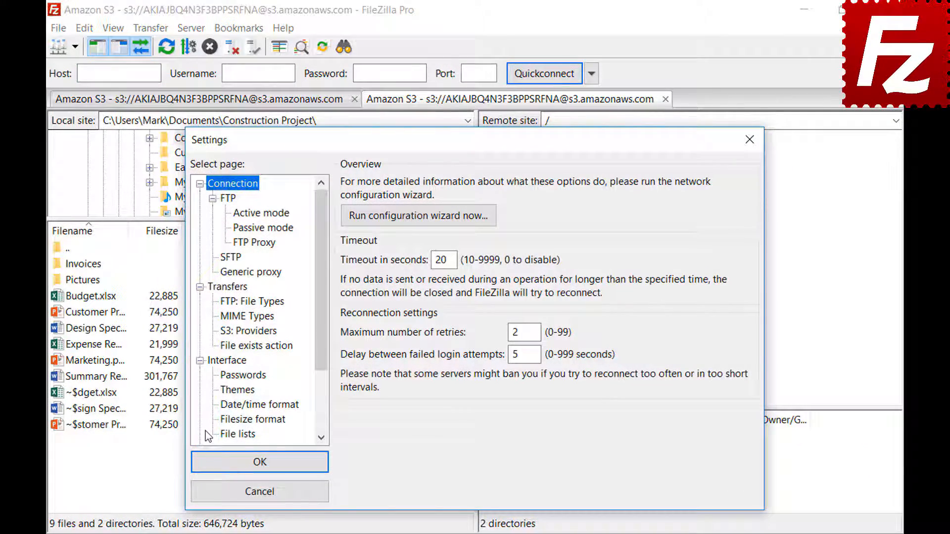
{"action": "left_click", "coordinate": [225, 421]}
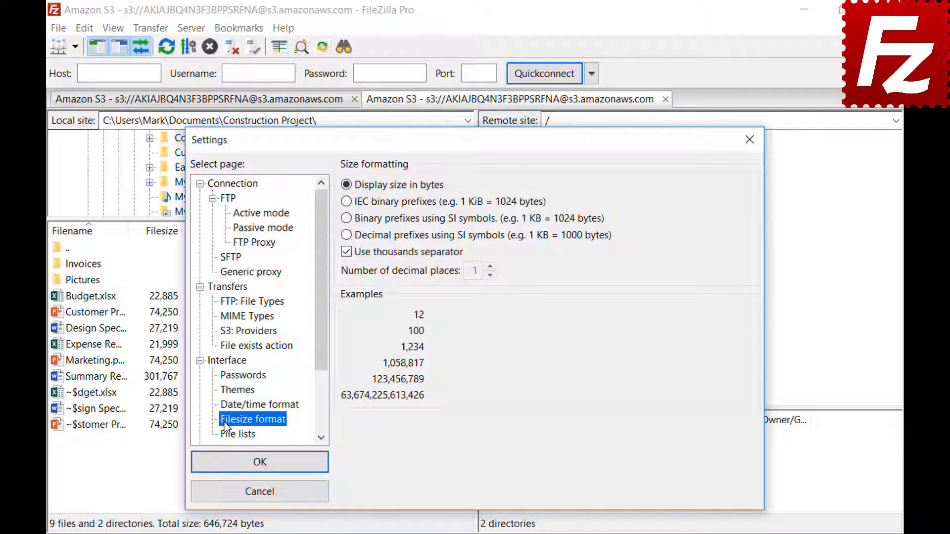
{"action": "left_click", "coordinate": [347, 252]}
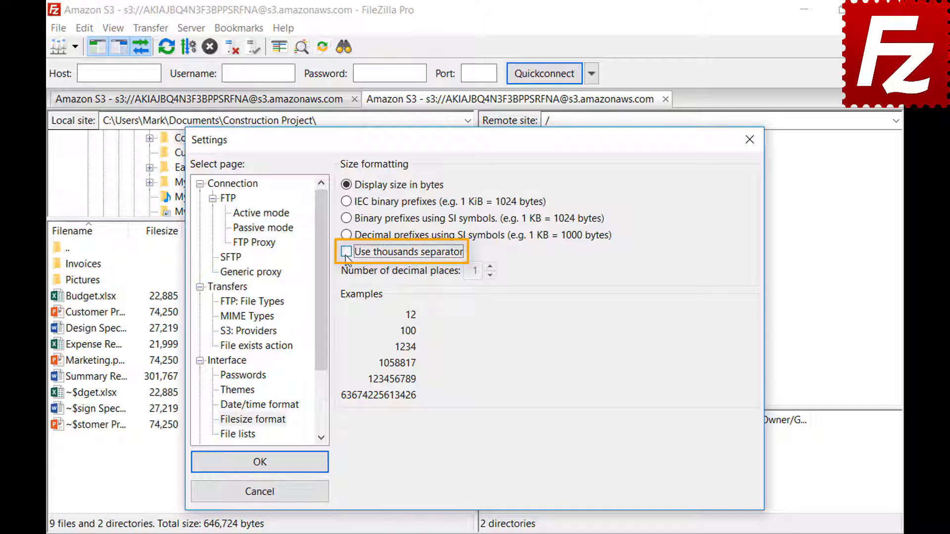
{"action": "left_click", "coordinate": [346, 252]}
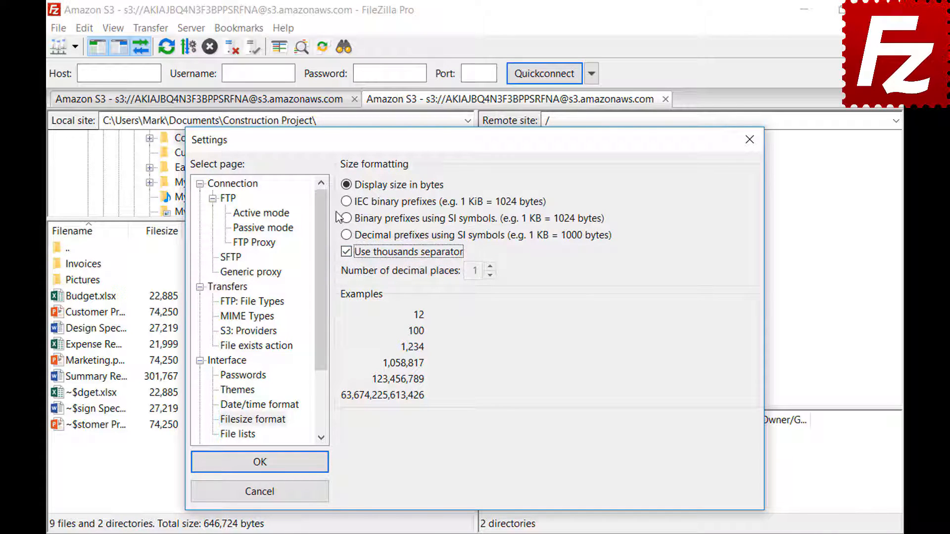
Try the IEC binary, SI binary and SI decimal size prefixes in turn, and increase the number of decimal places.
{"action": "left_click", "coordinate": [346, 201]}
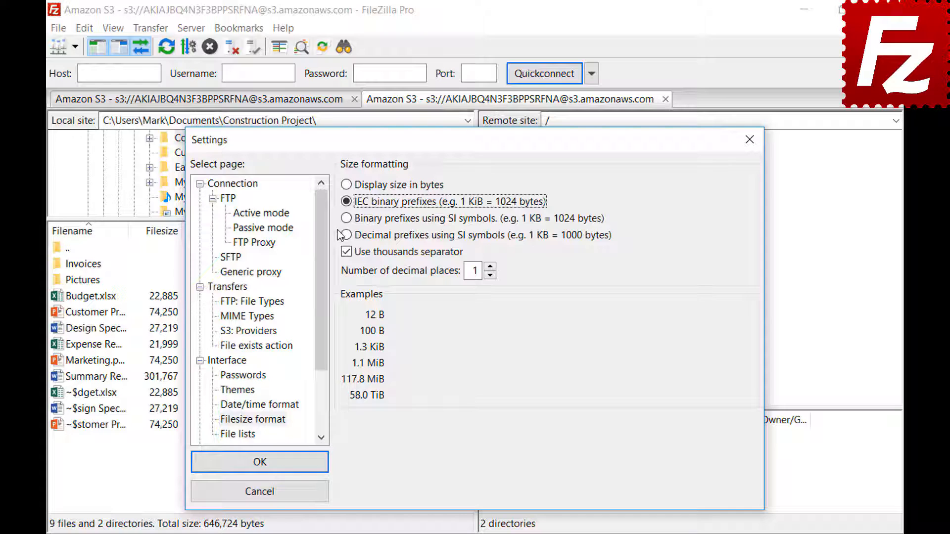
{"action": "left_click", "coordinate": [346, 219]}
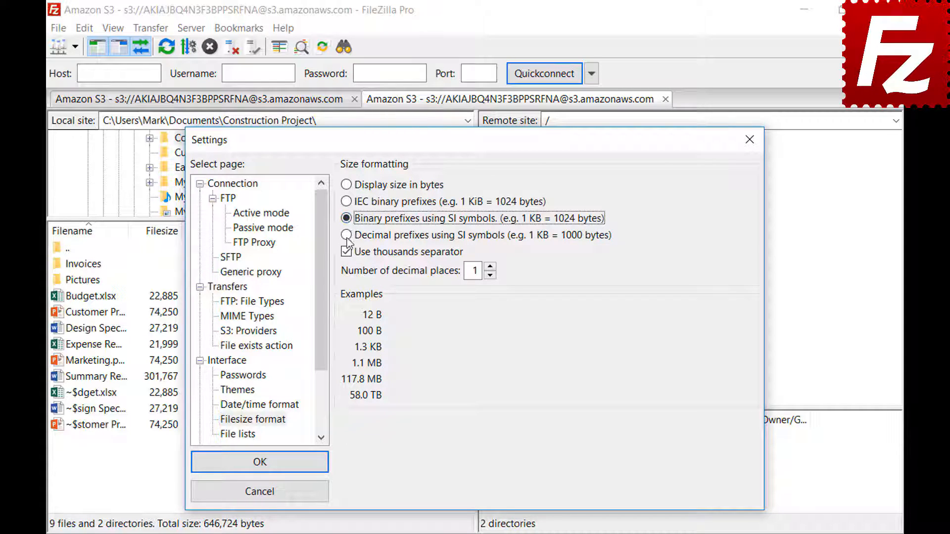
{"action": "left_click", "coordinate": [347, 235]}
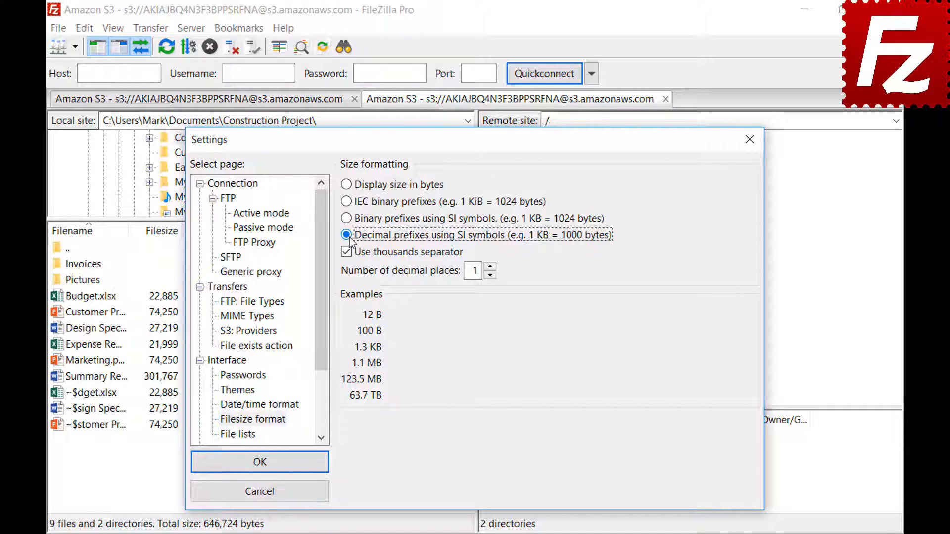
{"action": "left_click", "coordinate": [489, 266]}
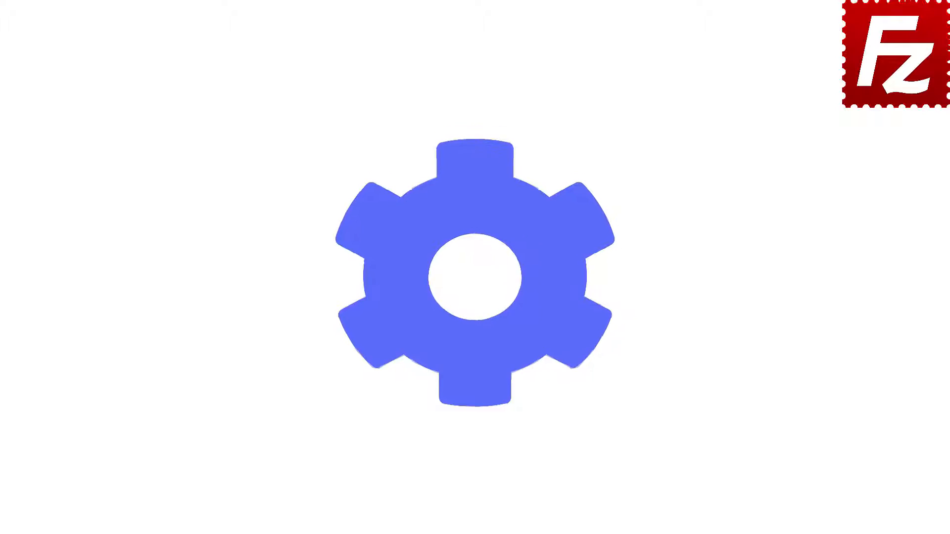
Export the Site Manager entries, settings, queue and filters to an XML file named FileZilla in the Documents folder.
{"action": "double_click", "coordinate": [151, 105]}
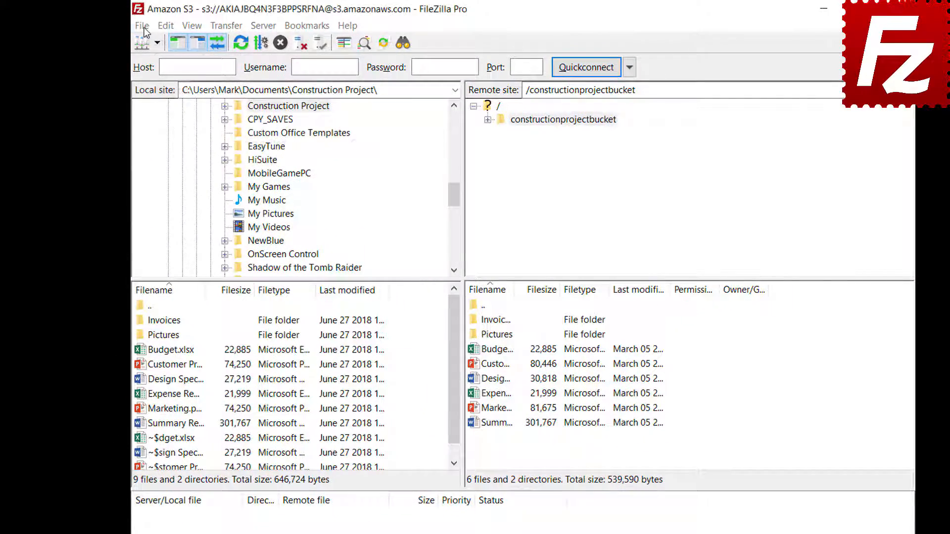
{"action": "left_click", "coordinate": [130, 26]}
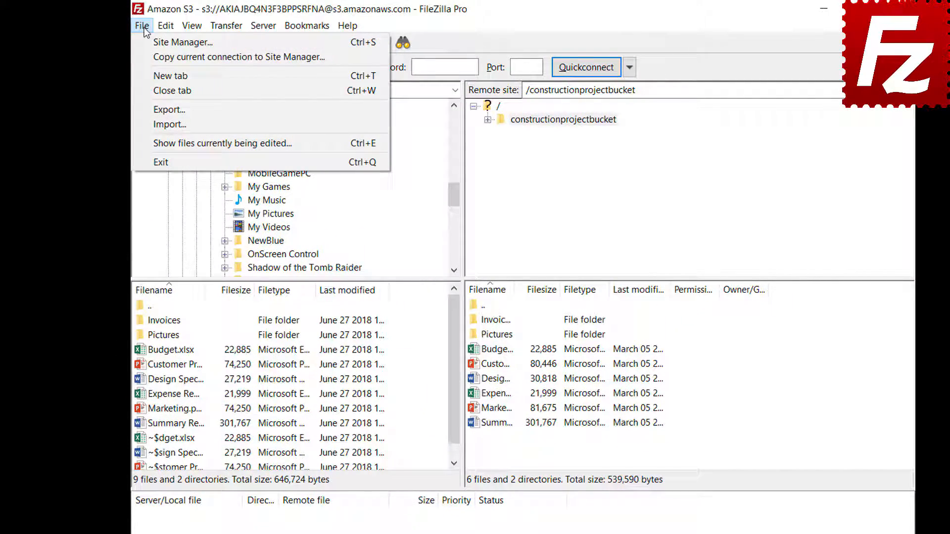
{"action": "left_click", "coordinate": [151, 109]}
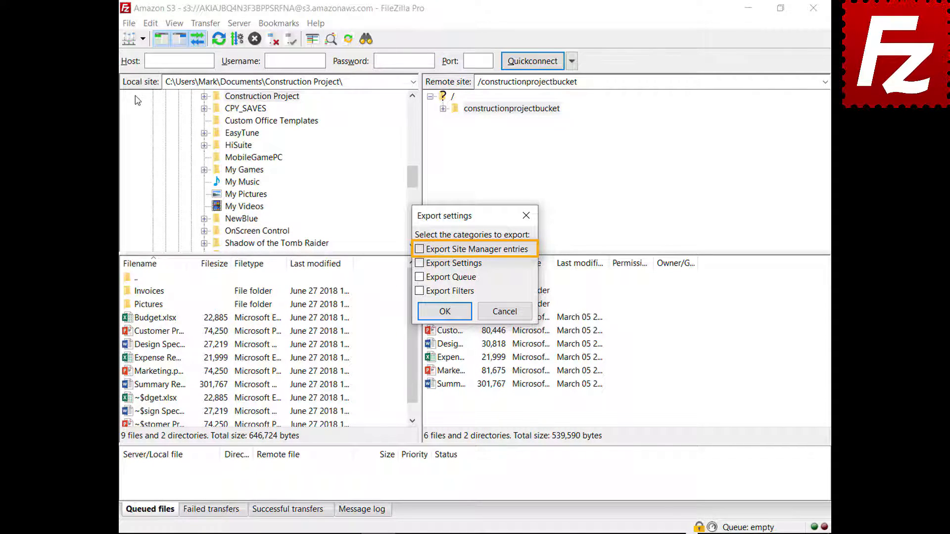
{"action": "left_click", "coordinate": [420, 251]}
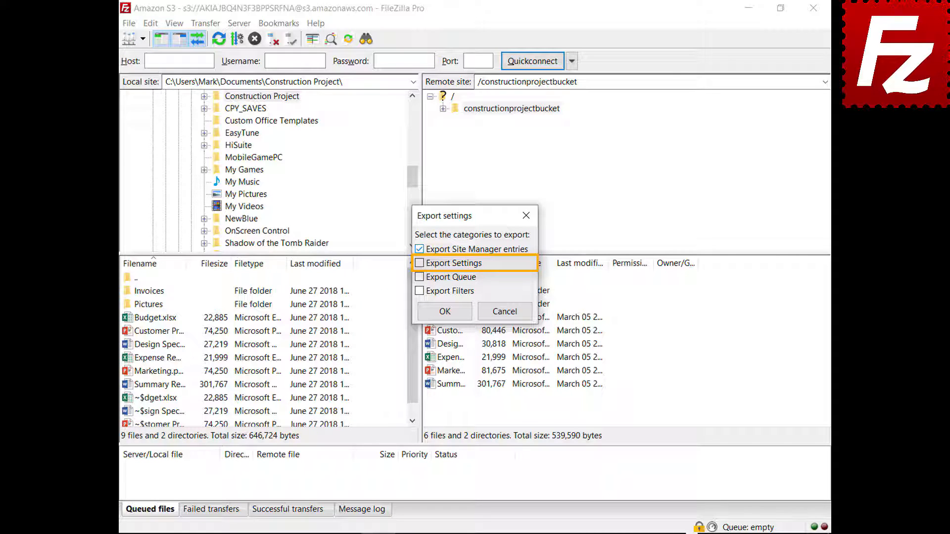
{"action": "left_click", "coordinate": [419, 264]}
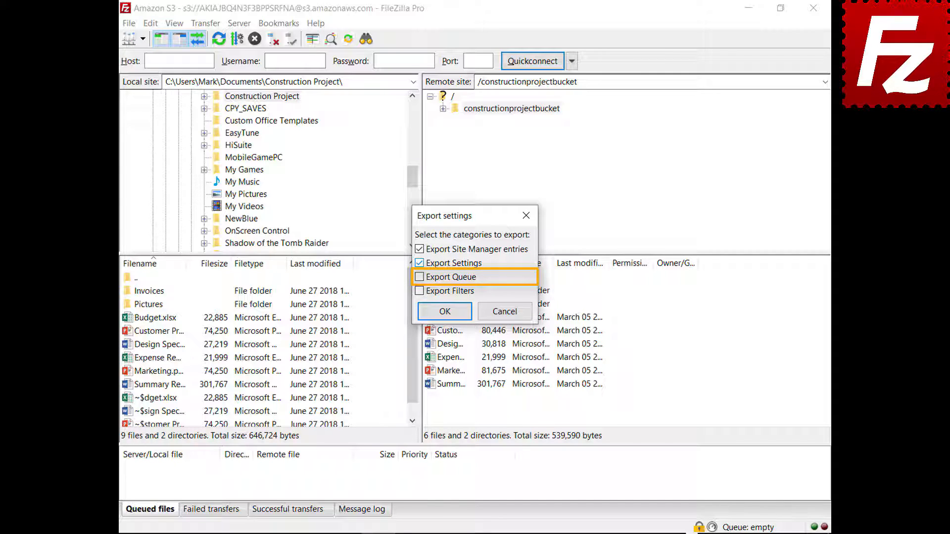
{"action": "left_click", "coordinate": [419, 277]}
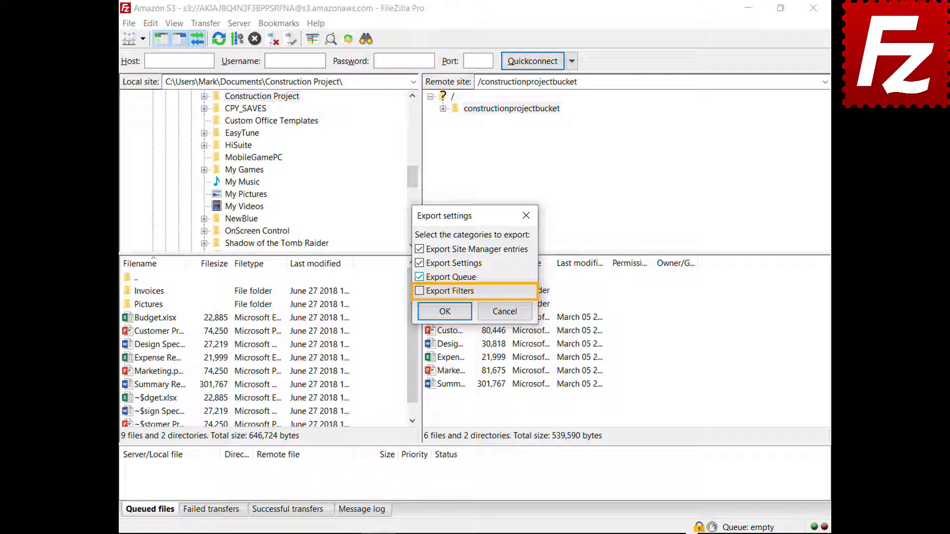
{"action": "left_click", "coordinate": [420, 291]}
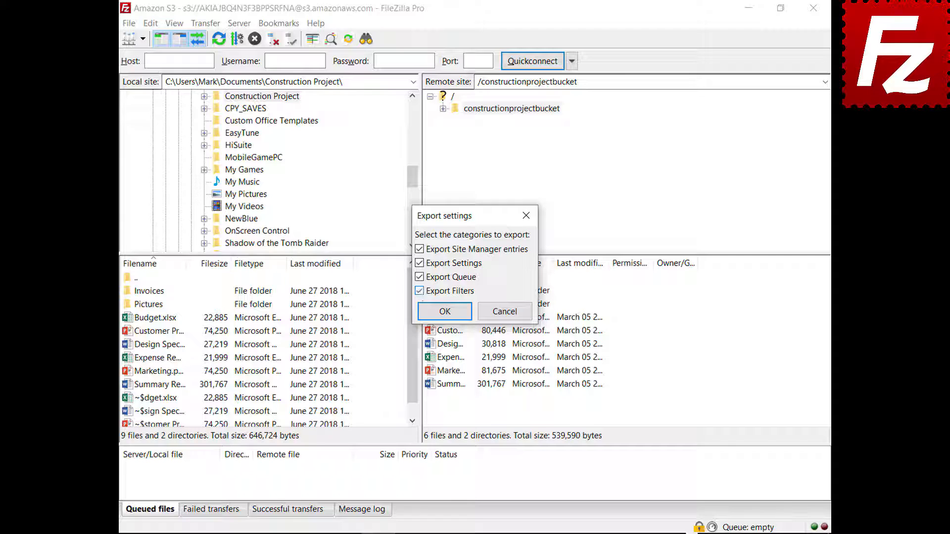
{"action": "left_click", "coordinate": [445, 312]}
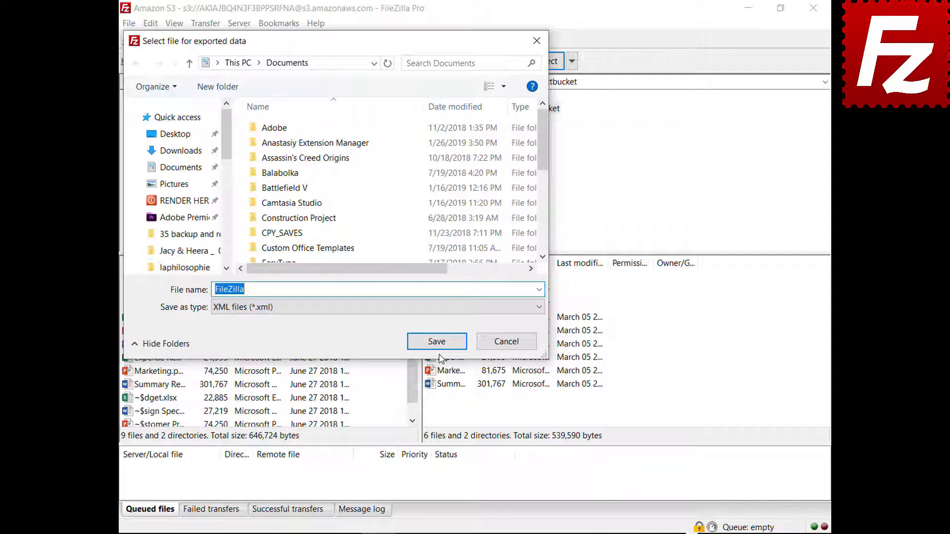
{"action": "left_click", "coordinate": [436, 343]}
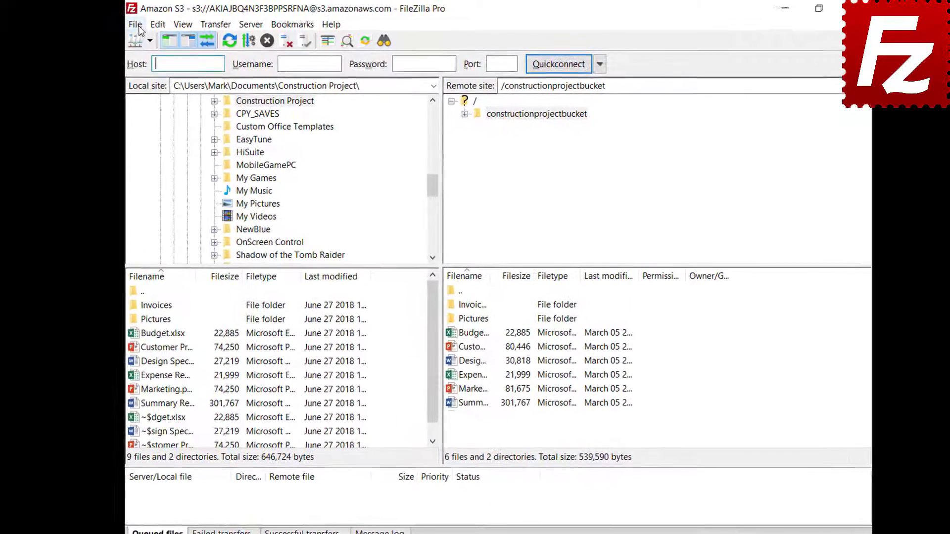
Start an import of previously exported settings.
{"action": "left_click", "coordinate": [130, 25]}
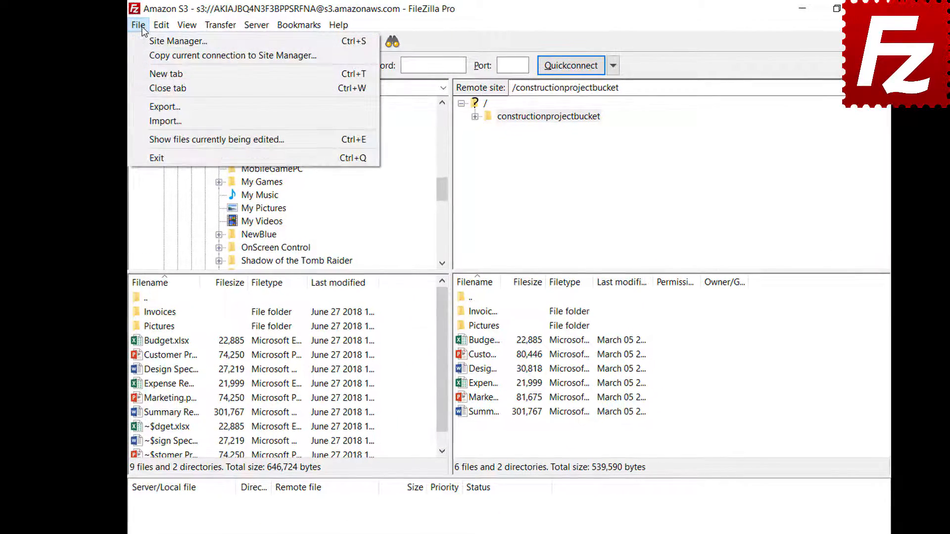
{"action": "left_click", "coordinate": [145, 121]}
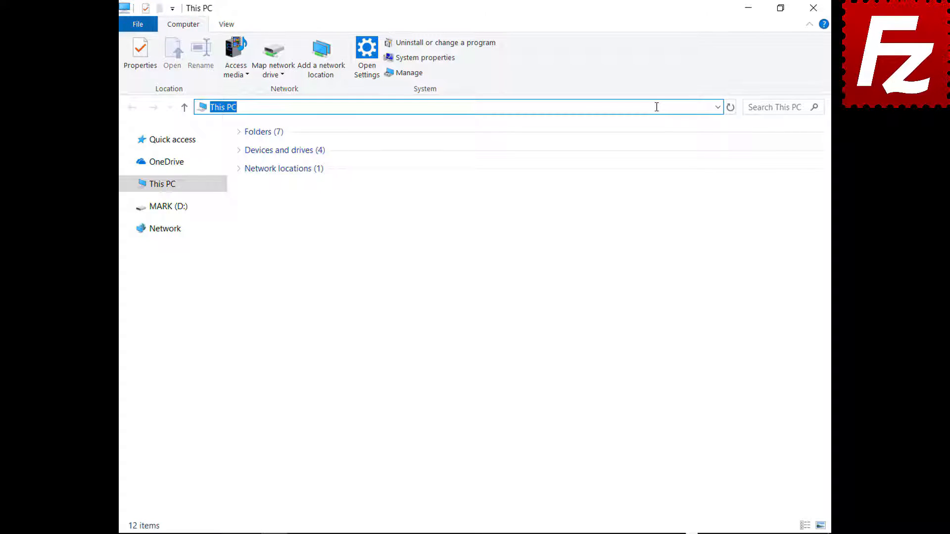
Switch to File Explorer, open the %APPDATA%\FileZilla folder and point out the configuration files stored there.
{"action": "type", "text": "%APPDATA%\\FileZ"}
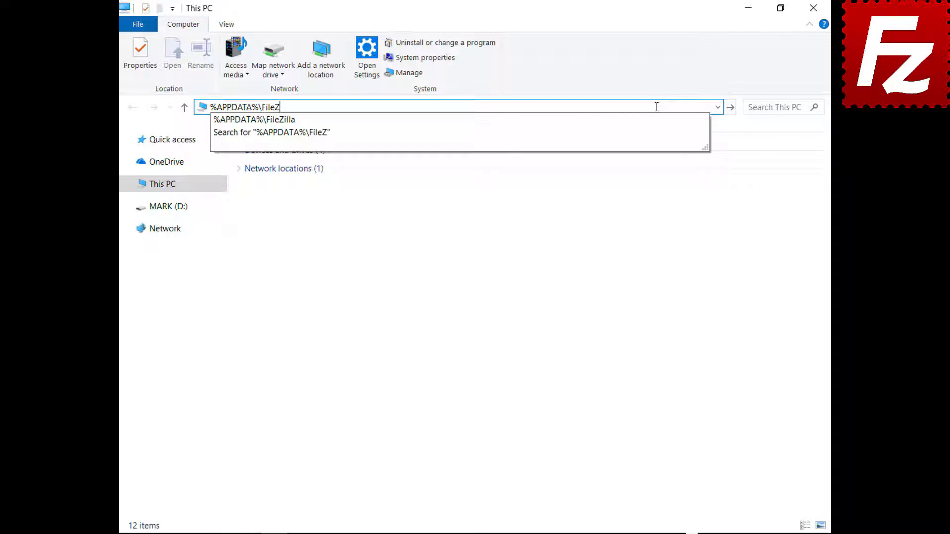
{"action": "type", "text": "illa"}
{"action": "key", "text": "Return"}
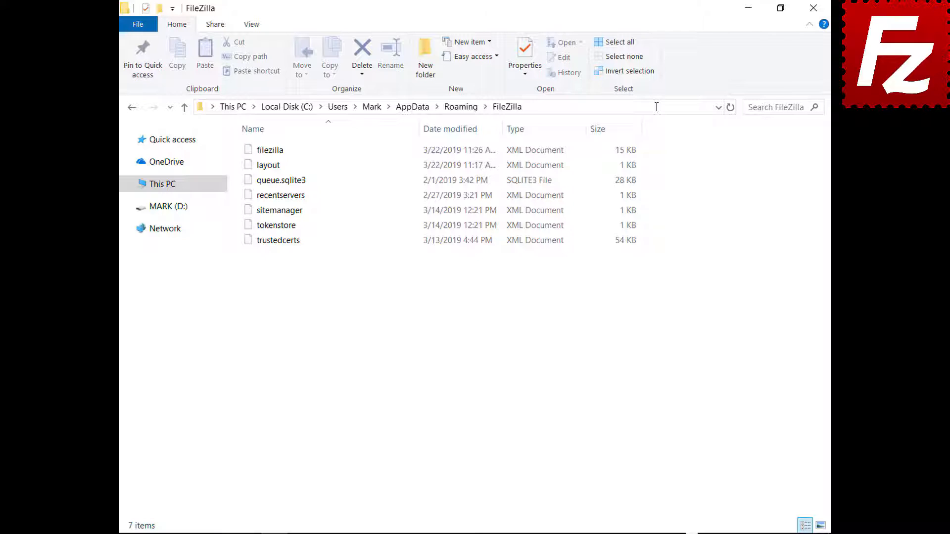
{"action": "left_click_drag", "start_coordinate": [277, 253], "coordinate": [280, 140]}
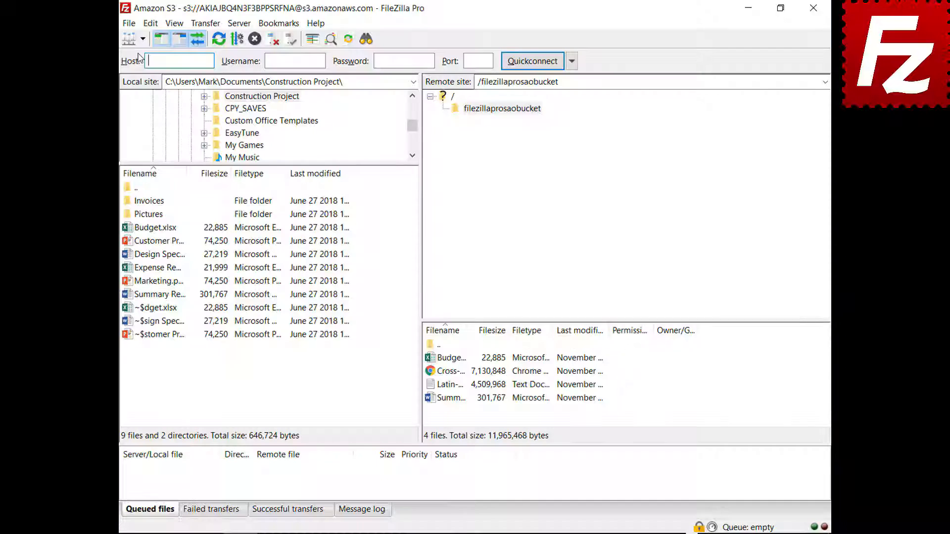
Connect to the saved Amazon S3 site in a new tab and display the message log.
{"action": "left_click", "coordinate": [139, 39]}
{"action": "left_click", "coordinate": [126, 61]}
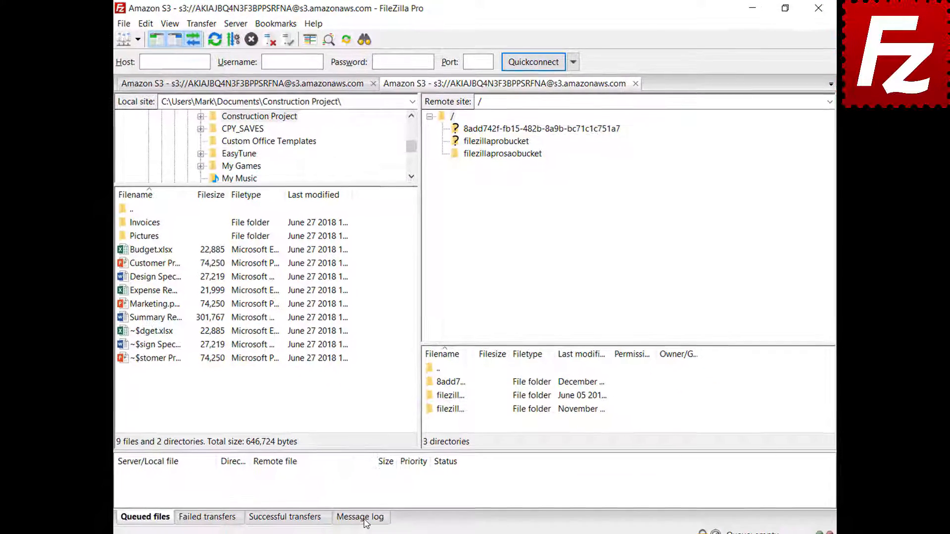
{"action": "left_click", "coordinate": [365, 509]}
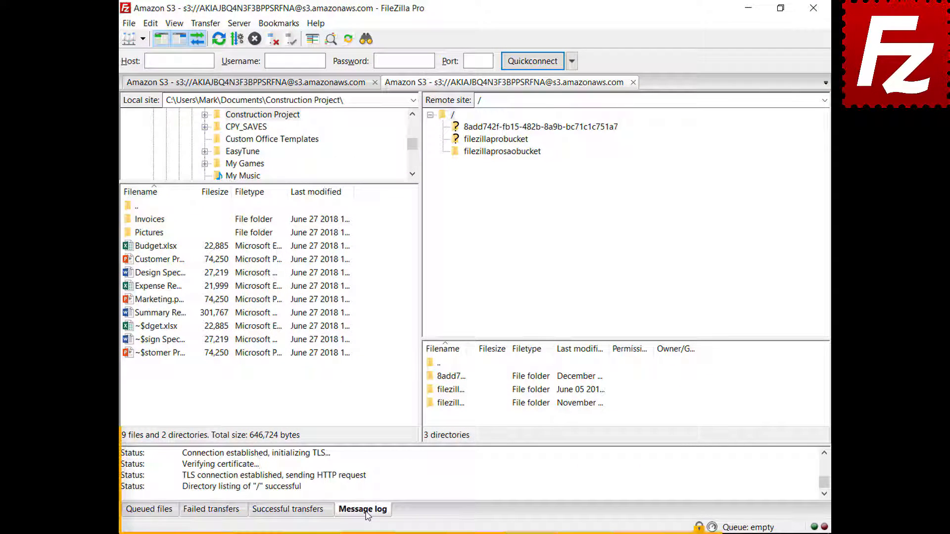
Bring up the message log's Show detailed log option, and open the filezillaprosaobucket folder on the remote site.
{"action": "right_click", "coordinate": [407, 470]}
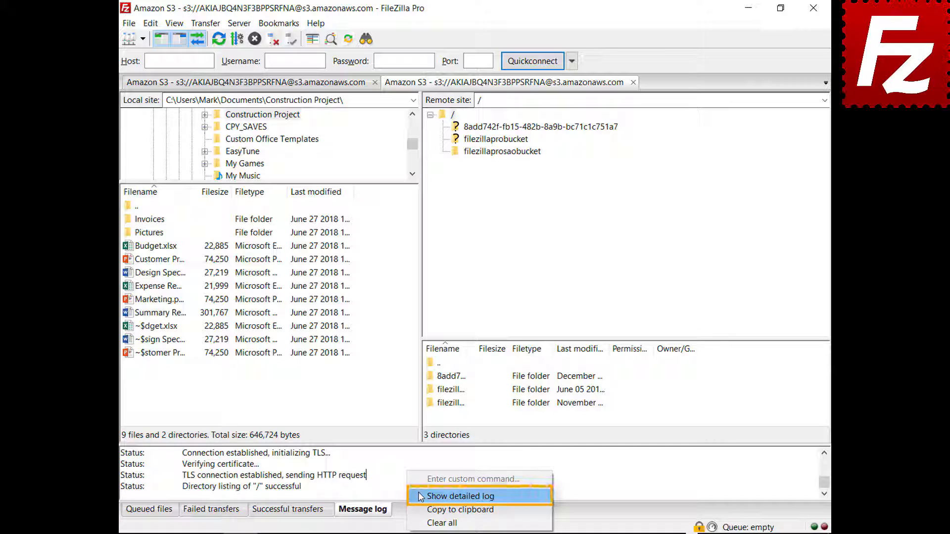
{"action": "key", "text": "Escape"}
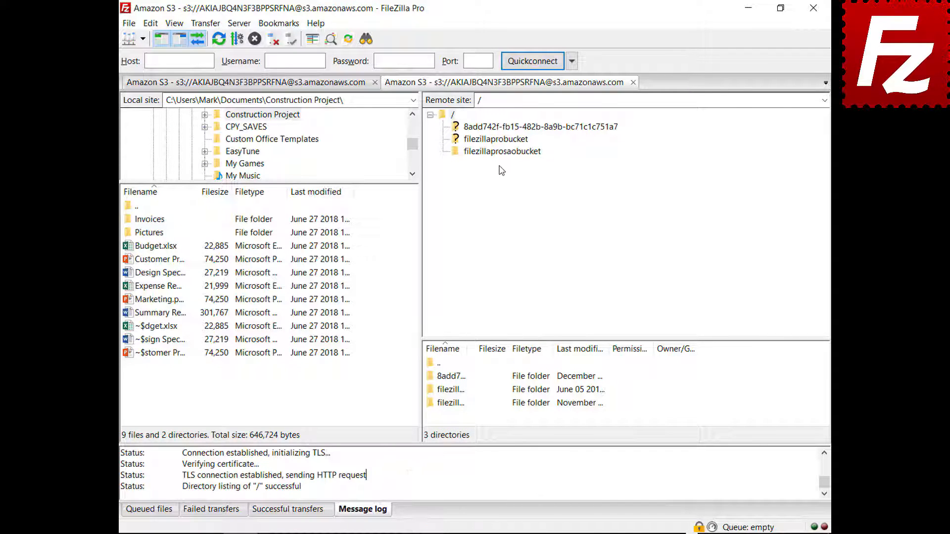
{"action": "left_click", "coordinate": [501, 151]}
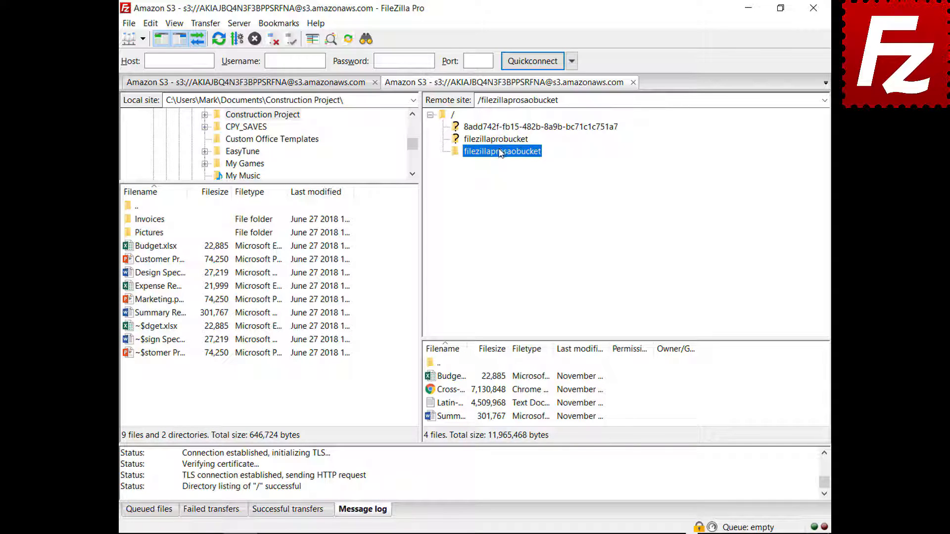
Copy the message log to the clipboard, and turn on timestamps for the message log in the Logging settings.
{"action": "right_click", "coordinate": [460, 476]}
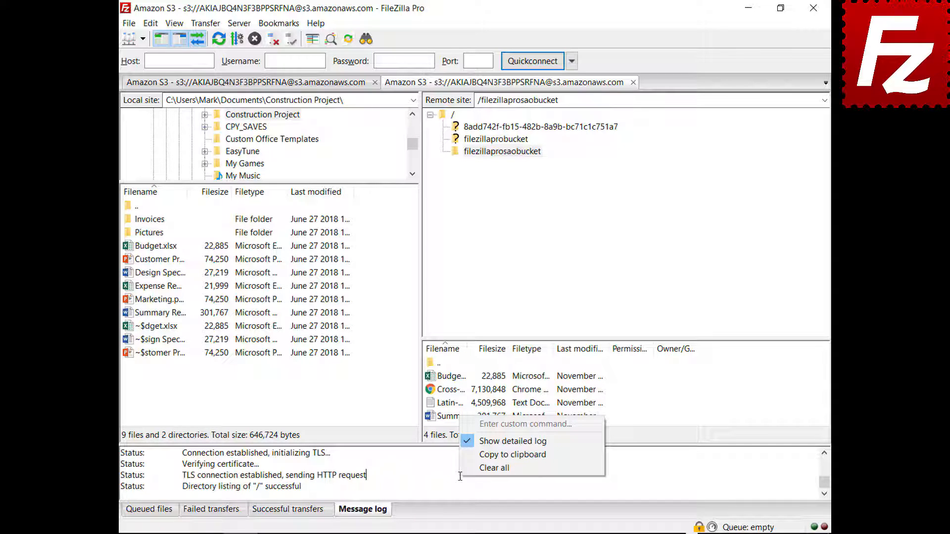
{"action": "left_click", "coordinate": [477, 455]}
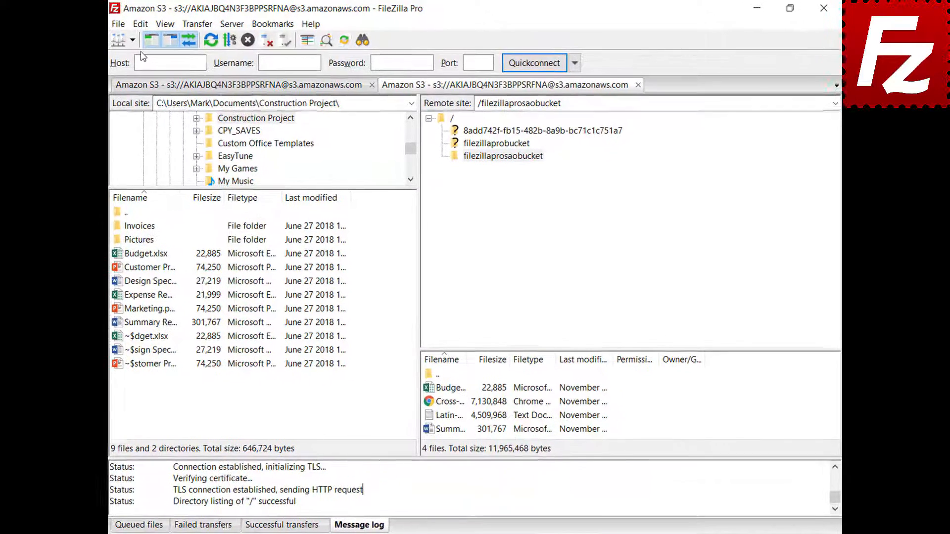
{"action": "left_click", "coordinate": [150, 23]}
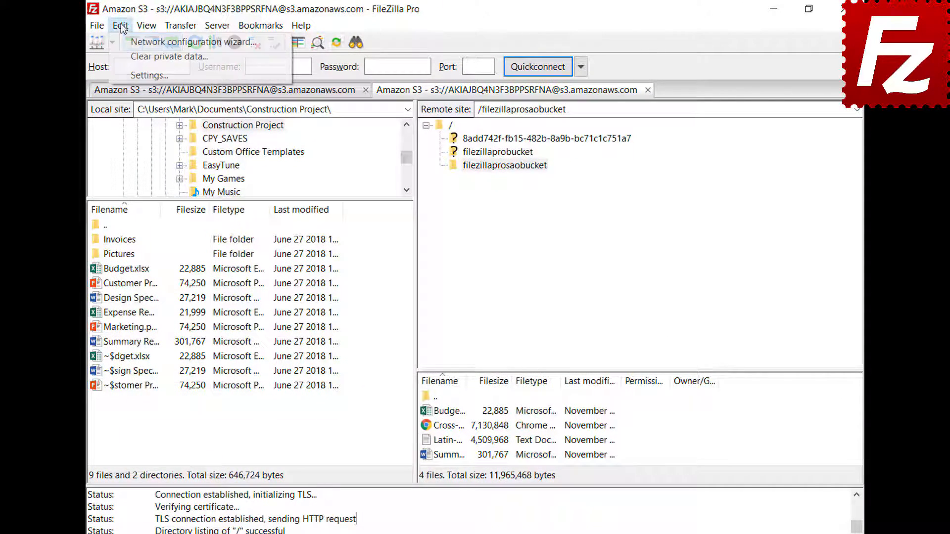
{"action": "left_click", "coordinate": [127, 74]}
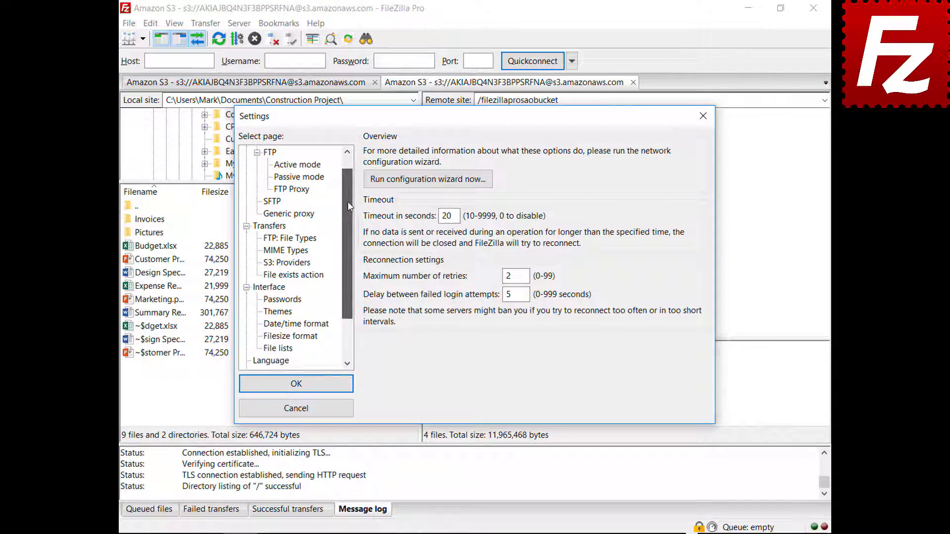
{"action": "left_click_drag", "start_coordinate": [347, 201], "coordinate": [345, 244]}
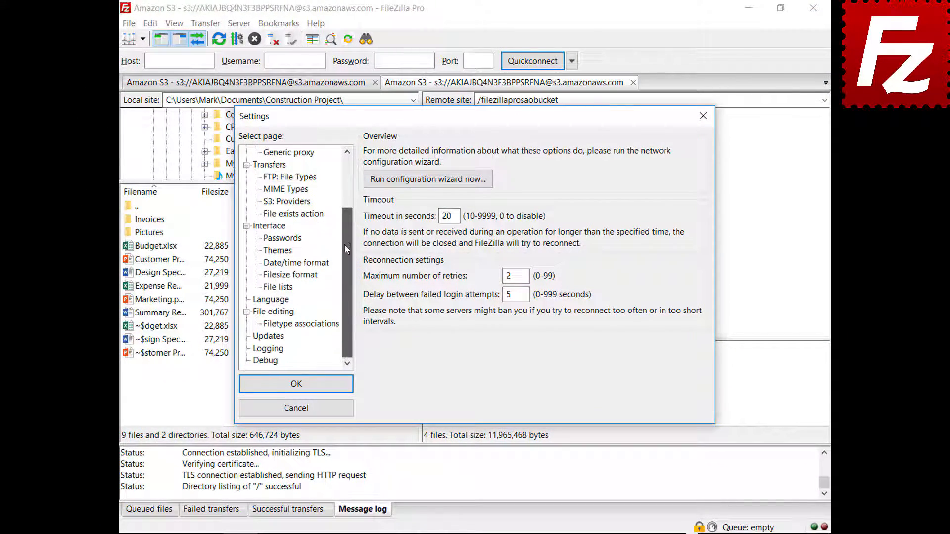
{"action": "left_click", "coordinate": [270, 349]}
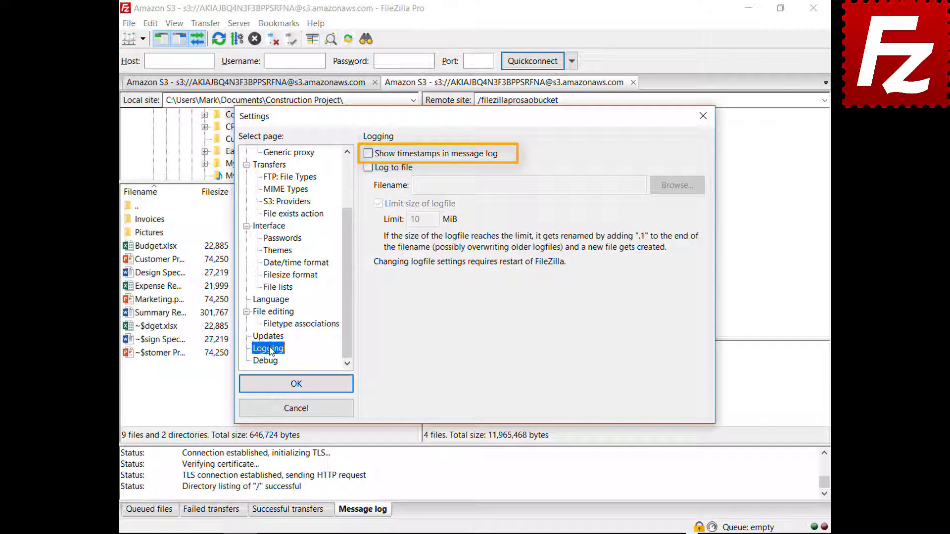
{"action": "left_click", "coordinate": [367, 155]}
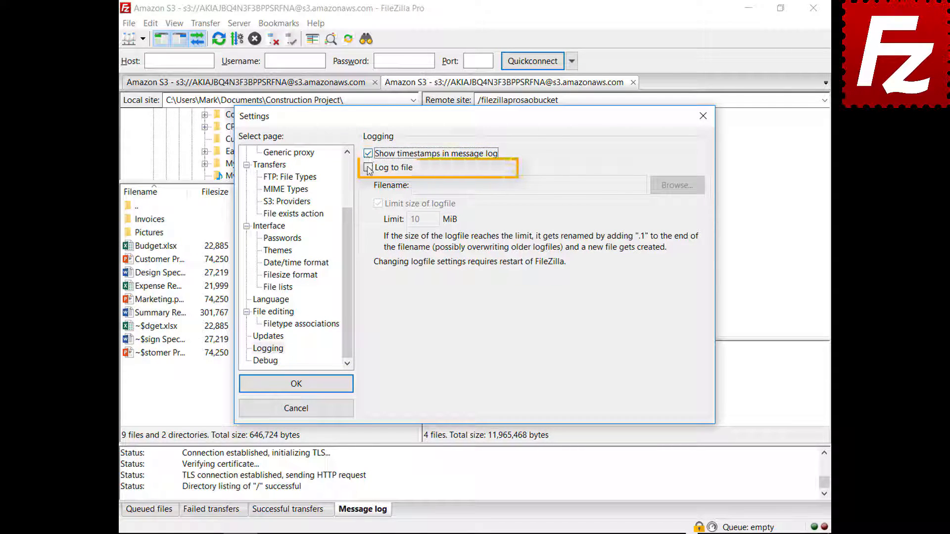
Enable logging to a file saved as filezilla.log in the Documents folder, and open the Debug settings page.
{"action": "left_click", "coordinate": [368, 167]}
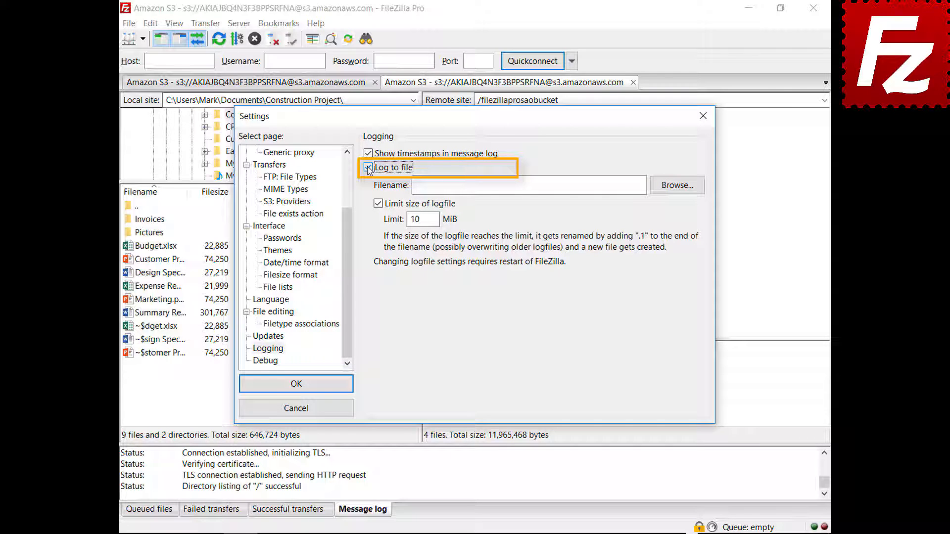
{"action": "left_click", "coordinate": [677, 186]}
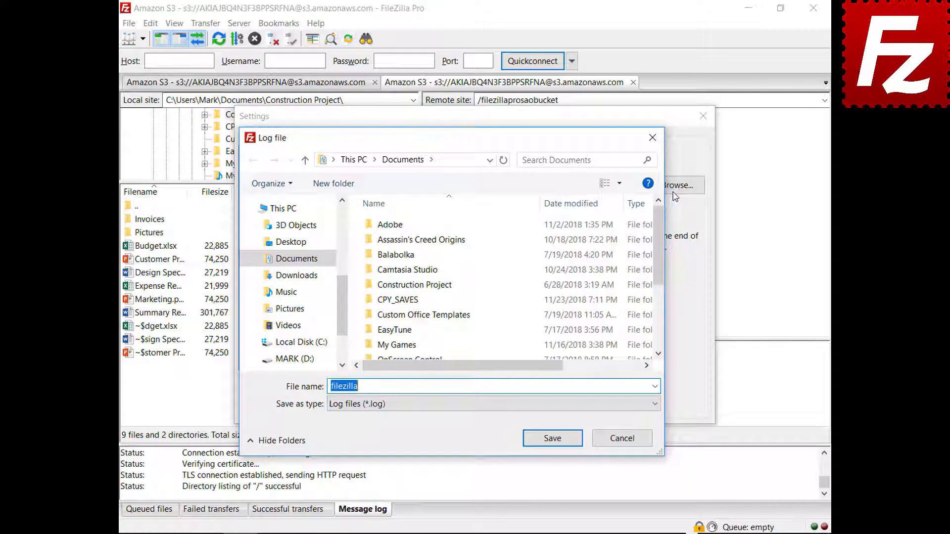
{"action": "left_click", "coordinate": [552, 438]}
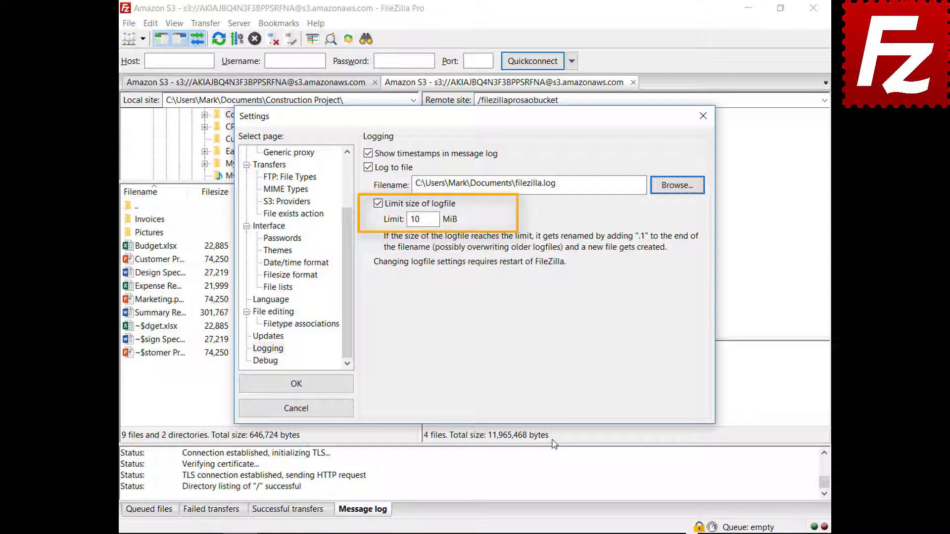
{"action": "left_click", "coordinate": [275, 364]}
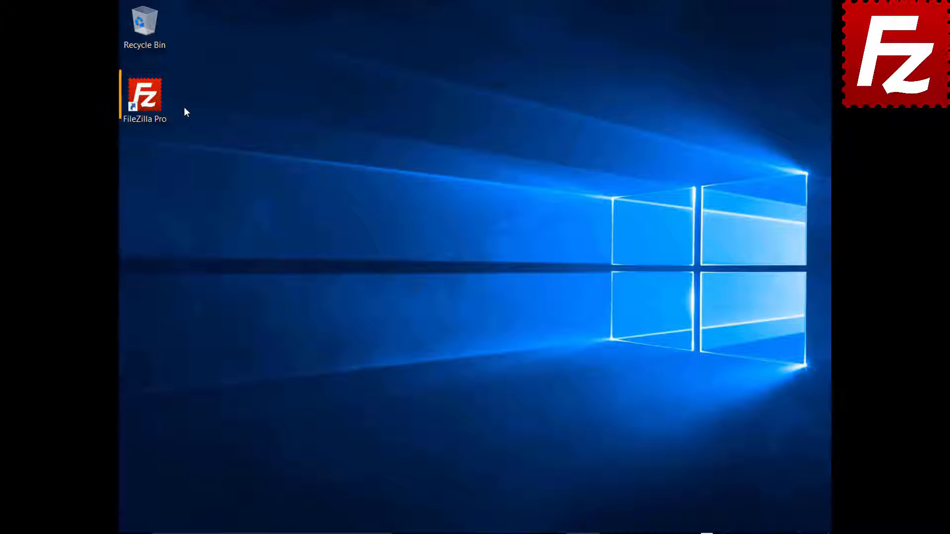
Launch FileZilla Pro from the desktop and create a new site named Amazon EC2 in the Site Manager.
{"action": "double_click", "coordinate": [150, 103]}
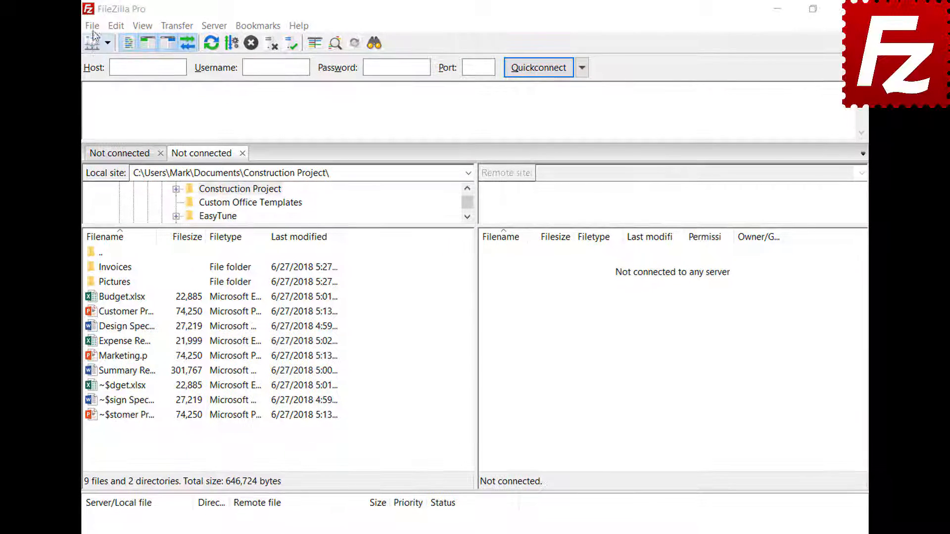
{"action": "left_click", "coordinate": [94, 27]}
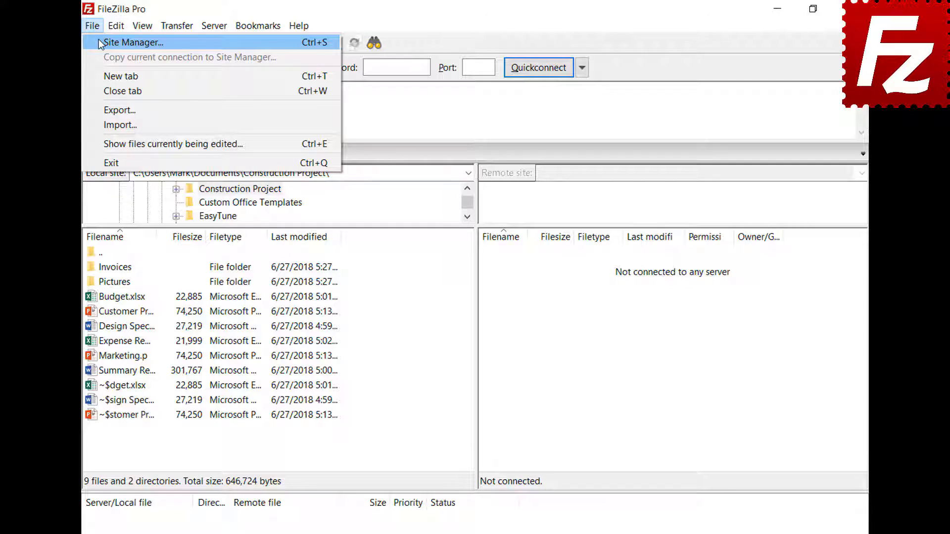
{"action": "left_click", "coordinate": [99, 39]}
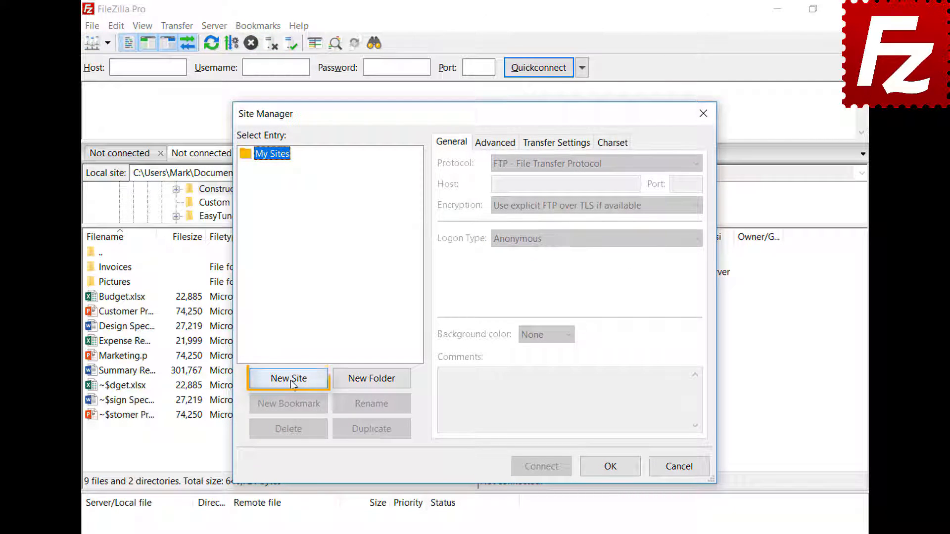
{"action": "left_click", "coordinate": [291, 381]}
{"action": "type", "text": "Ama"}
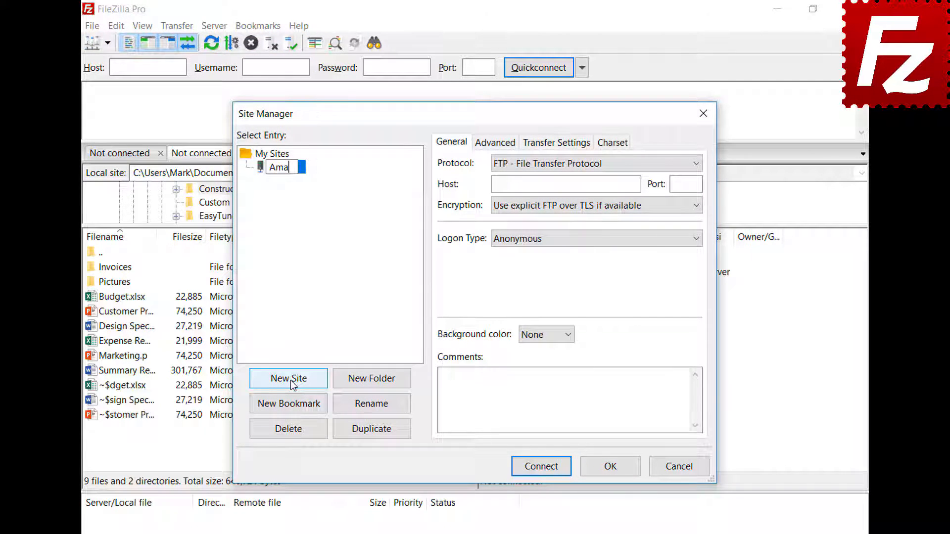
{"action": "type", "text": "zon EC2"}
{"action": "key", "text": "Return"}
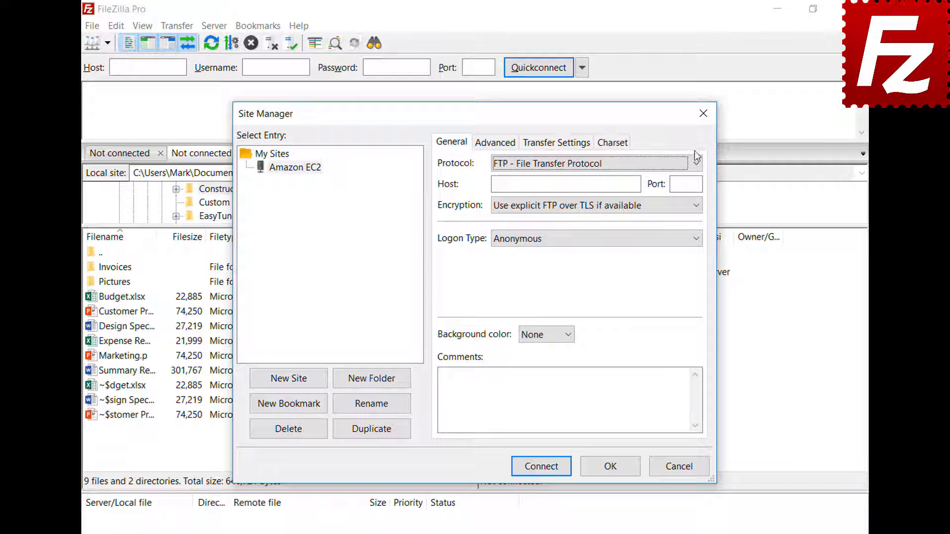
Set the Amazon EC2 site's protocol to SFTP - SSH File Transfer Protocol and its host to ec2-34-224-84-73.compute-1.amazonaws.com.
{"action": "left_click", "coordinate": [697, 165]}
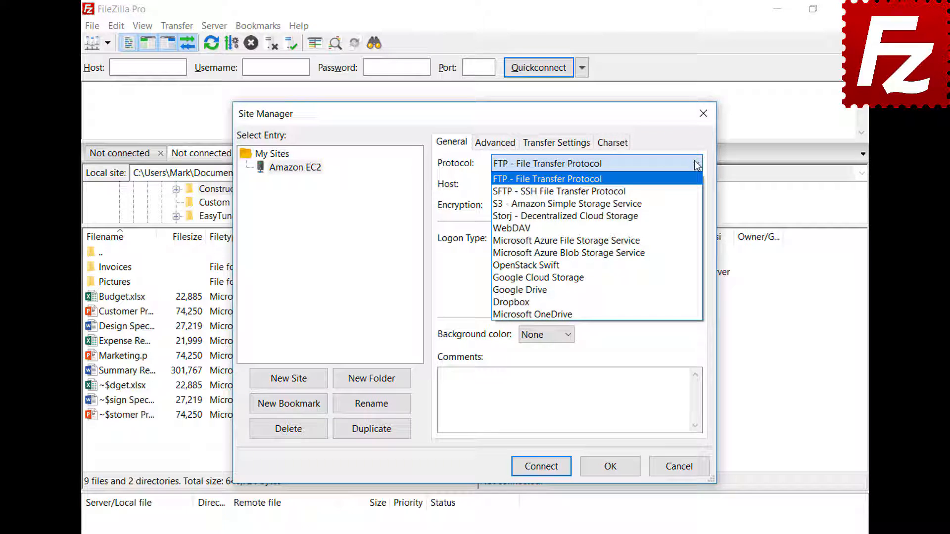
{"action": "left_click", "coordinate": [697, 191]}
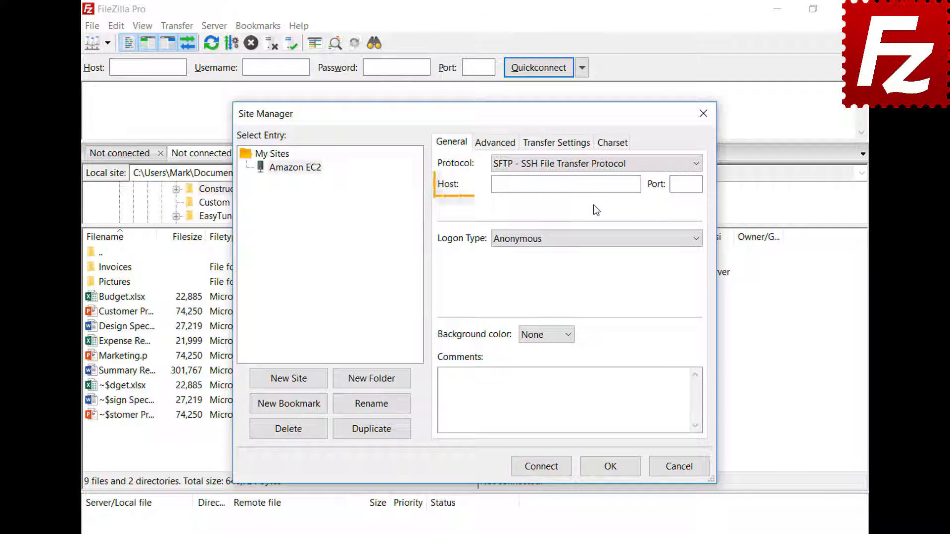
{"action": "left_click", "coordinate": [595, 184]}
{"action": "key", "text": "ctrl+v"}
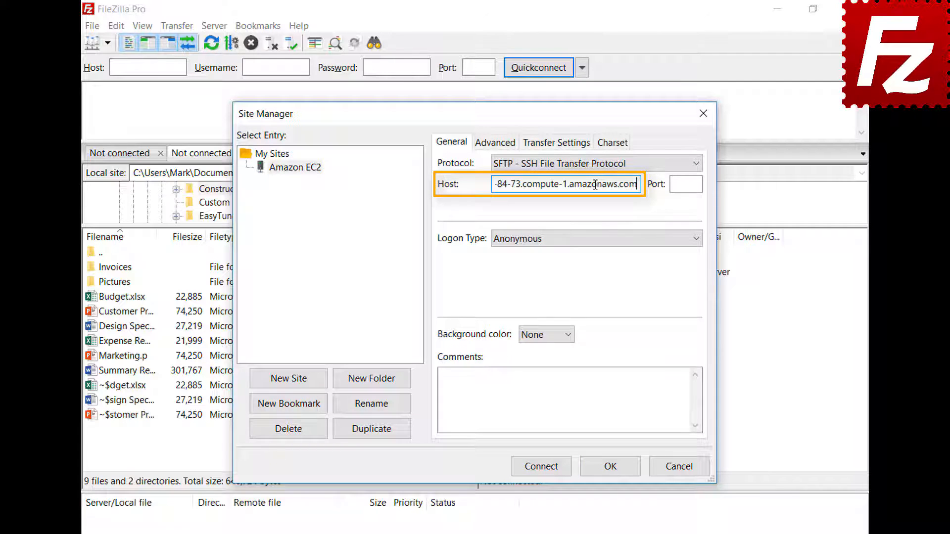
Set the site's logon type to Key file with user ubuntu, and choose the AWS key file from the Documents folder.
{"action": "left_click", "coordinate": [606, 240]}
{"action": "left_click", "coordinate": [605, 300]}
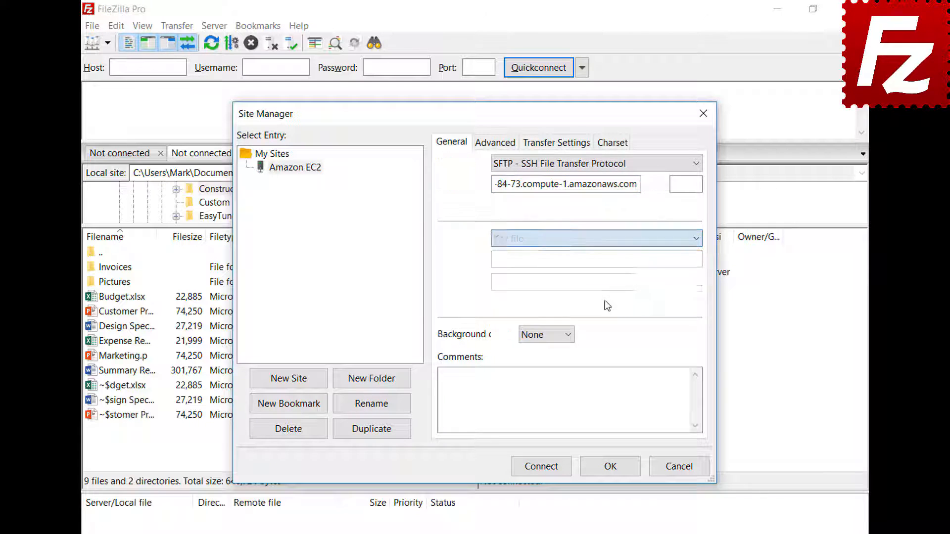
{"action": "left_click", "coordinate": [611, 262]}
{"action": "type", "text": "ubuntu"}
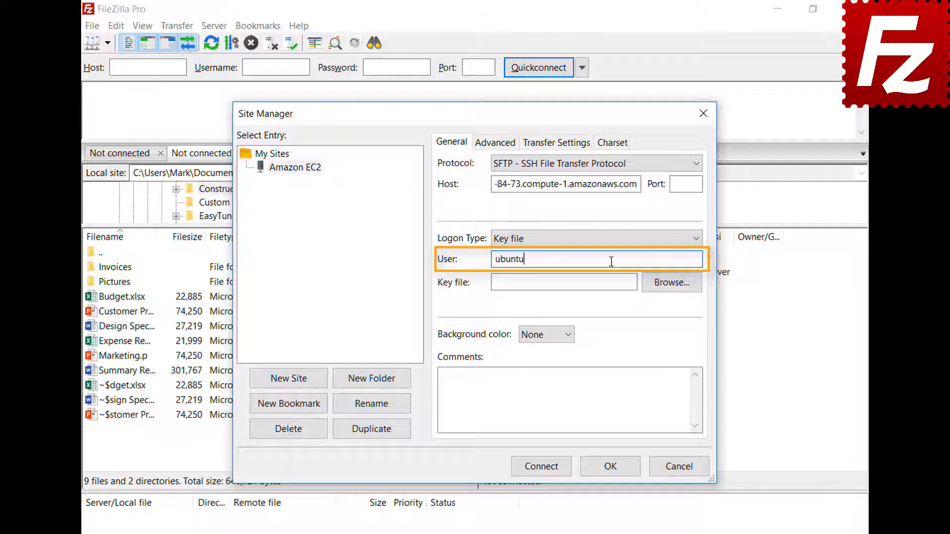
{"action": "left_click", "coordinate": [670, 291]}
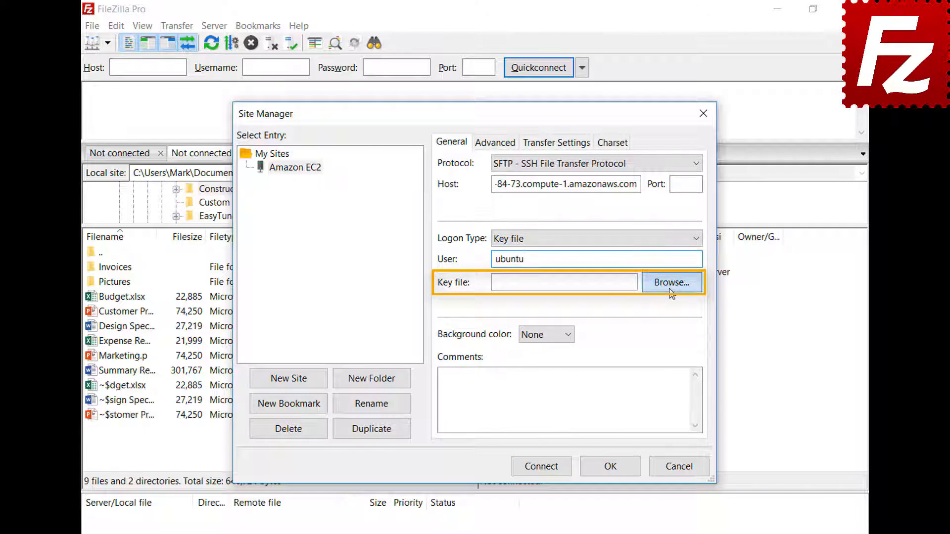
{"action": "double_click", "coordinate": [441, 406]}
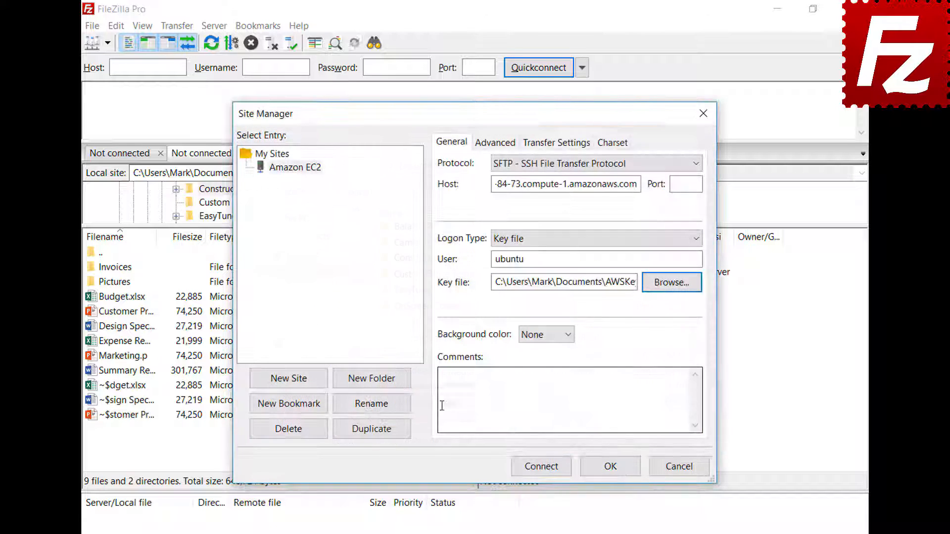
Connect to the Amazon EC2 site and accept its host key, always trusting this host.
{"action": "left_click", "coordinate": [544, 471]}
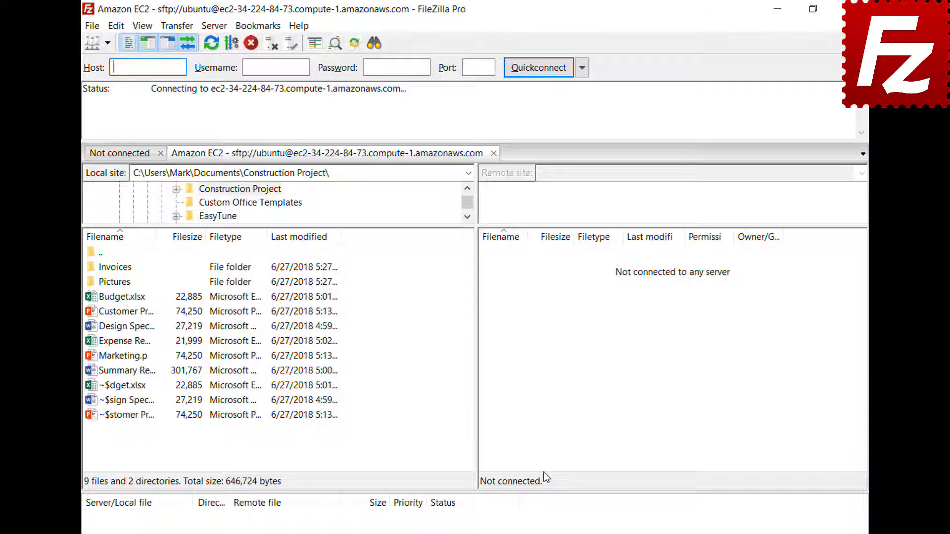
{"action": "left_click", "coordinate": [322, 354]}
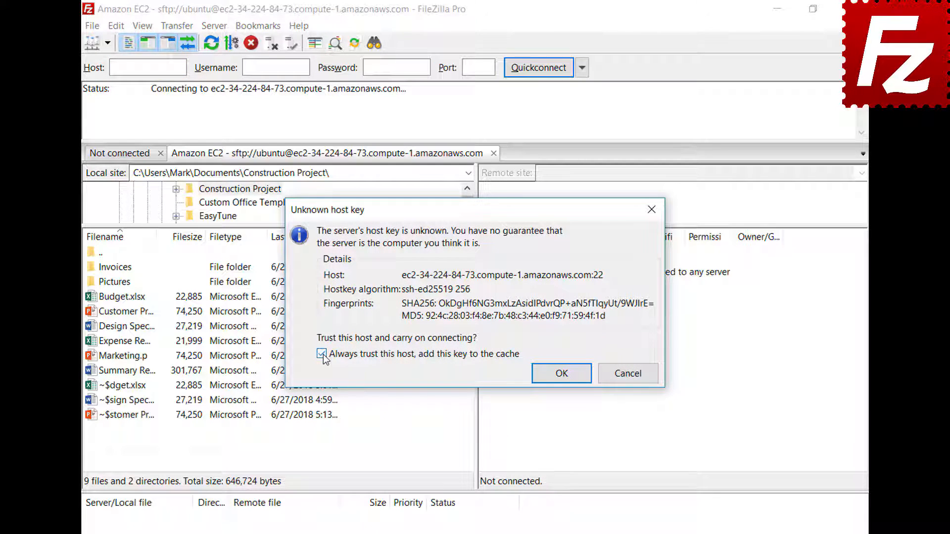
{"action": "left_click", "coordinate": [561, 374]}
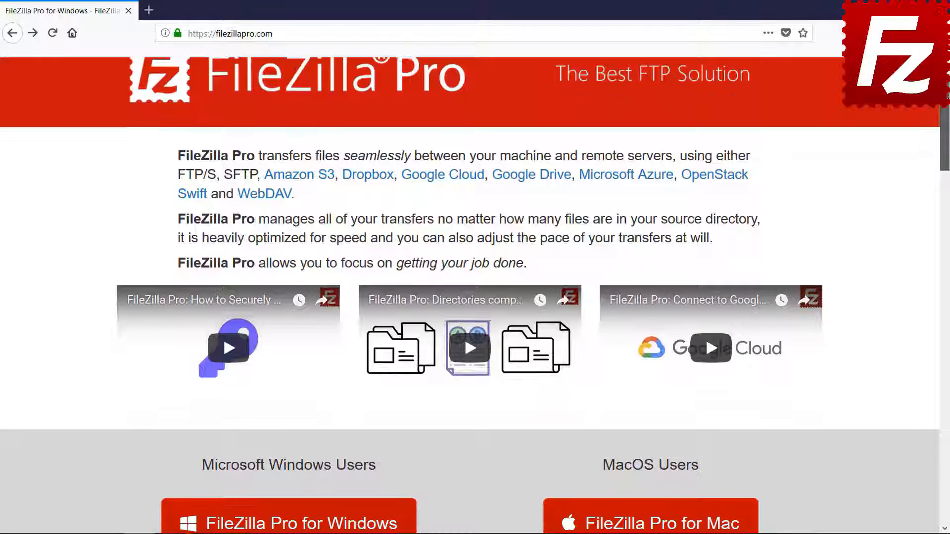
Switch to the browser, open the checkout for FileZilla Pro for Windows on filezillapro.com, and go to its payment options.
{"action": "left_click_drag", "start_coordinate": [945, 104], "coordinate": [945, 146]}
{"action": "left_click", "coordinate": [292, 326]}
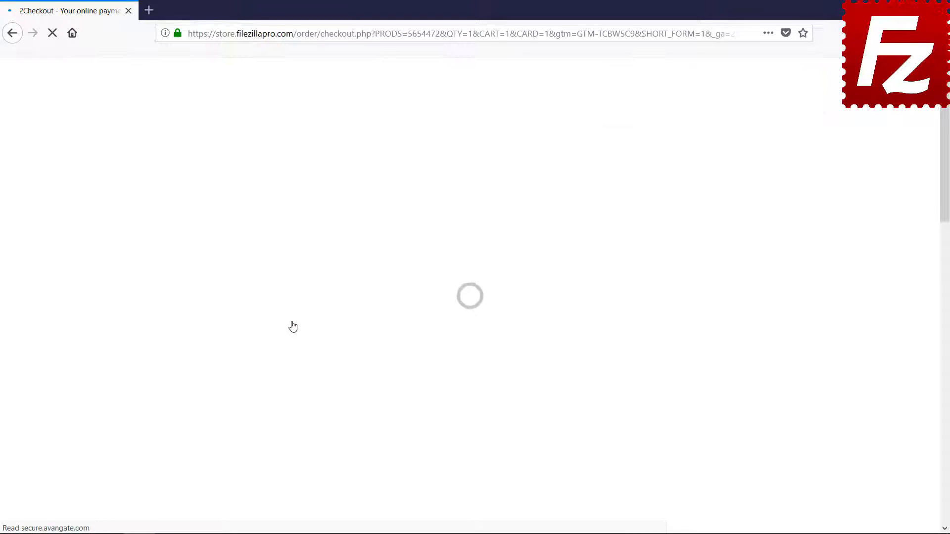
{"action": "left_click_drag", "start_coordinate": [945, 160], "coordinate": [945, 341]}
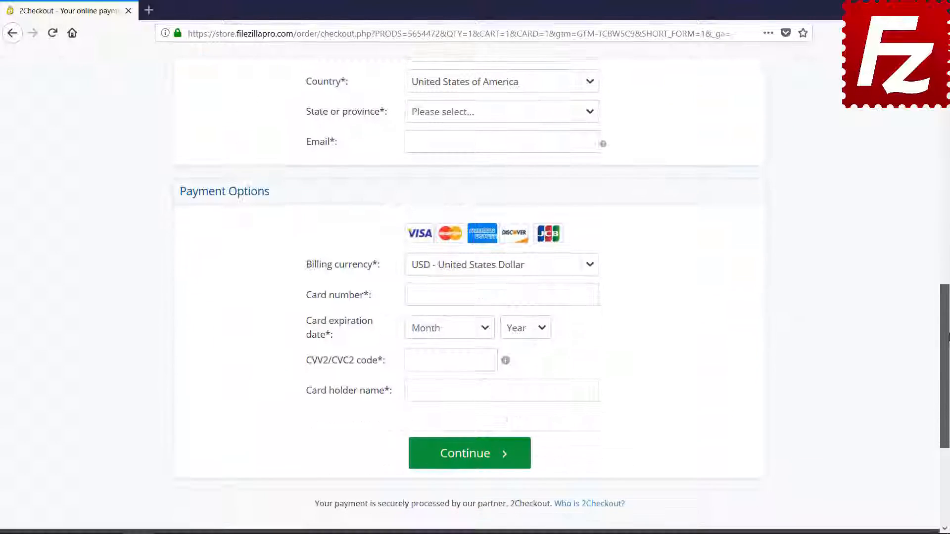